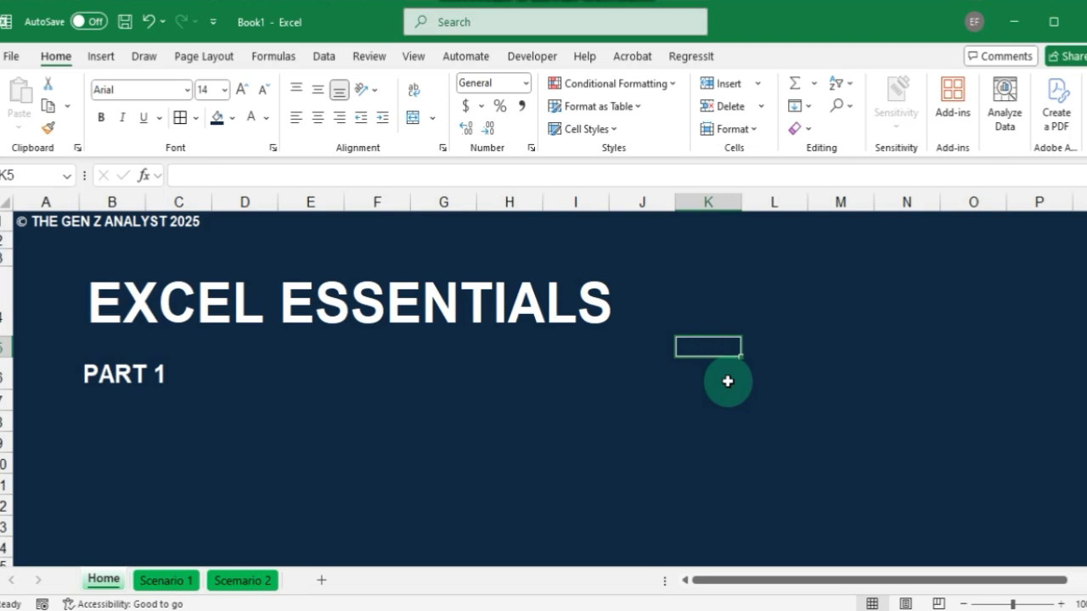
- Enter XLOOKUP in cell K5 and VLOOKUP in cell K6 of the Home sheet
text(XO)
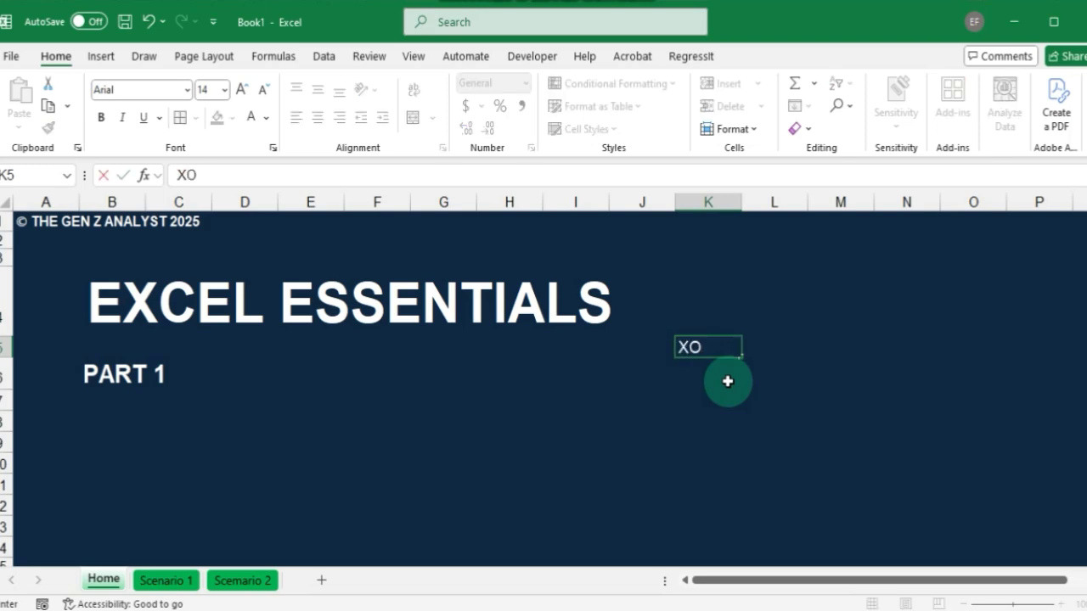
key(BackSpace)
text(LOOKUP)
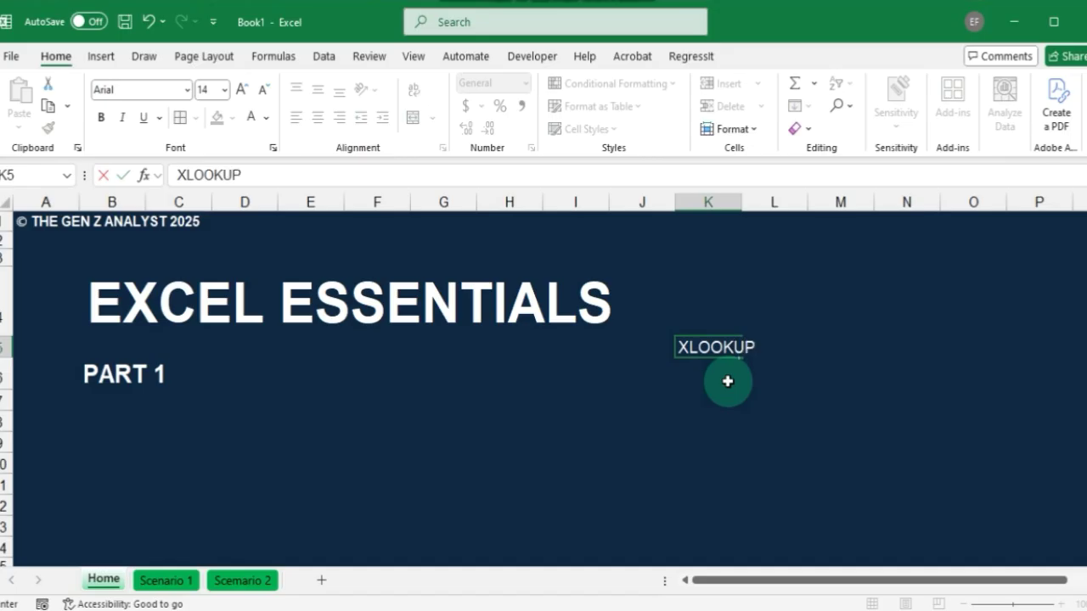
key(Return)
text(V)
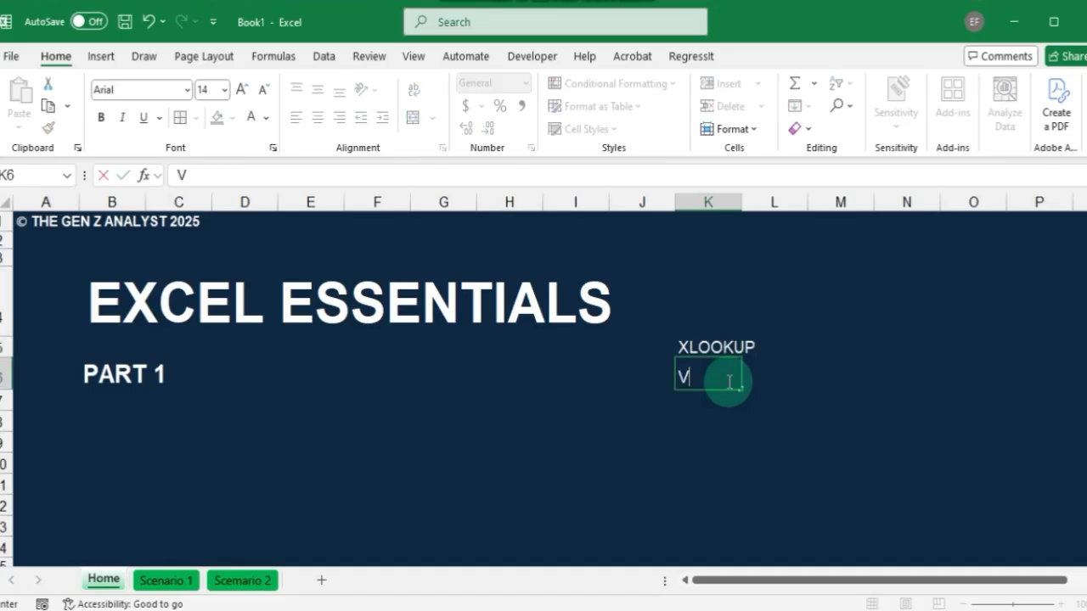
text(LOOKUP)
key(Return)
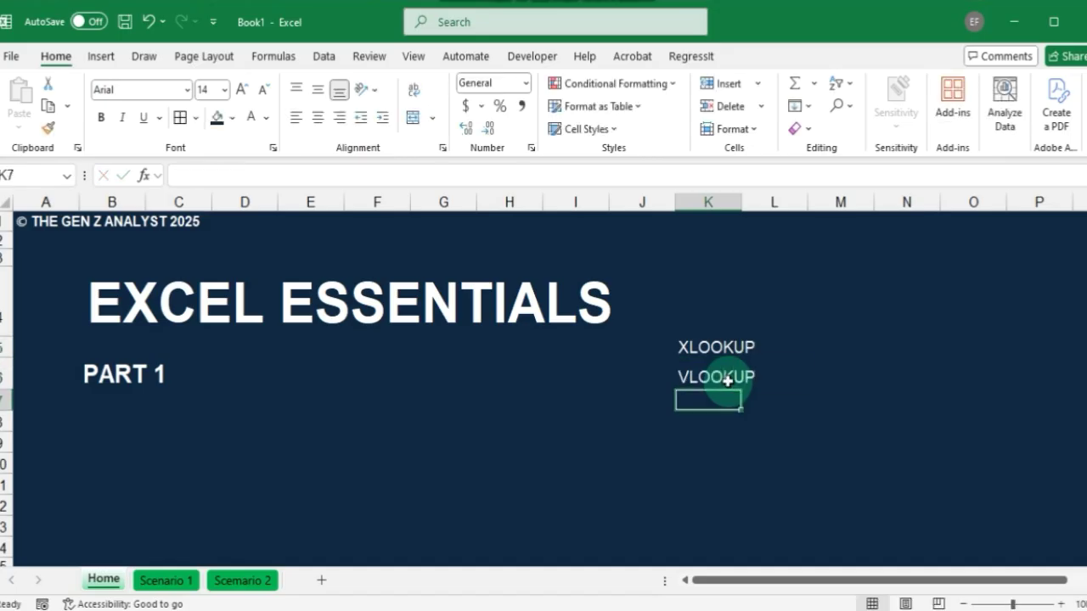
- Add CANCATENATE as the third topic of the function list, in cell K7
text(CANC)
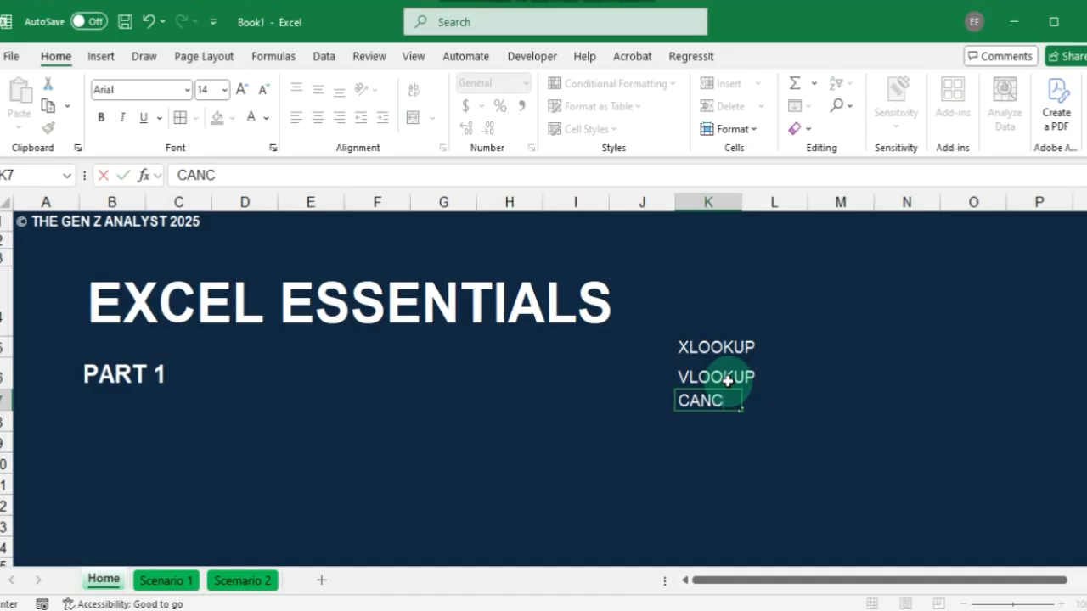
text(ATE)
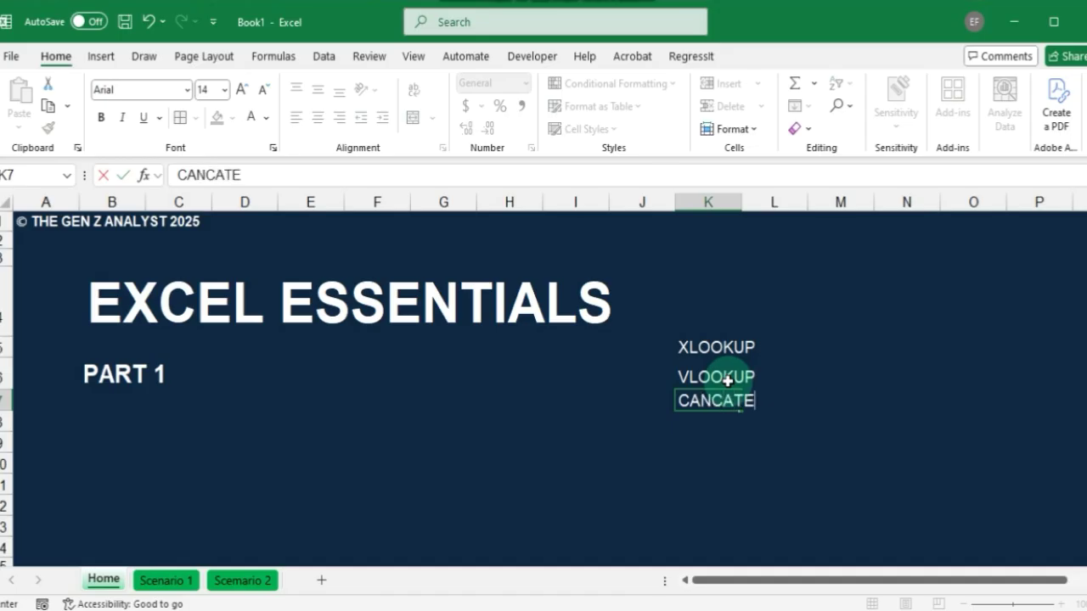
text(NATE)
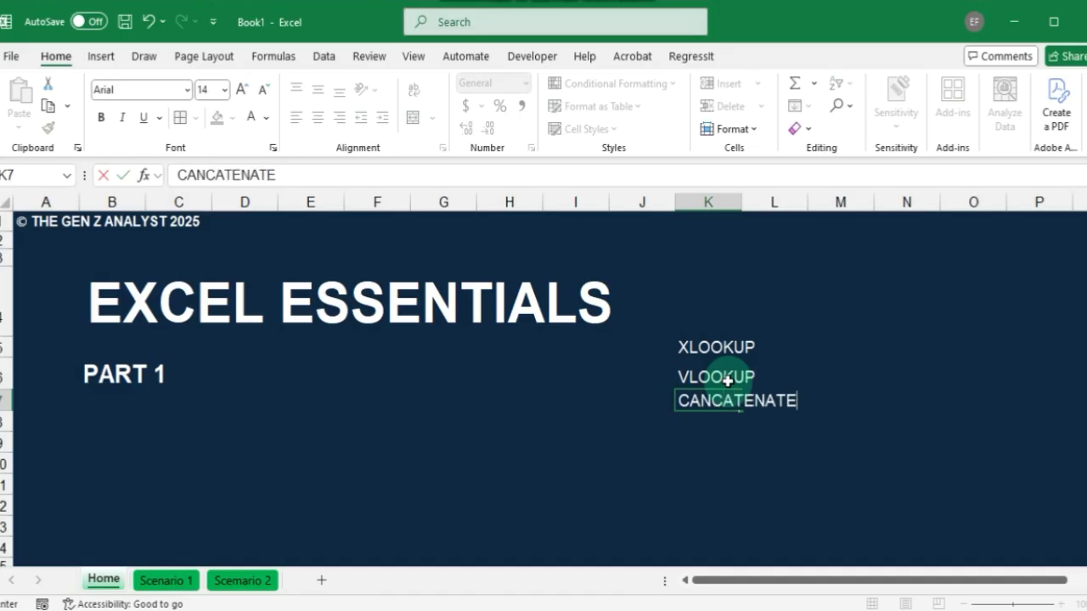
key(Return)
- Complete the topic list with OTHER TEXT FUNCTIONS in cell K8 and IF FUNCTIONS in cell K9
text(T)
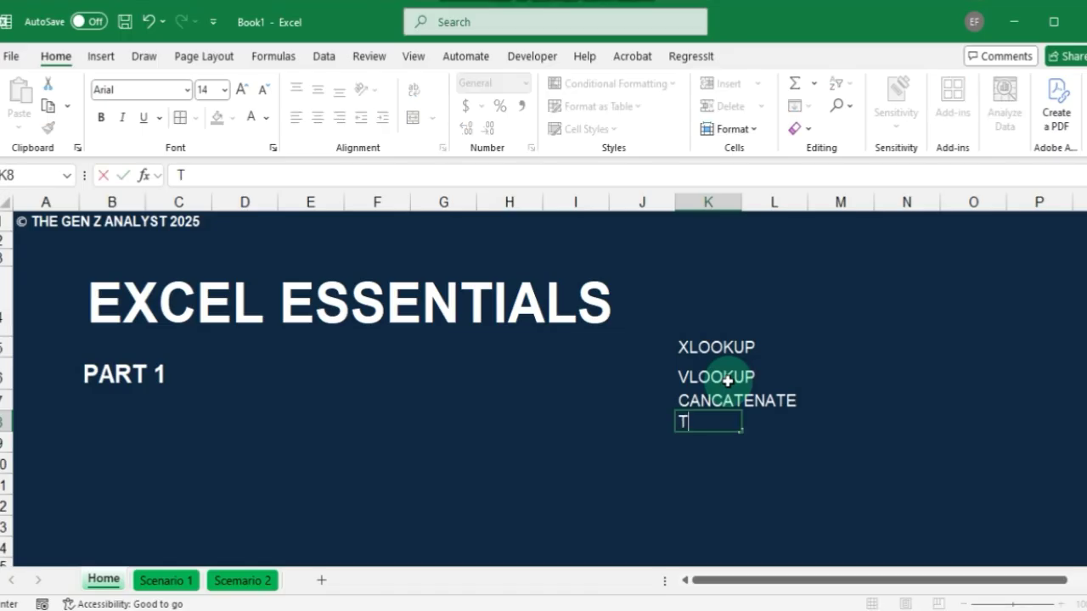
key(BackSpace)
text(OTH)
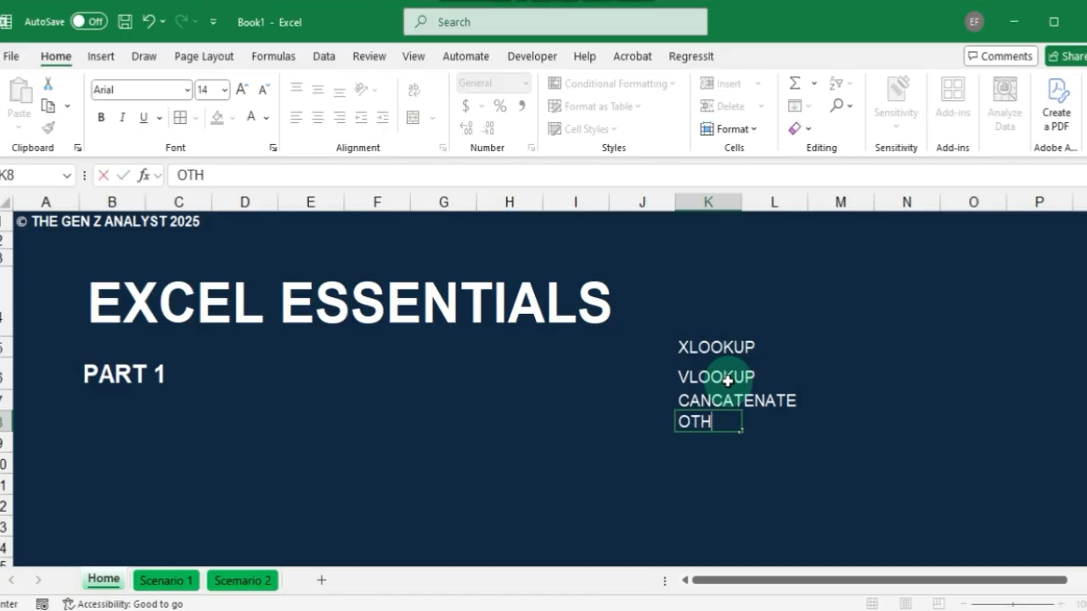
text(ER TEXT )
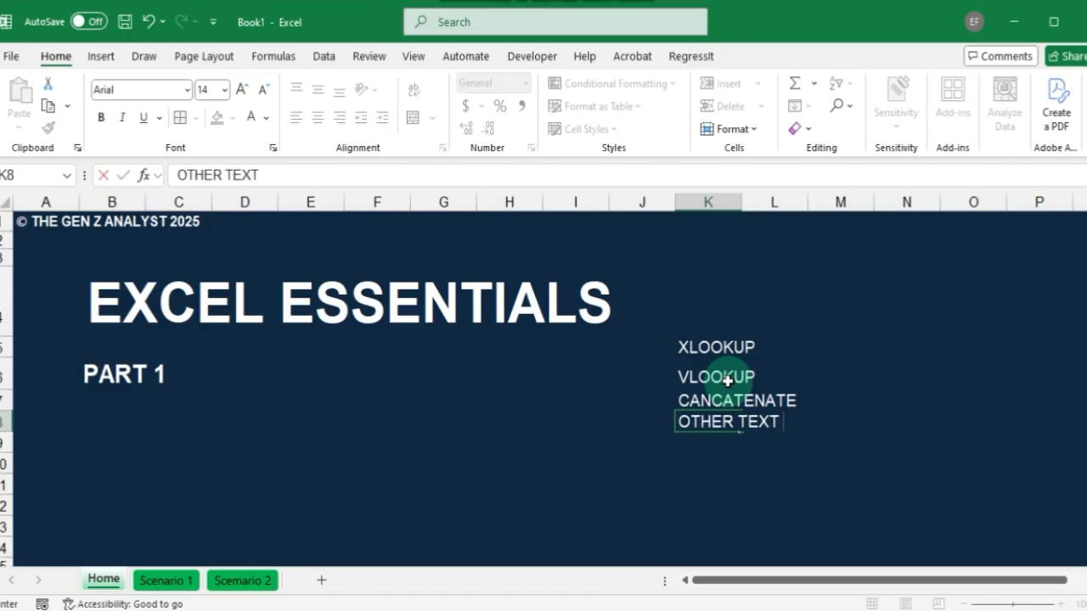
text(FUNCTI)
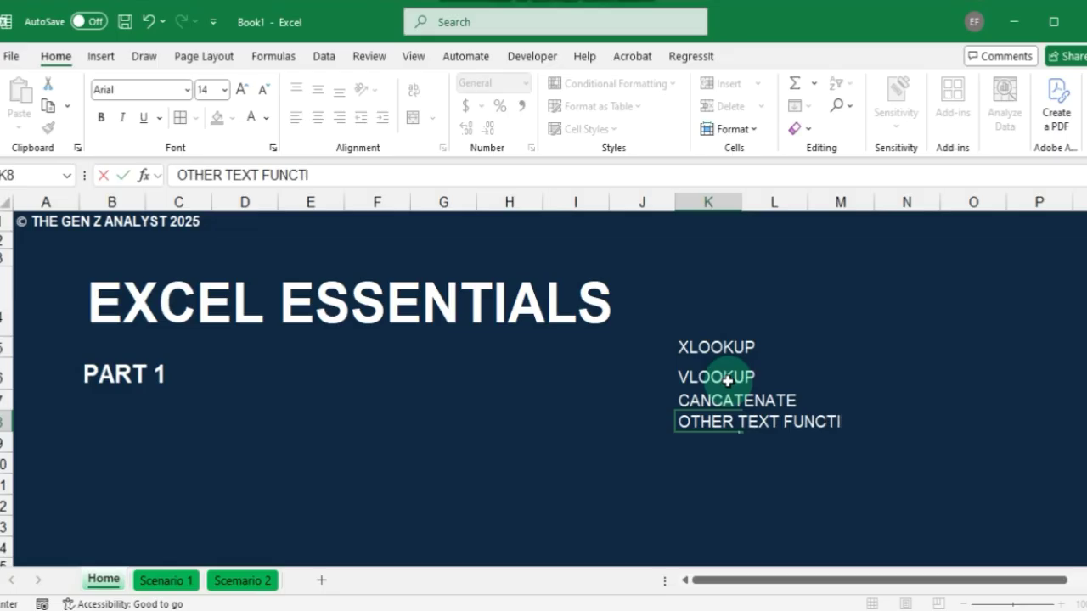
text(ONS)
key(Return)
text(IF)
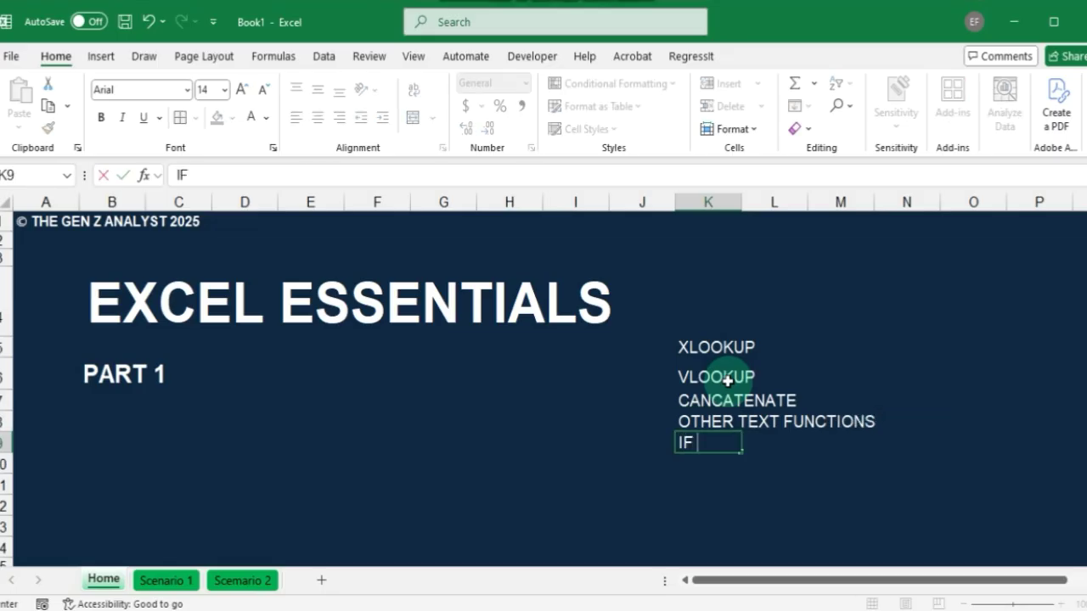
text( FUNCTIONS)
key(Return)
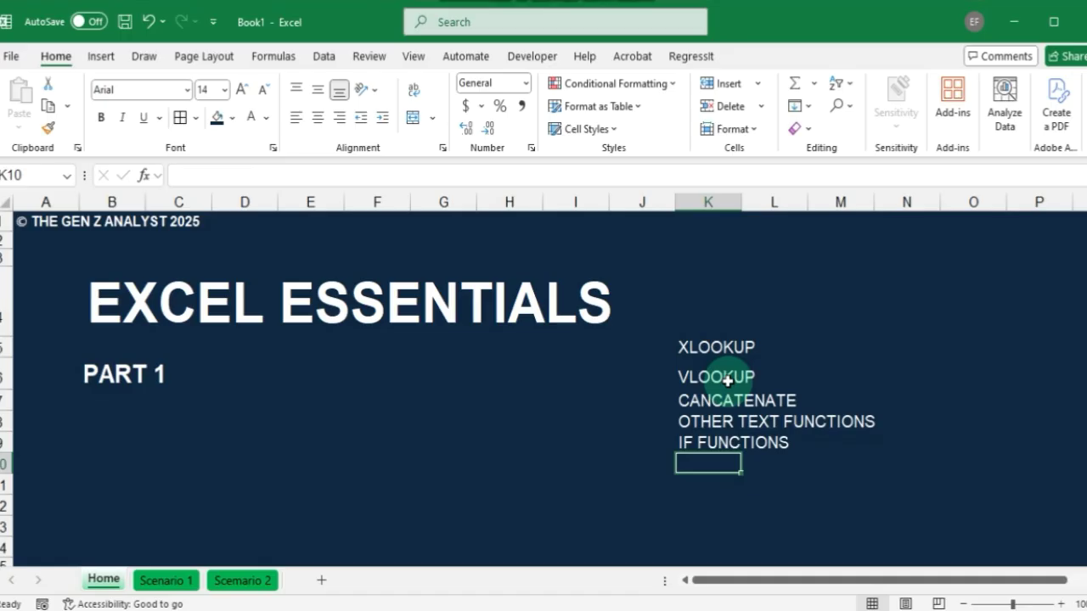
- View the two scenario sheets and return to the Home sheet
click(165, 581)
click(243, 580)
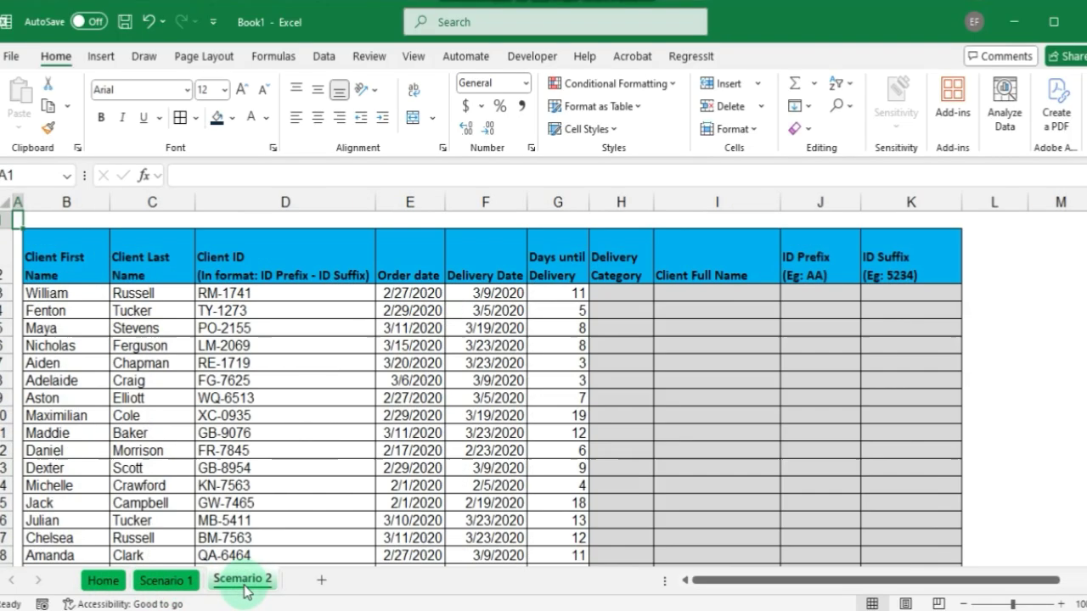
click(170, 582)
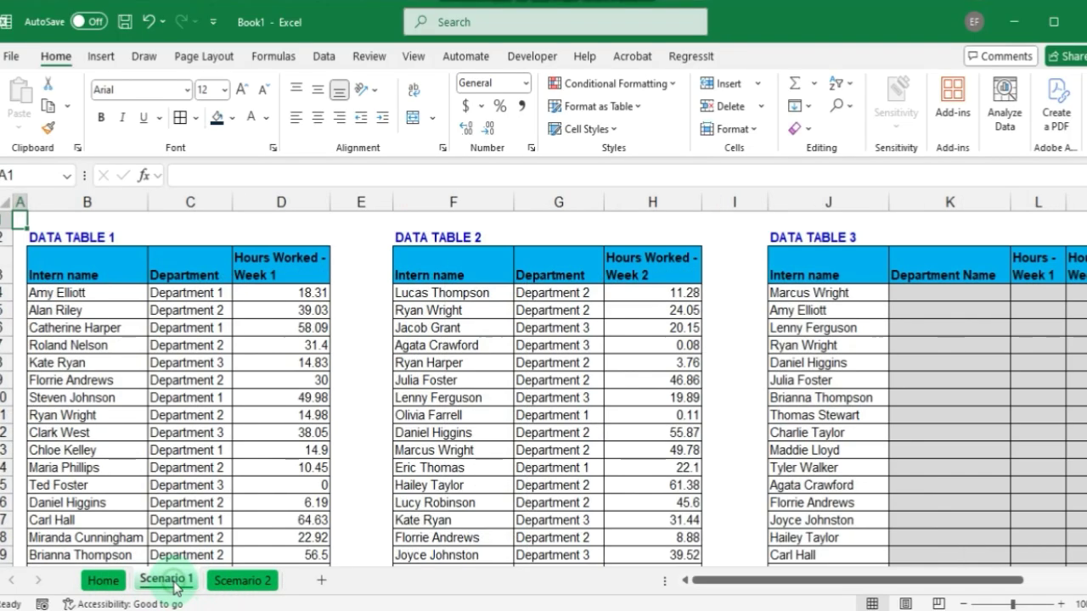
click(106, 582)
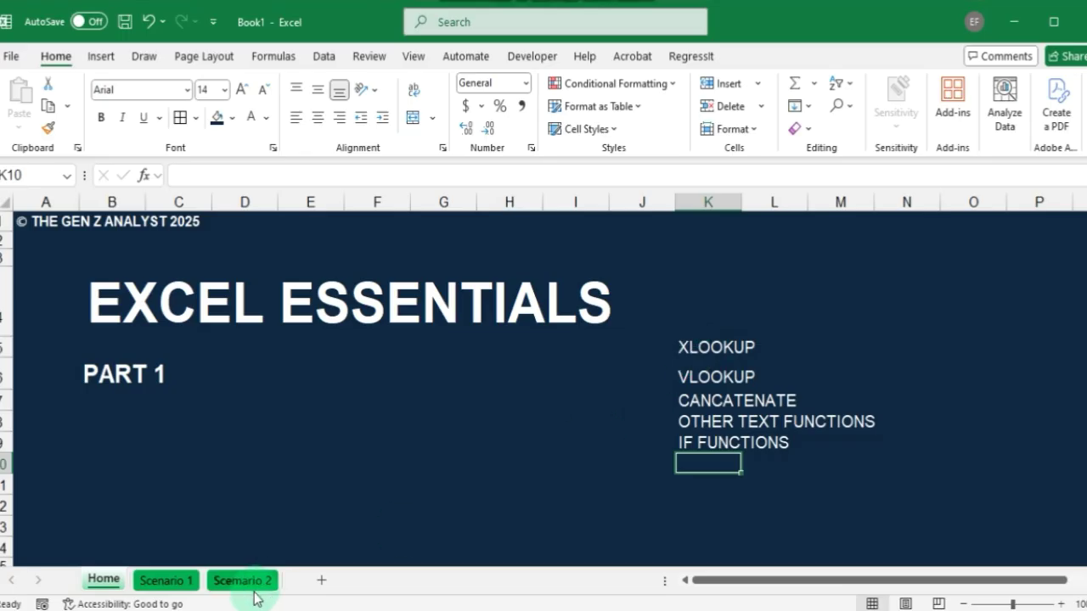
- Examine the columns of Data Tables 1, 2 and 3 on the Scenario 1 sheet, including Data Table 3's empty columns
click(186, 587)
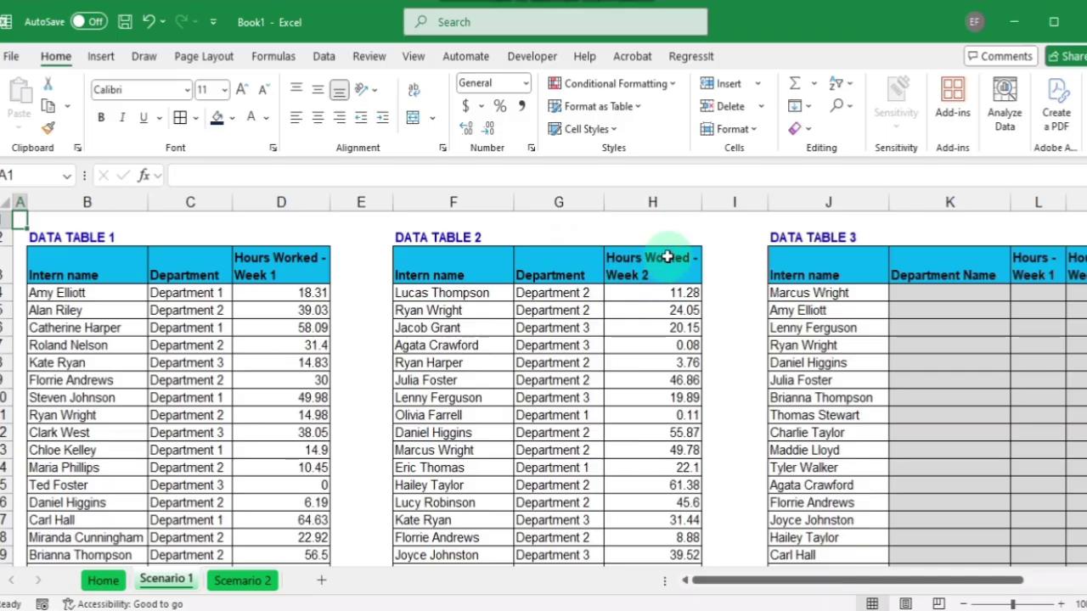
scroll(730, 266, right, 4)
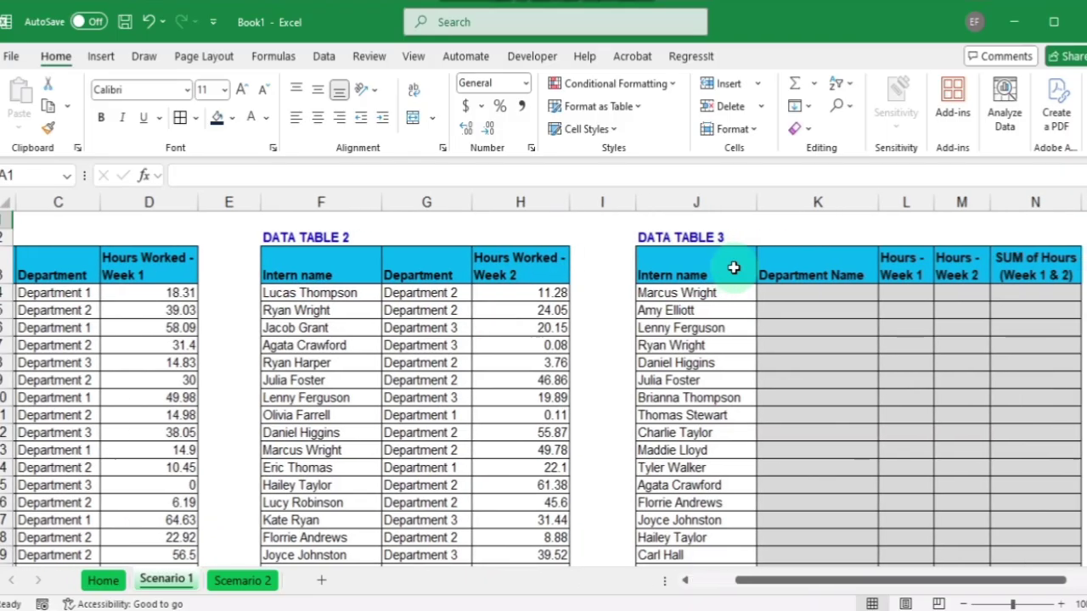
scroll(730, 269, left, 2)
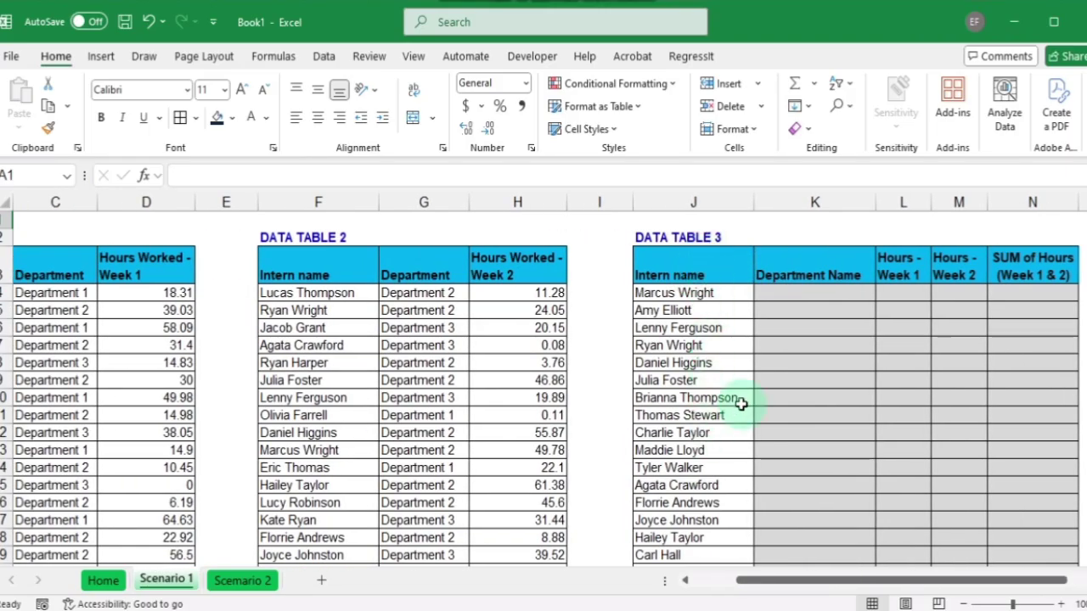
scroll(741, 404, right, 2)
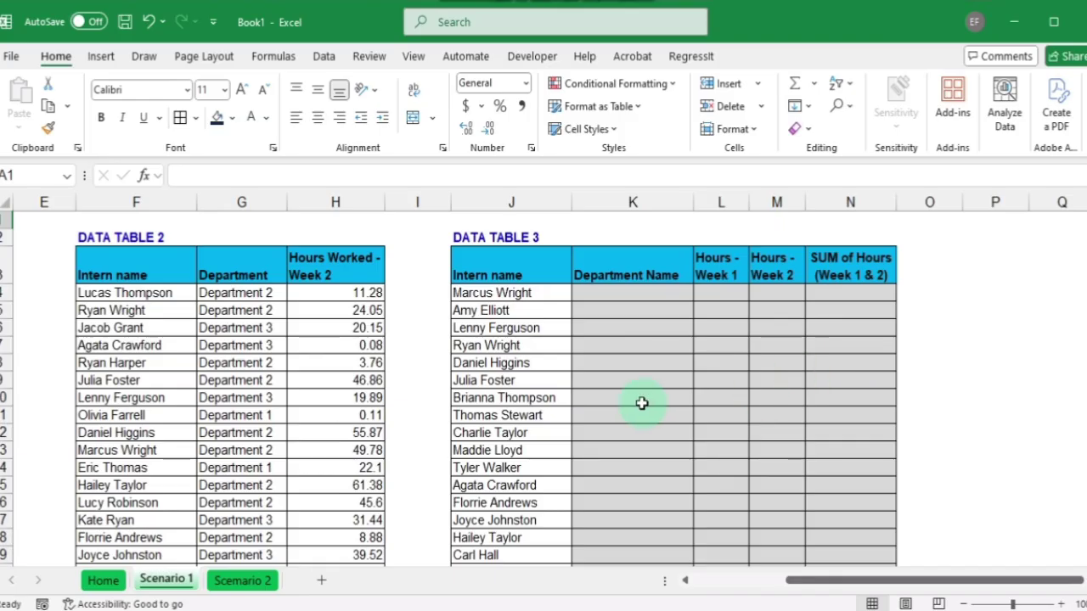
scroll(642, 402, left, 4)
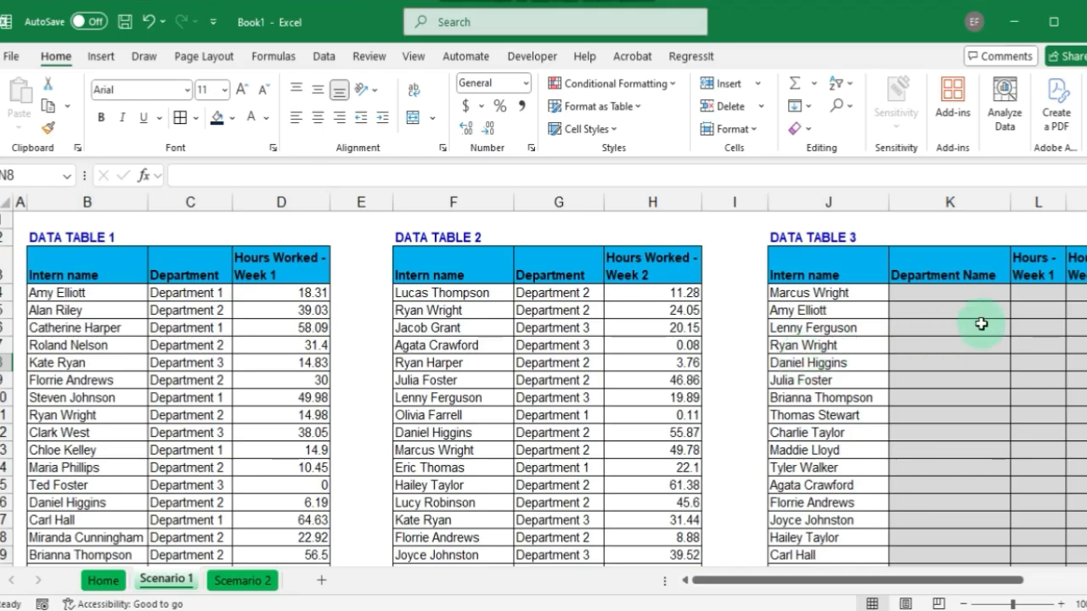
click(945, 294)
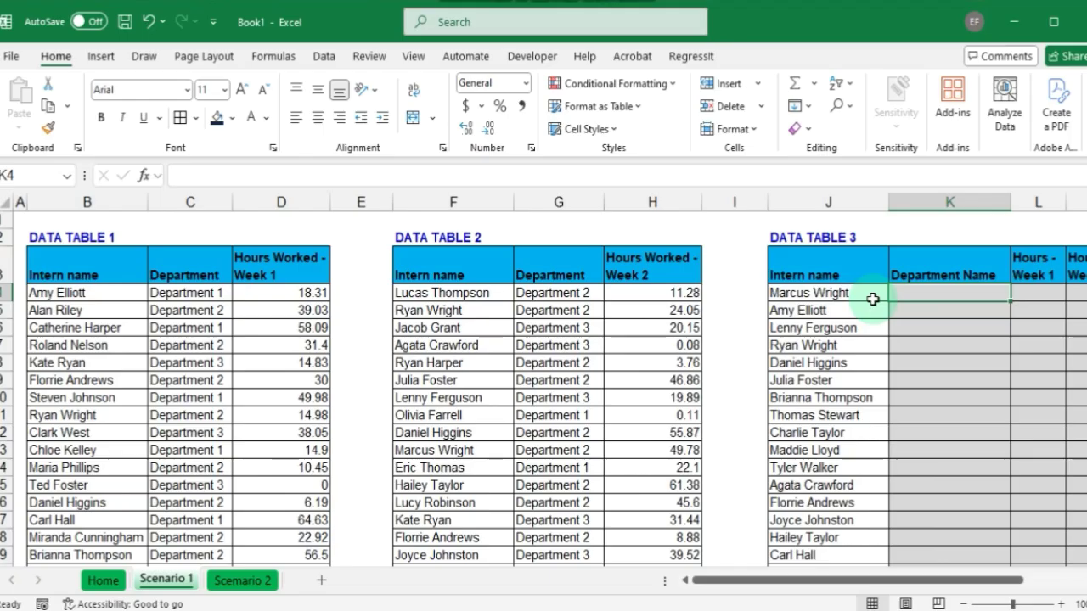
scroll(944, 329, right, 2)
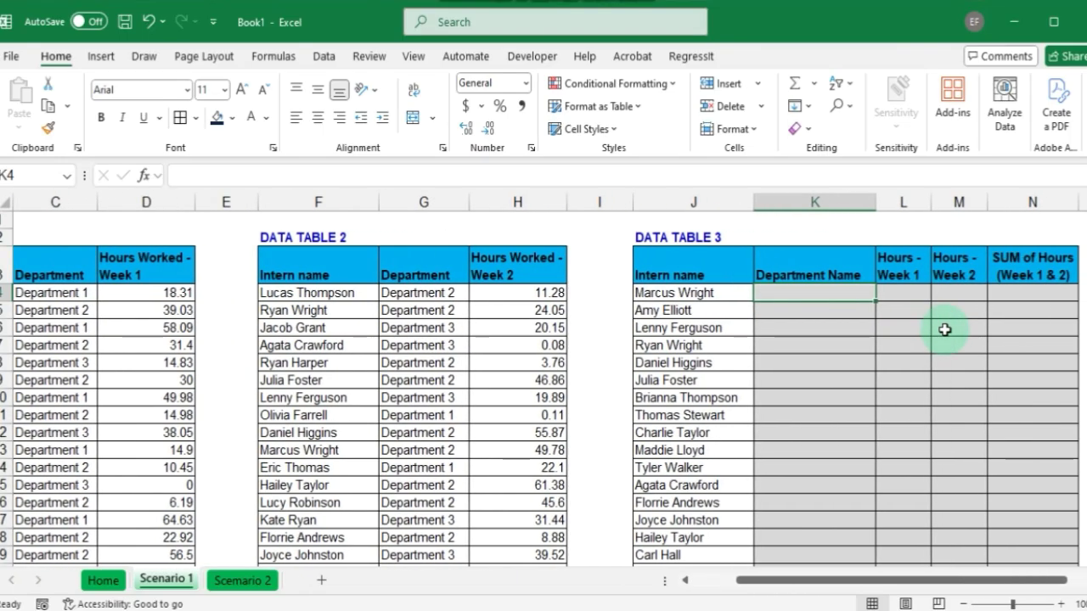
scroll(781, 359, left, 1)
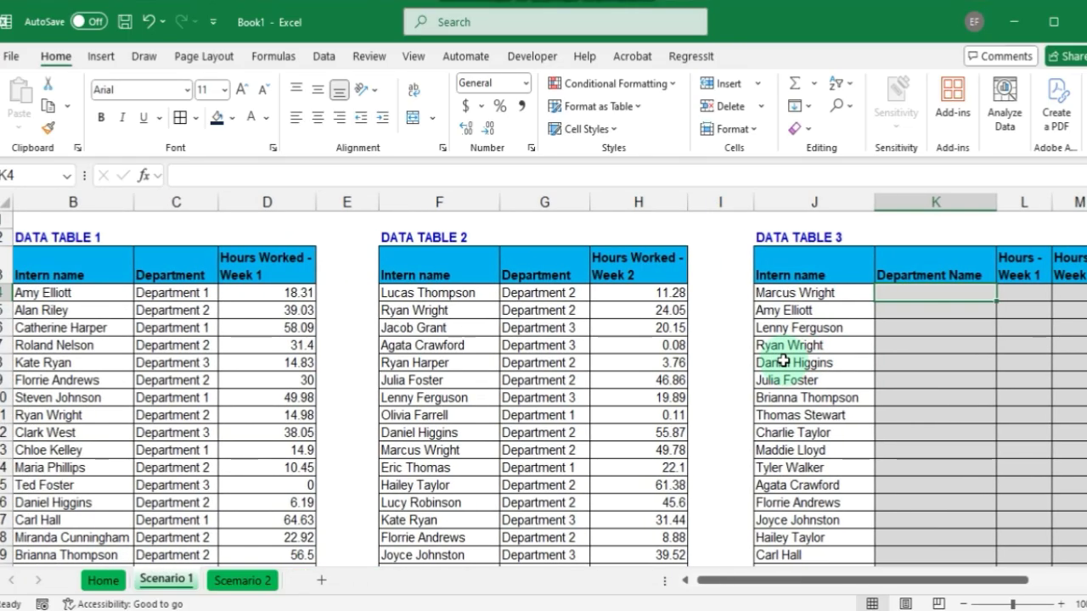
scroll(331, 398, left, 1)
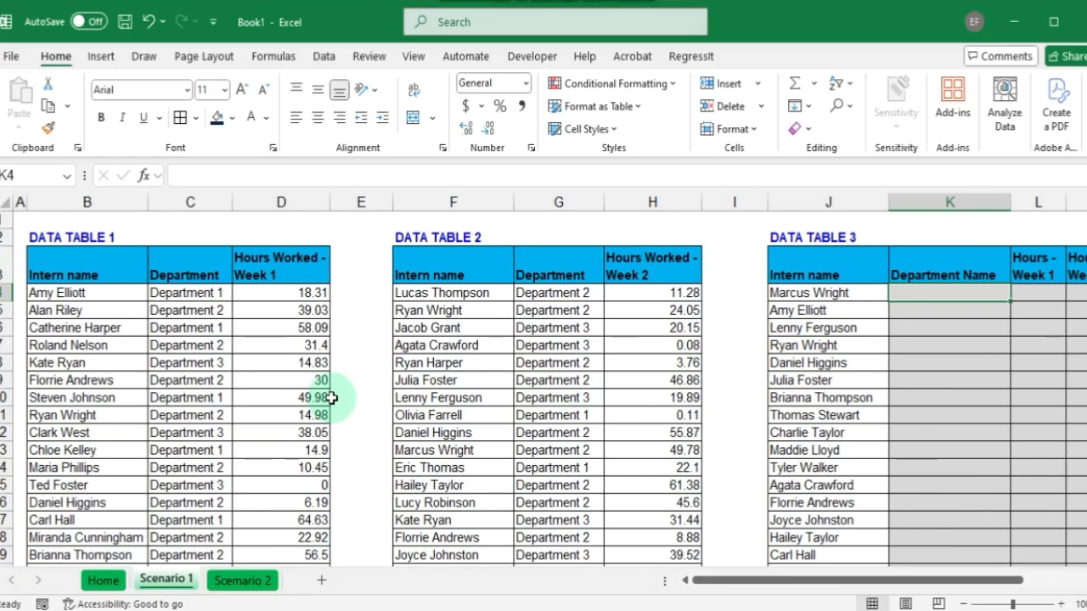
scroll(331, 397, right, 3)
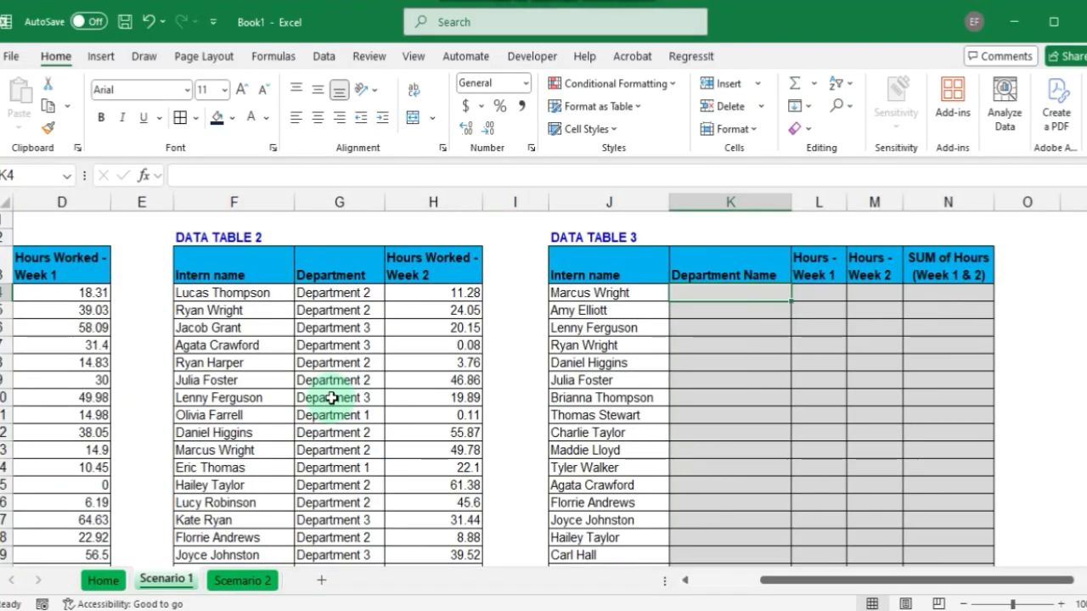
scroll(331, 397, left, 3)
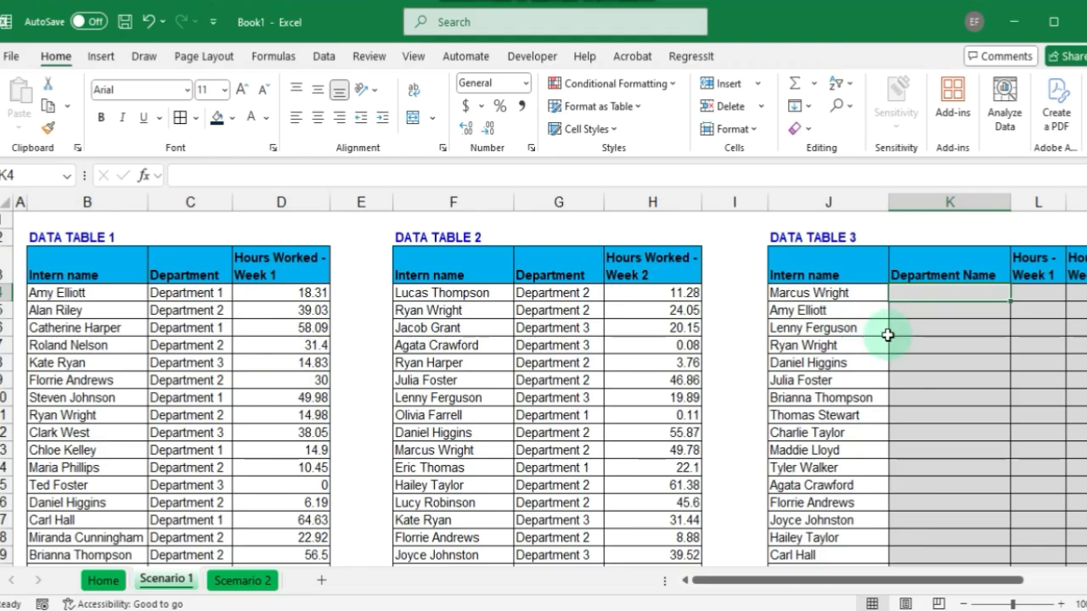
text(=VLOO)
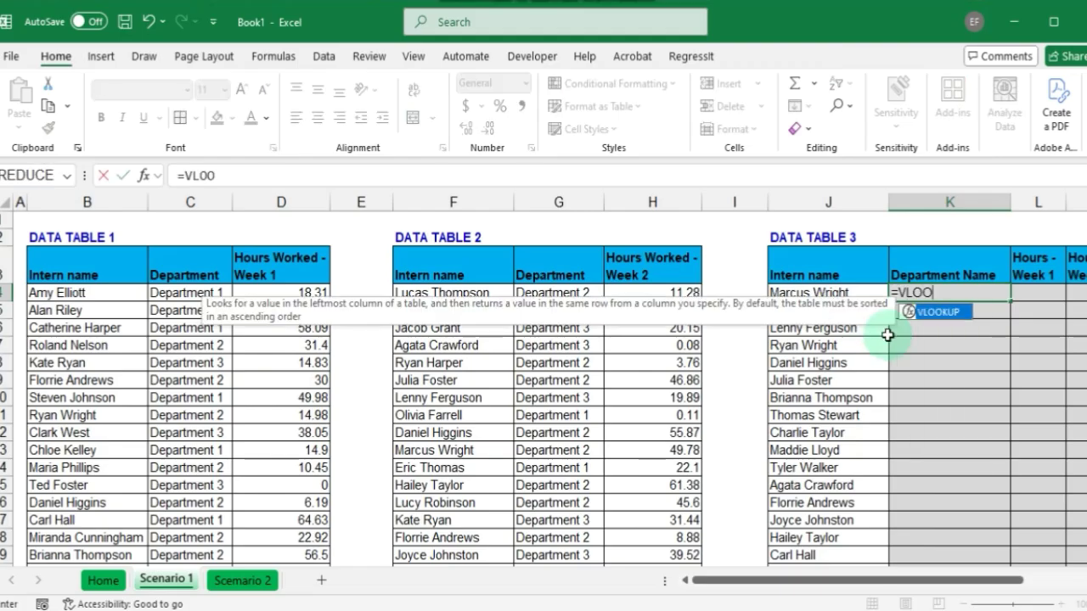
text(K)
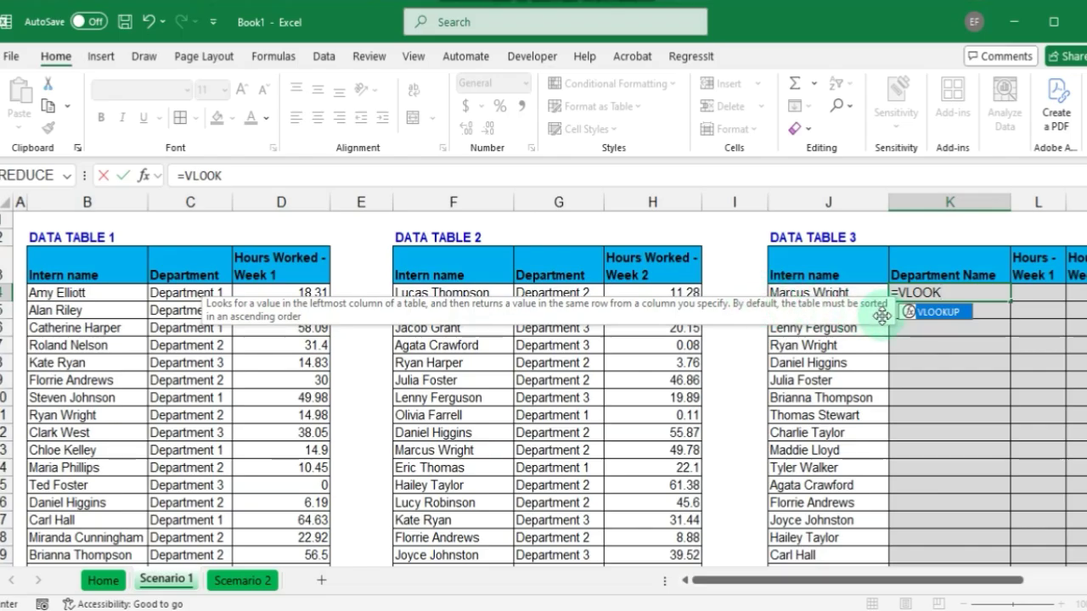
key(BackSpace)
key(BackSpace)
key(BackSpace)
key(Escape)
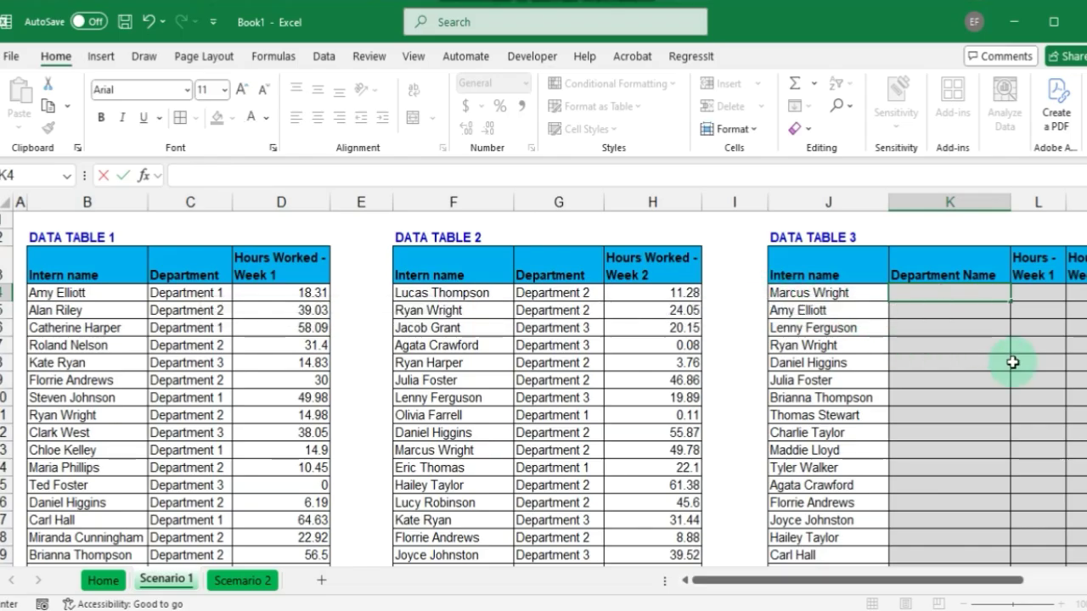
key(Return)
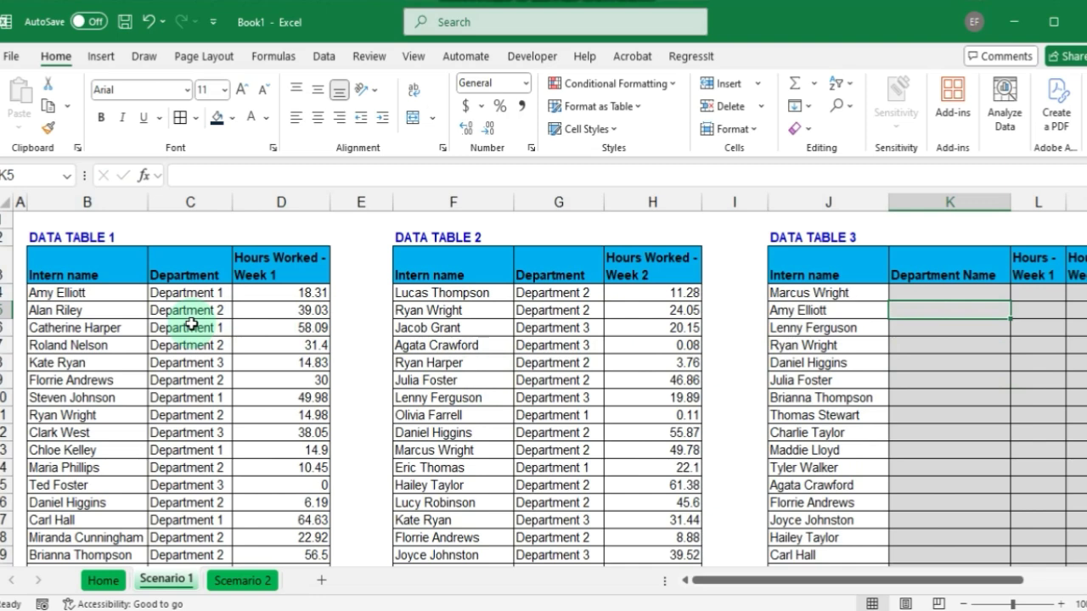
- Compare the Department column entries in Data Table 1 with those in Data Table 2
click(190, 450)
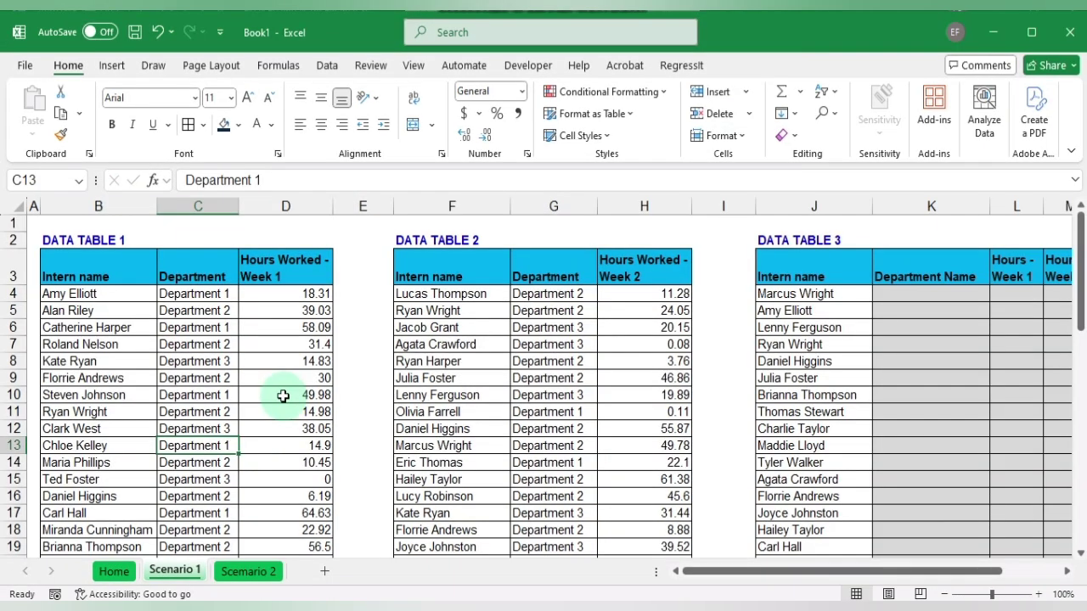
click(554, 411)
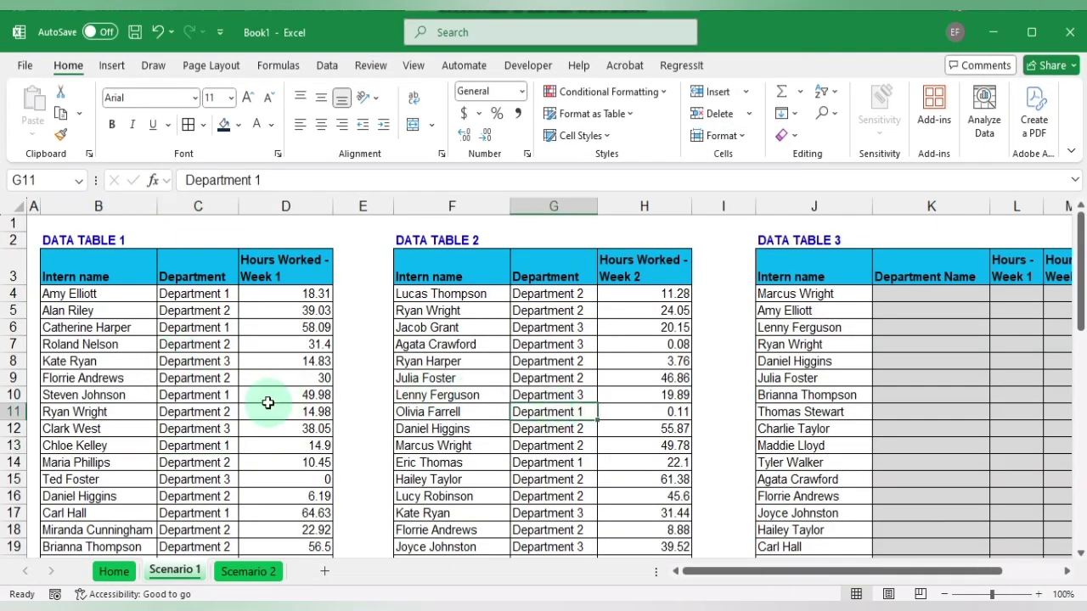
click(167, 411)
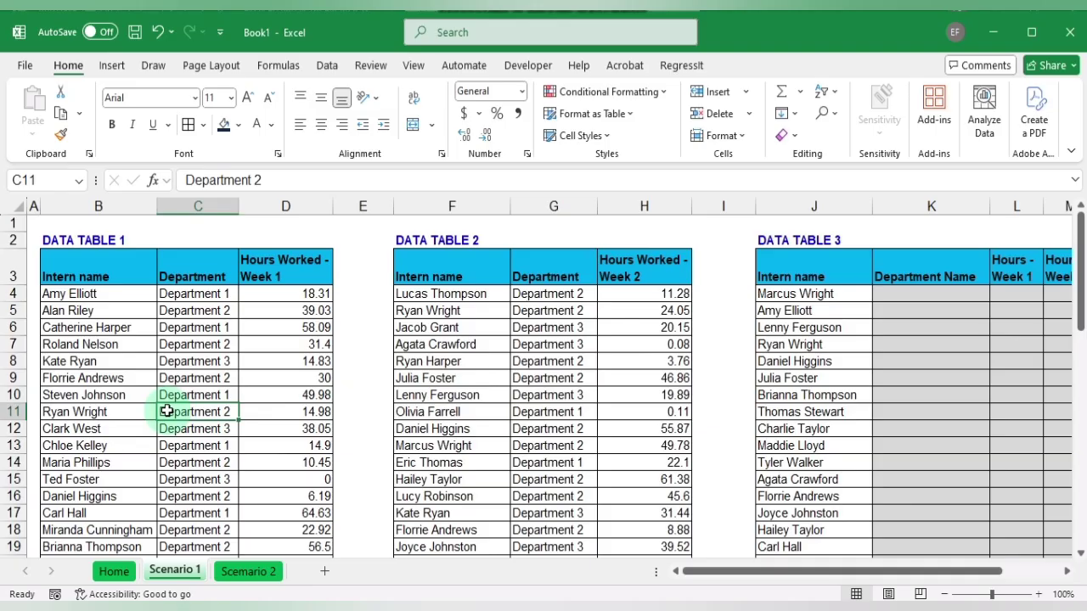
click(208, 446)
click(553, 442)
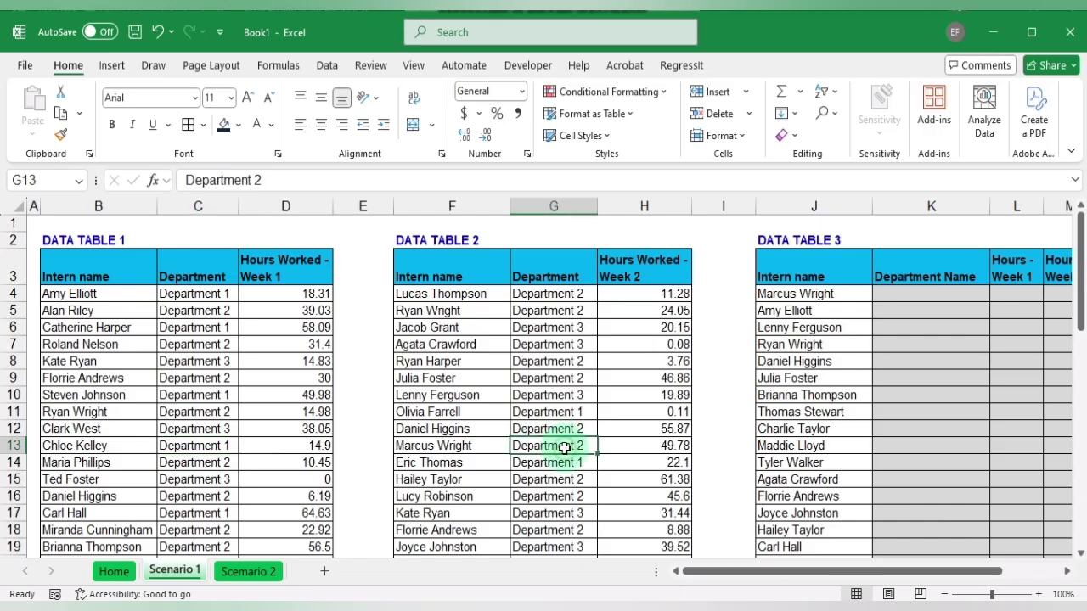
click(185, 429)
click(184, 450)
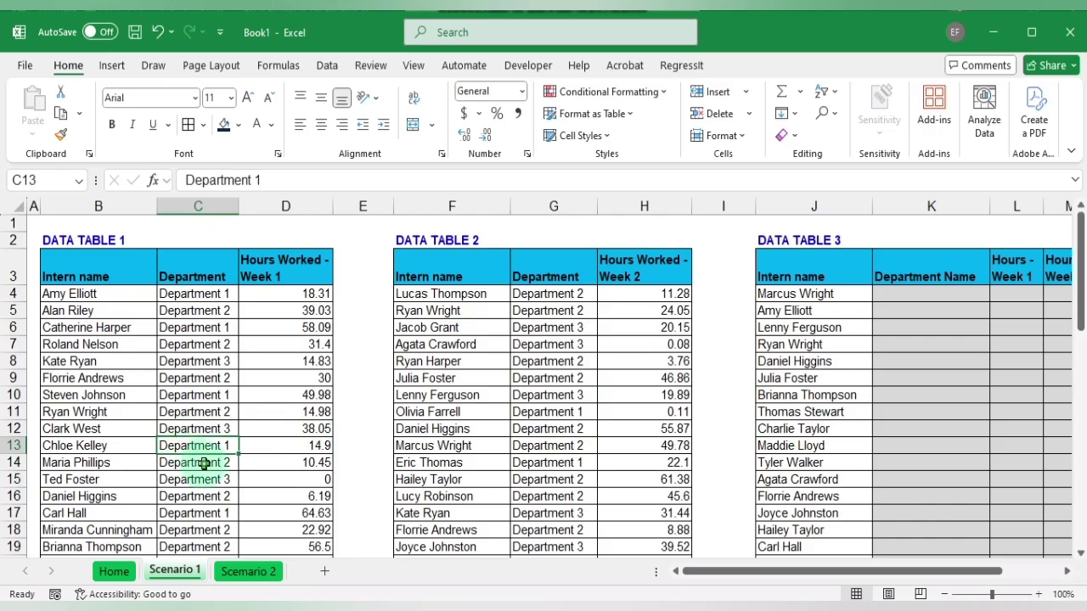
click(204, 463)
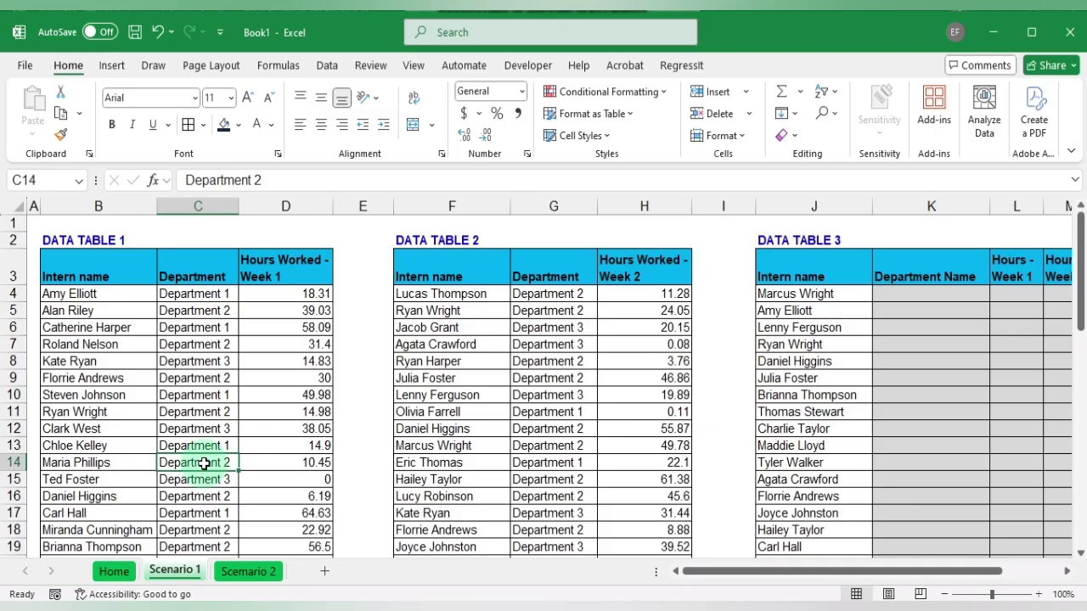
click(210, 492)
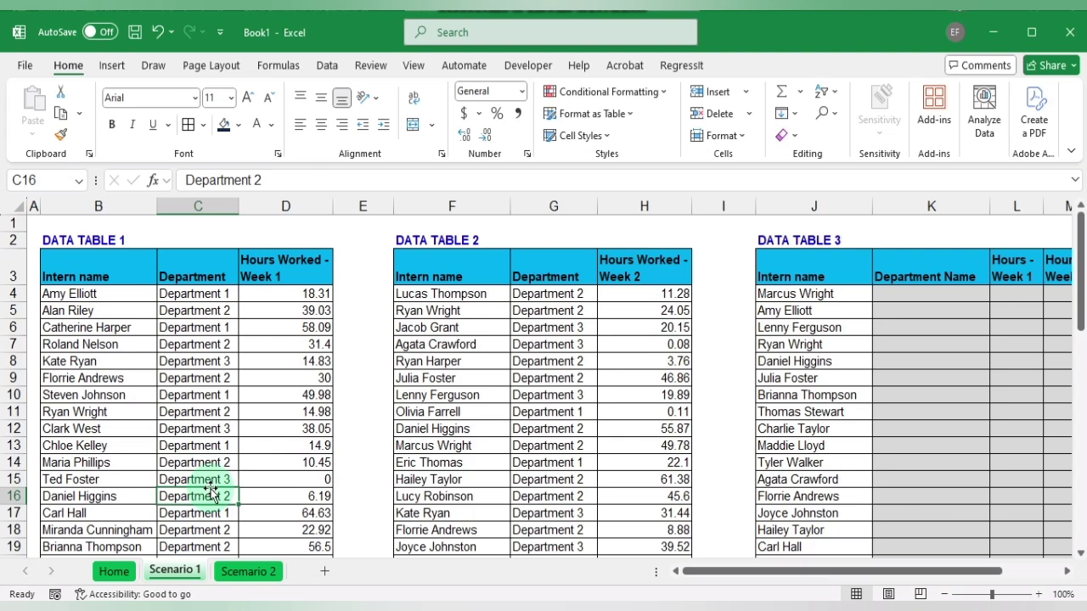
key(ctrl+t)
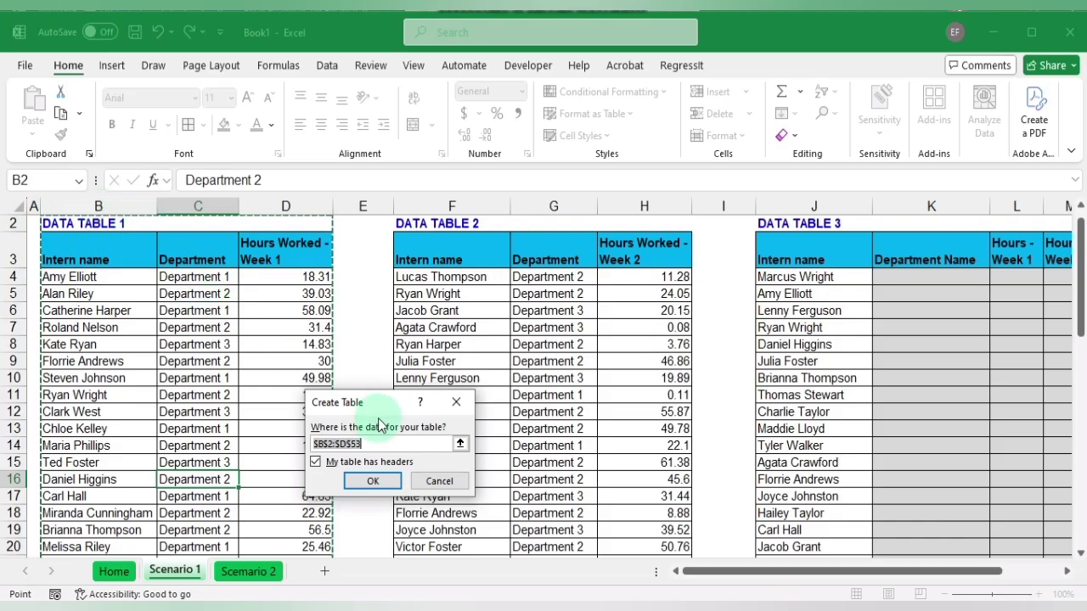
click(431, 480)
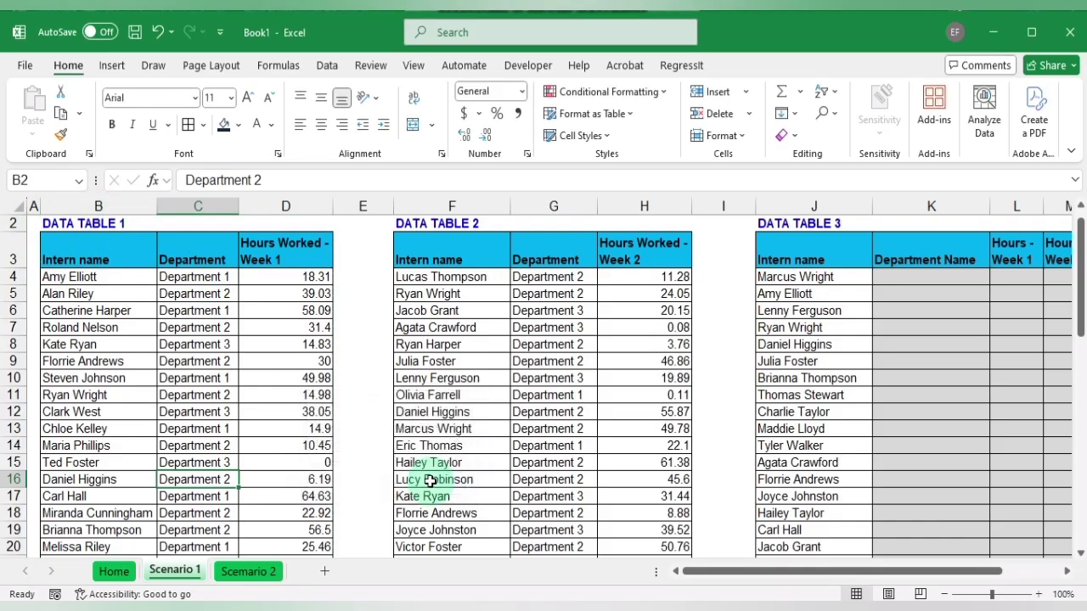
- Convert Data Table 1, range B3:D53, into an Excel table with headers
click(99, 258)
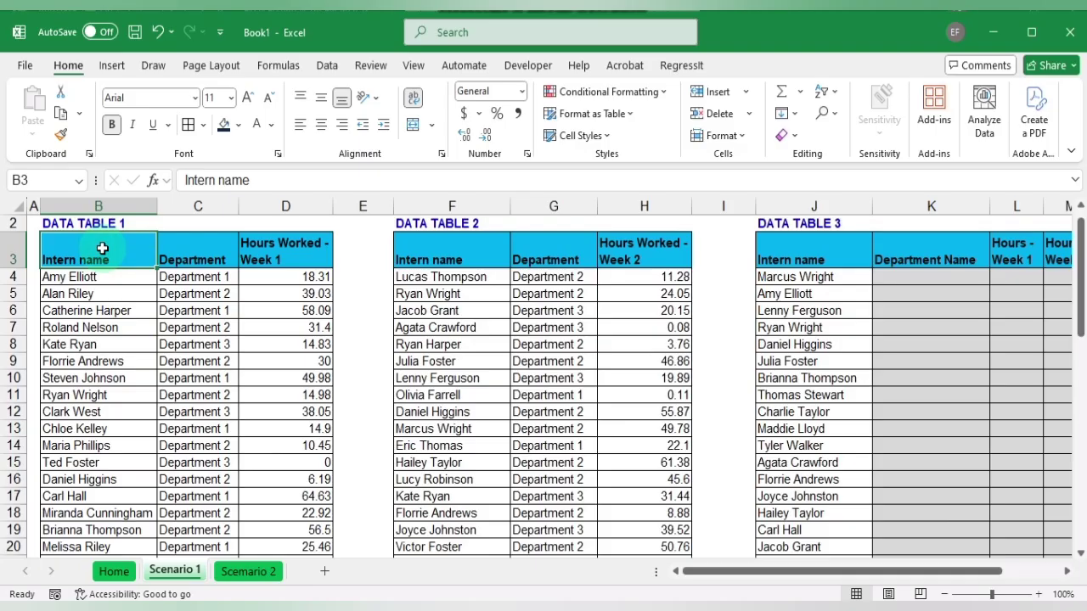
key(ctrl+shift+Right)
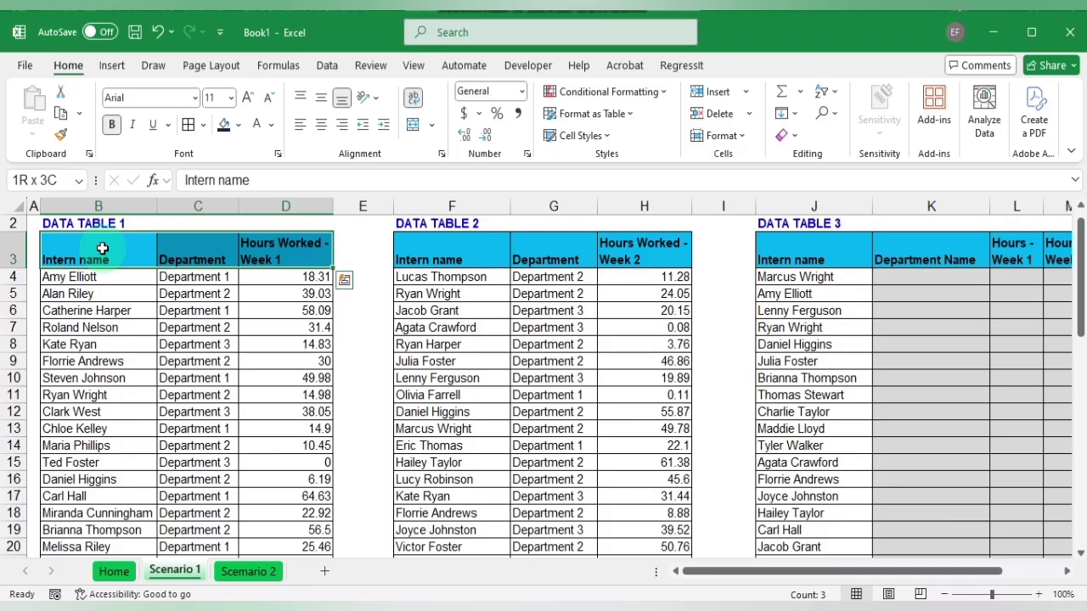
key(ctrl+shift+Down)
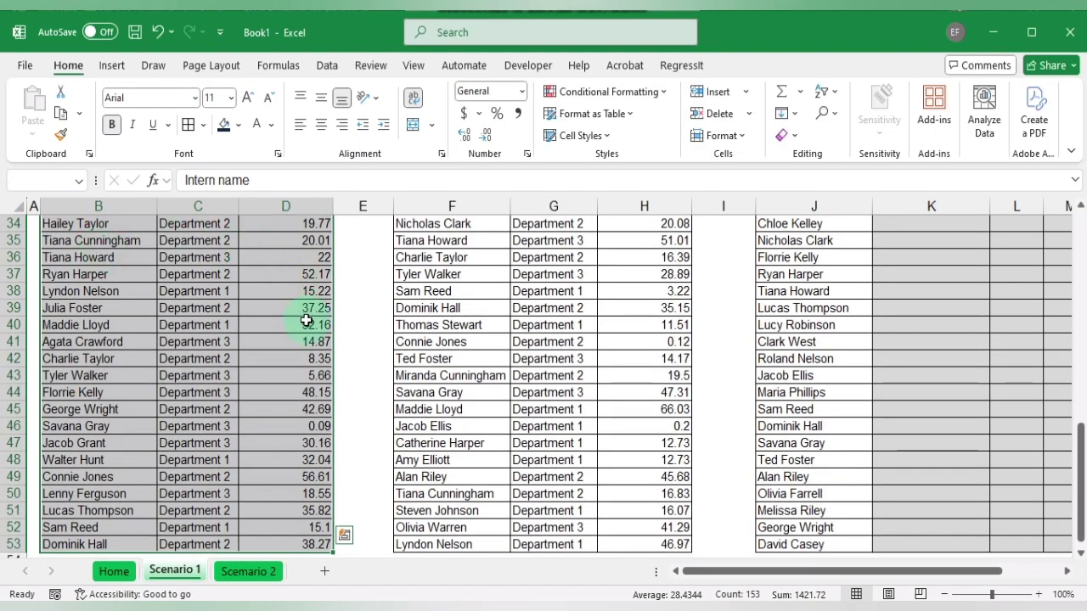
scroll(304, 317, down, 1)
scroll(306, 320, up, 3)
scroll(306, 320, up, 3)
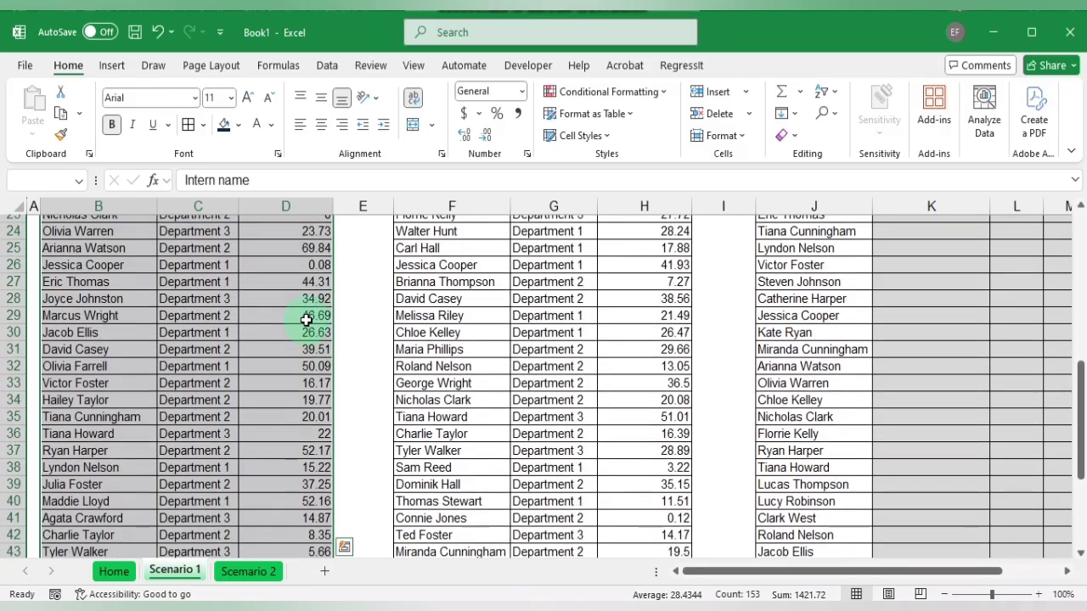
key(ctrl+t)
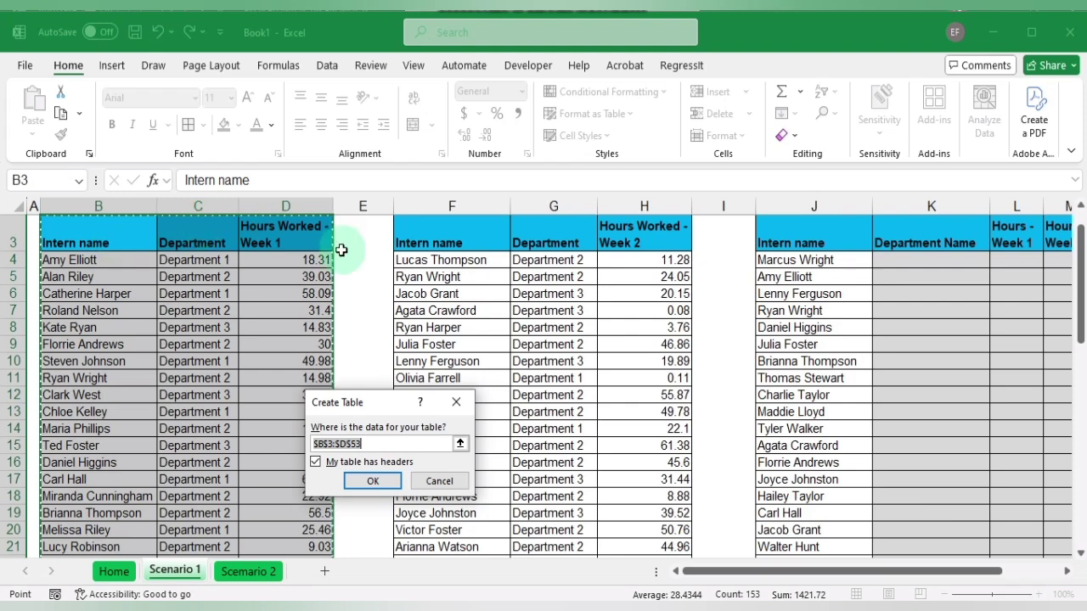
click(373, 481)
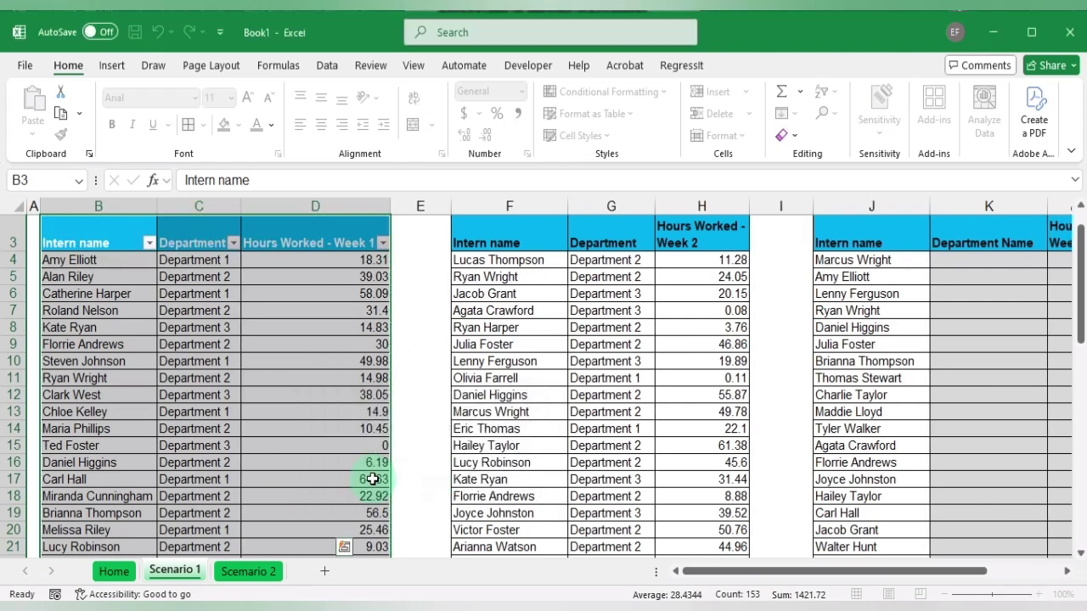
click(297, 367)
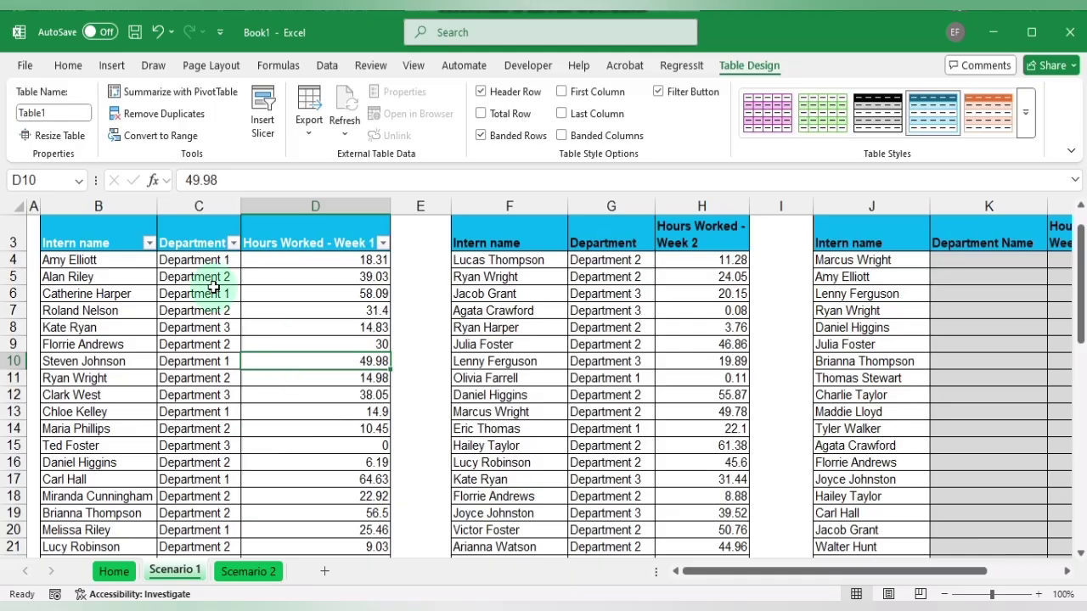
click(320, 328)
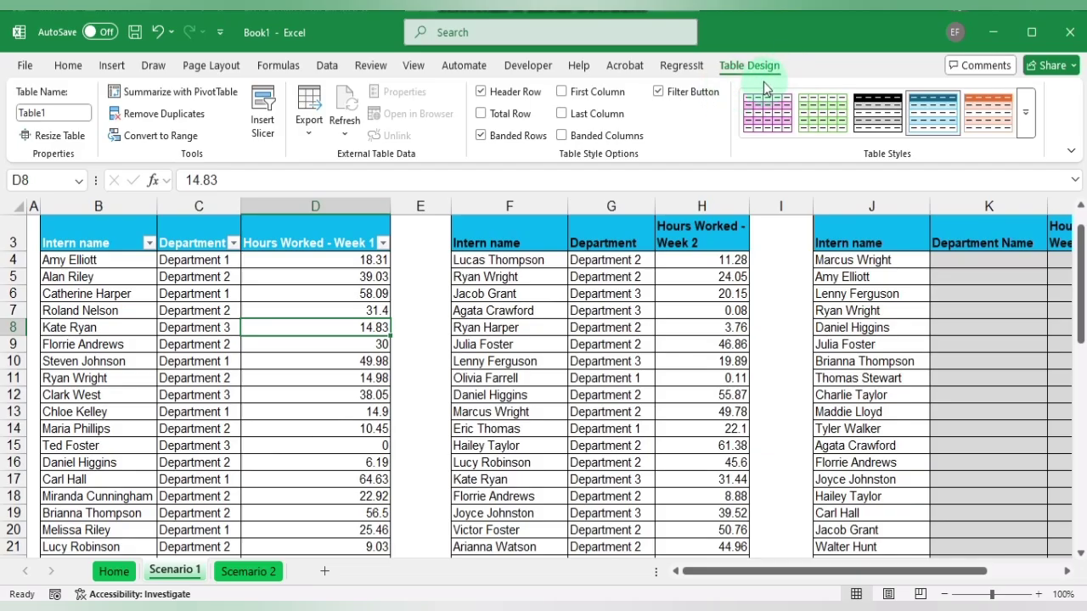
click(82, 72)
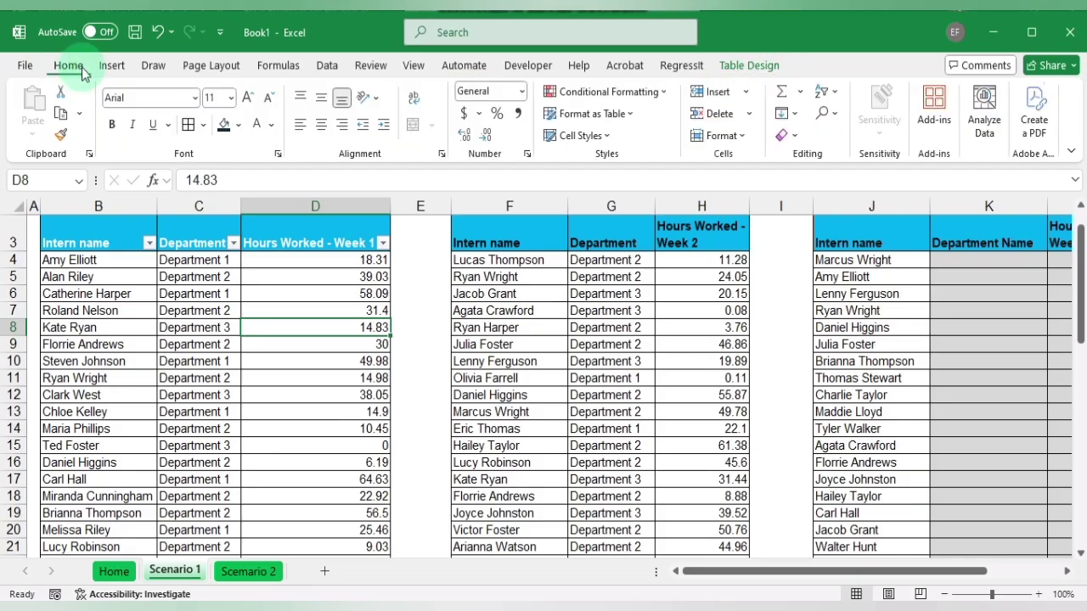
- Convert Data Table 2, range F3:H53, into an Excel table with headers
click(571, 328)
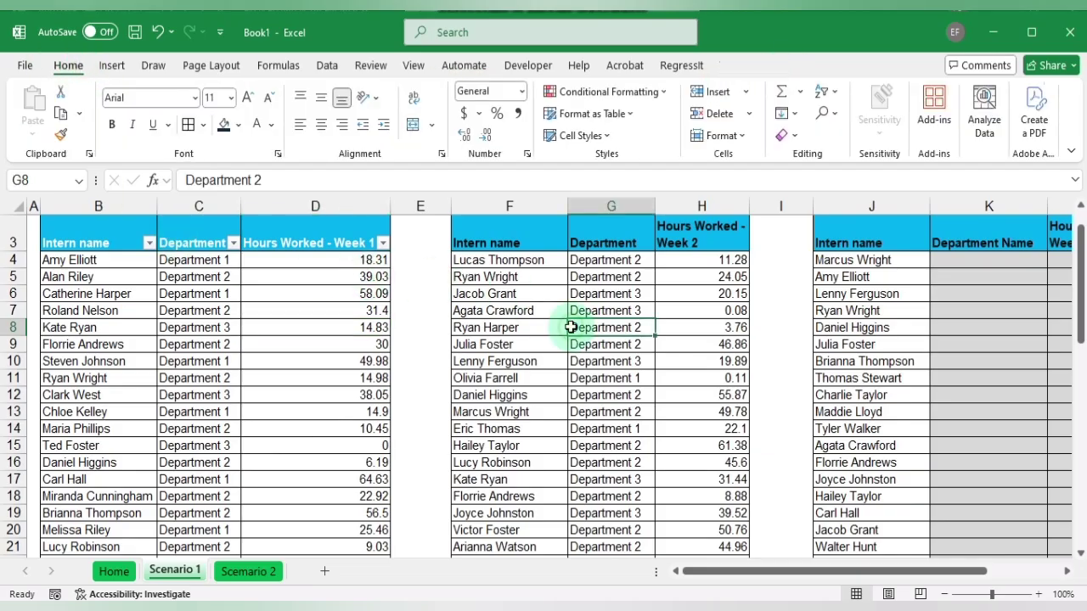
click(502, 243)
scroll(503, 241, up, 1)
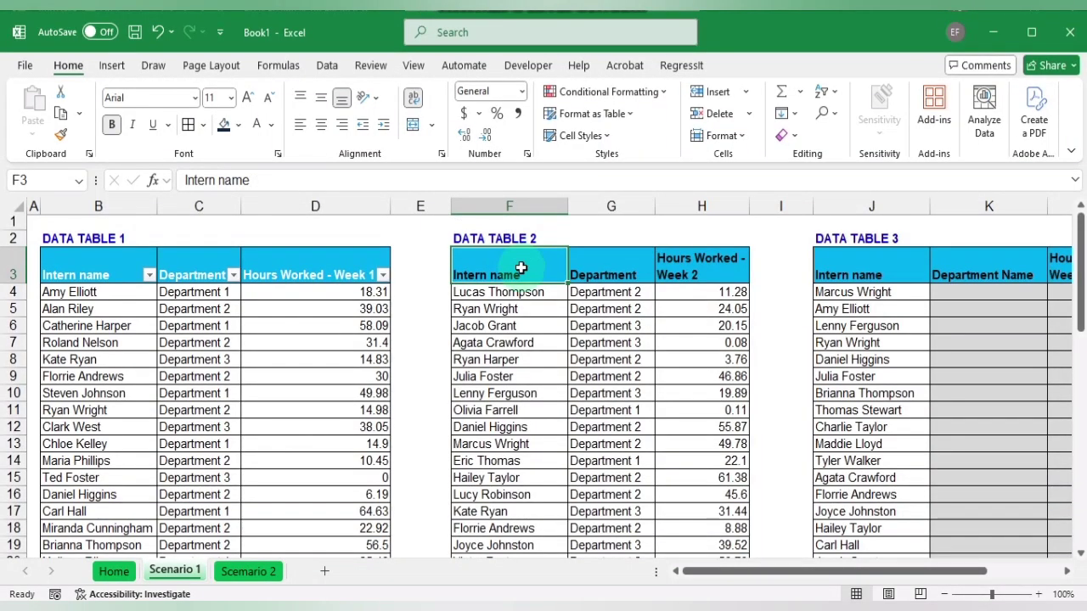
key(ctrl+shift+Right)
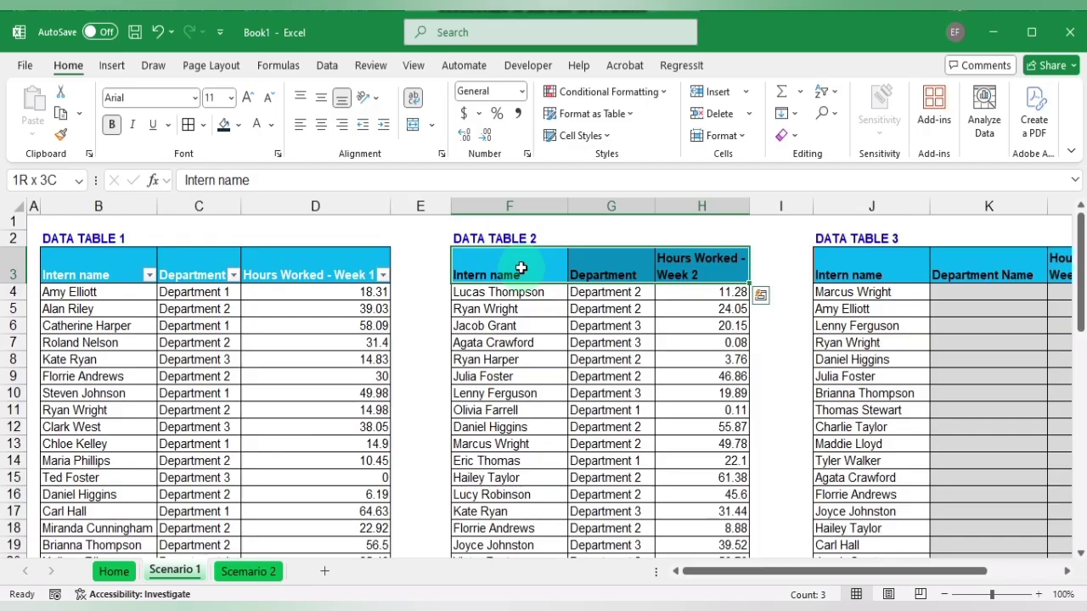
key(ctrl+shift+Down)
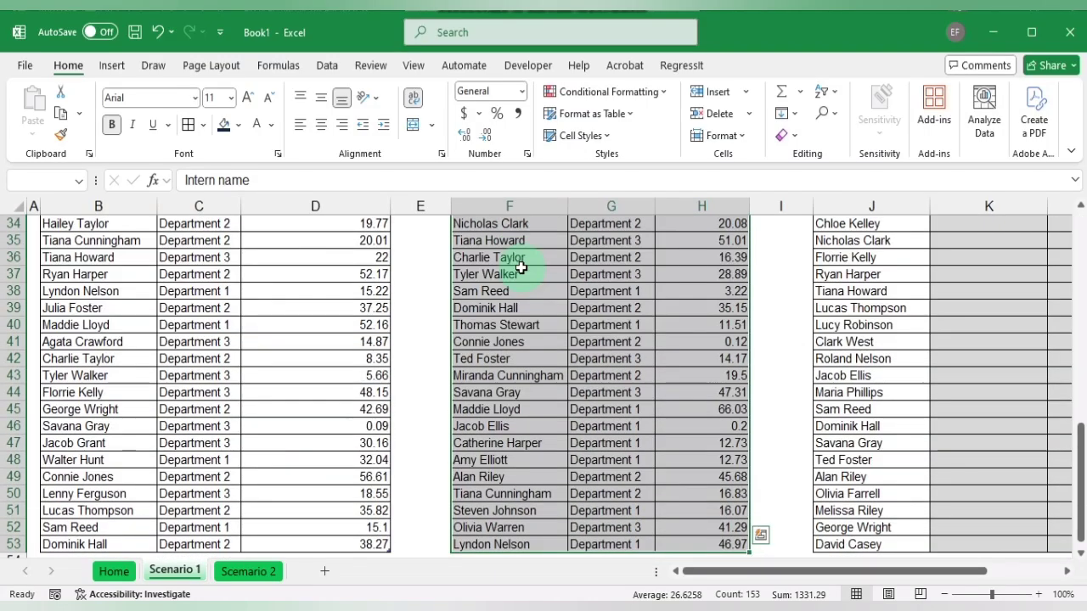
key(ctrl+c)
key(ctrl+t)
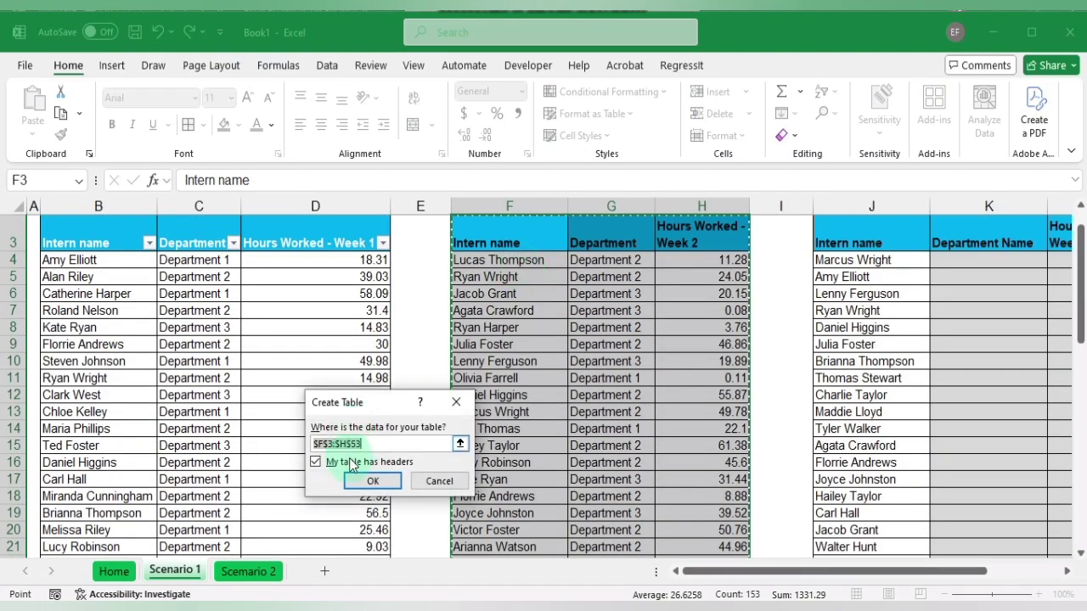
click(361, 482)
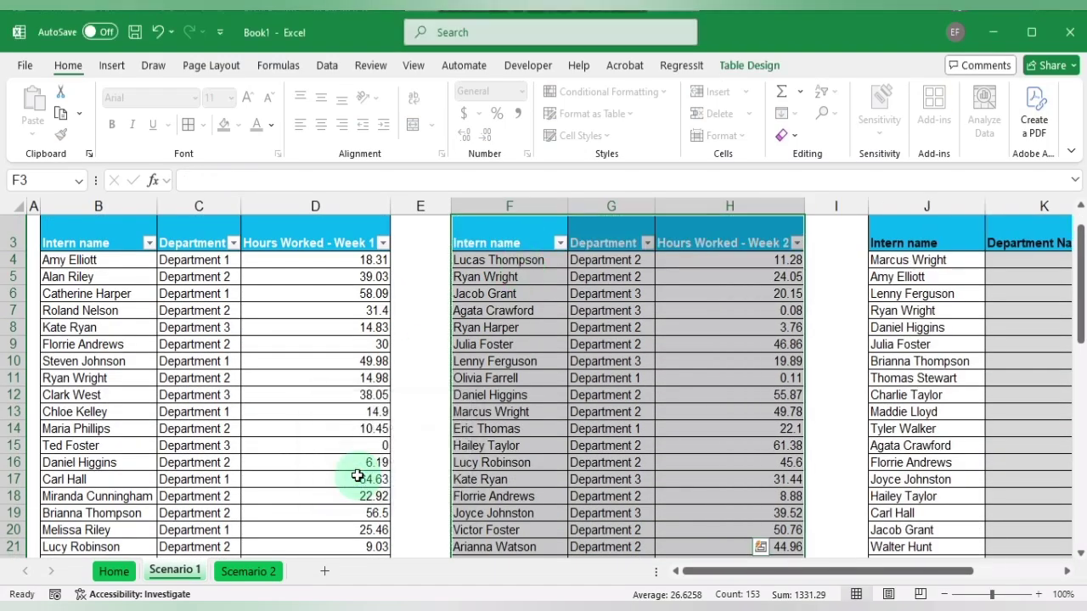
click(718, 433)
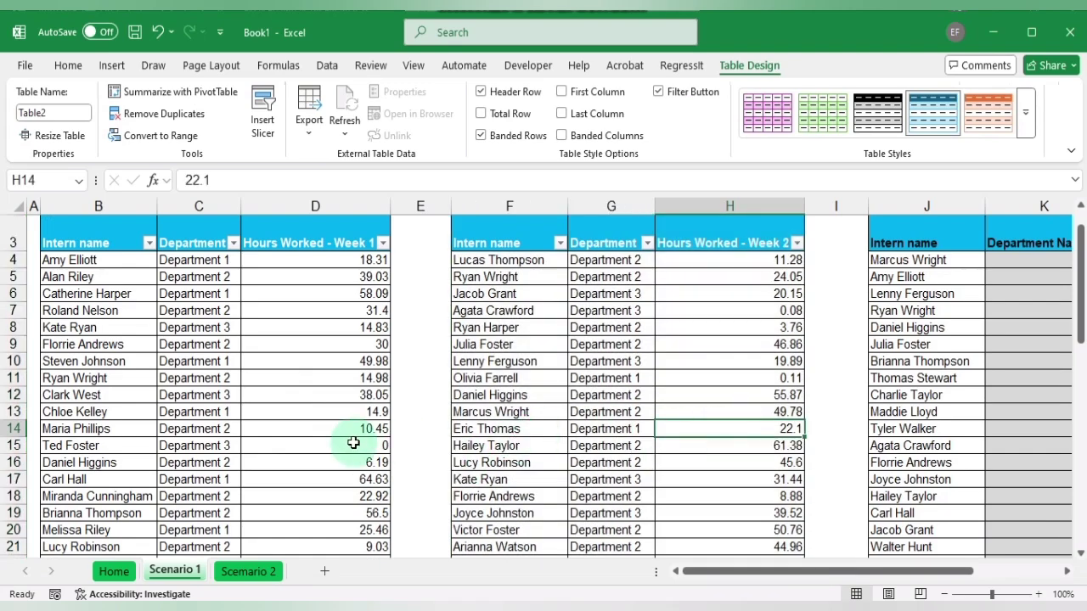
- Begin a VLOOKUP formula in cell K4, the first Department Name cell of Data Table 3
scroll(353, 442, right, 5)
scroll(353, 442, left, 5)
scroll(354, 442, right, 5)
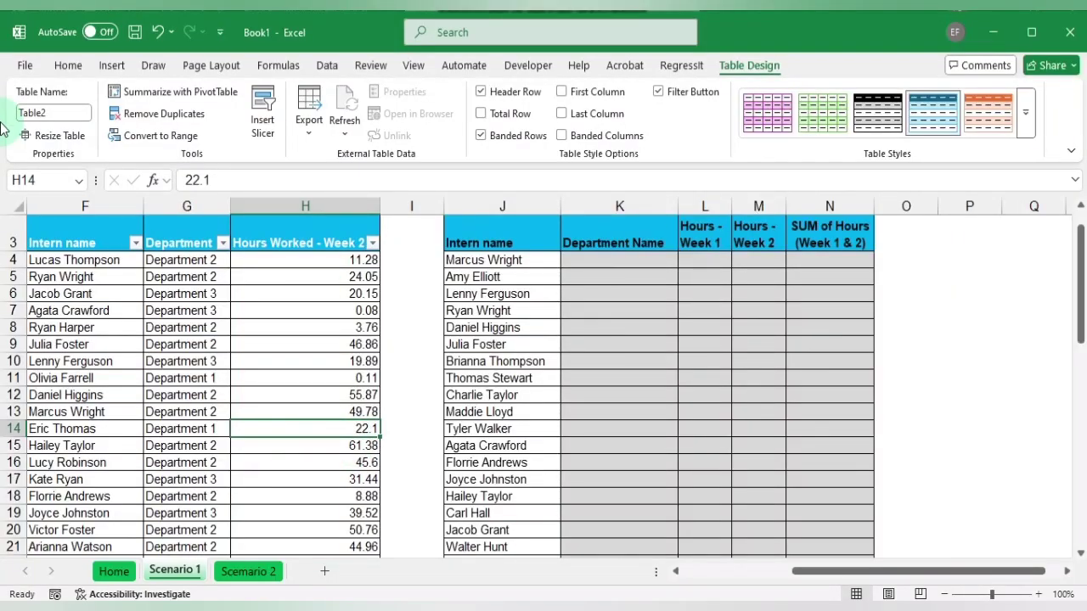
click(69, 66)
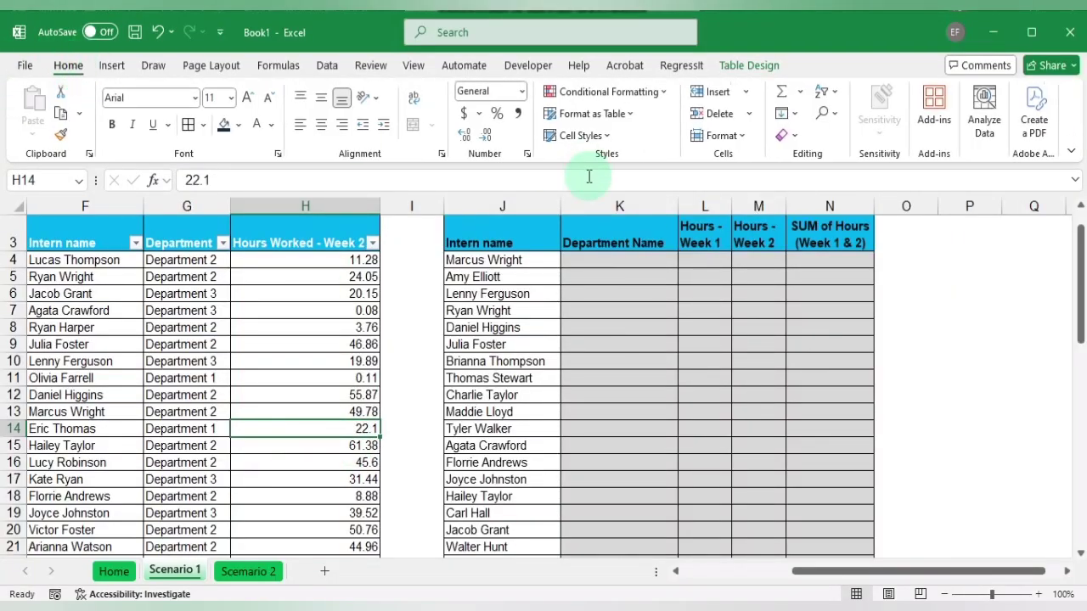
click(610, 262)
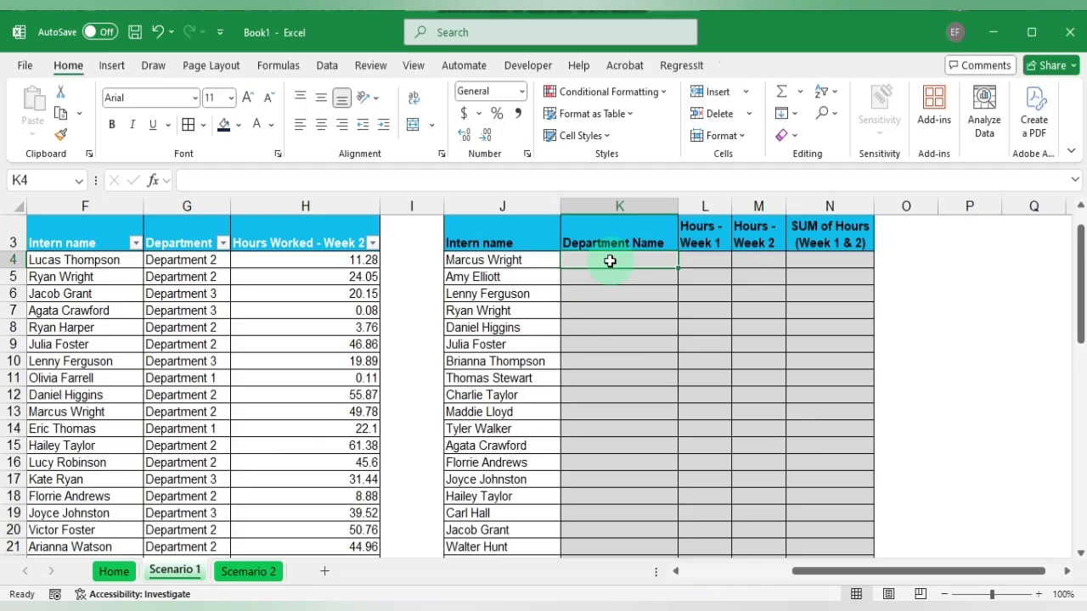
text(VL)
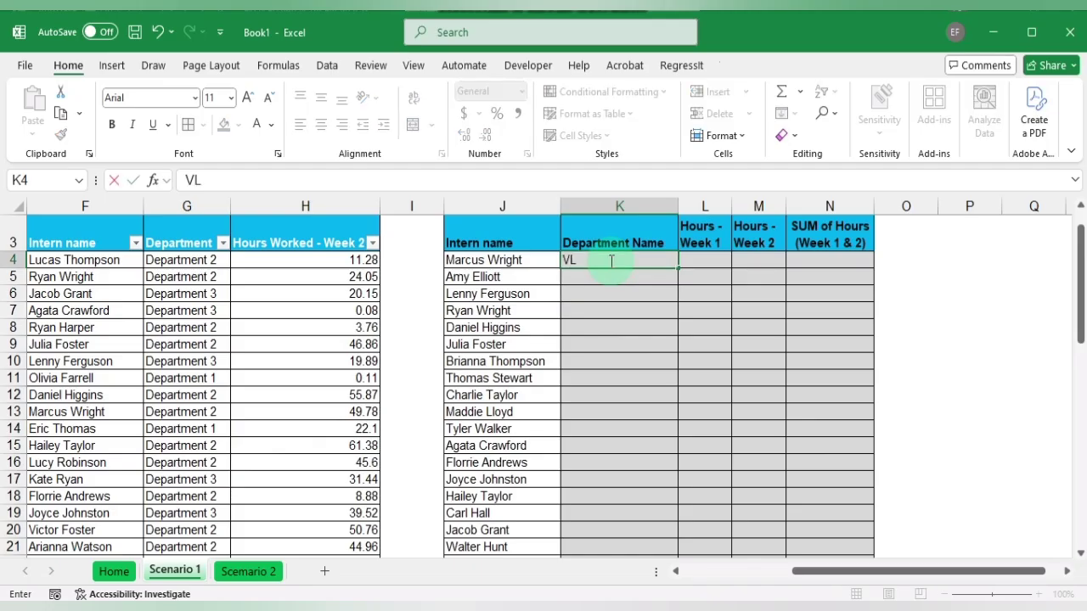
key(BackSpace)
key(BackSpace)
text(=)
key(BackSpace)
text(=)
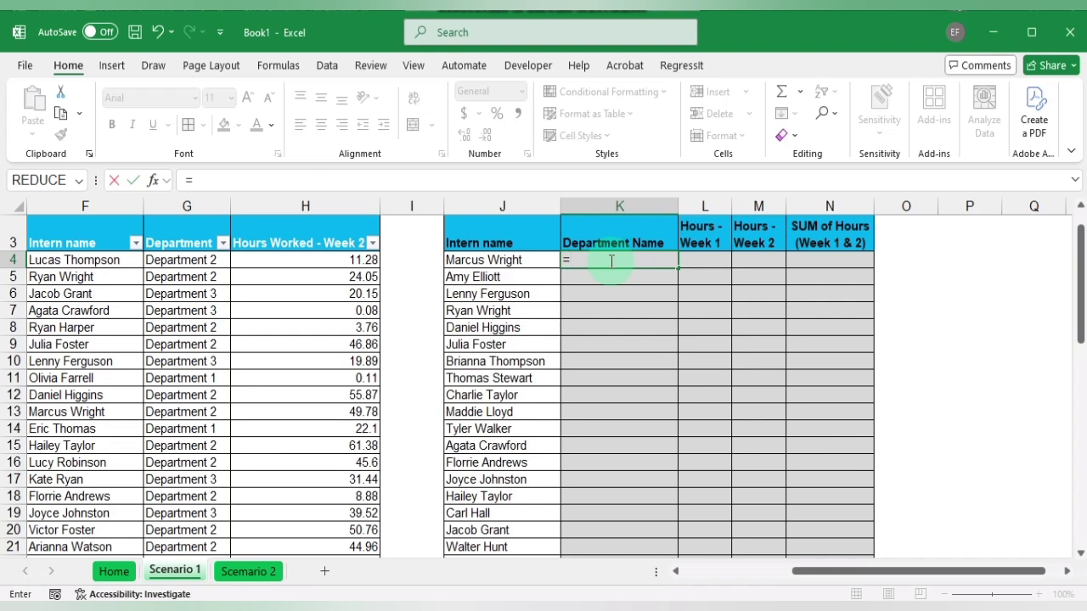
text(VLO)
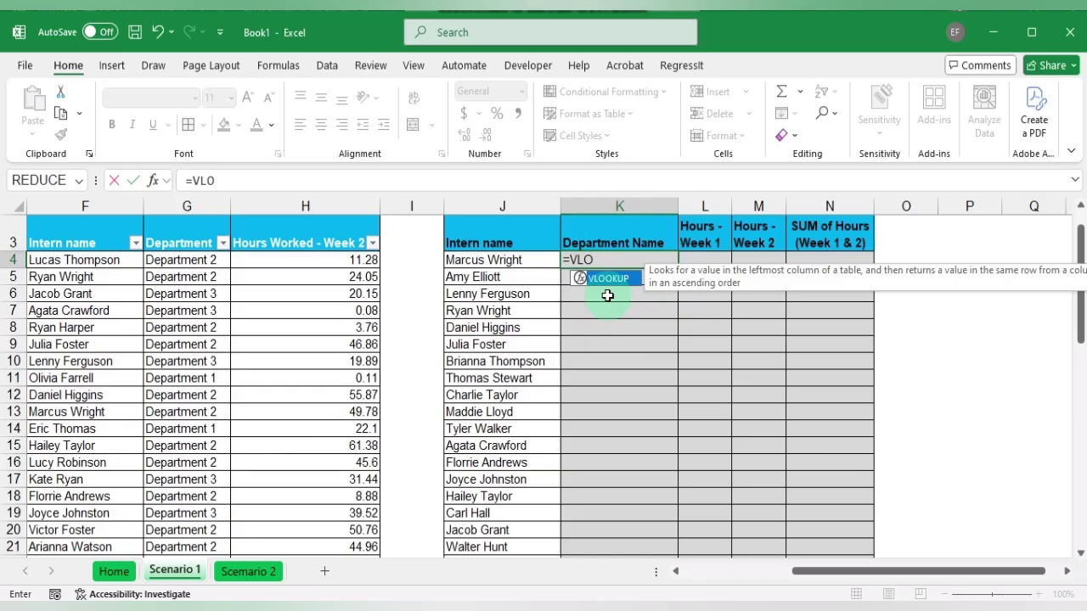
key(Tab)
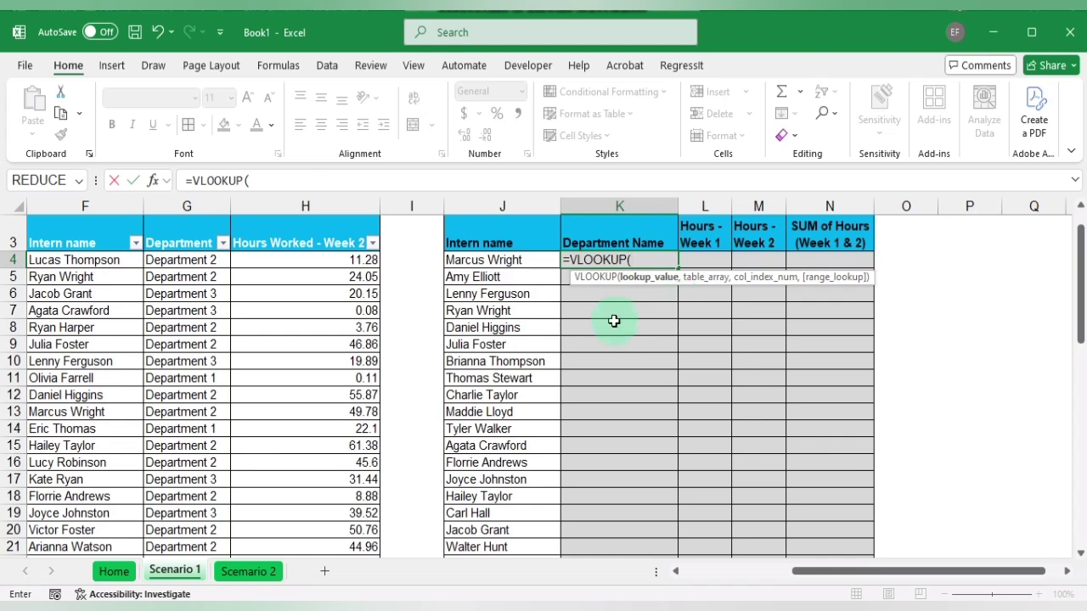
- Compare the columns of Data Tables 1 and 2 with those of Data Table 3 to plan the lookup arguments
scroll(618, 317, up, 1)
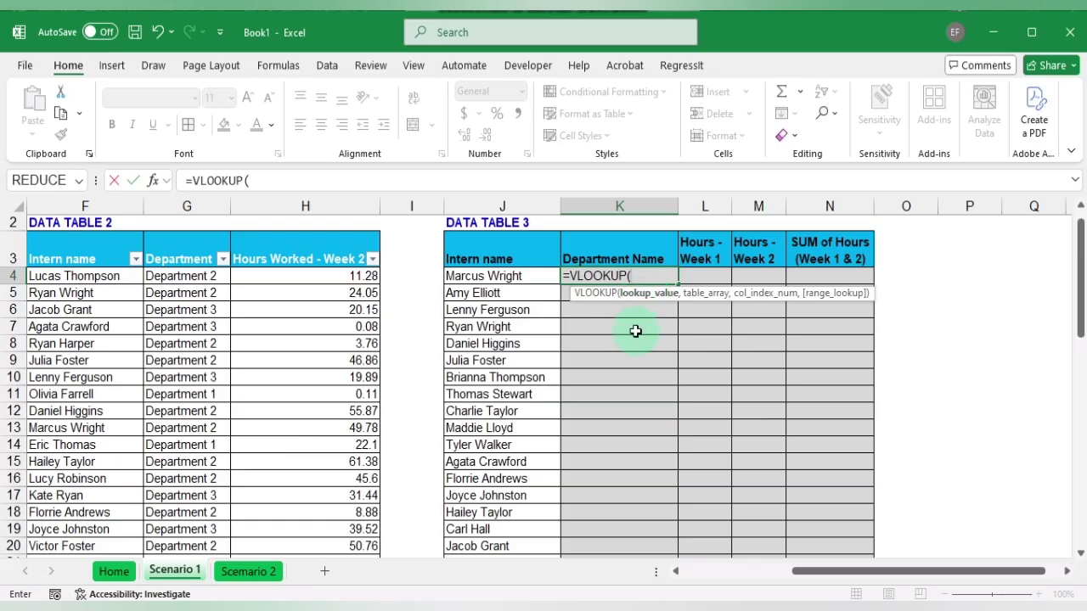
scroll(635, 331, left, 5)
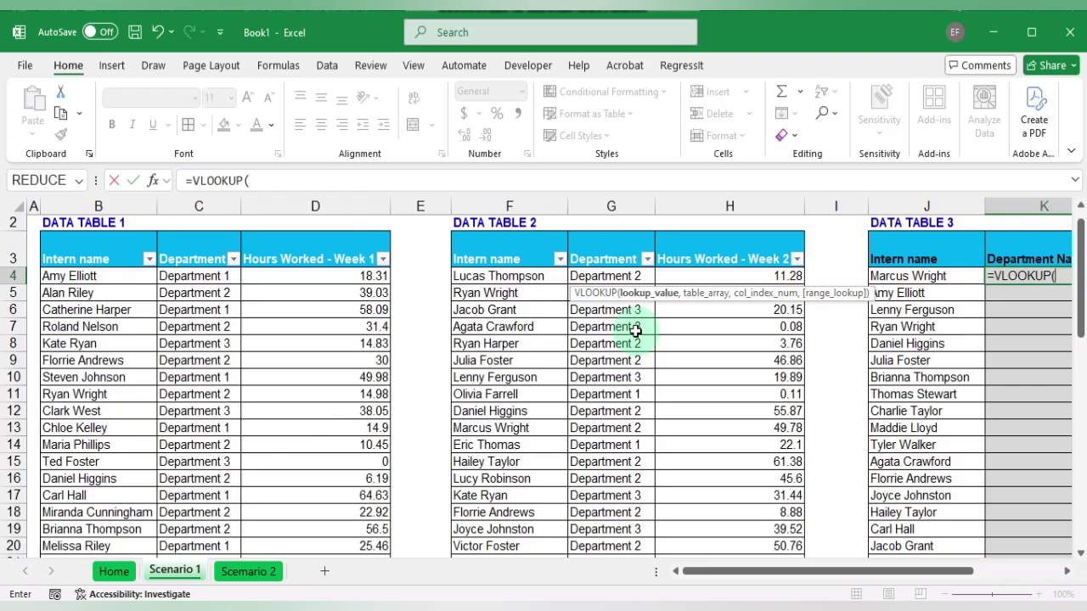
scroll(634, 331, right, 8)
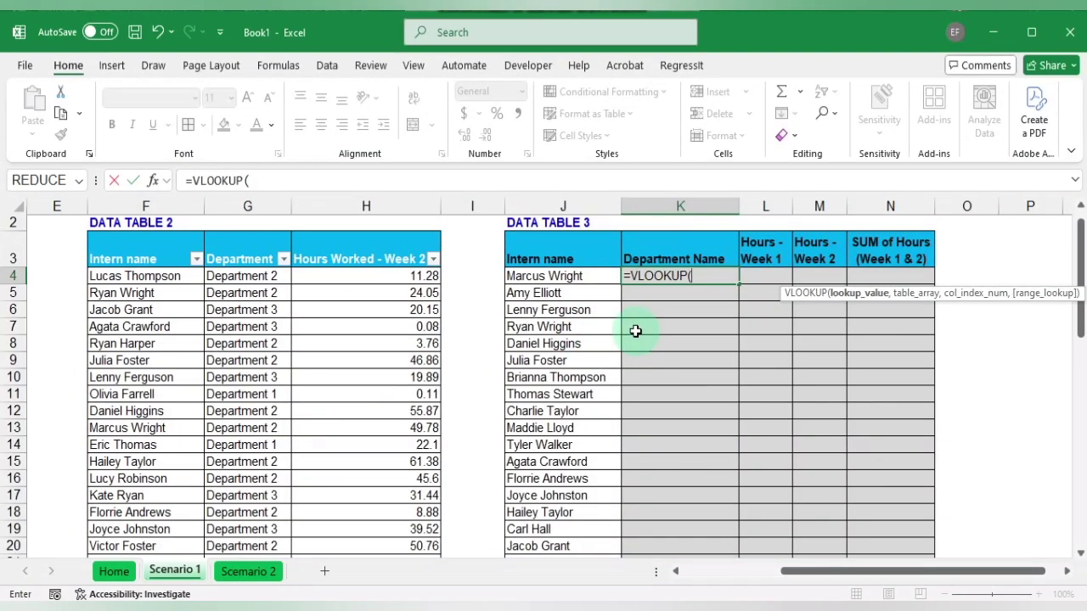
scroll(635, 330, left, 4)
scroll(635, 331, left, 3)
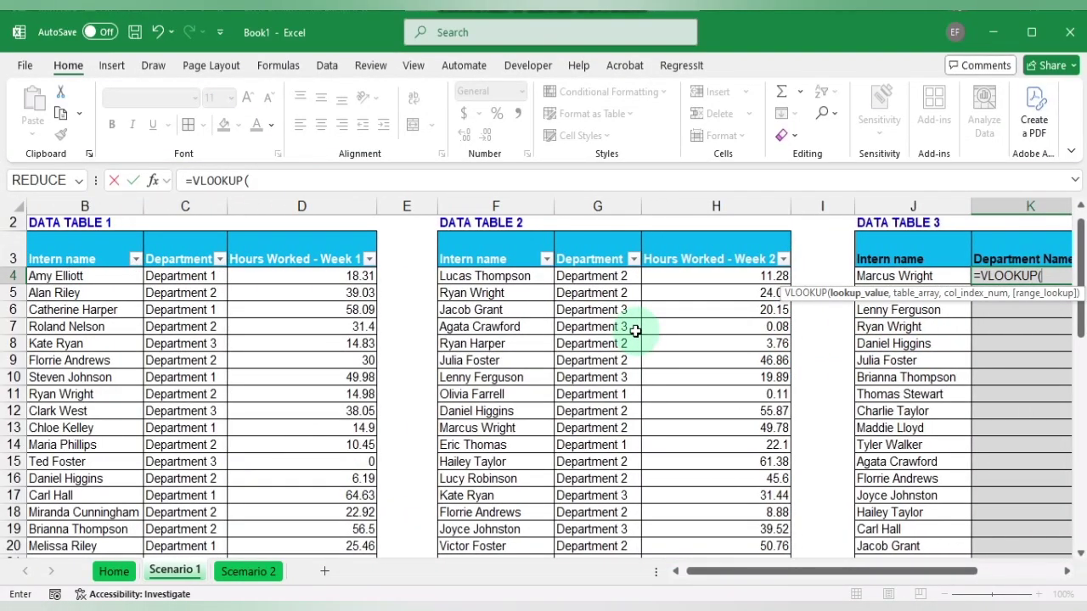
scroll(635, 330, right, 1)
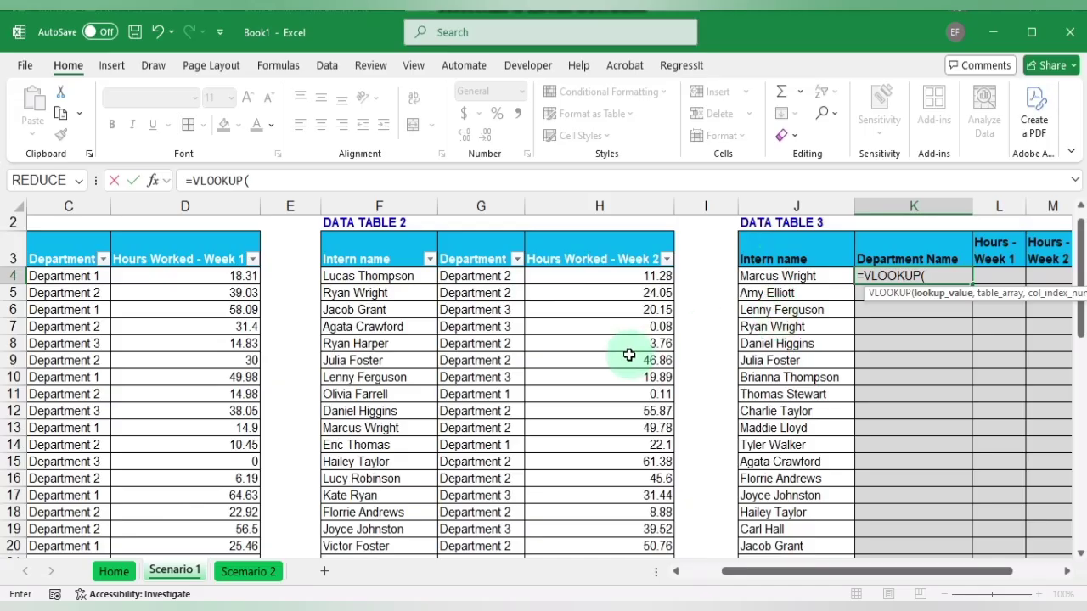
scroll(628, 355, left, 2)
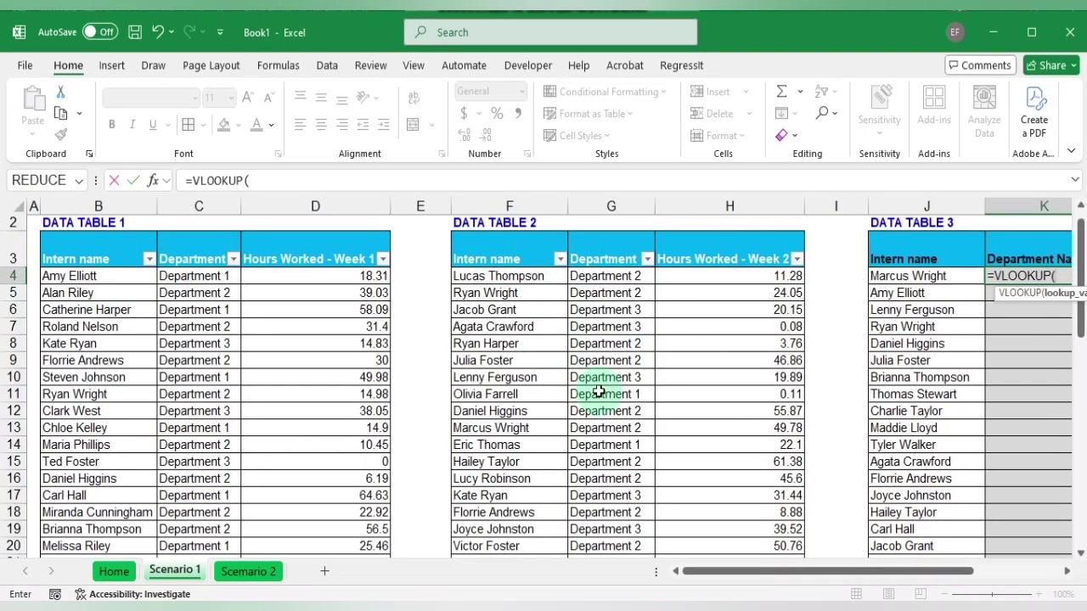
scroll(599, 391, right, 2)
scroll(598, 392, right, 2)
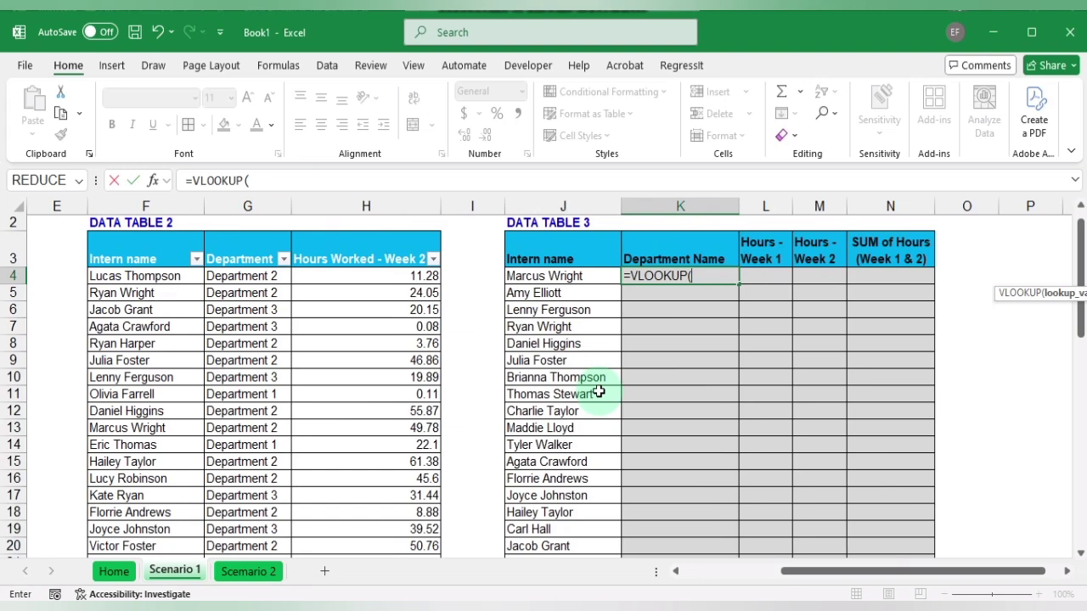
- Use J4 as the VLOOKUP's lookup value and the whole of Data Table 1, Table1[#All], as its table array
click(562, 280)
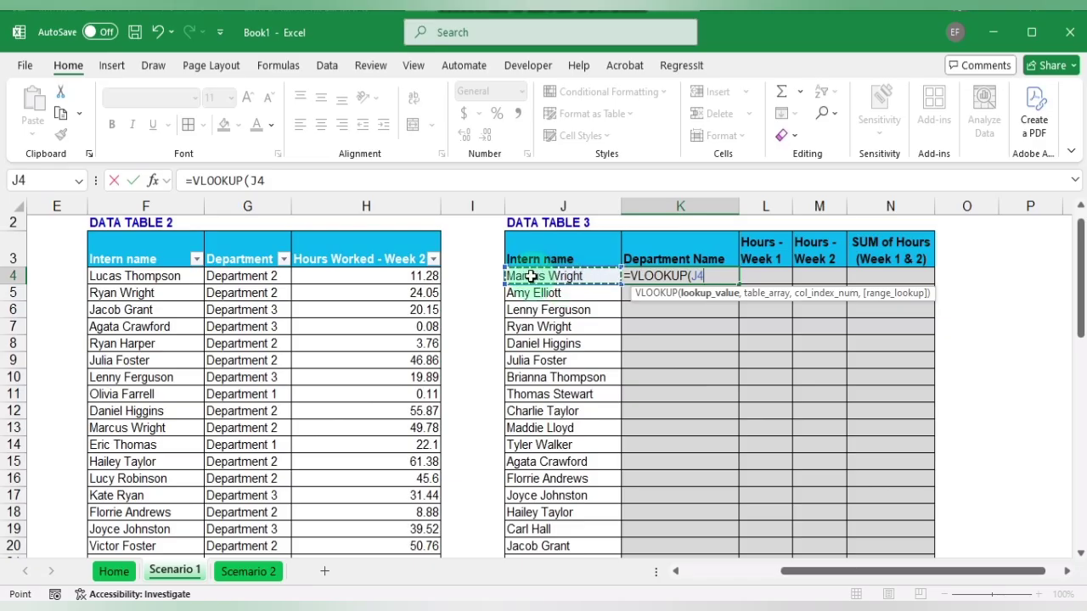
text(,)
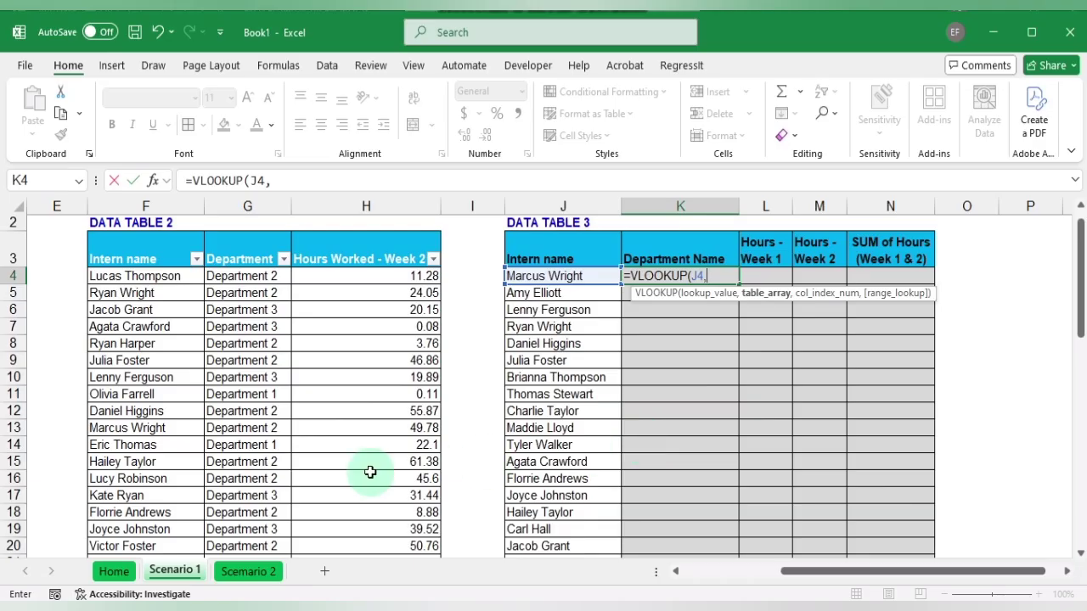
scroll(320, 468, left, 3)
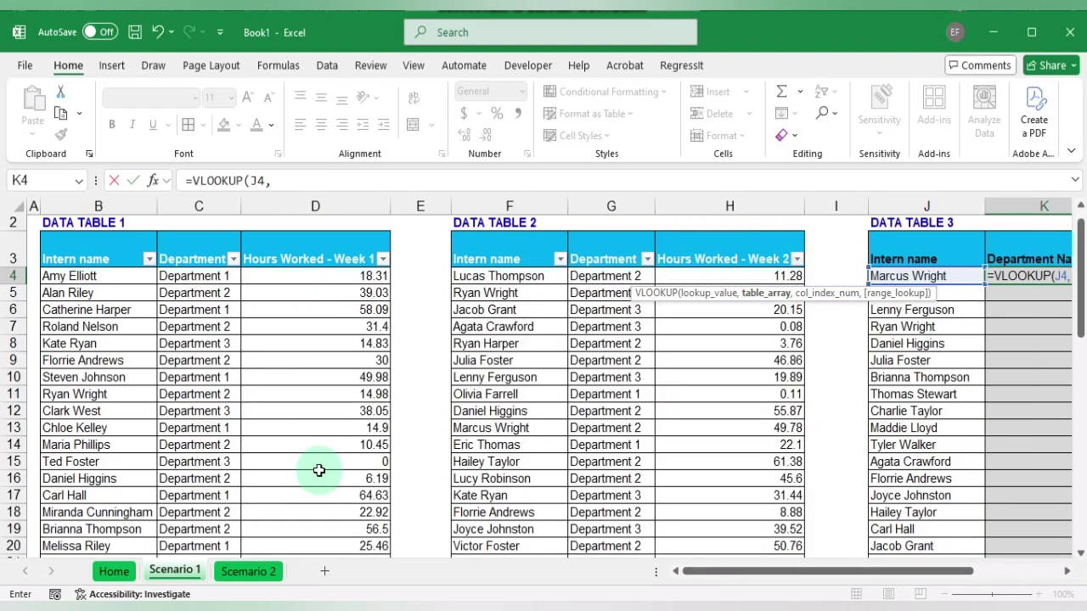
click(75, 261)
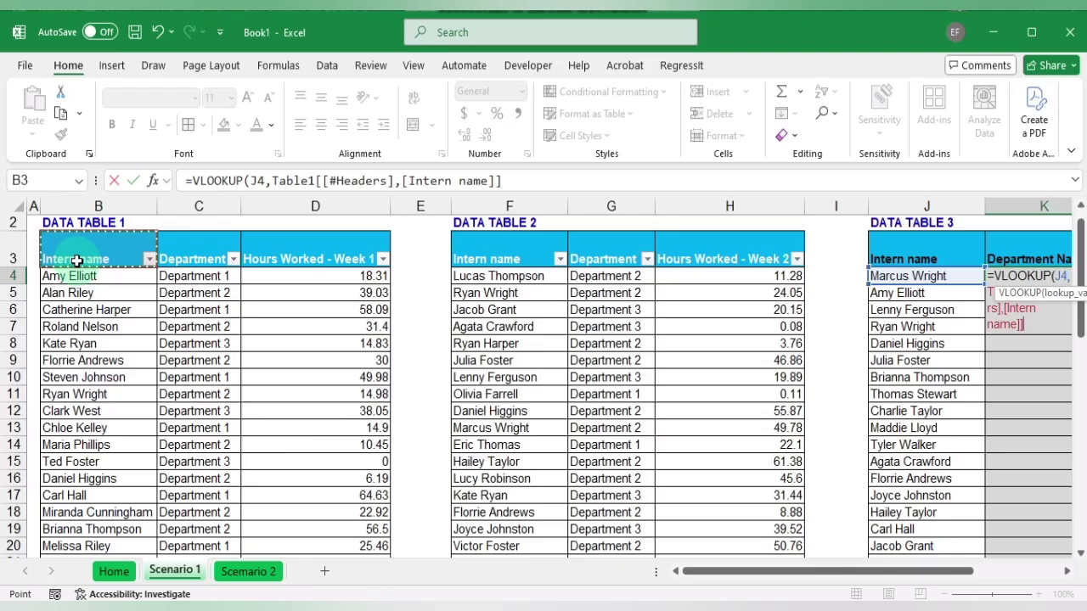
key(shift+Right)
key(shift+Right)
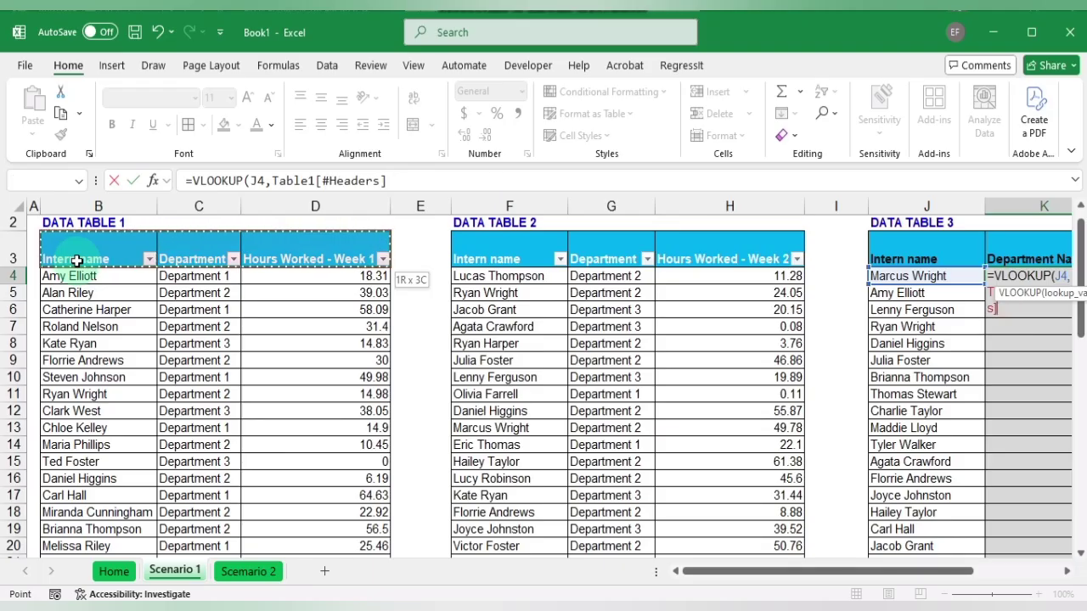
key(ctrl+shift+Down)
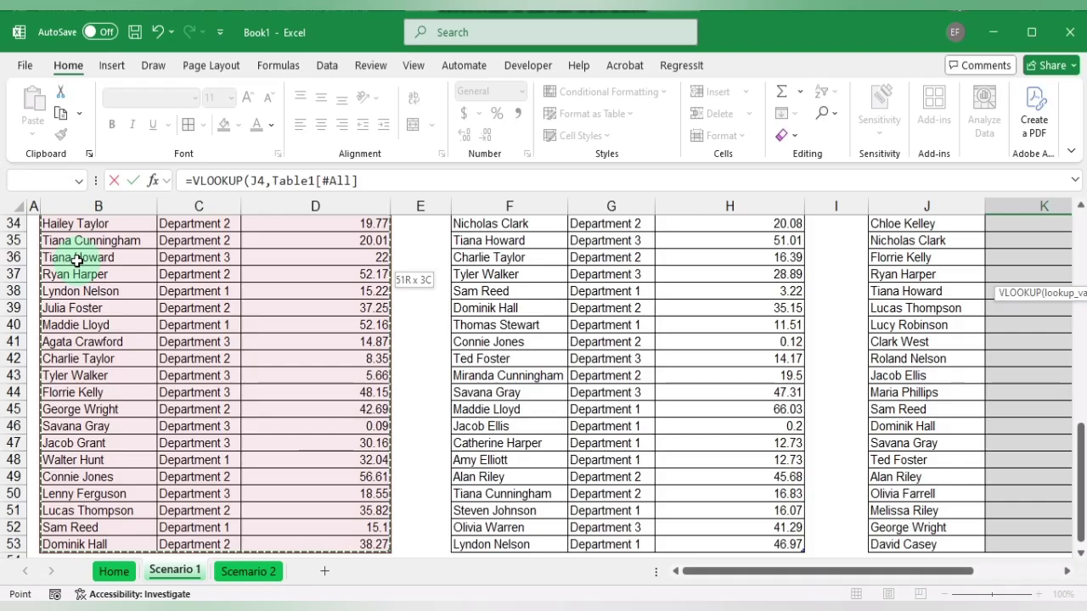
text(,)
- Set the VLOOKUP's column index number to 2 to return Data Table 1's Department column
scroll(290, 259, up, 11)
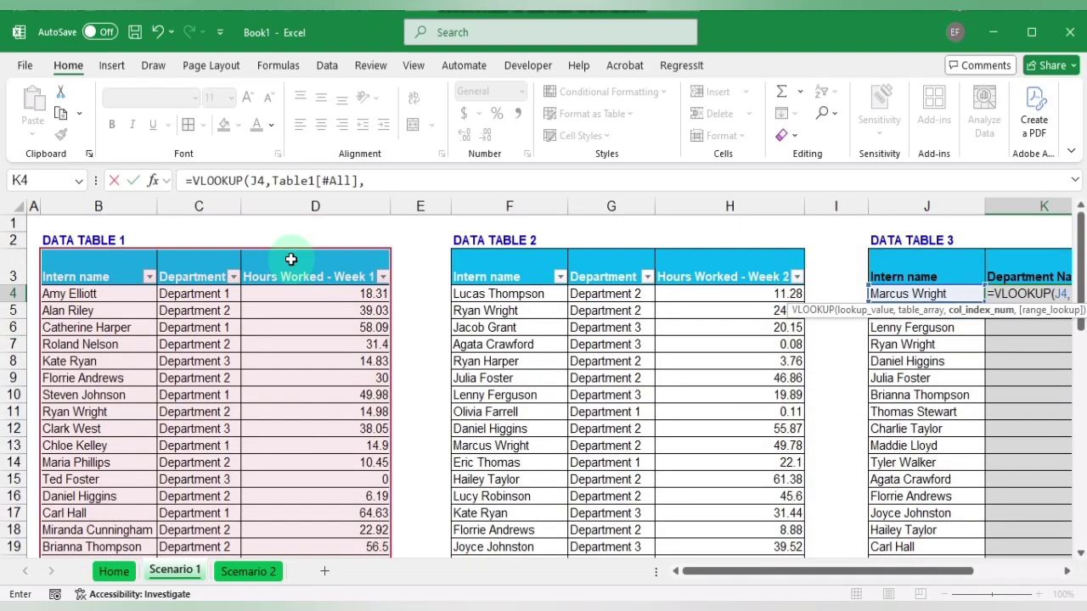
scroll(552, 314, right, 5)
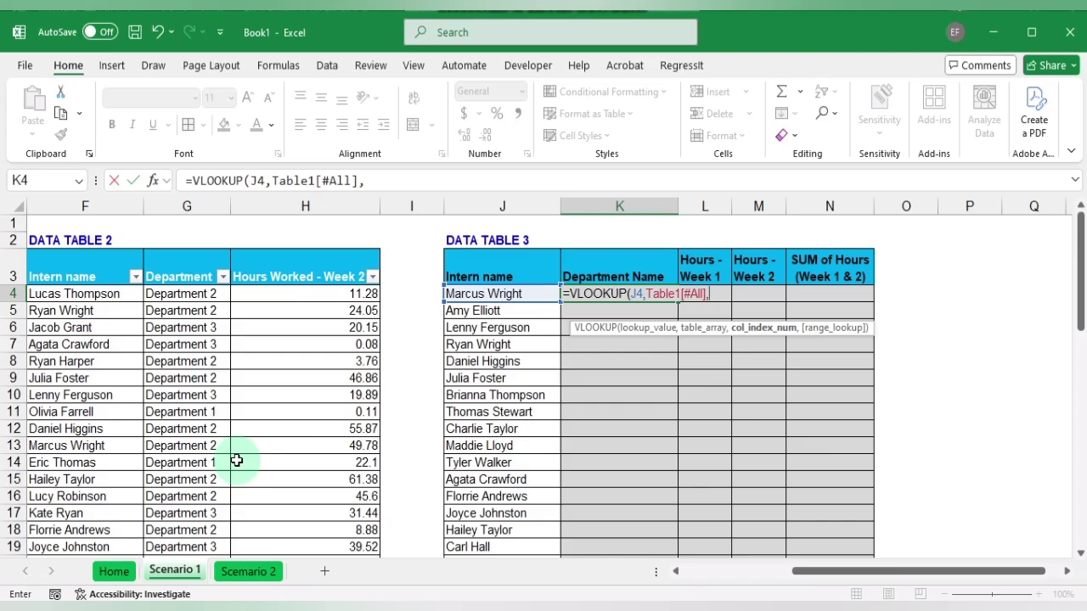
scroll(236, 460, left, 5)
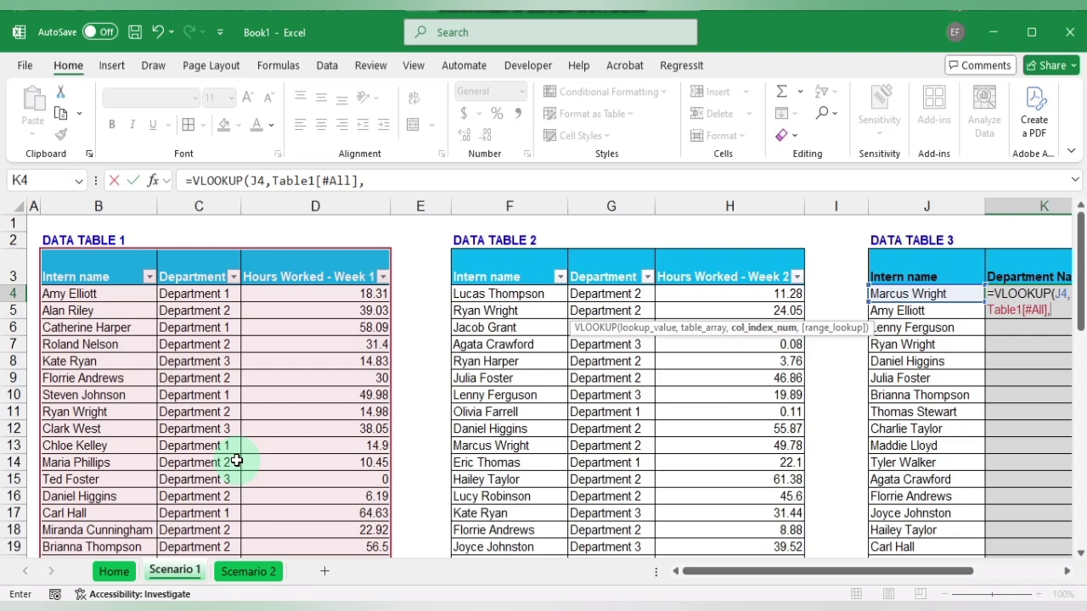
scroll(236, 461, right, 5)
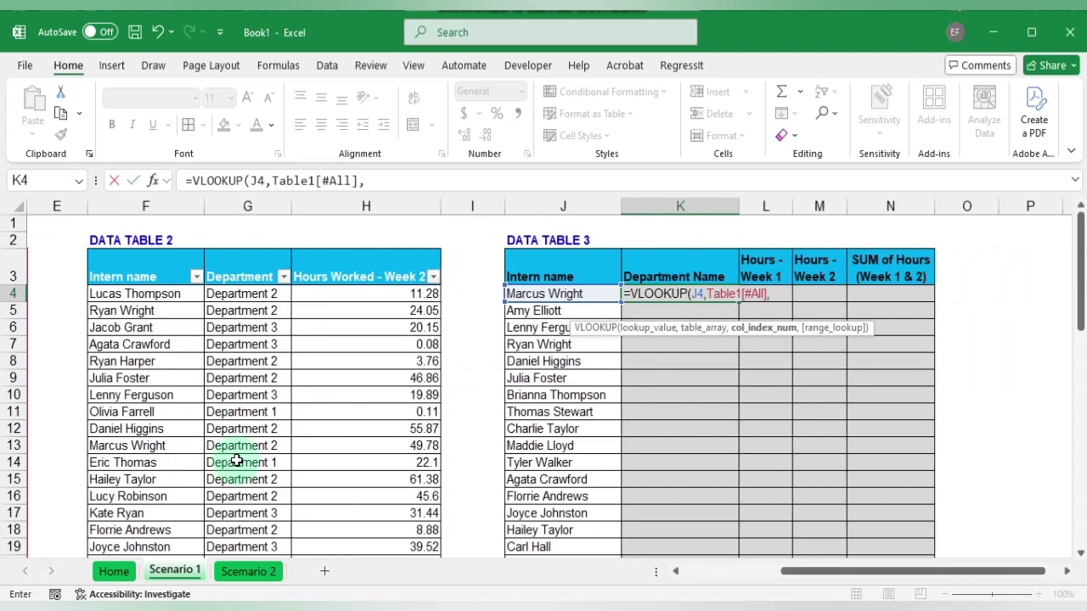
scroll(236, 460, left, 3)
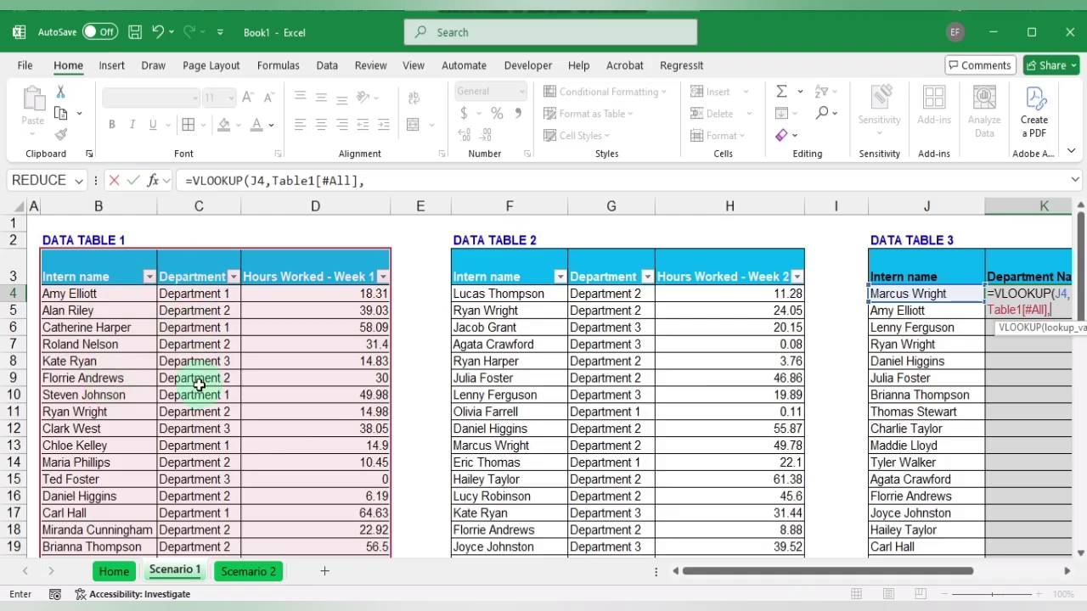
scroll(284, 378, right, 5)
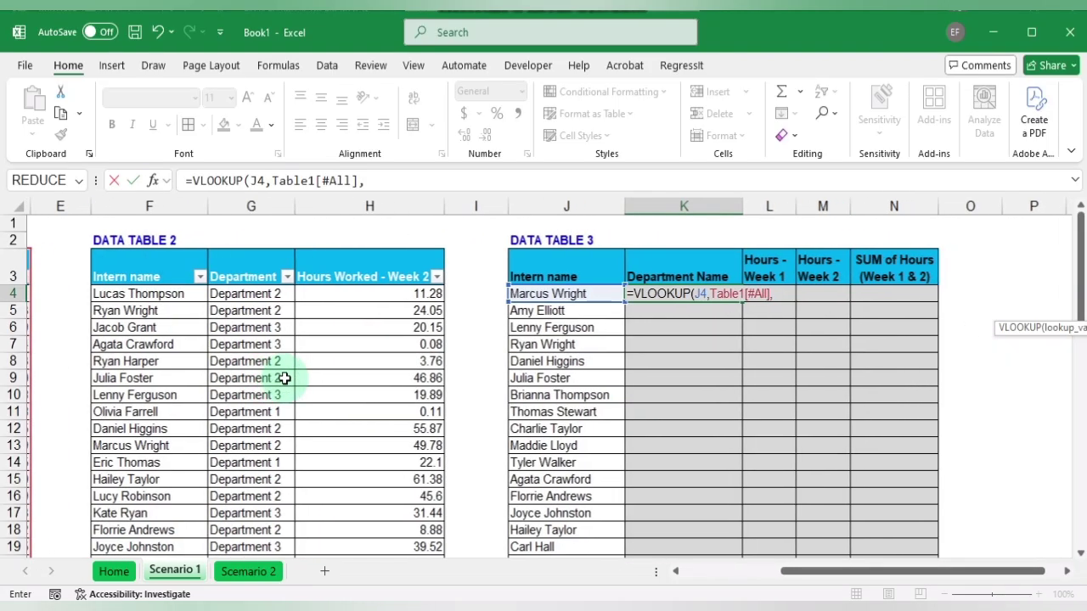
text(2)
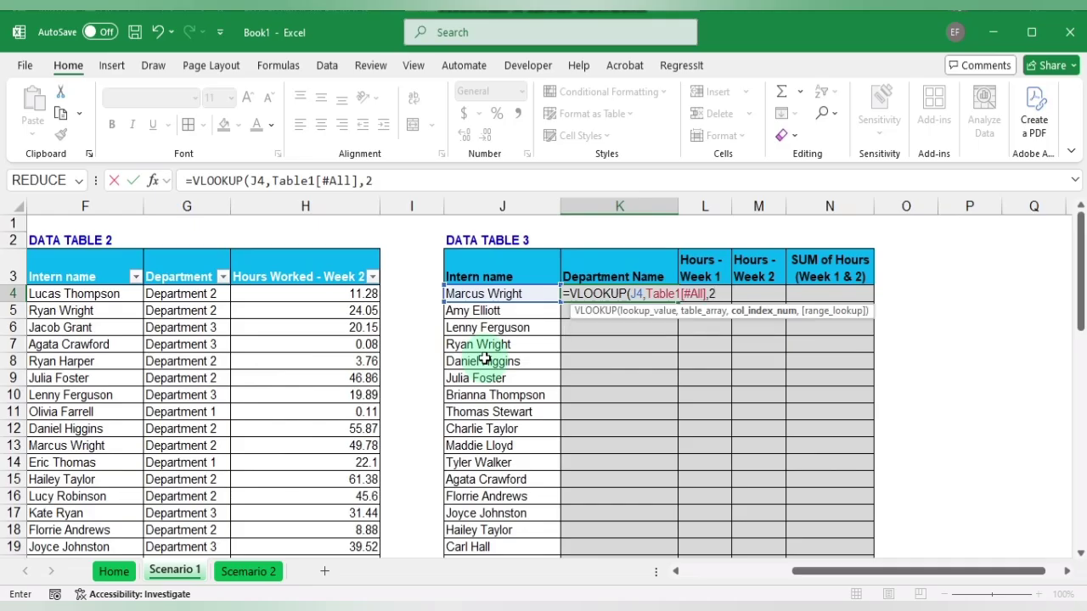
text(,)
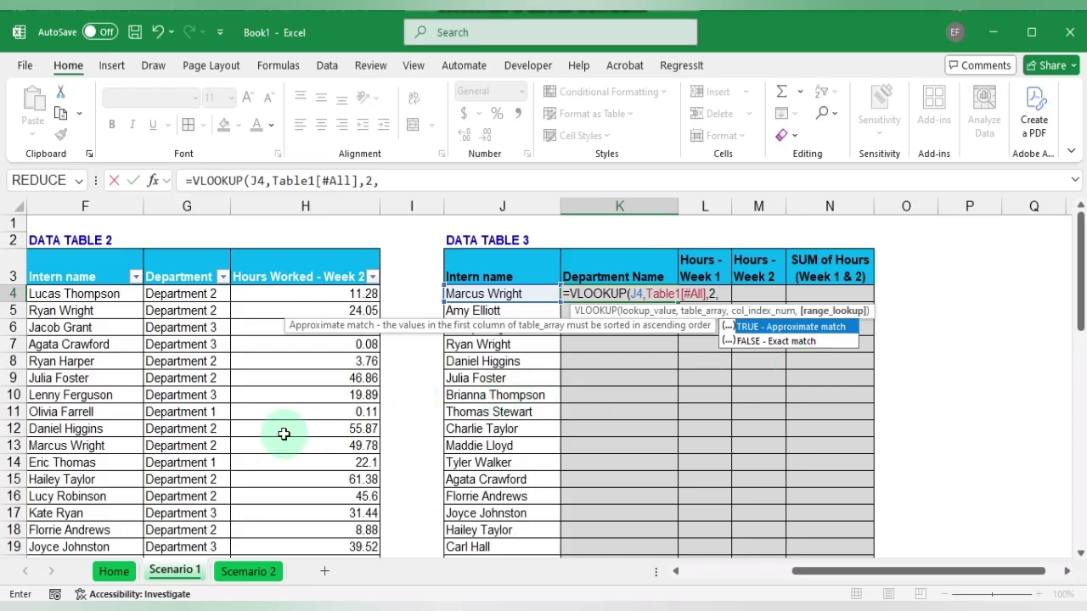
- Set the range lookup argument to FALSE for an exact match and complete the VLOOKUP formula in K4
scroll(285, 433, left, 3)
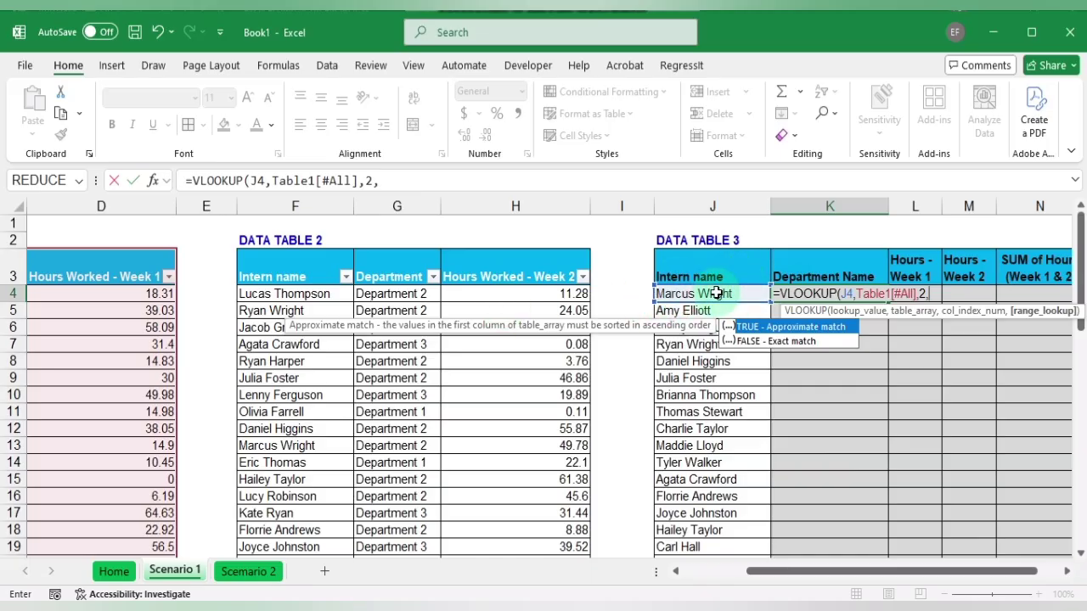
scroll(185, 341, left, 3)
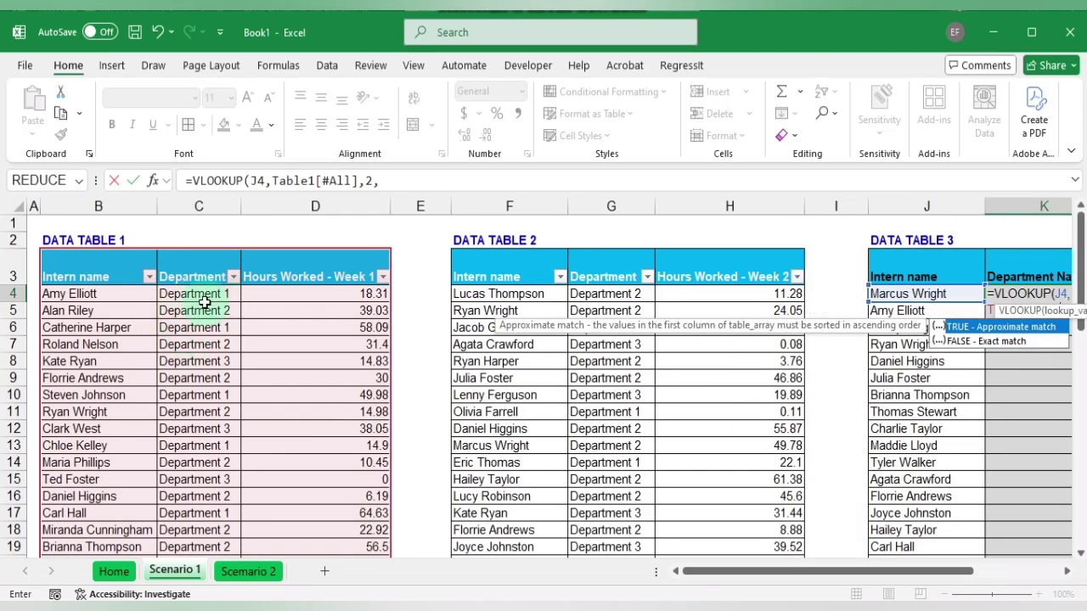
scroll(332, 348, right, 2)
scroll(335, 348, right, 3)
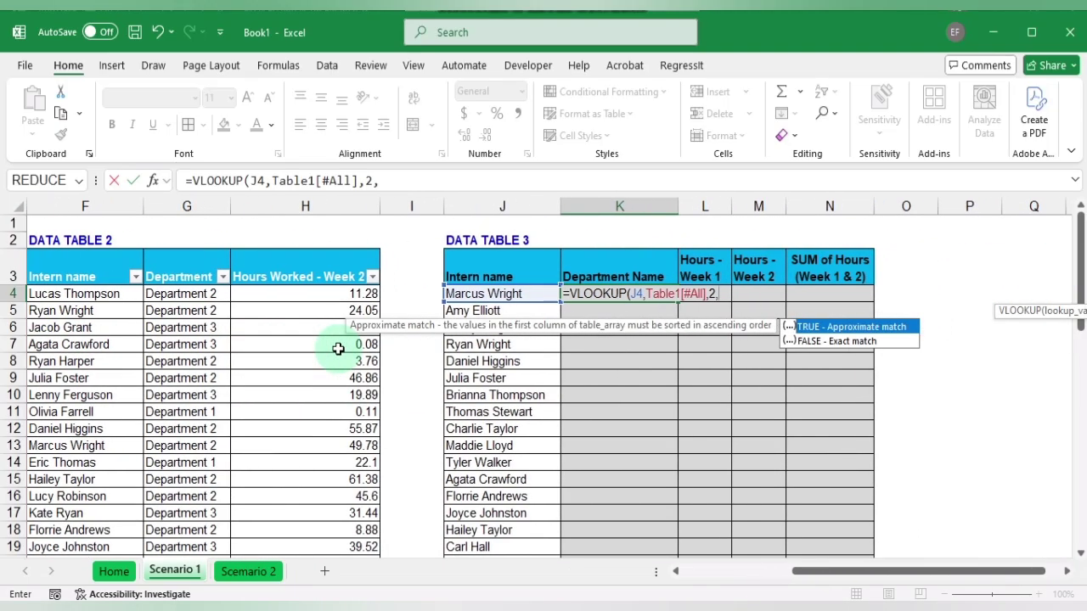
key(Down)
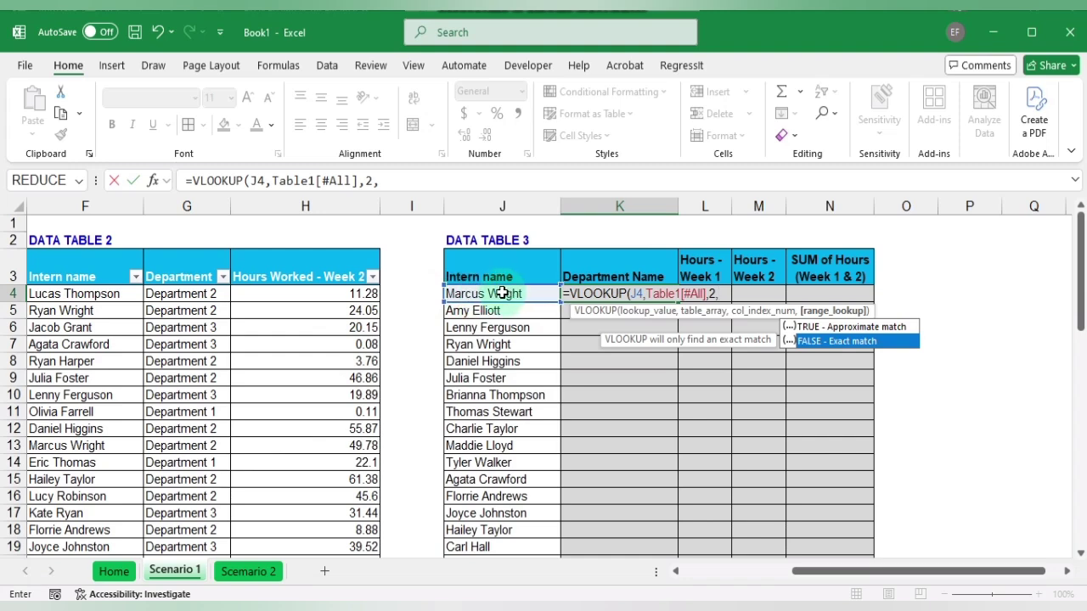
scroll(303, 343, left, 3)
scroll(303, 343, left, 2)
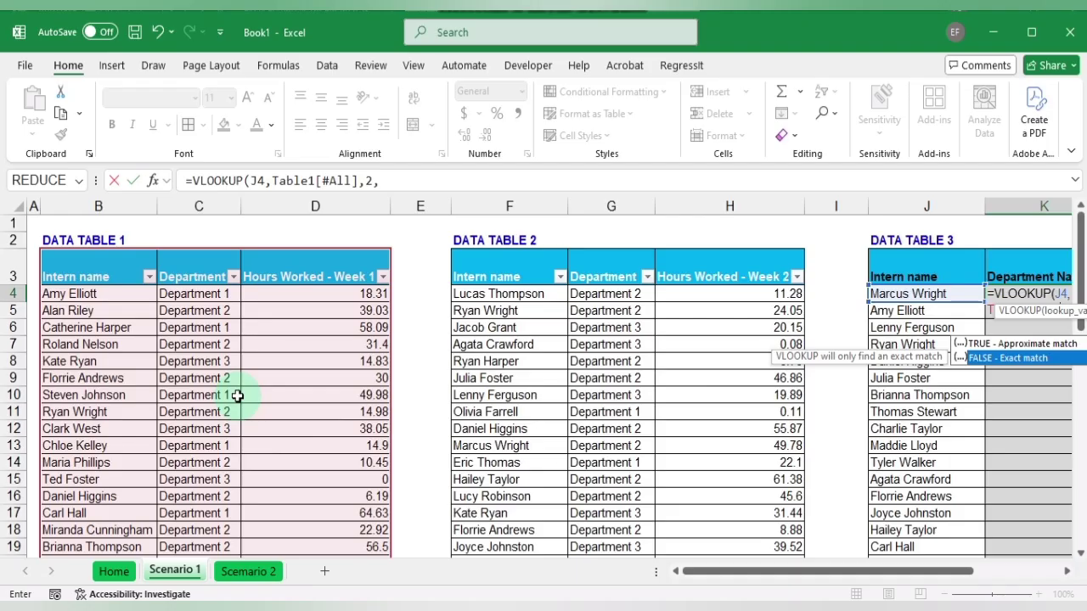
scroll(237, 396, right, 5)
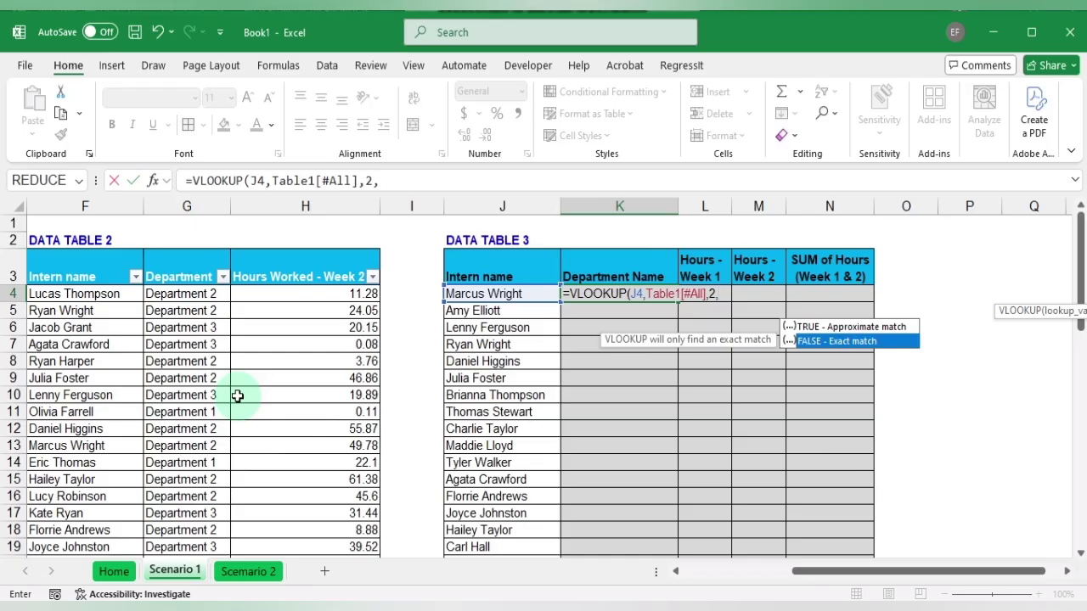
key(Tab)
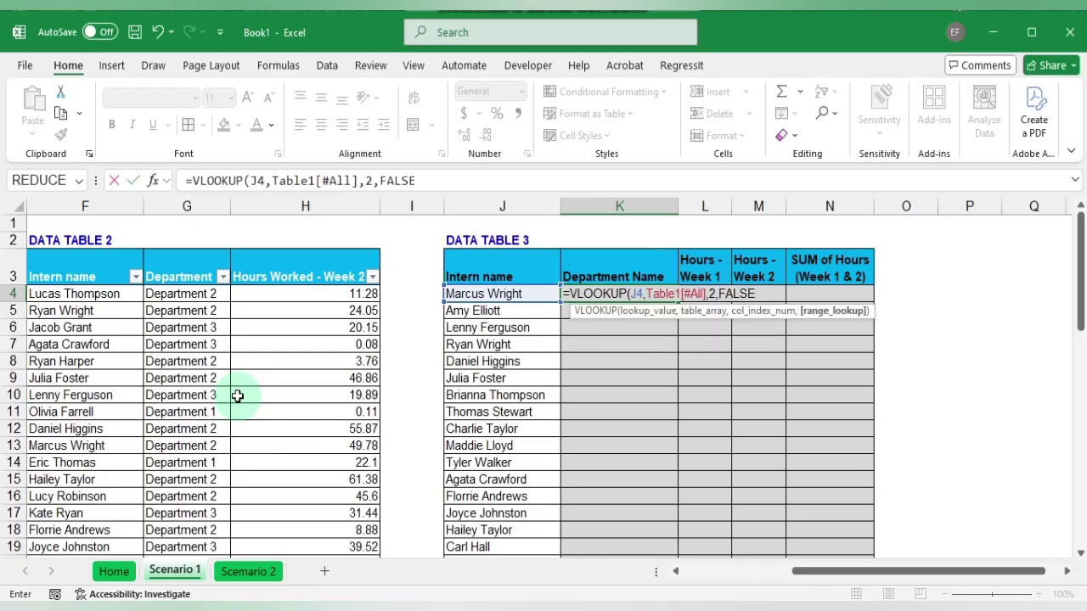
text())
key(Return)
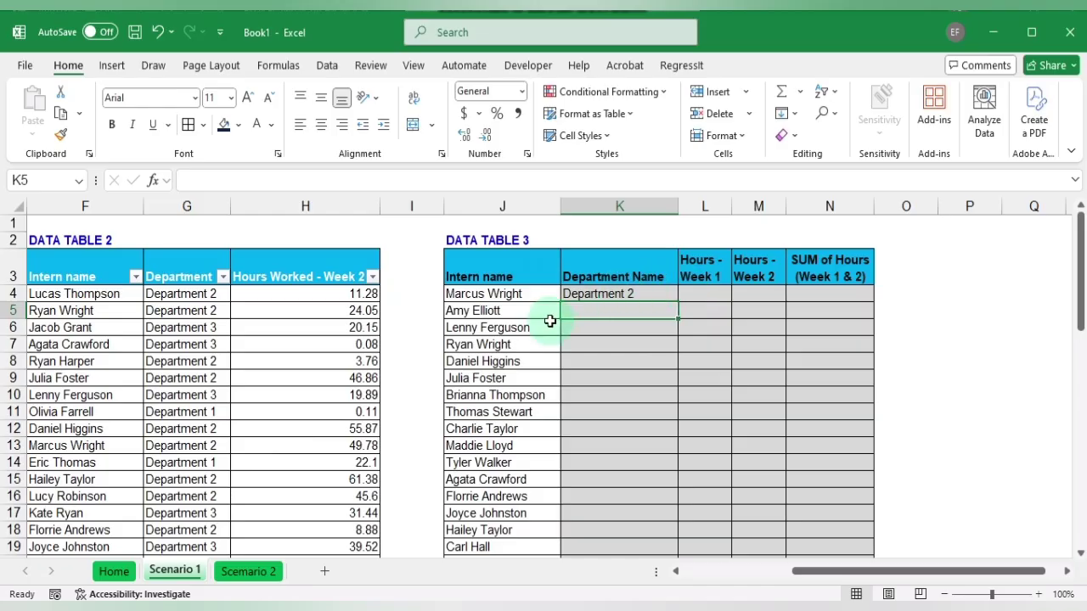
- Fill the VLOOKUP formula from K4 down the Department Name column to K53 and check the filled rows
click(655, 294)
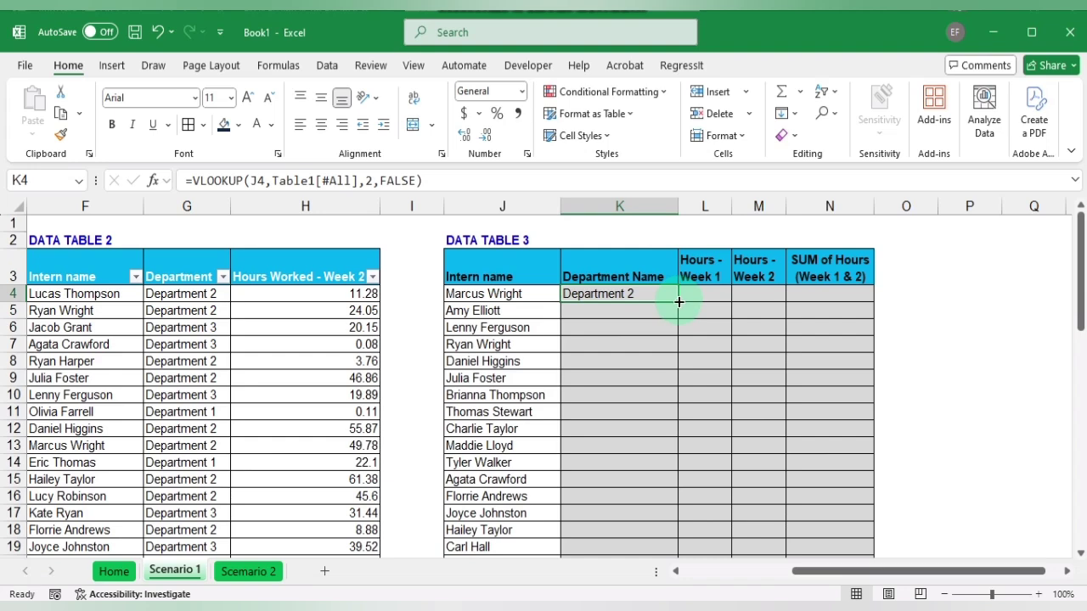
double_click(679, 301)
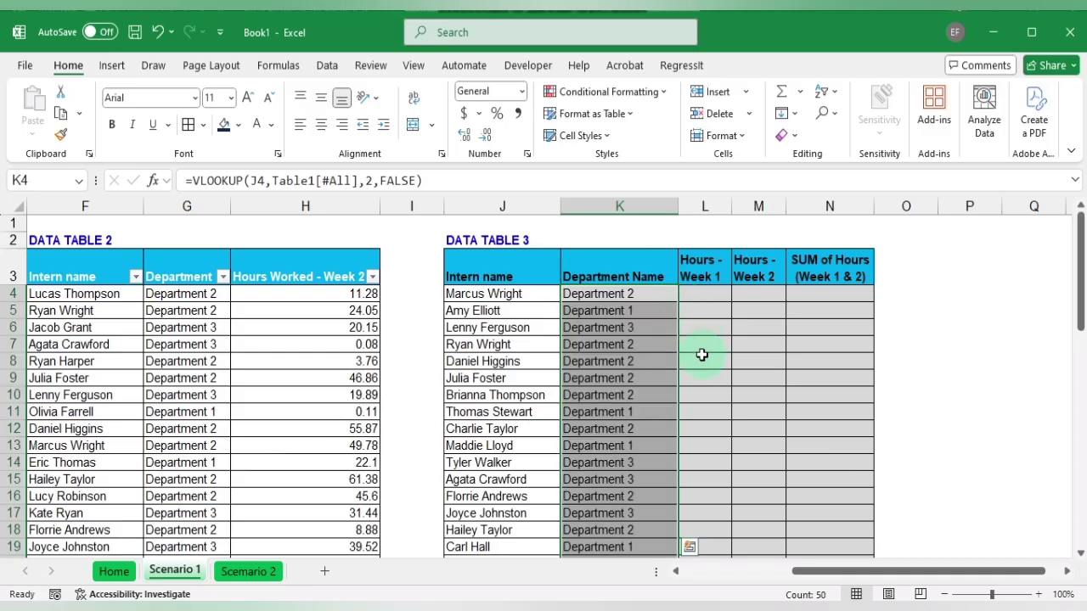
scroll(701, 354, down, 6)
scroll(701, 353, down, 9)
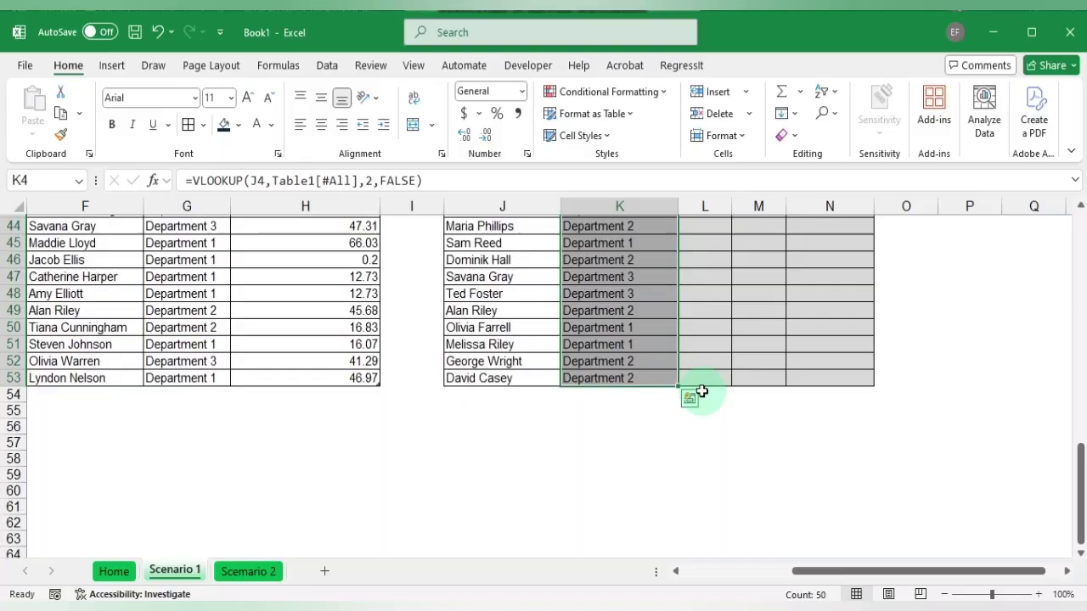
click(633, 441)
scroll(649, 327, up, 4)
scroll(648, 327, up, 10)
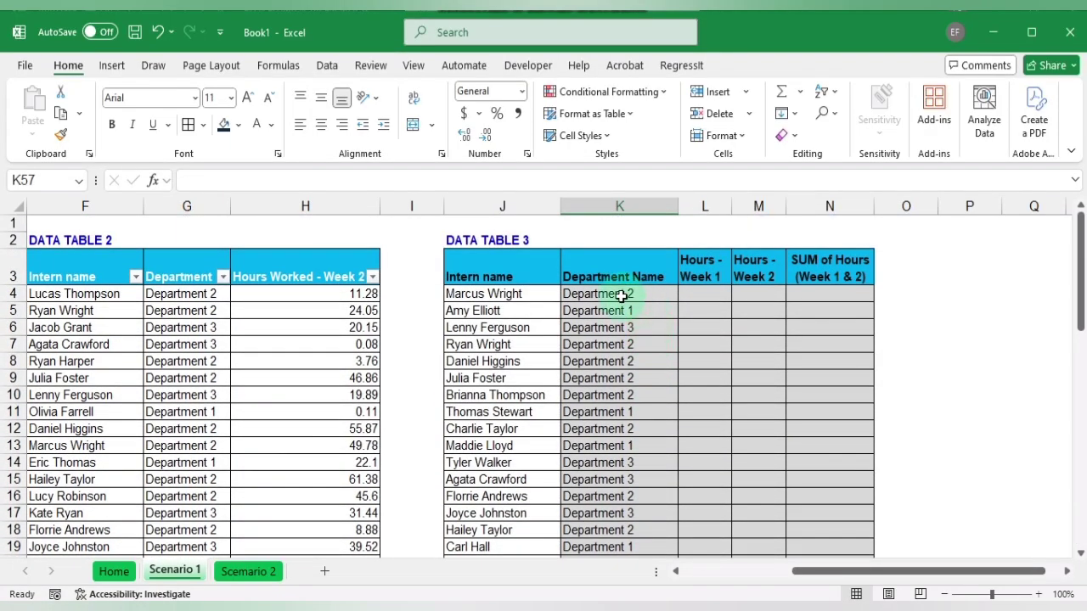
scroll(621, 295, left, 5)
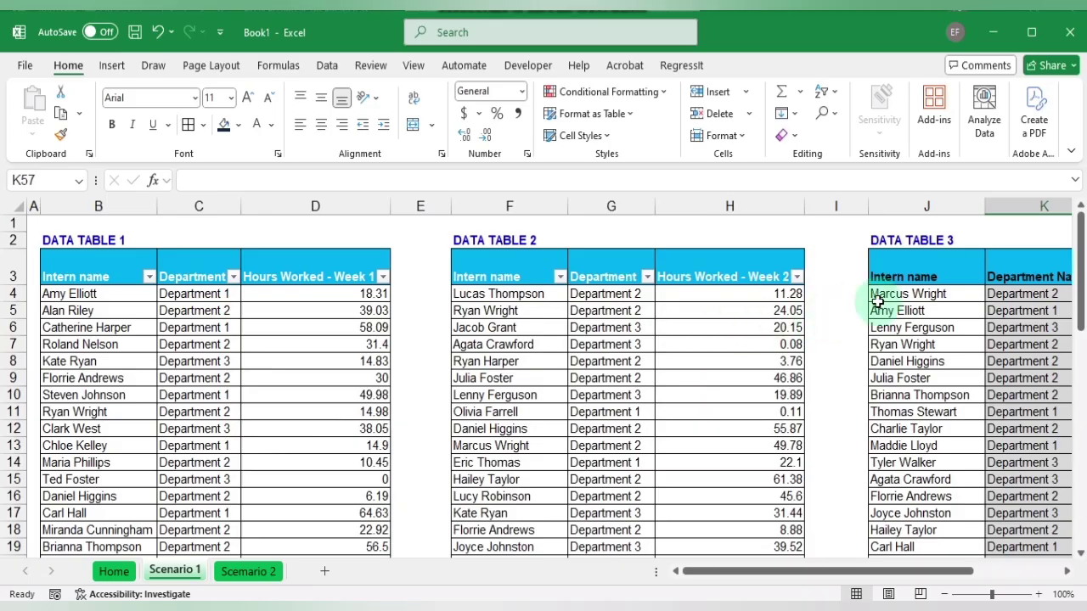
click(917, 293)
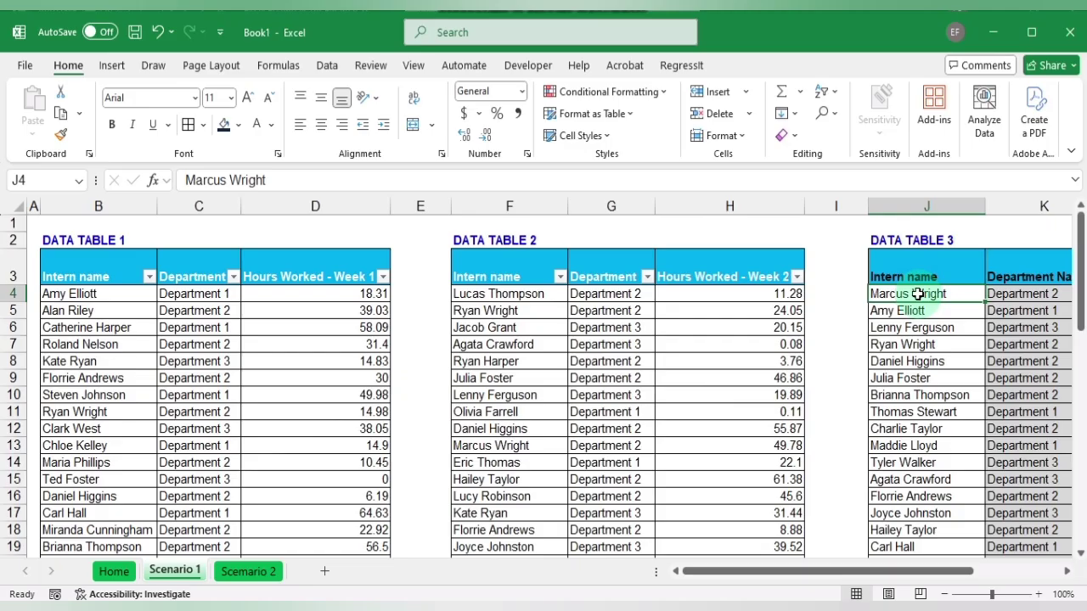
scroll(916, 293, right, 4)
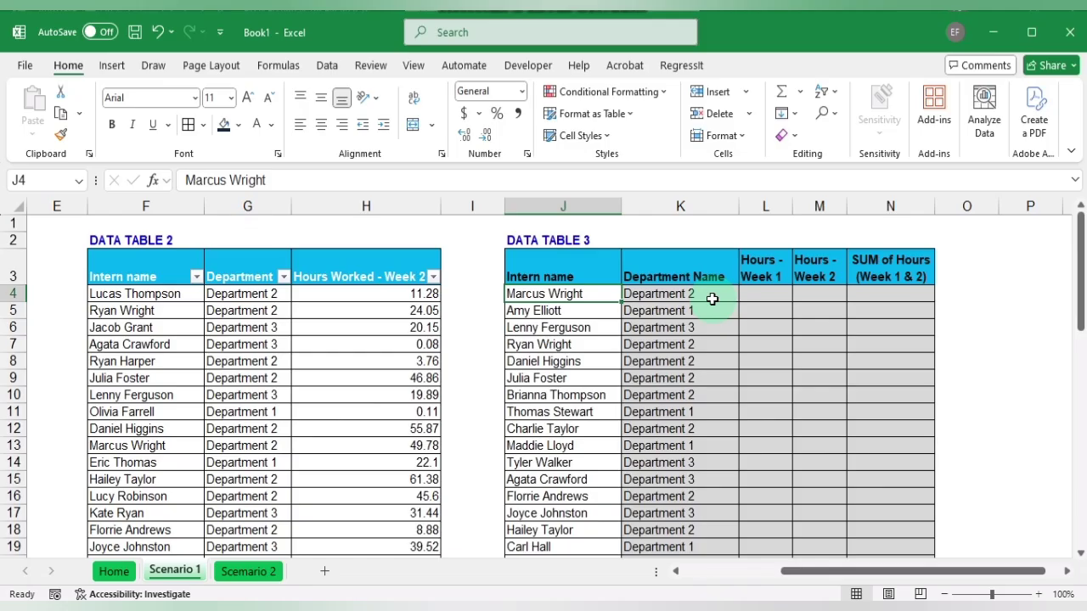
scroll(589, 376, left, 3)
scroll(589, 376, right, 5)
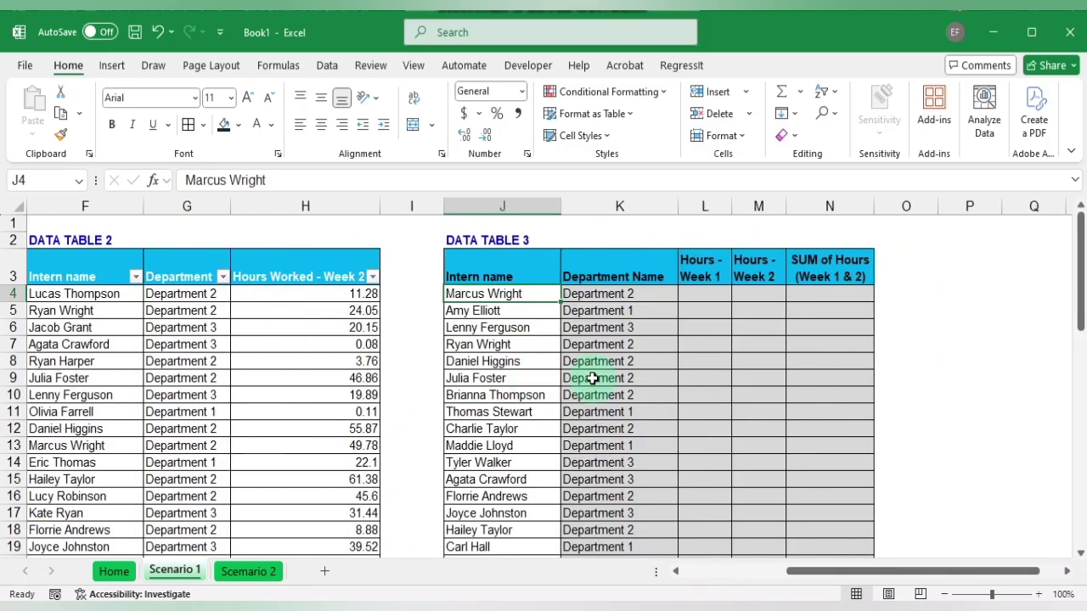
- Clear the VLOOKUP formulas from Data Table 3's Department Name cells, K4:K53
click(539, 296)
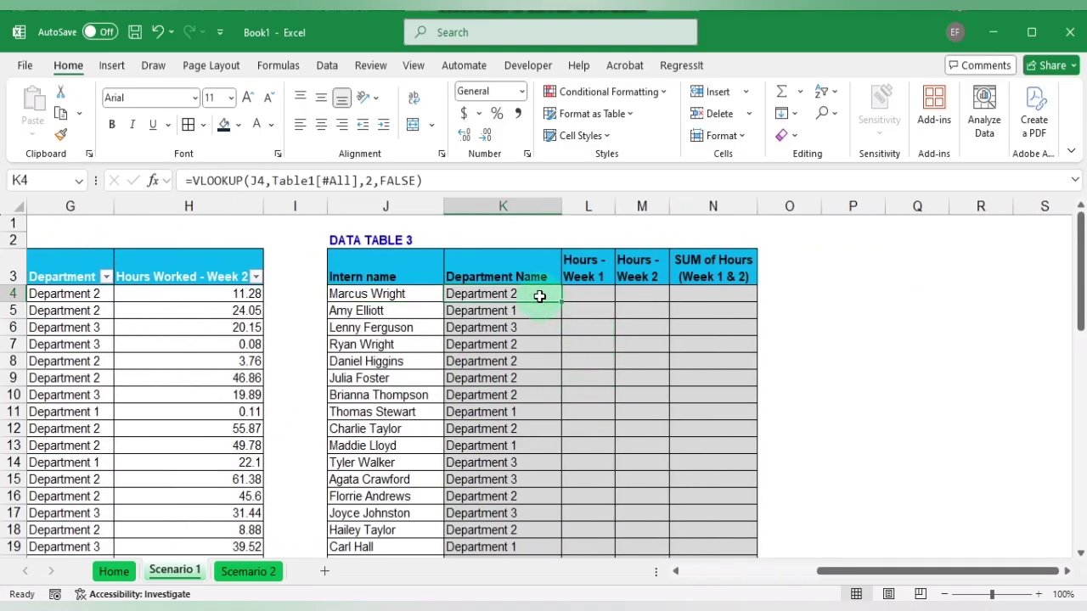
key(ctrl+shift+Down)
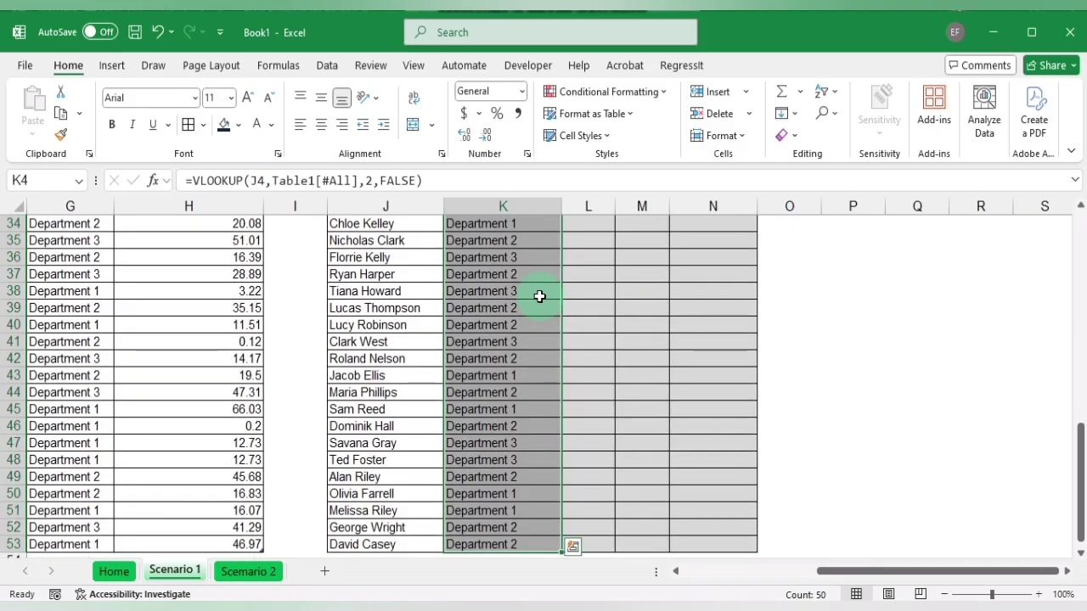
key(Delete)
- Start an XLOOKUP formula in Data Table 3's first Department Name cell, K4, with intern name cell J4 as the lookup value
click(513, 295)
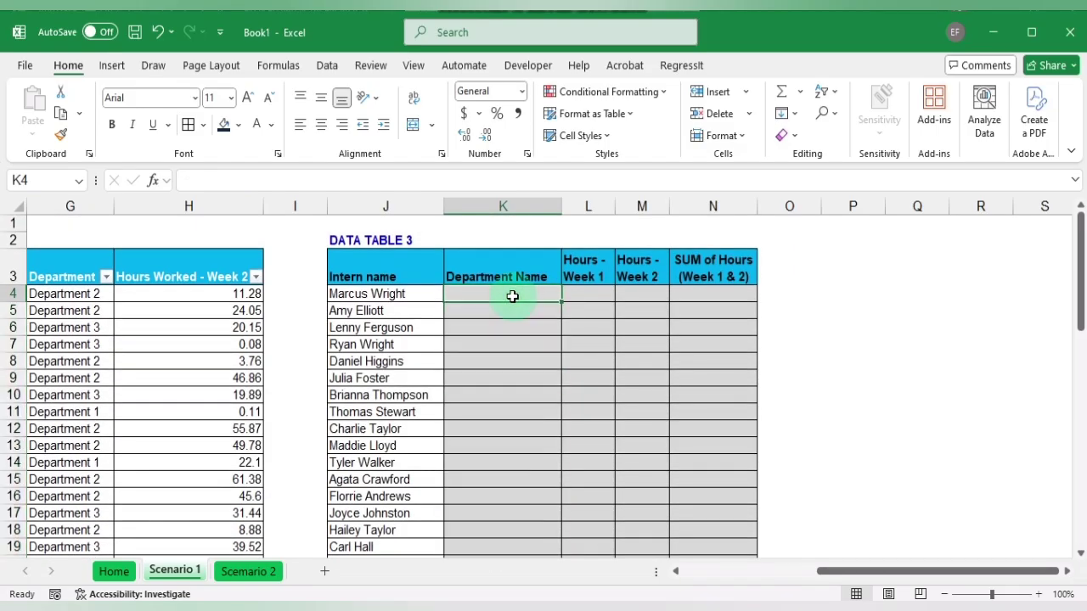
text(=XLO)
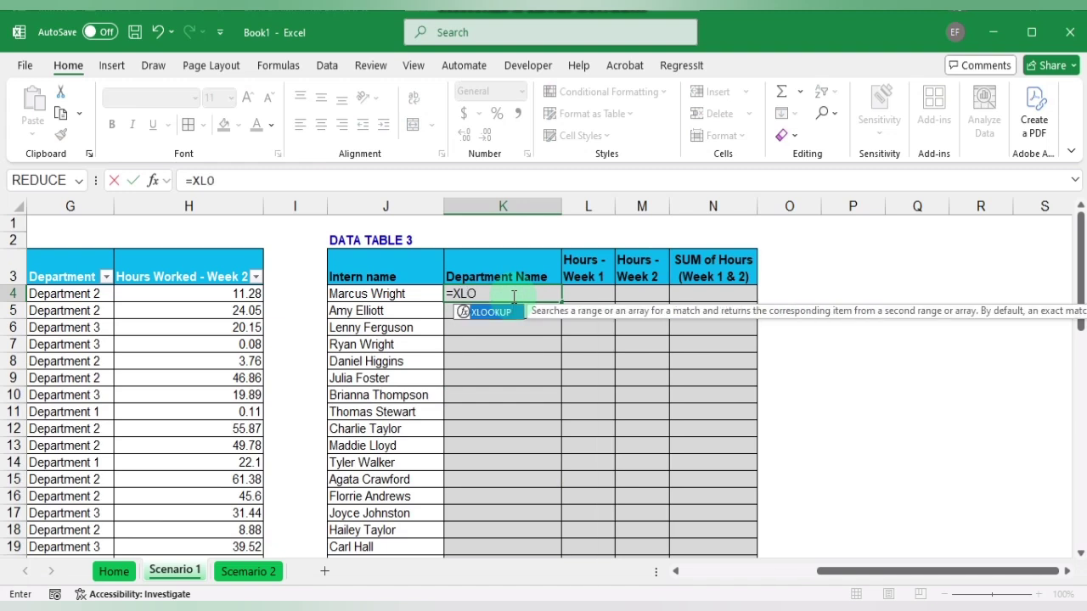
text(O)
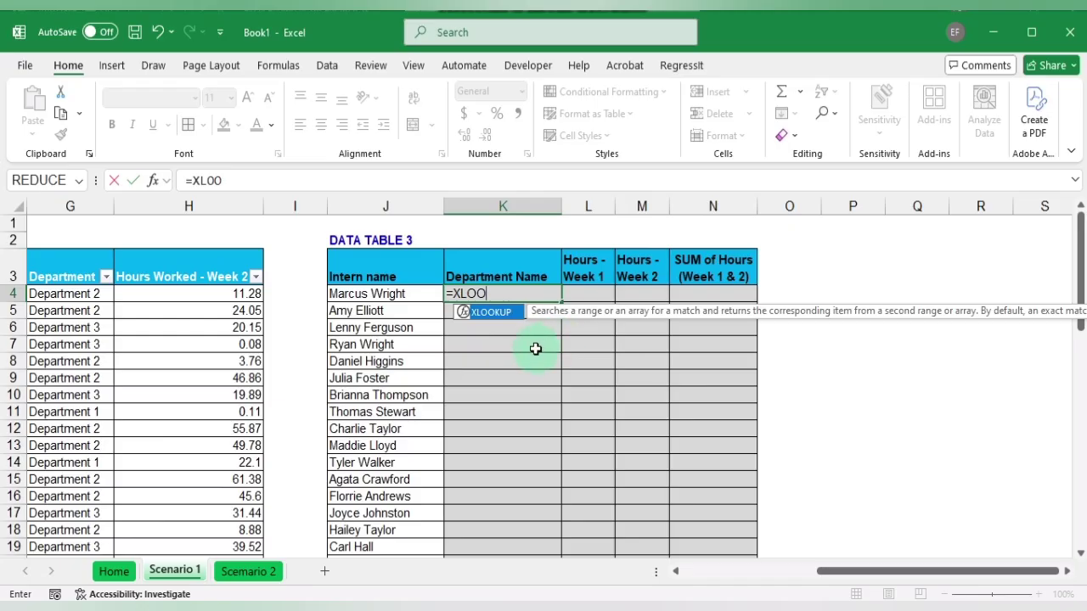
scroll(533, 348, right, 3)
scroll(533, 349, left, 4)
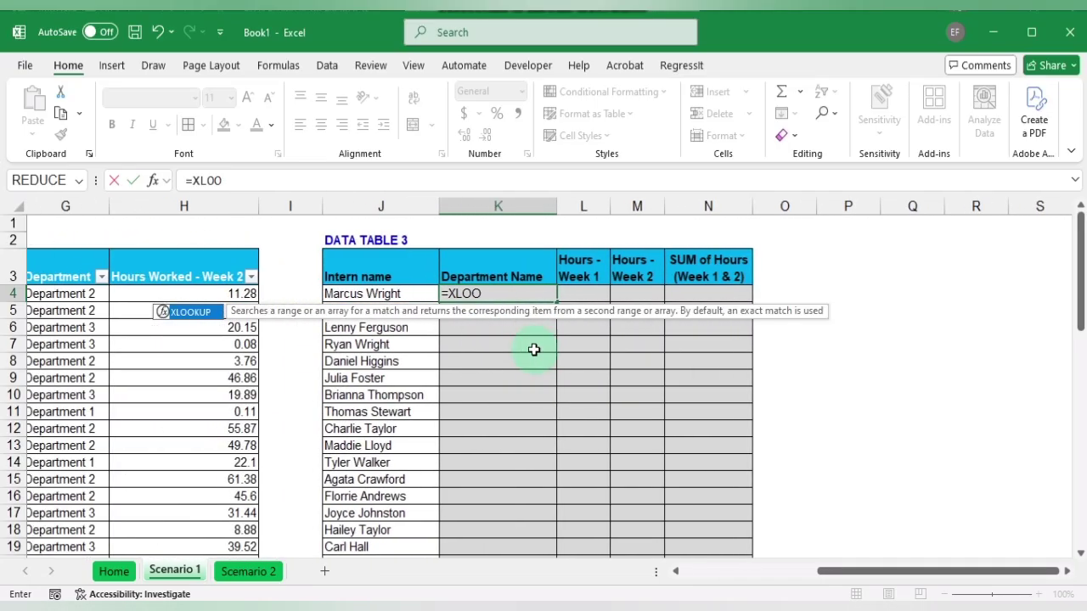
scroll(533, 349, right, 2)
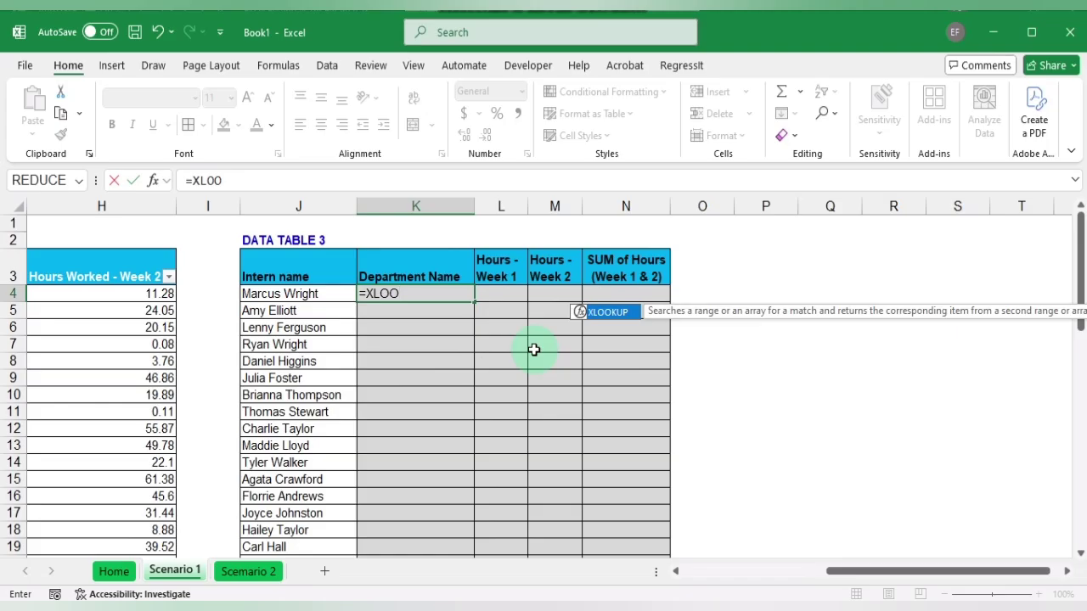
scroll(533, 349, right, 1)
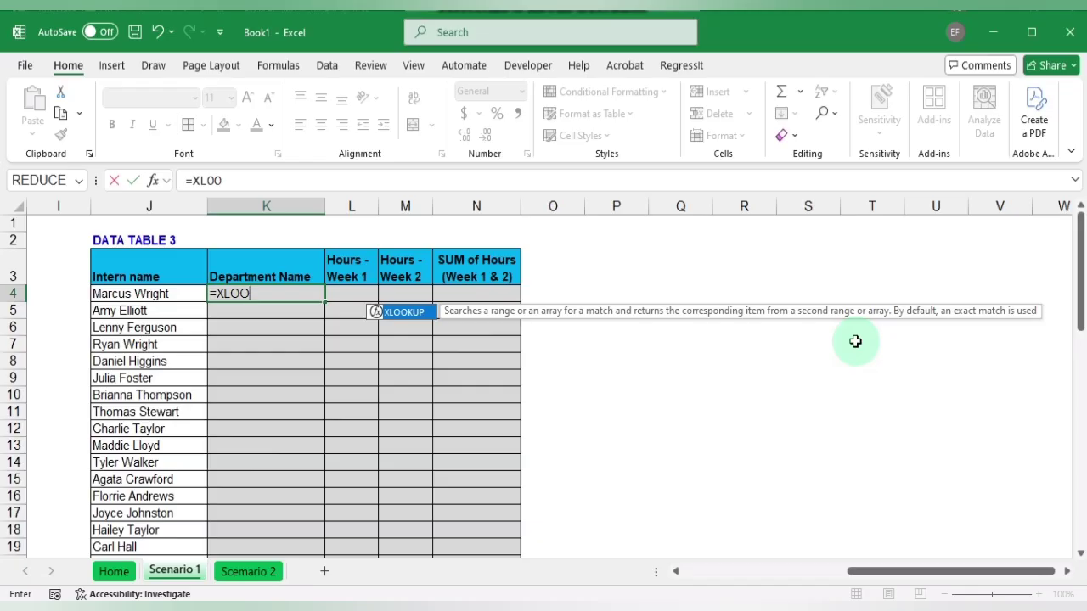
scroll(854, 342, left, 5)
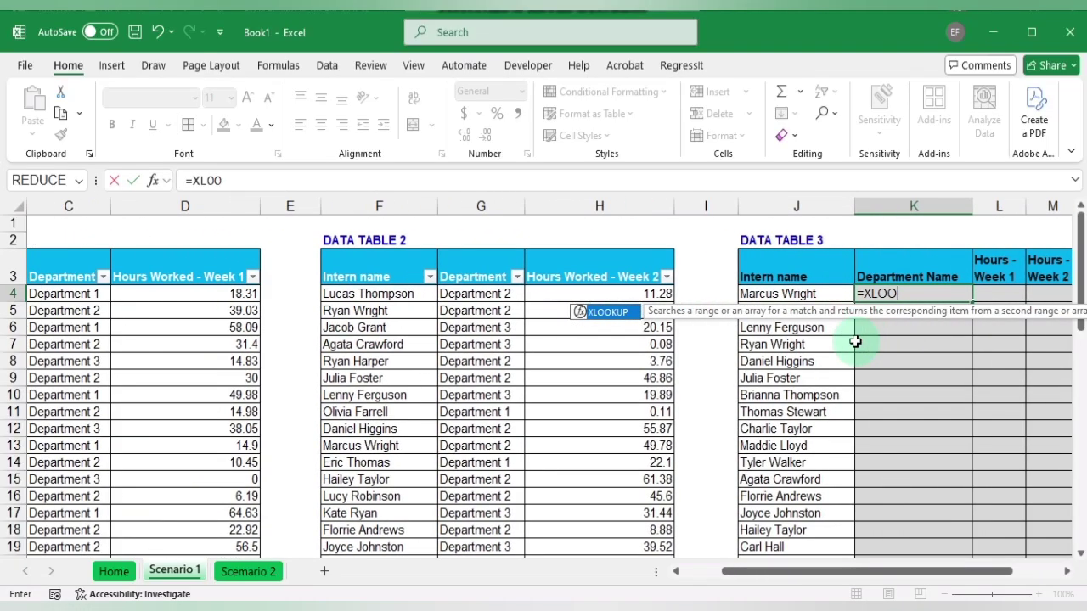
scroll(854, 341, right, 2)
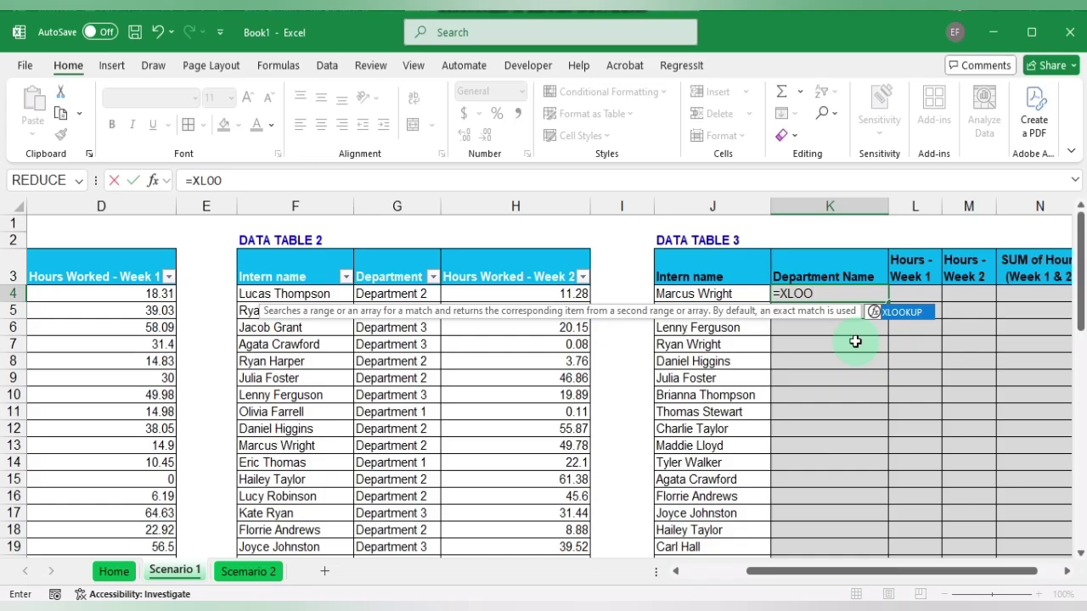
key(Tab)
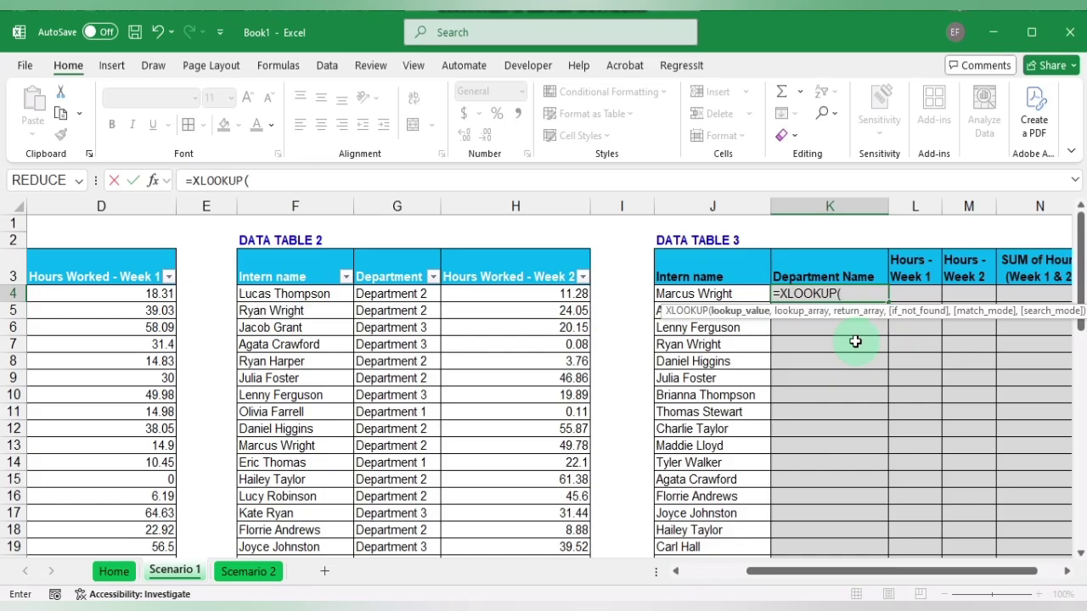
click(723, 294)
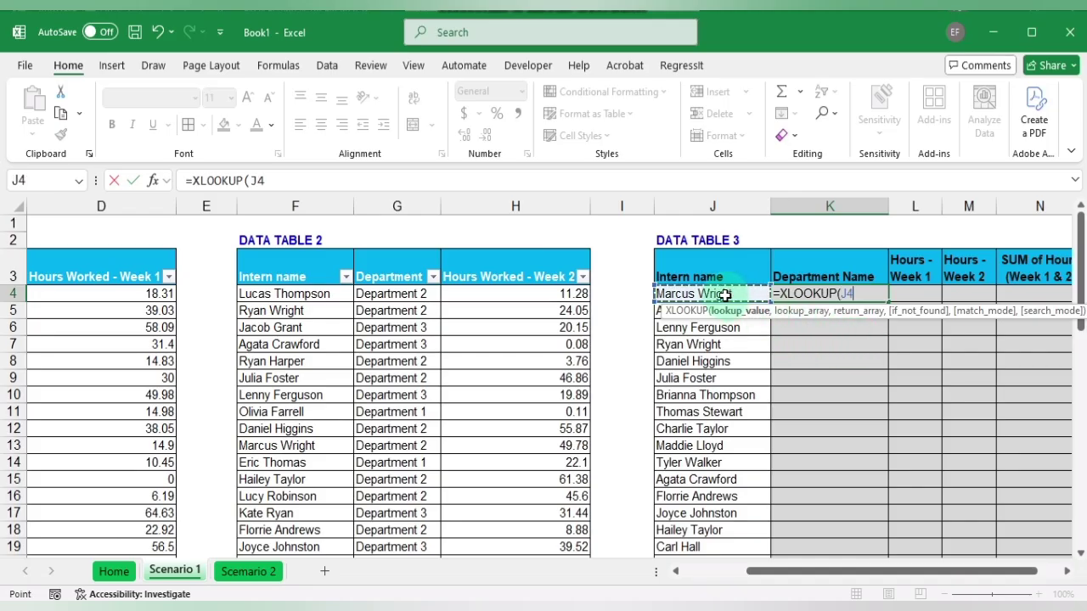
text(,)
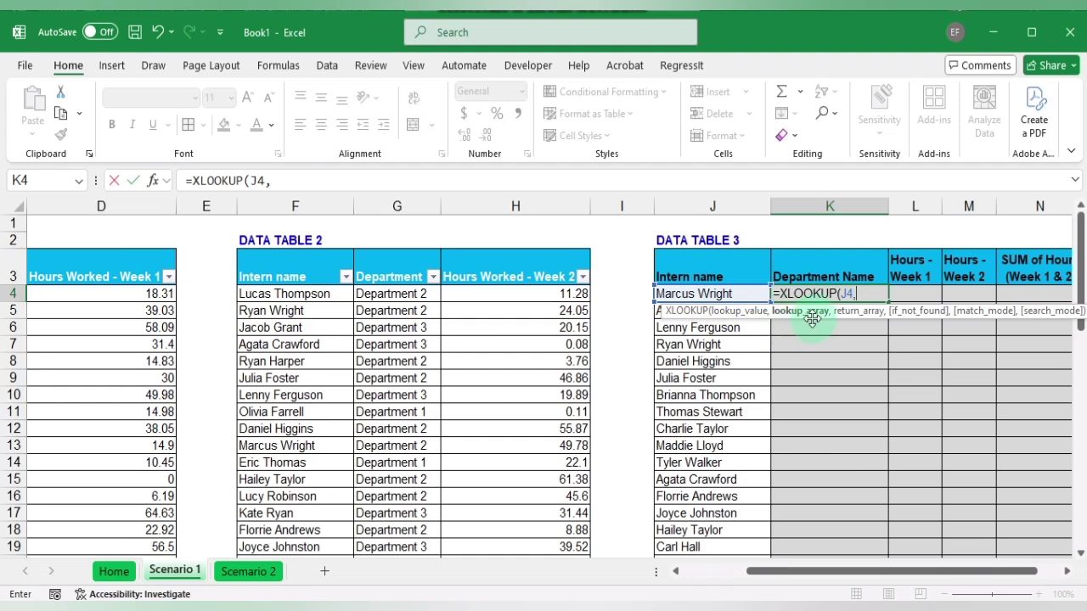
- Set the XLOOKUP's lookup array to Data Table 1's whole Intern name column, including the header
scroll(706, 382, left, 3)
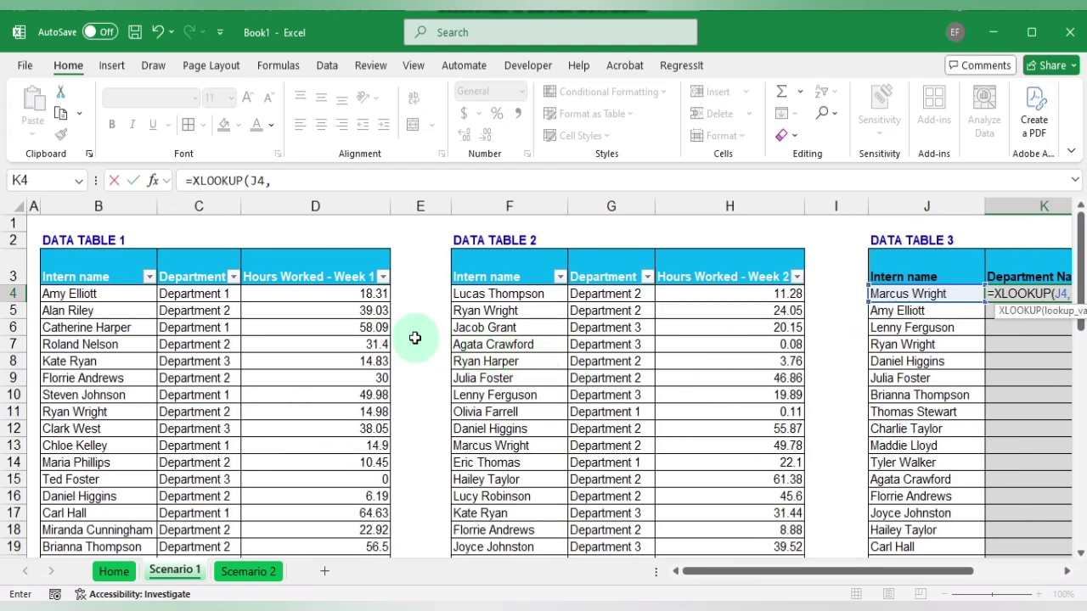
click(100, 278)
key(ctrl+shift+Down)
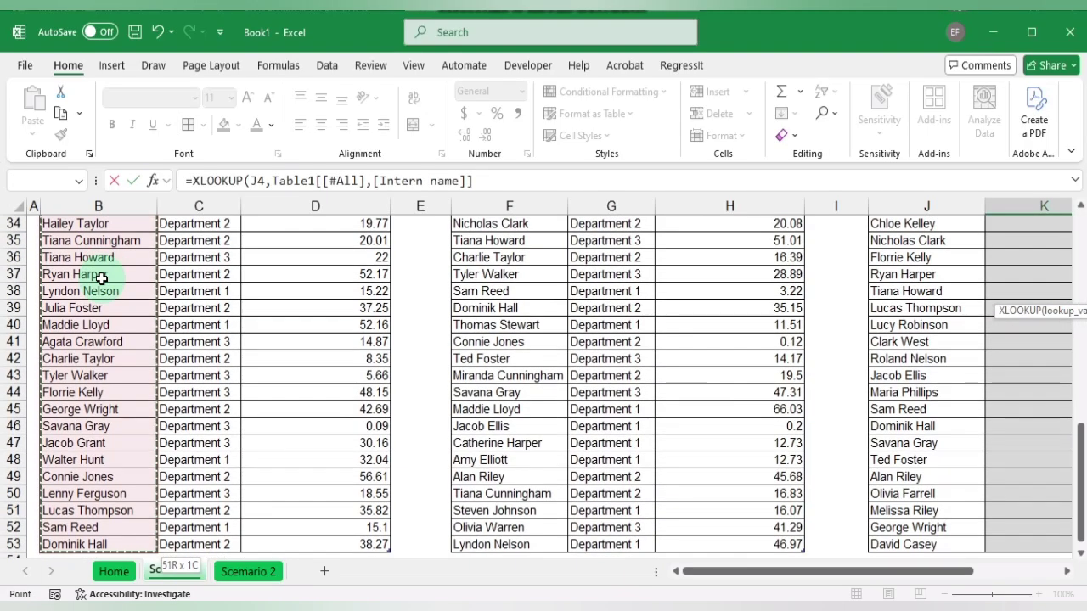
text(,)
- Set the XLOOKUP's return array to Data Table 1's whole Department column, including the header
scroll(504, 264, up, 11)
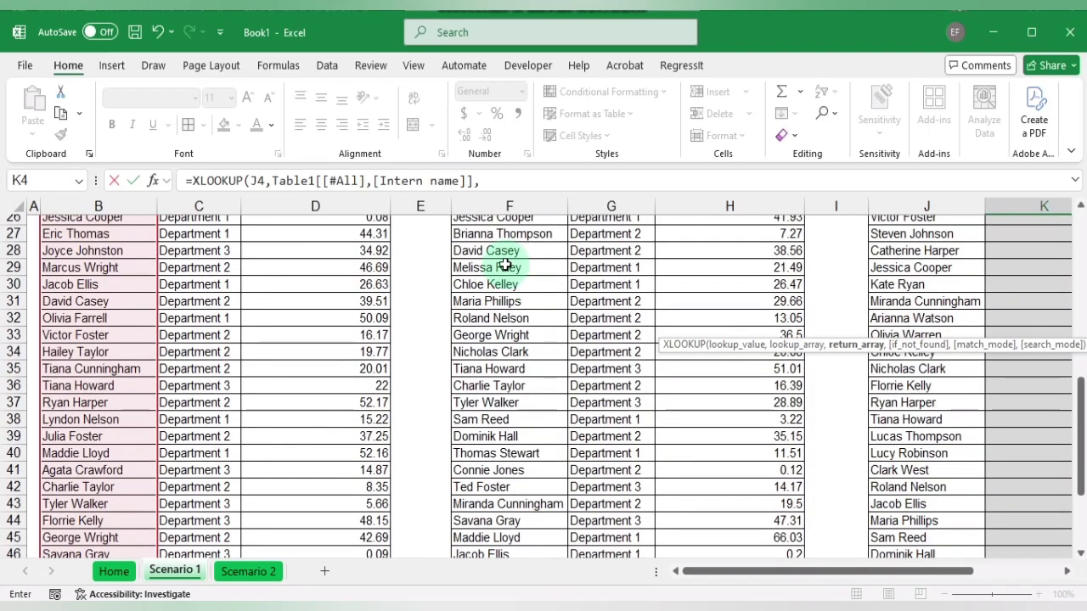
scroll(505, 264, right, 4)
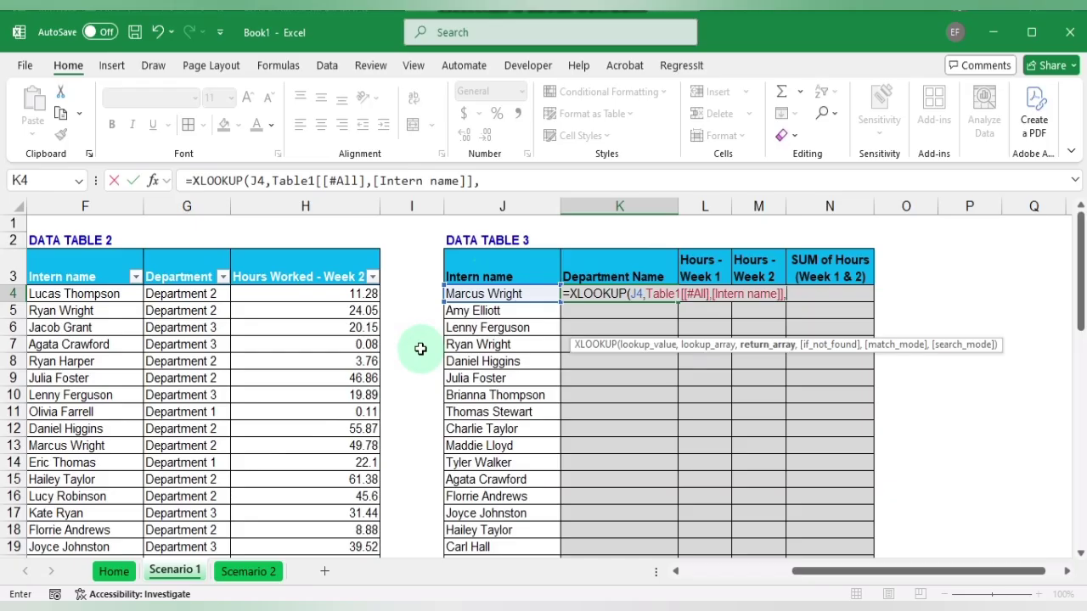
scroll(223, 376, left, 4)
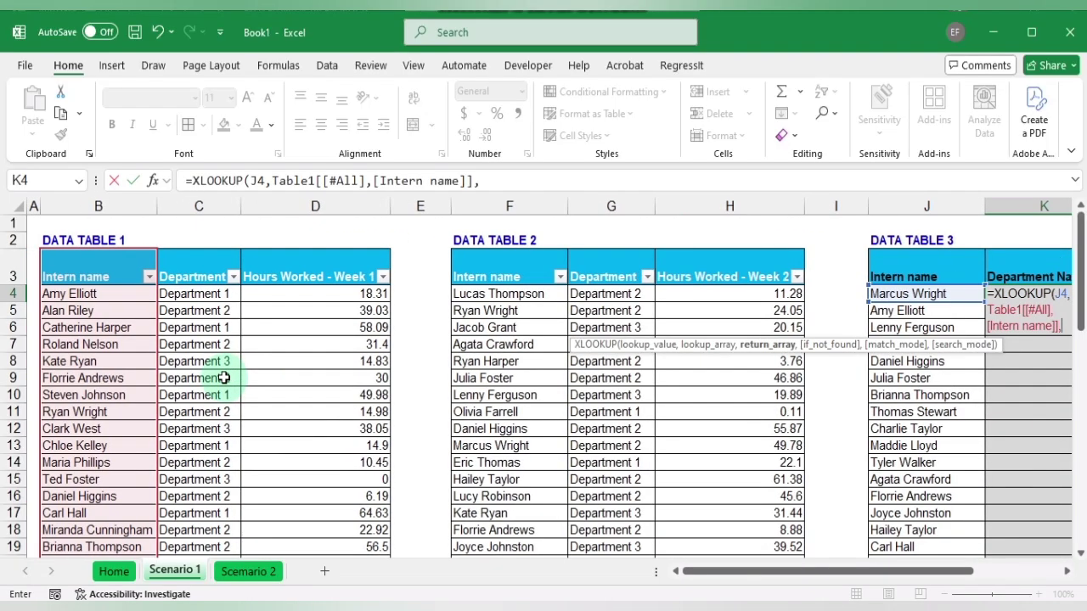
click(206, 269)
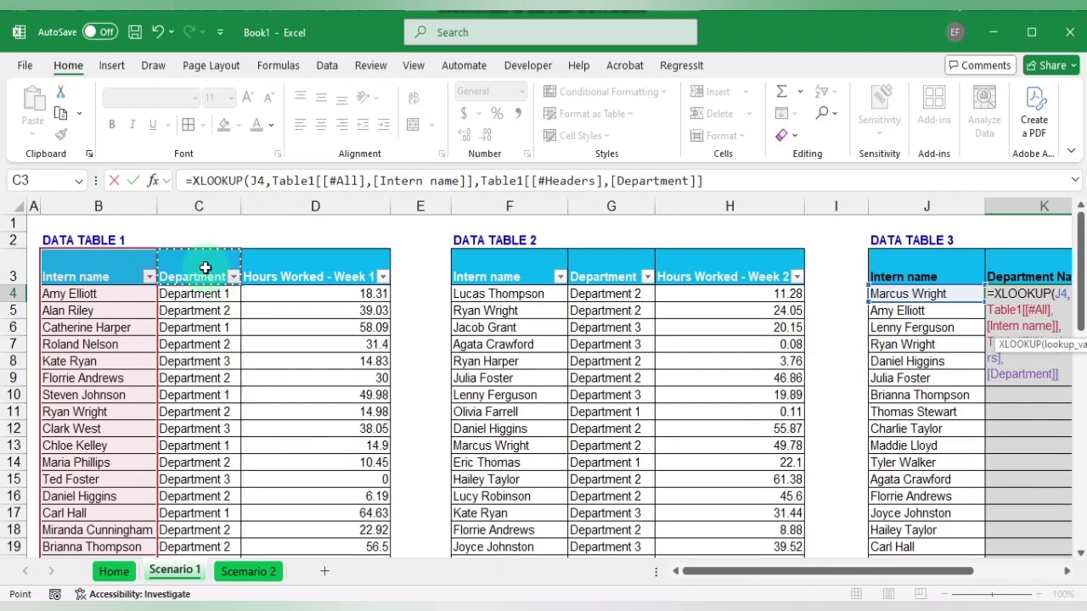
key(ctrl+shift+Down)
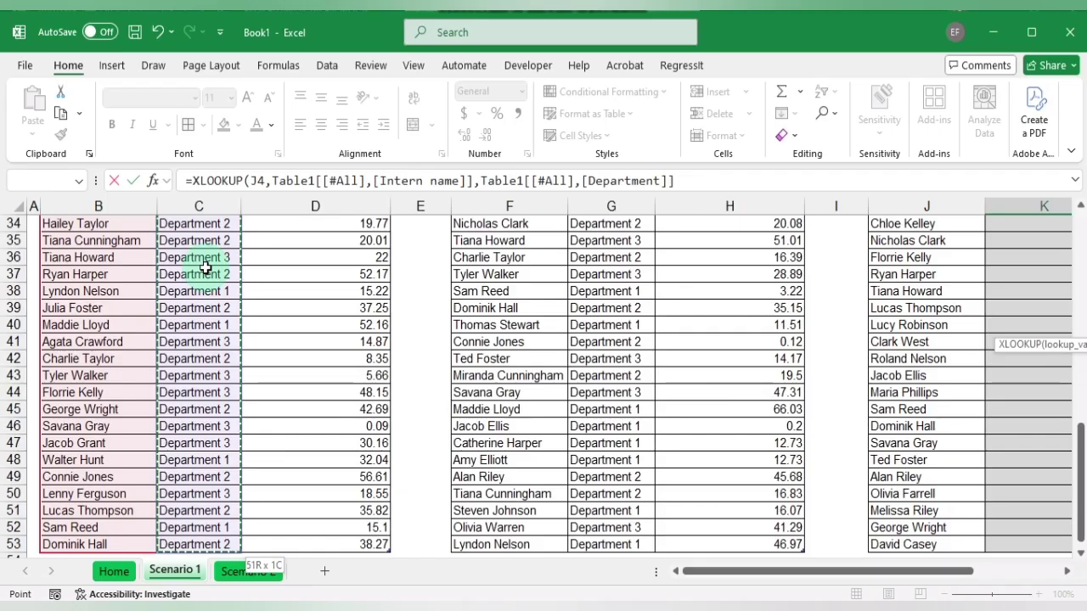
text(,)
- Set the if-not-found argument to 0 and the match mode to 0 for an exact match, completing the XLOOKUP formula in K4
scroll(393, 293, right, 4)
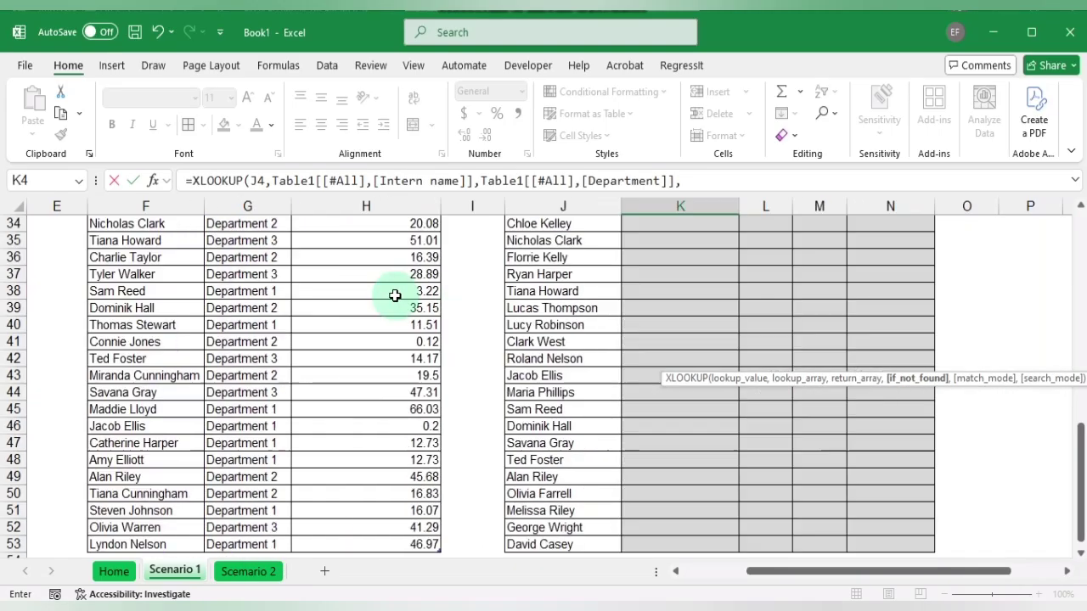
scroll(943, 297, up, 10)
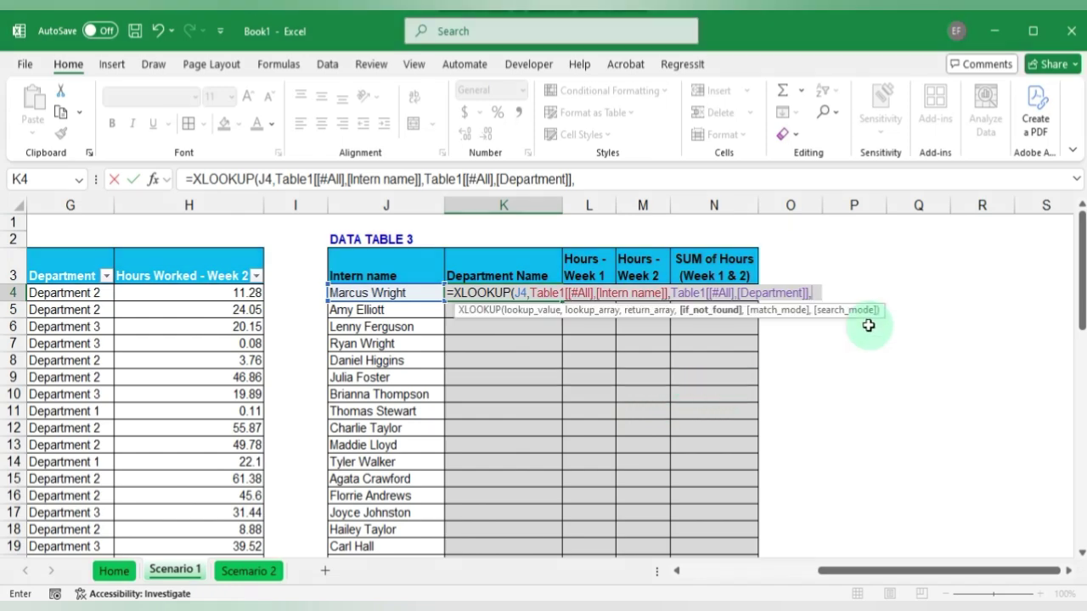
text(0,)
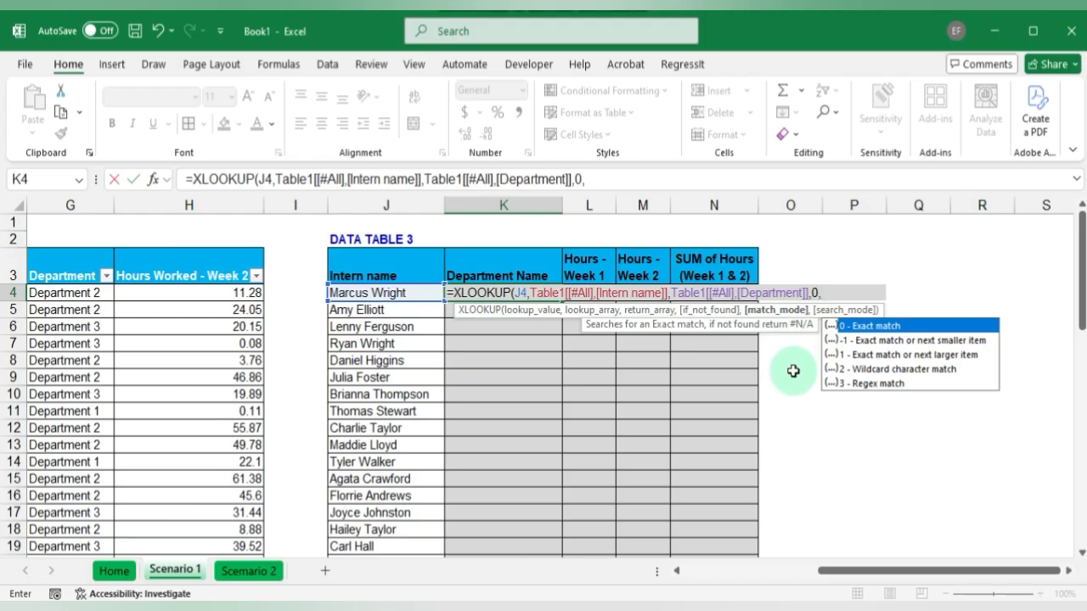
text(0)
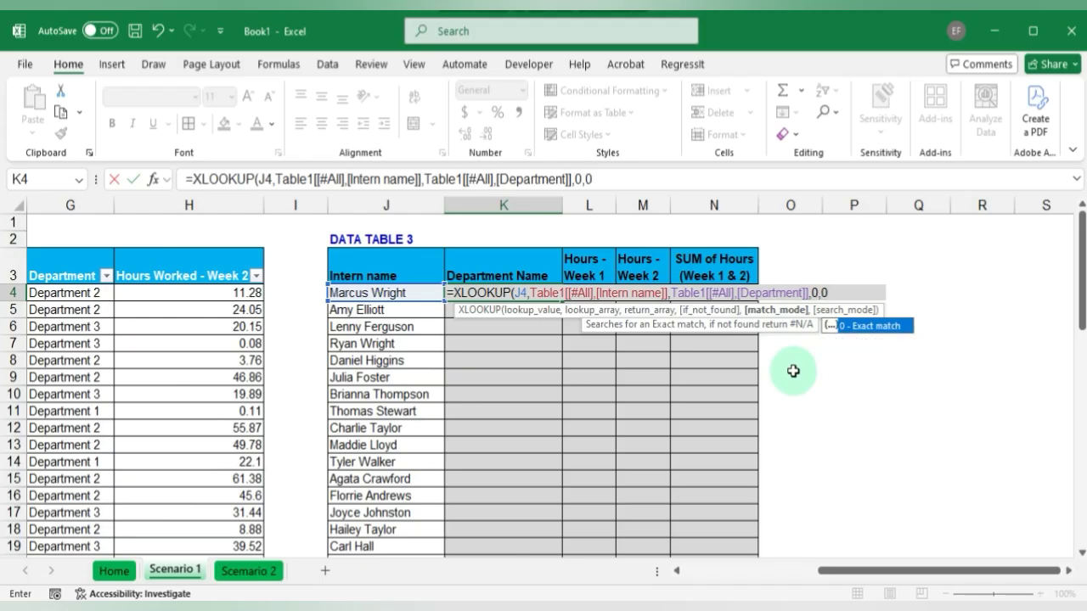
text(,)
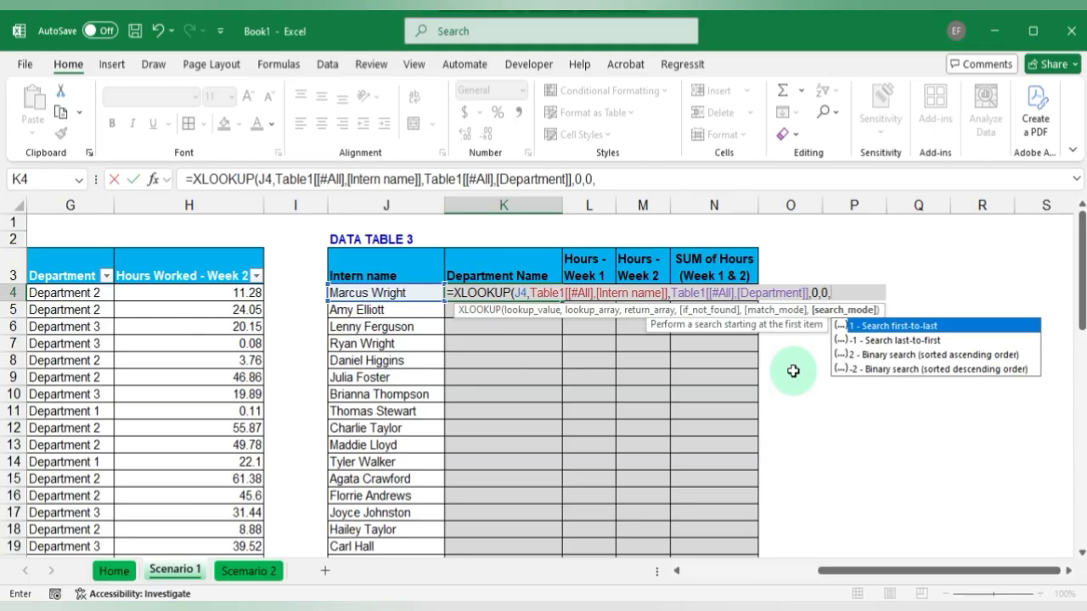
key(BackSpace)
text())
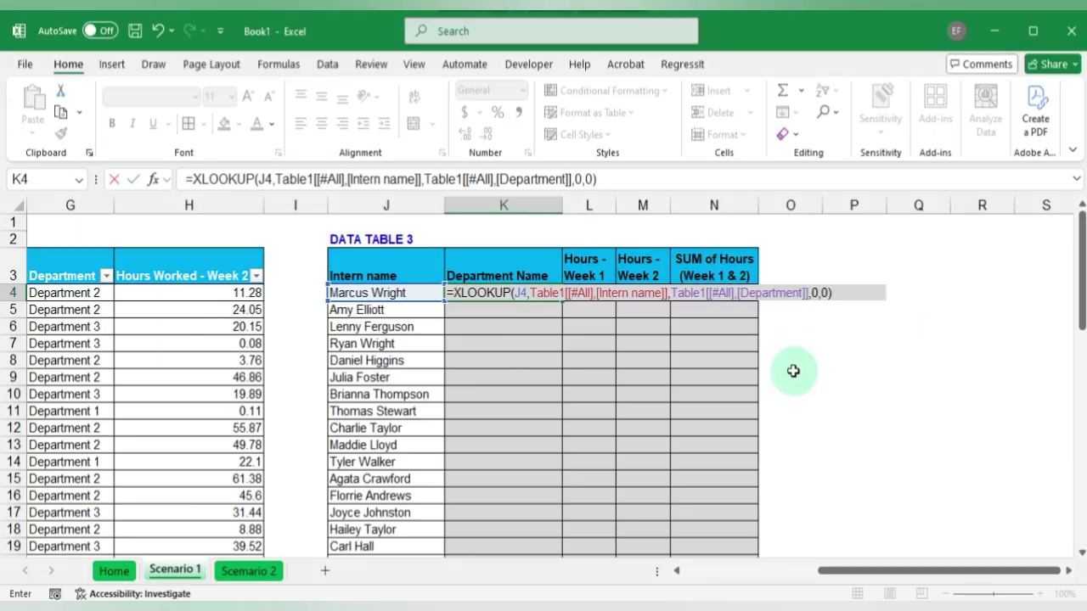
key(Return)
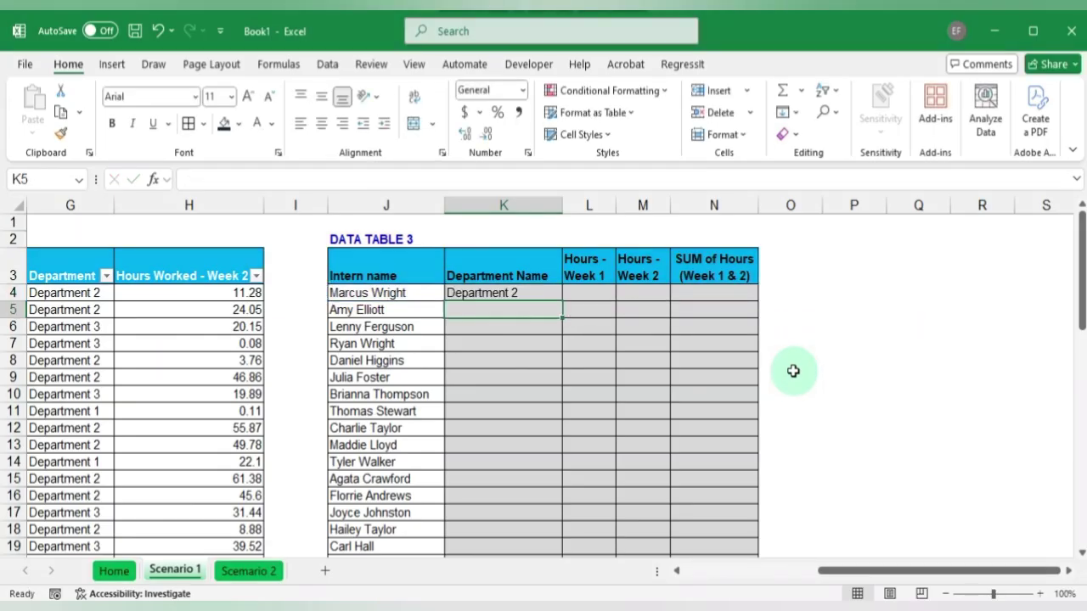
- Fill the XLOOKUP formula from K4 down the Department Name column to K53 and check the filled rows and formulas
click(514, 294)
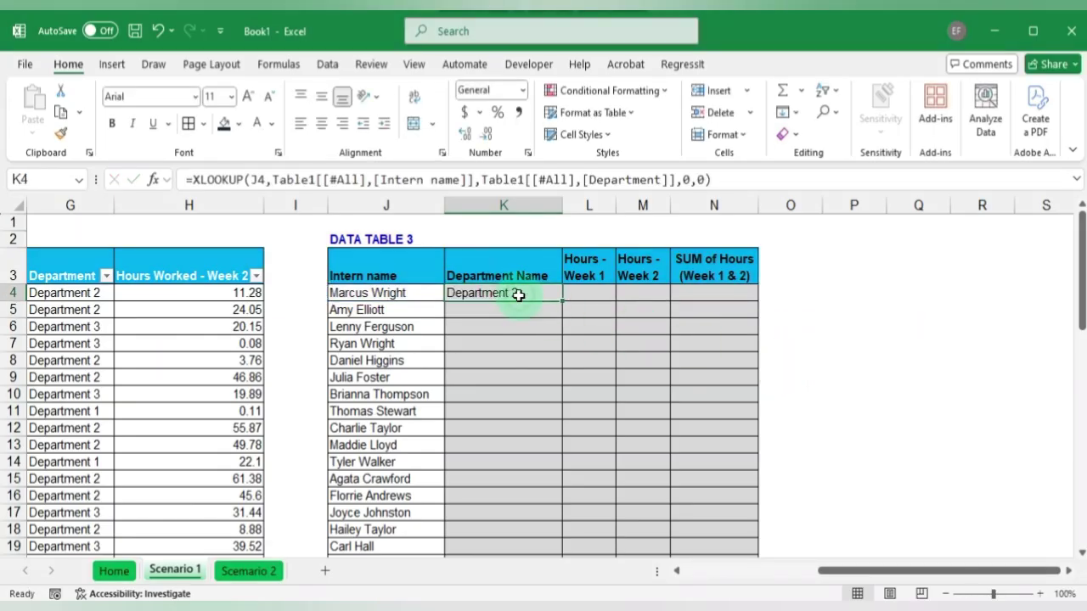
double_click(561, 301)
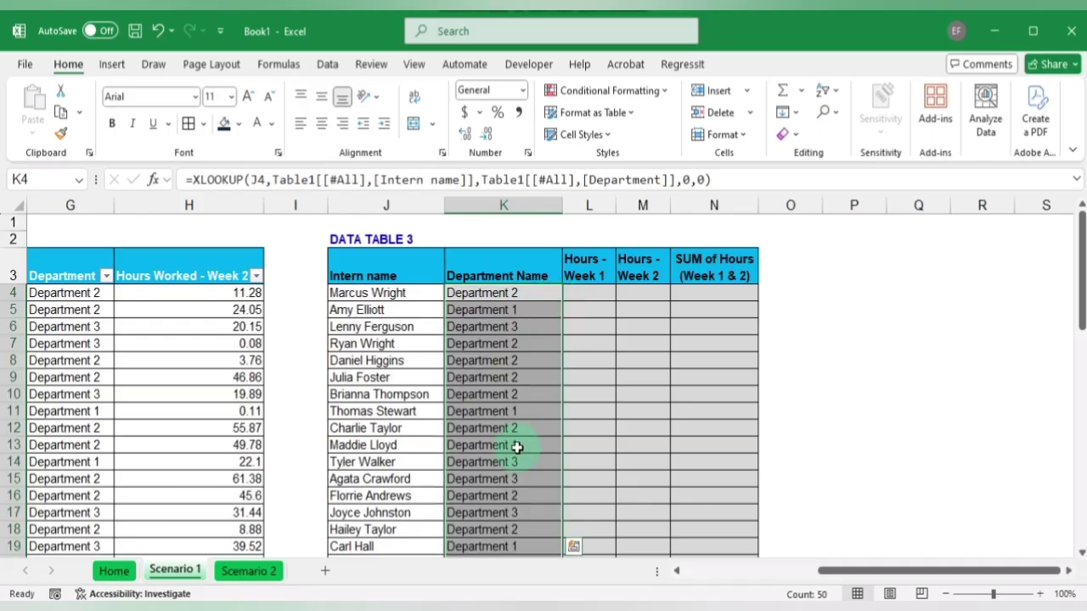
scroll(517, 447, down, 3)
scroll(517, 447, down, 10)
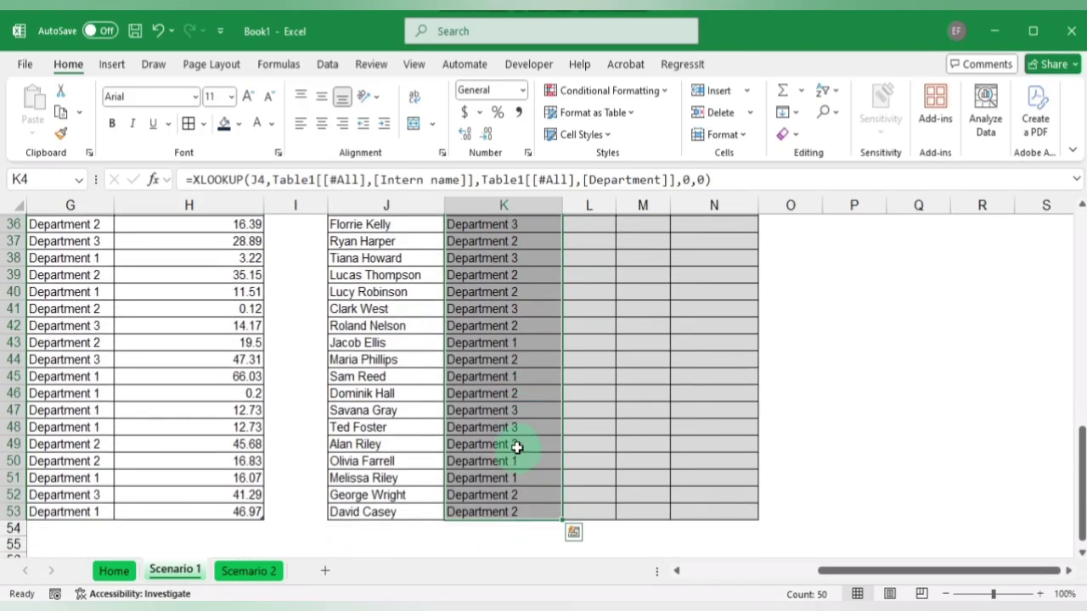
scroll(517, 448, up, 13)
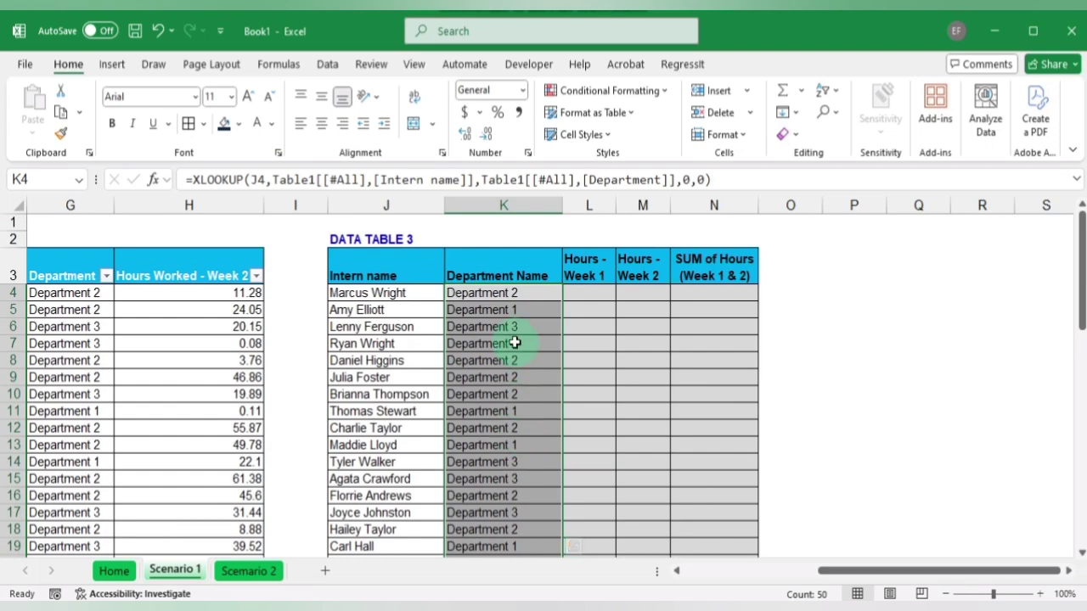
drag(509, 330, 509, 359)
click(510, 330)
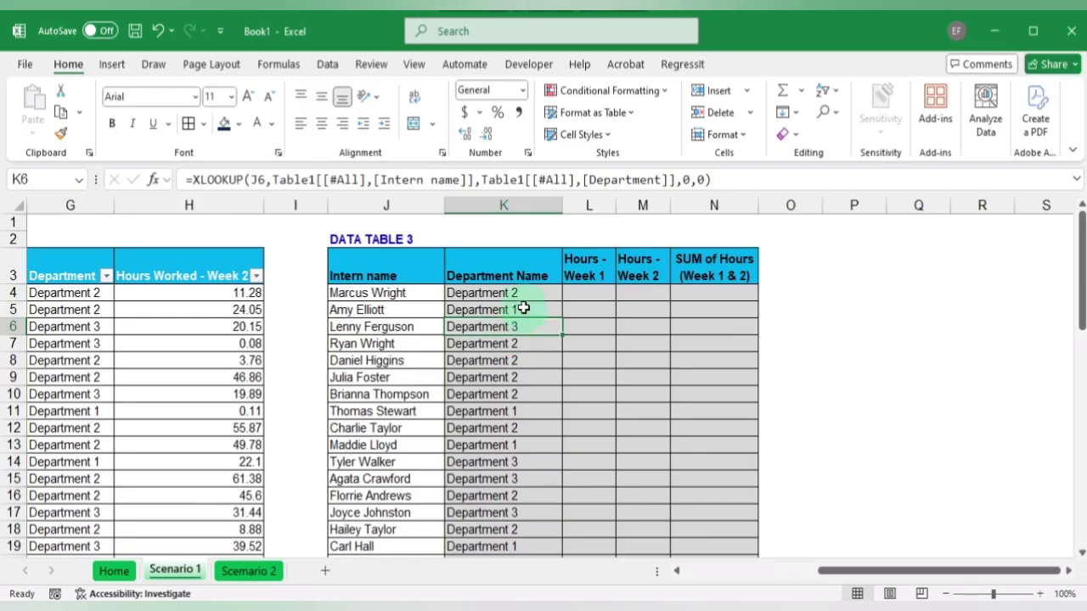
click(520, 292)
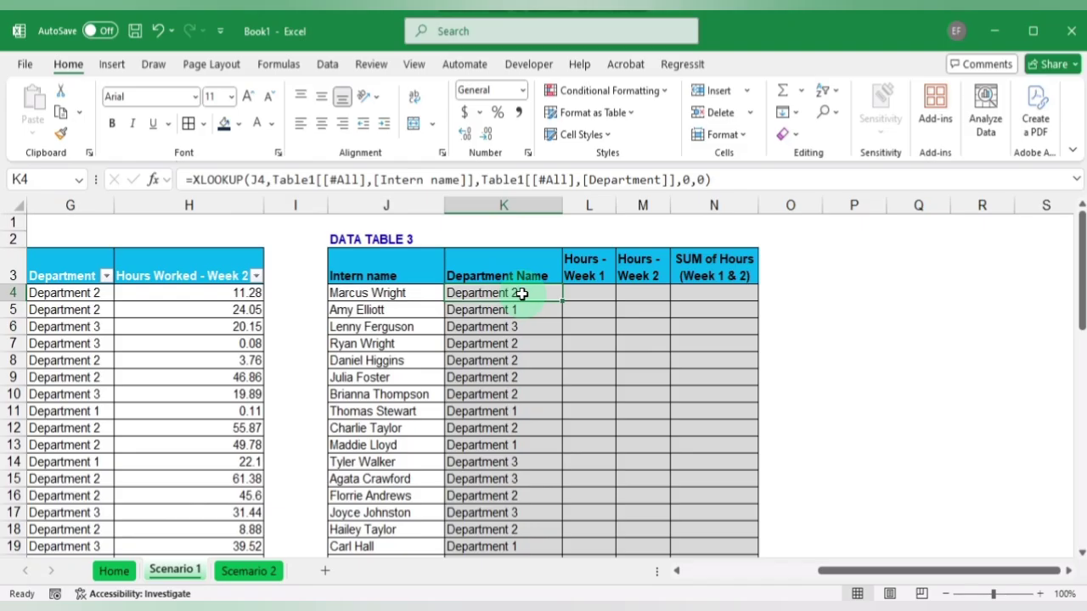
scroll(406, 316, left, 6)
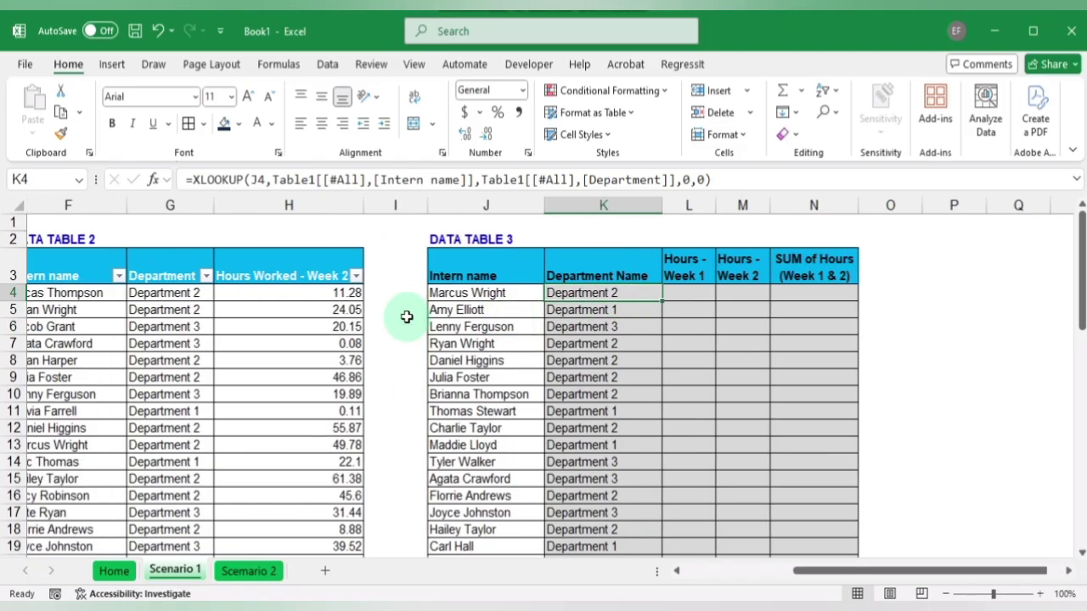
scroll(406, 316, right, 6)
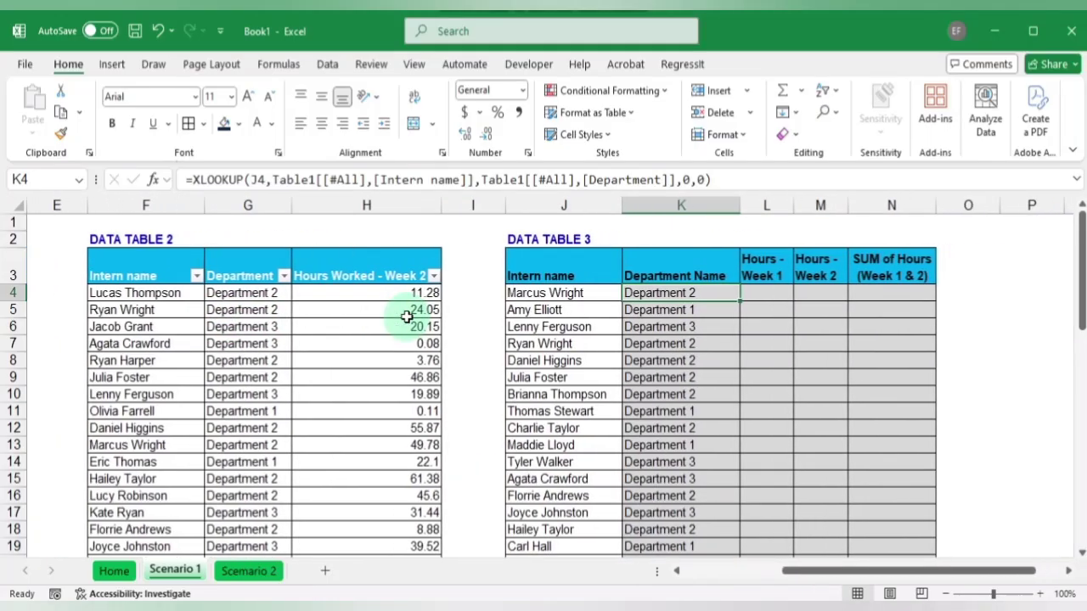
- Start a VLOOKUP formula in L4 under Hours - Week 1, with the intern name in J4 as the lookup value
click(715, 293)
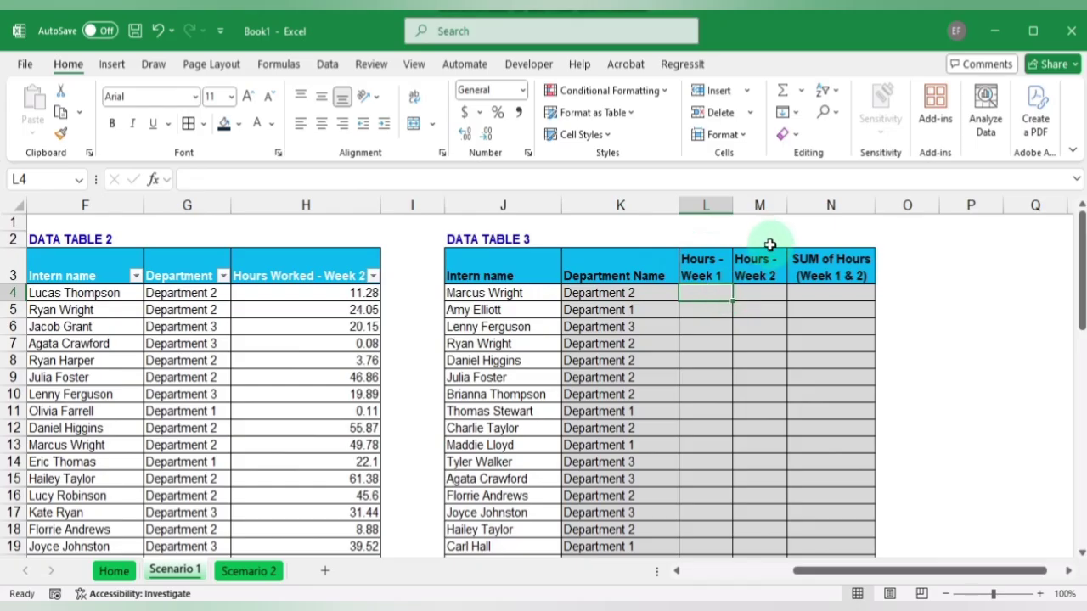
scroll(589, 295, right, 1)
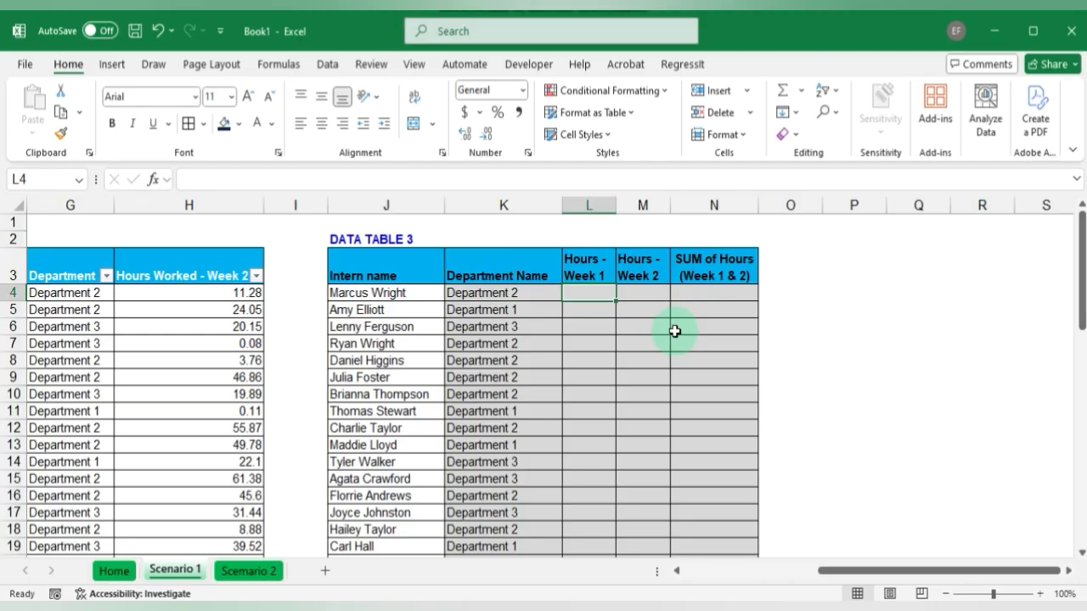
text(=V)
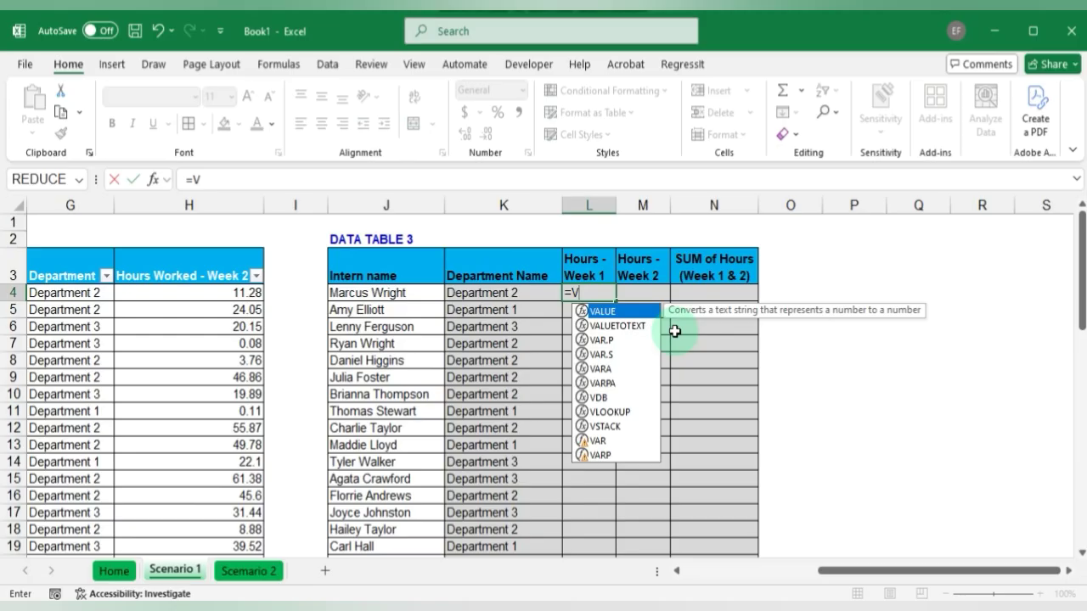
text(LOO)
key(Tab)
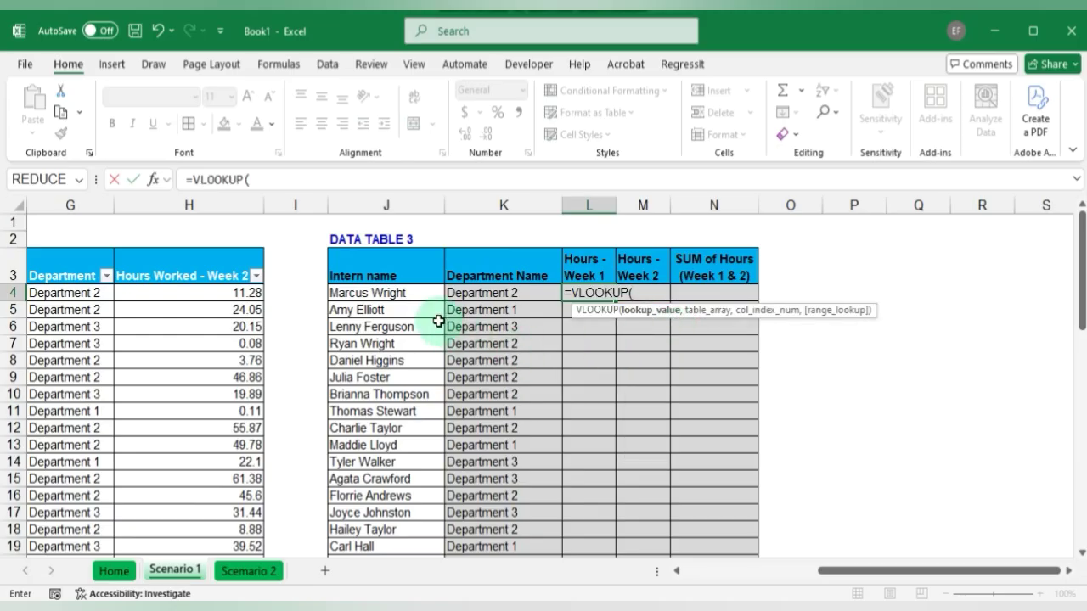
click(393, 294)
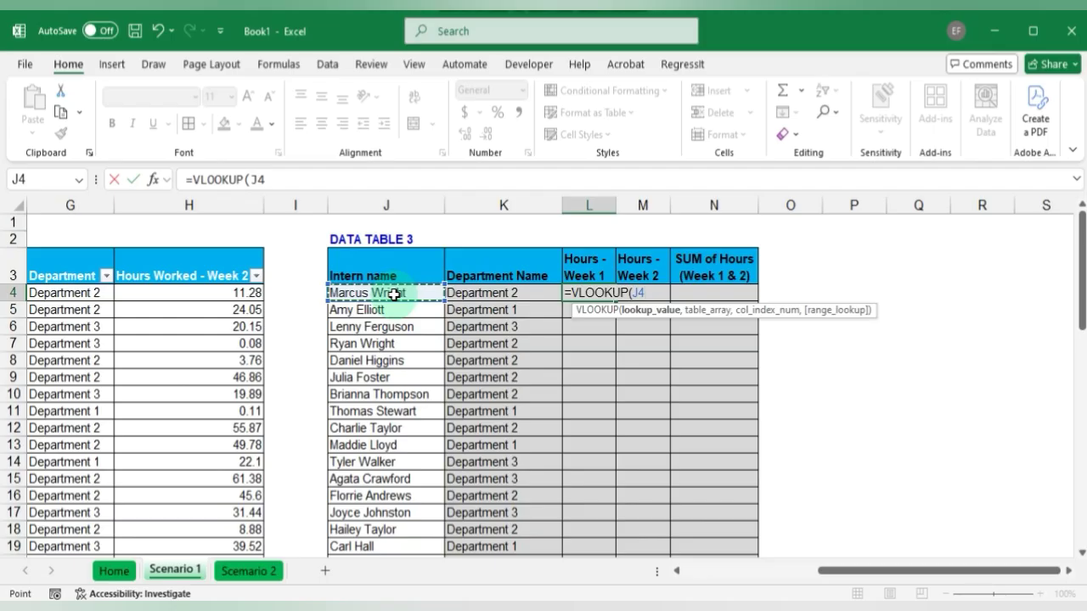
text(,)
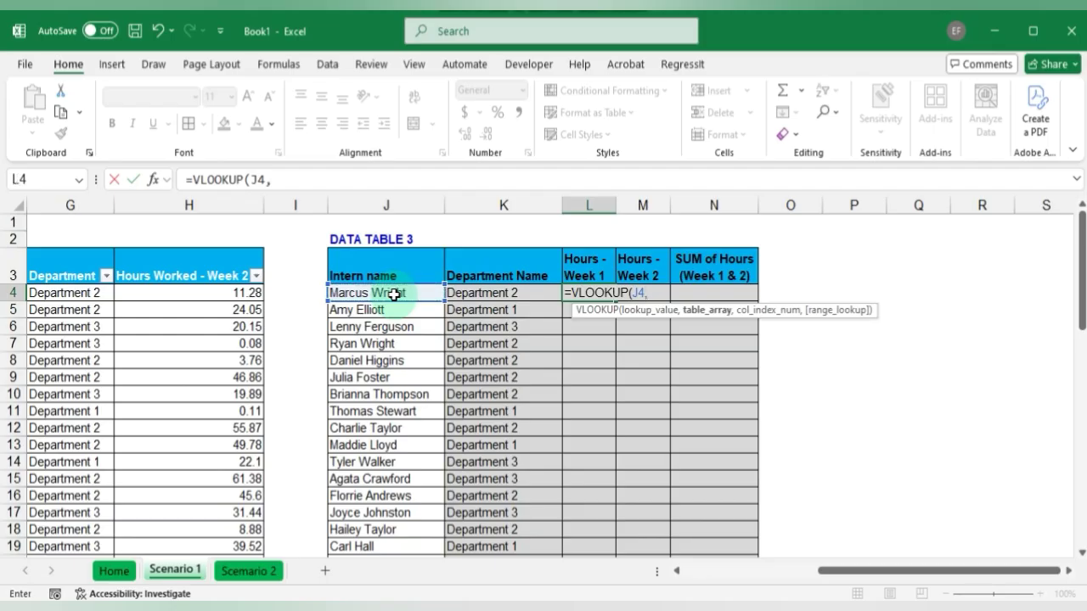
- Set the VLOOKUP's table array to all of Data Table 1, including its headers
scroll(254, 333, left, 3)
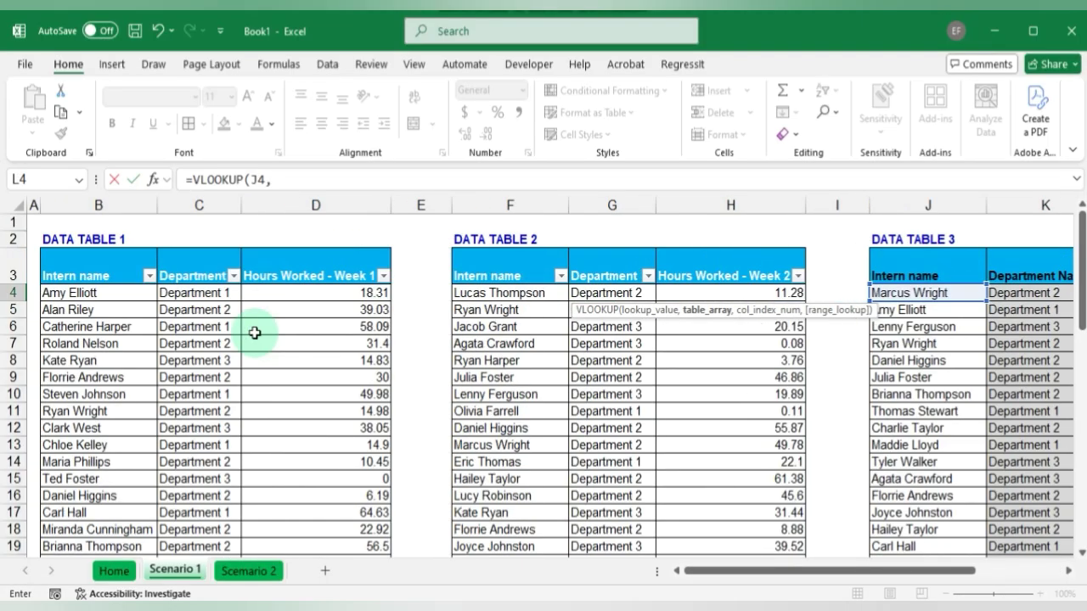
click(88, 274)
key(ctrl+shift+Right)
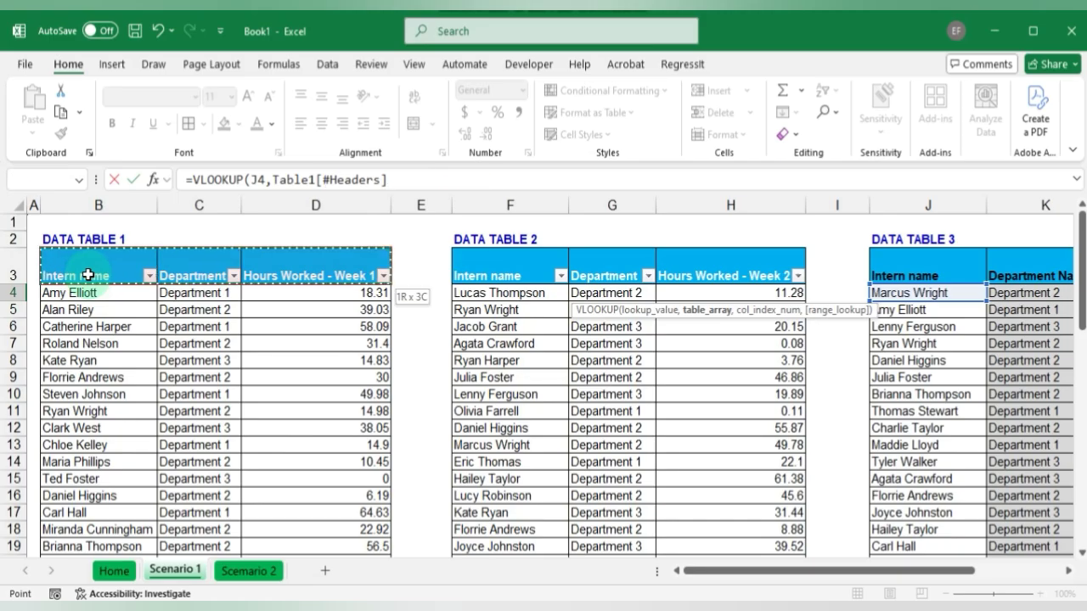
key(ctrl+shift+Down)
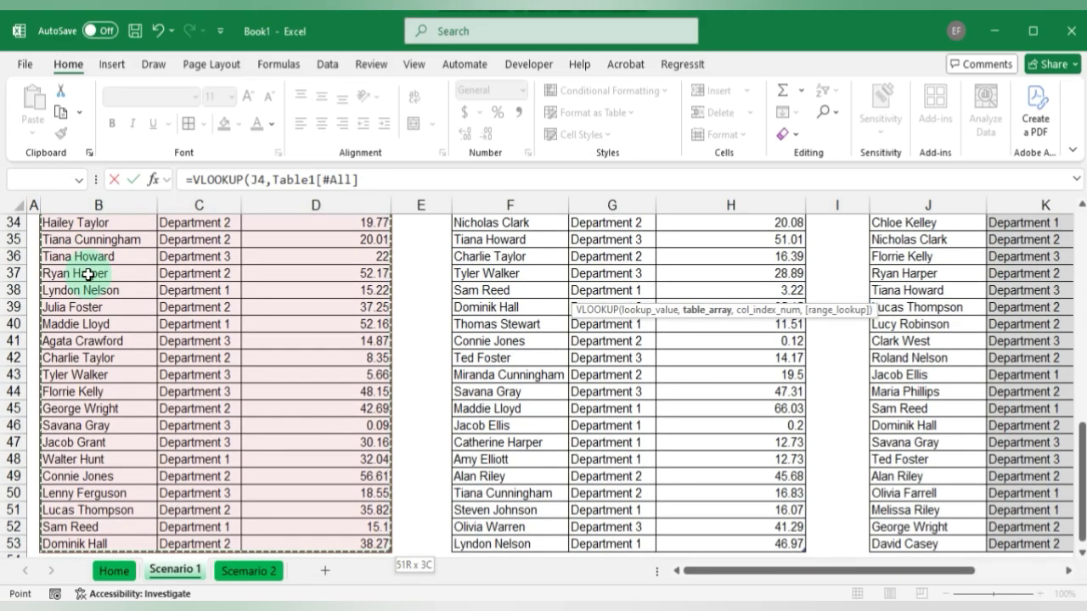
text(,)
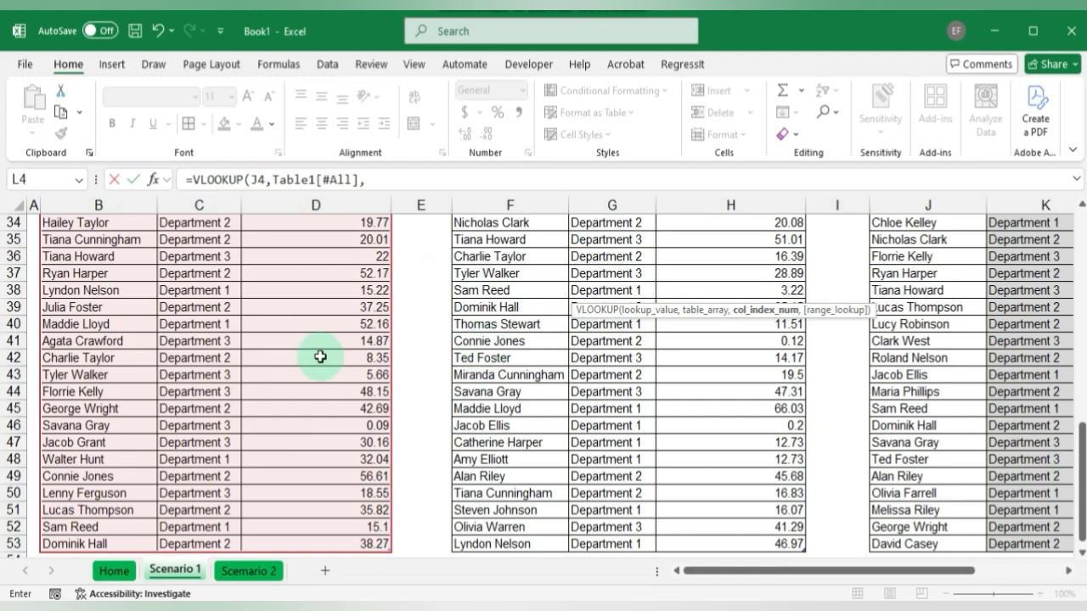
- Set the column index to 3 and the range lookup to FALSE for an exact match, completing the VLOOKUP formula in L4
scroll(320, 357, up, 3)
scroll(320, 357, up, 4)
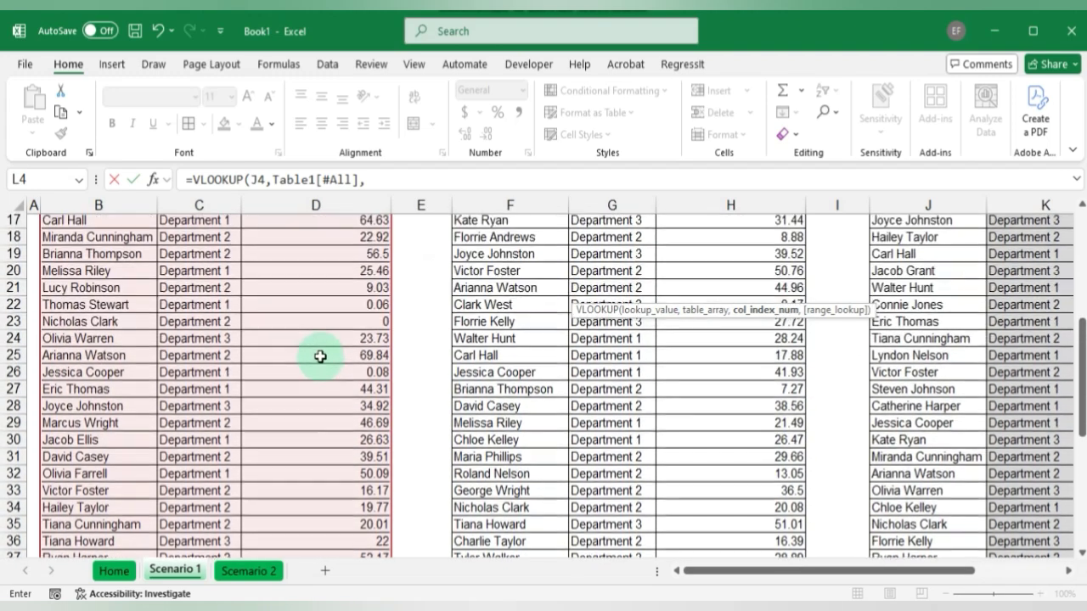
text(3)
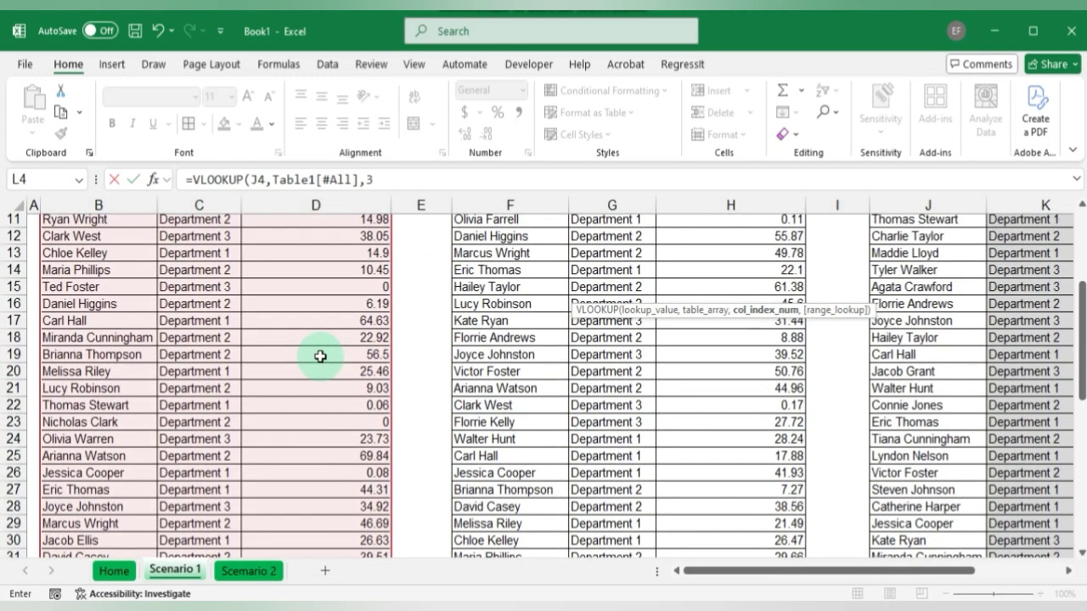
text(,)
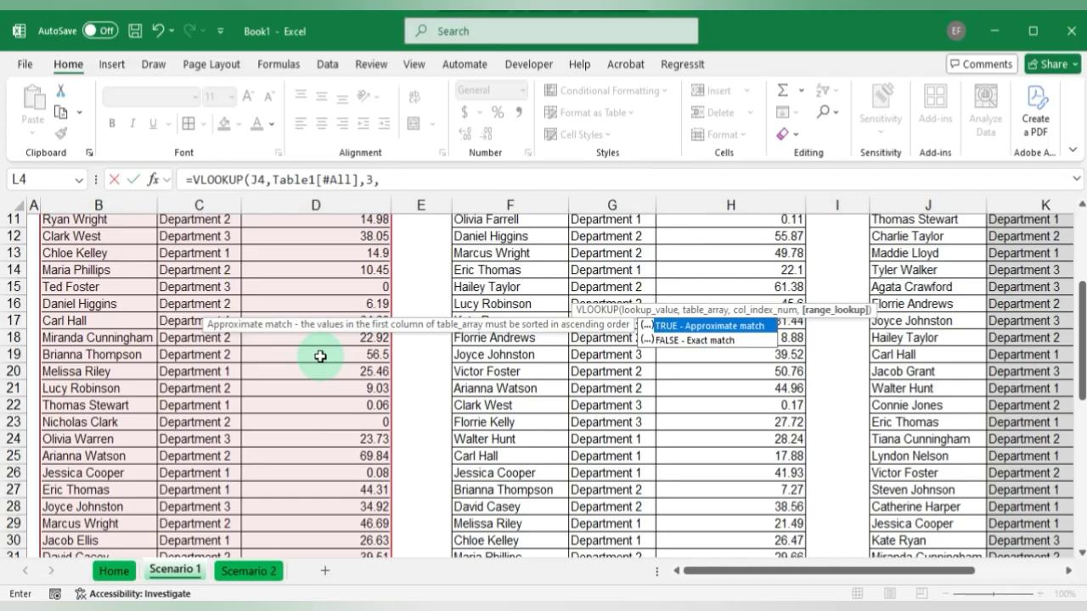
key(Down)
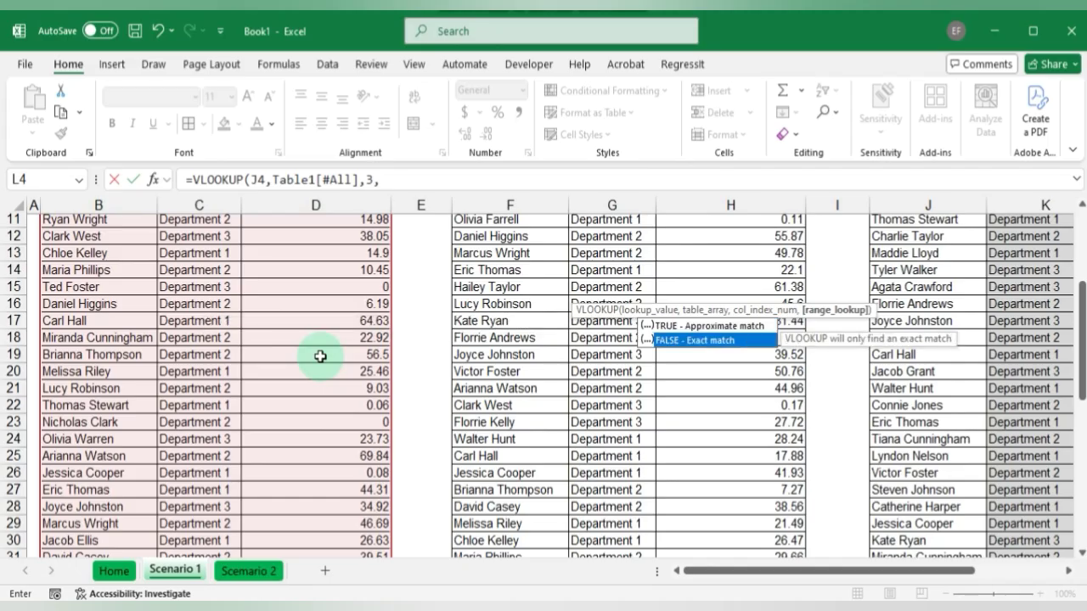
key(Tab)
text())
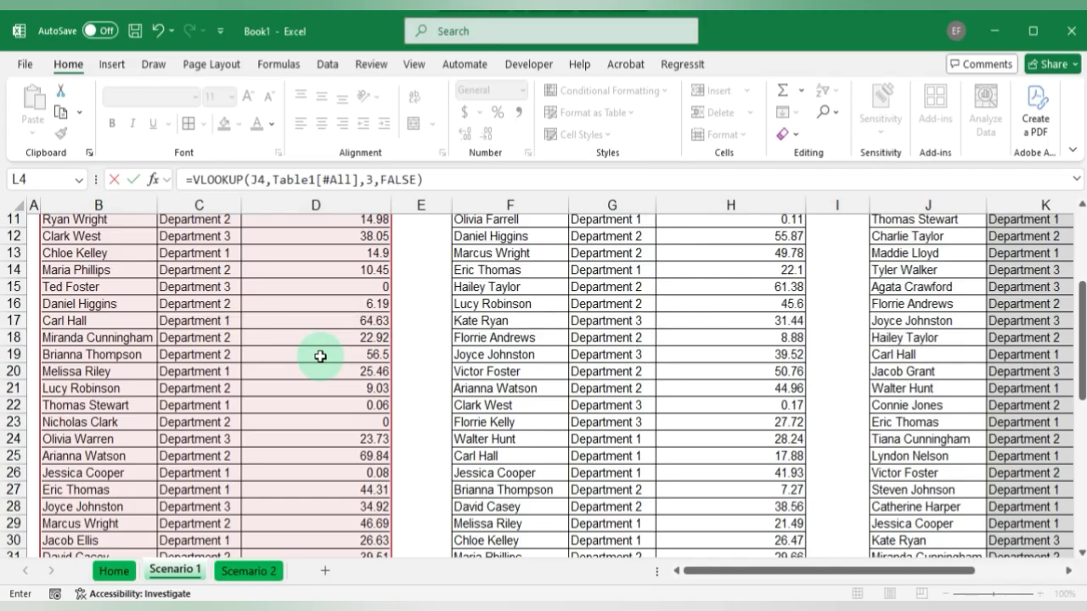
key(Return)
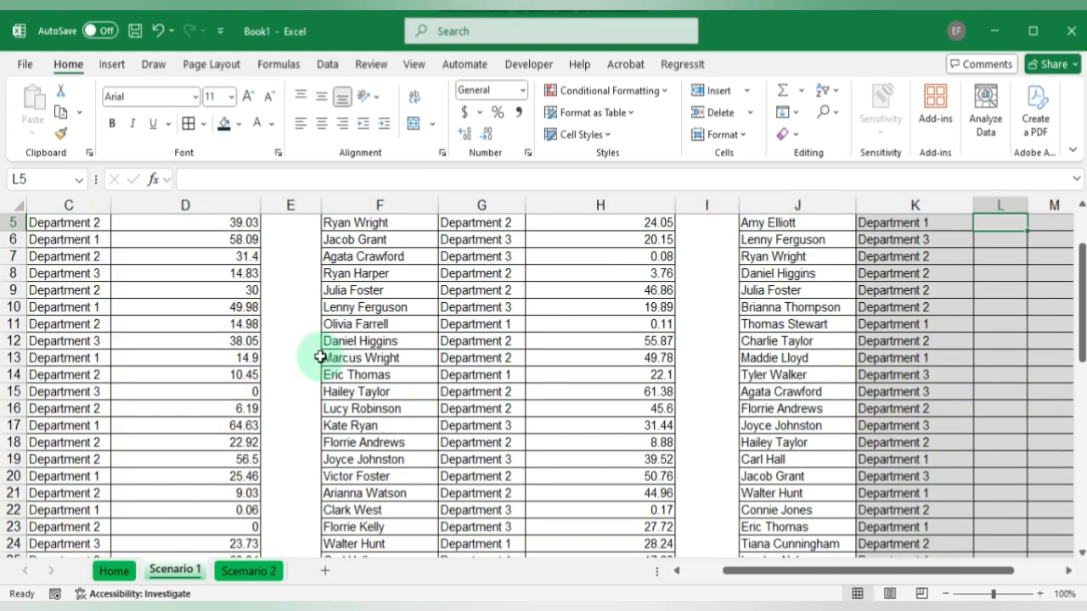
- Fill the VLOOKUP formula from L4 down the Hours - Week 1 column to L53
scroll(761, 427, up, 2)
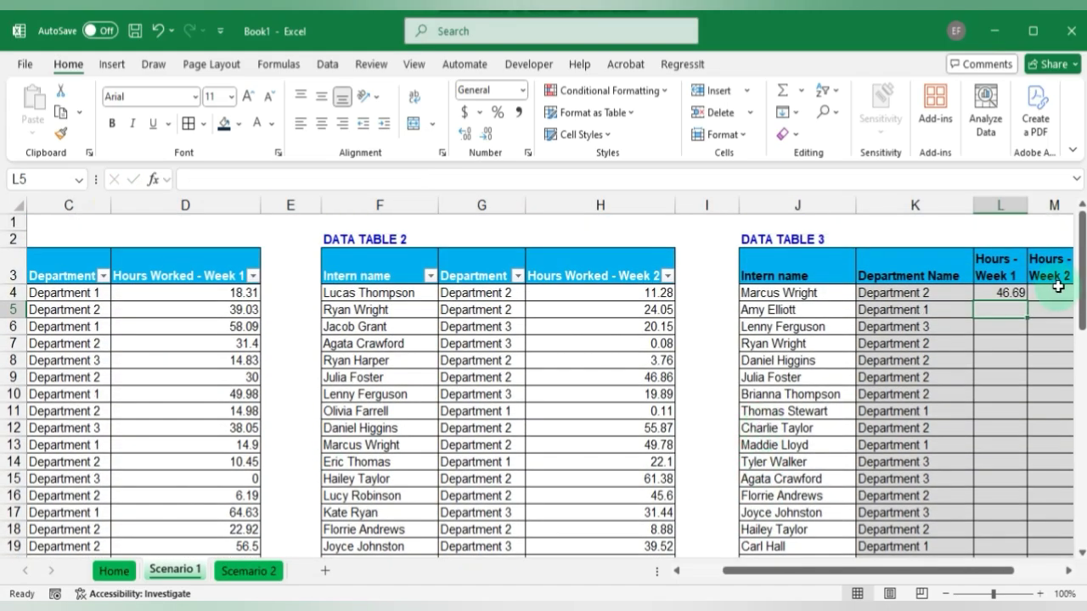
click(1012, 295)
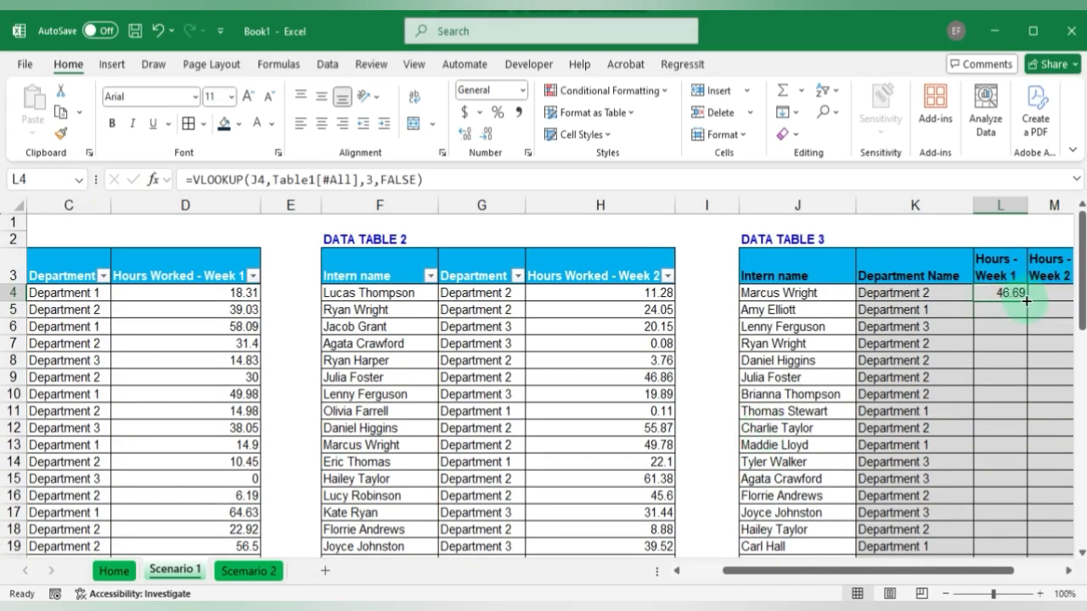
double_click(1026, 301)
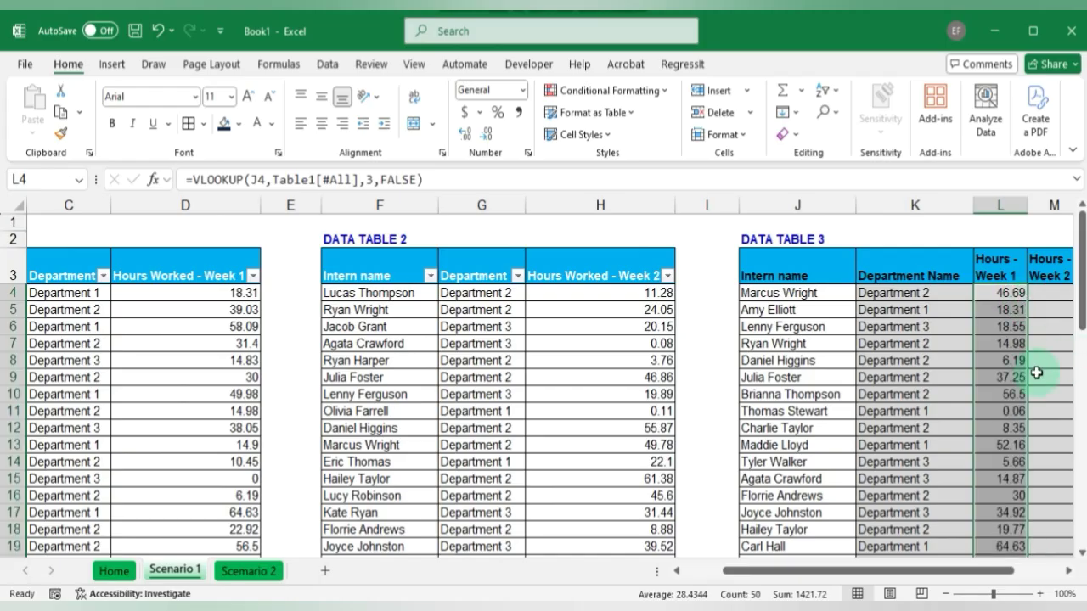
- Start an XLOOKUP formula in M4 under Hours - Week 2, with the intern name in J4 as the lookup value
scroll(1035, 371, right, 3)
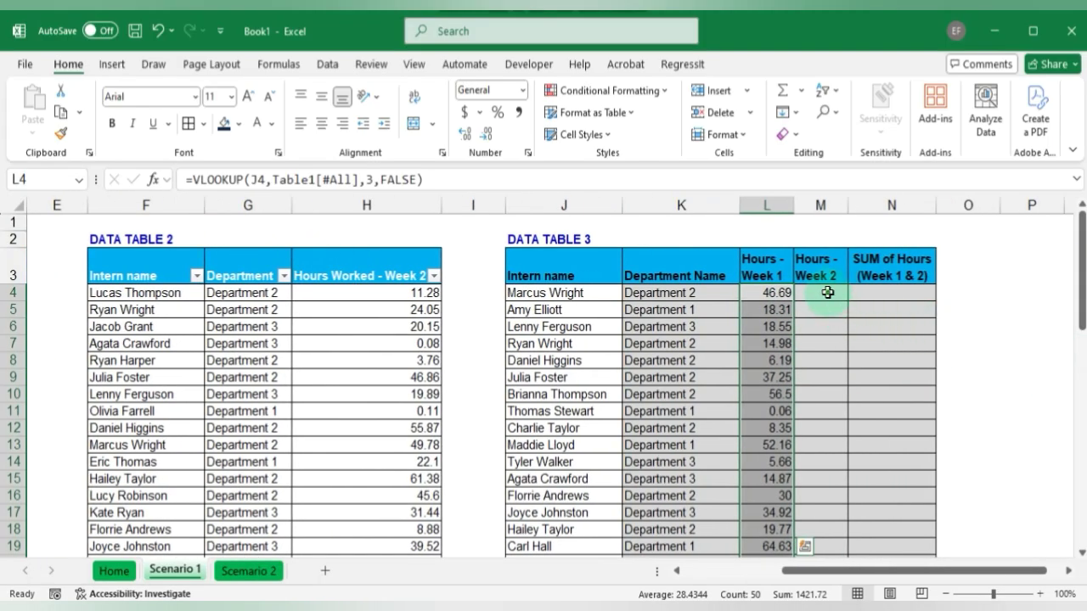
click(828, 292)
text(=X)
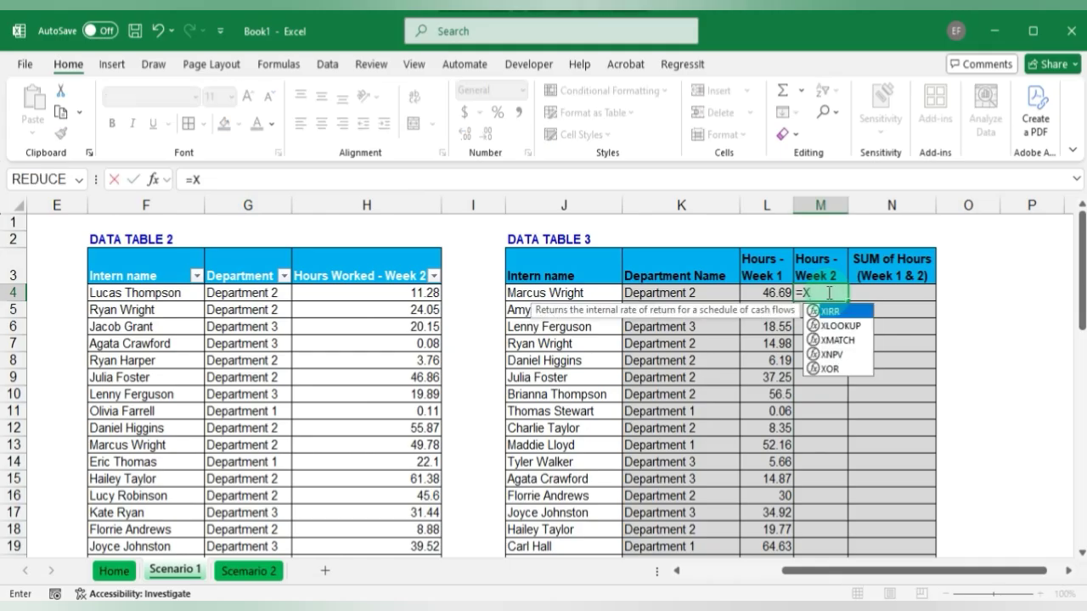
text(LOO)
key(Tab)
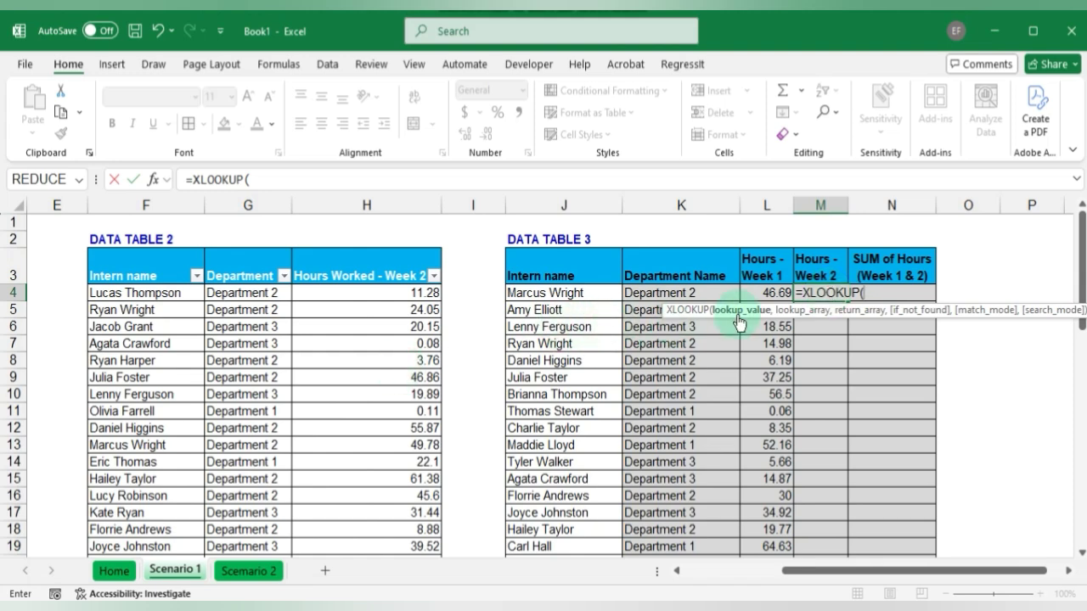
click(598, 293)
text(,)
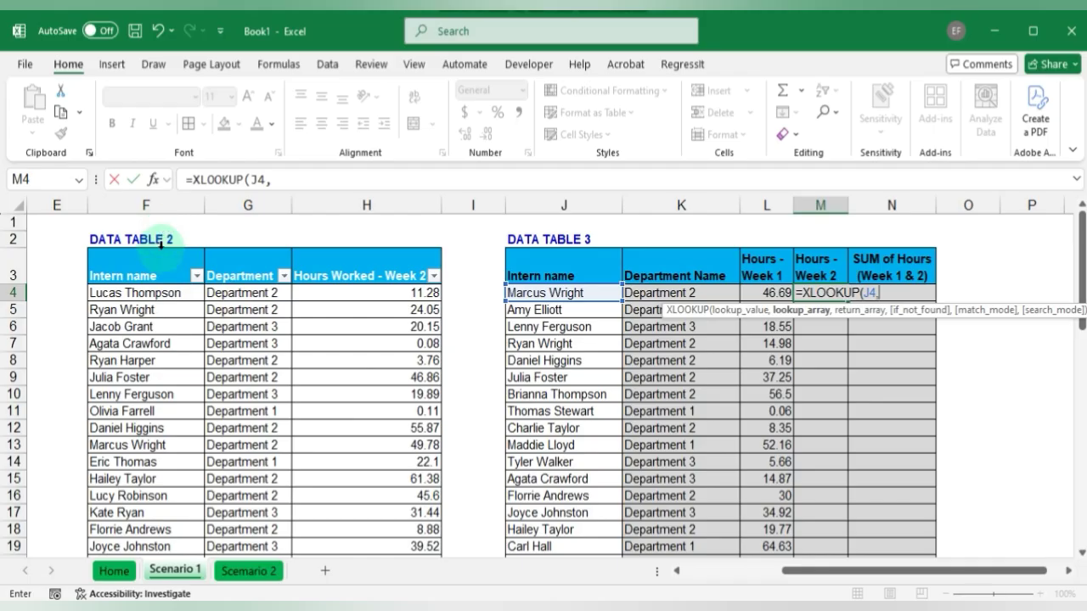
- Set the XLOOKUP's lookup array to Data Table 2's whole Intern name column, including the header
click(154, 273)
key(ctrl+shift+Down)
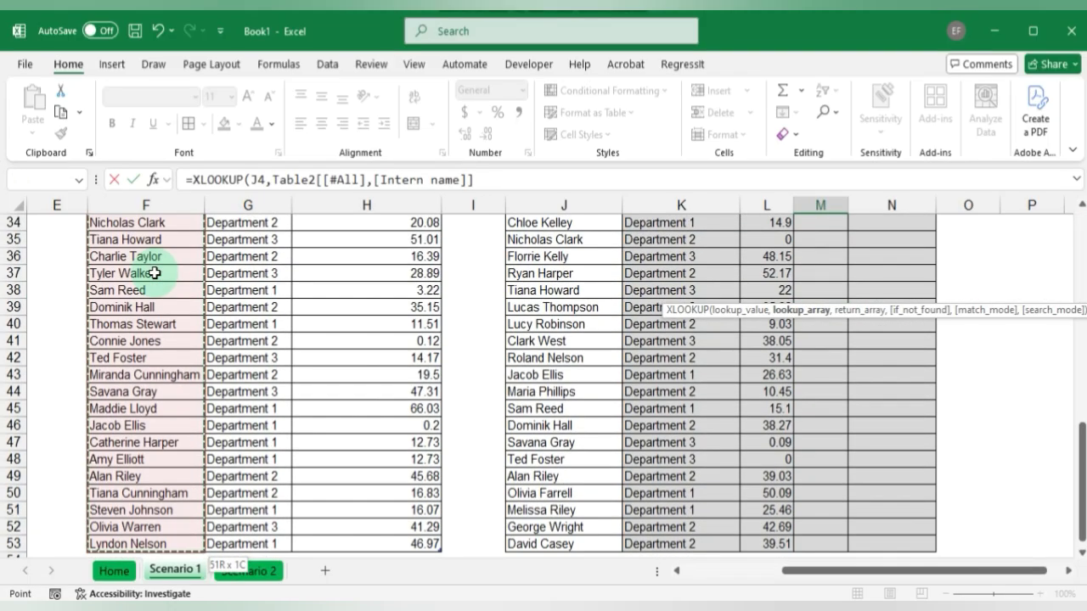
text(,)
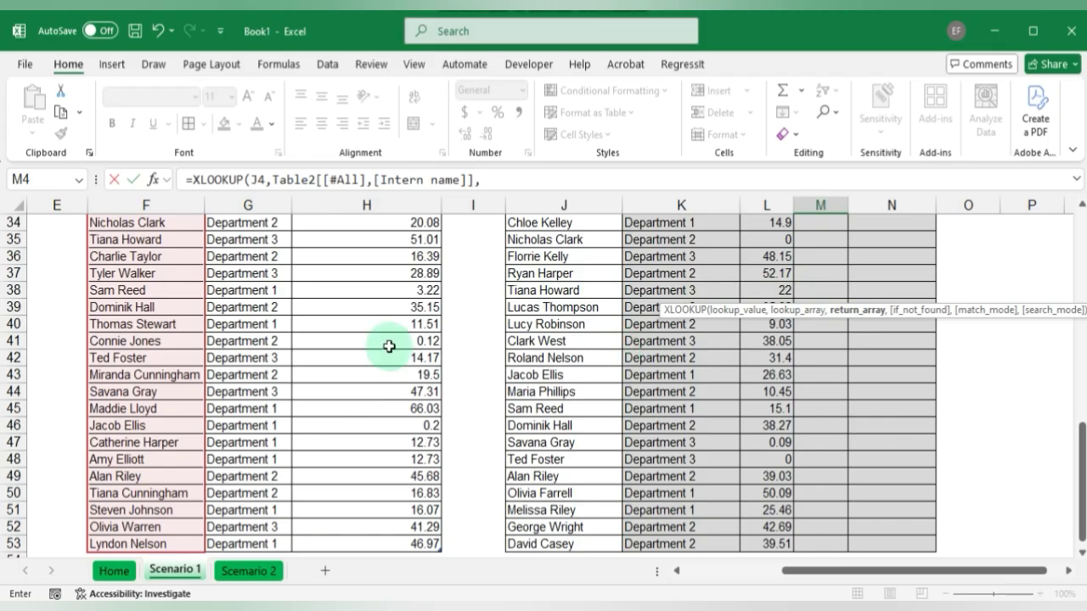
- Set the XLOOKUP's return array to Data Table 2's whole Hours Worked - Week 2 column, including the header
scroll(389, 346, up, 9)
scroll(389, 346, up, 2)
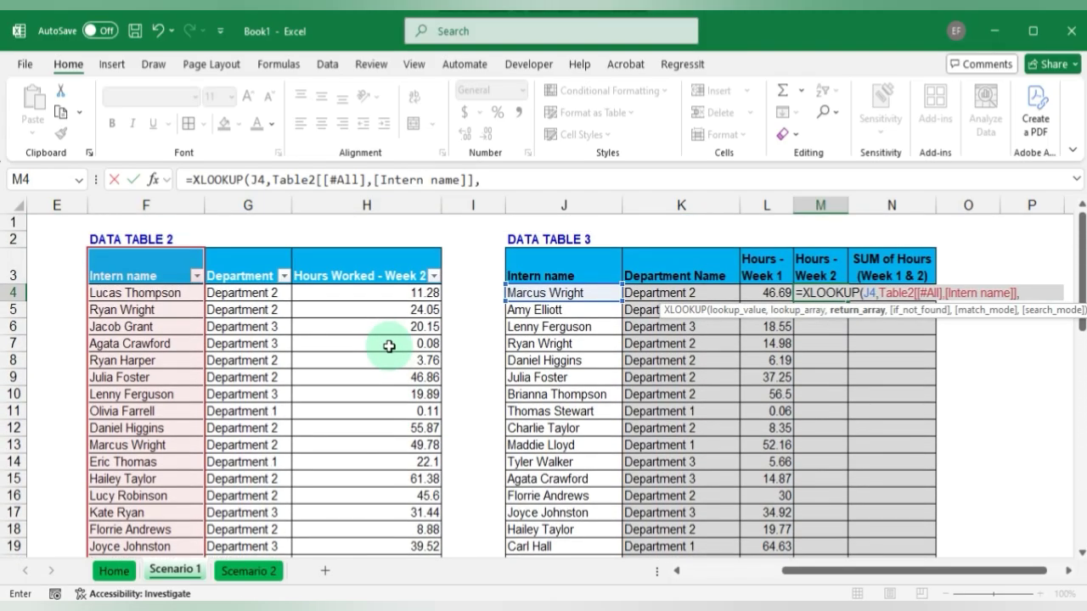
click(396, 262)
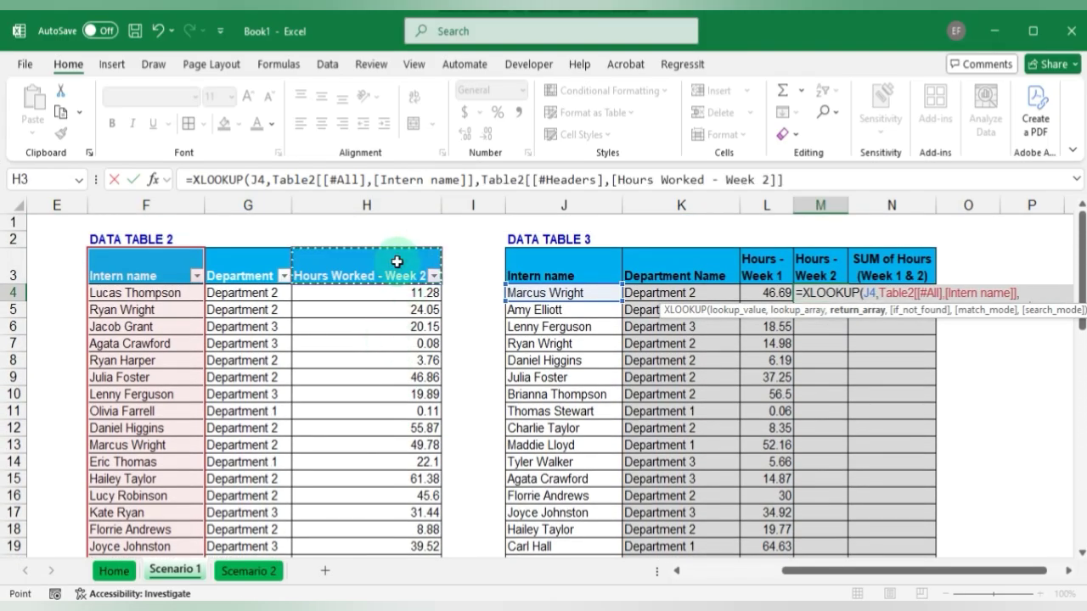
key(ctrl+shift+Down)
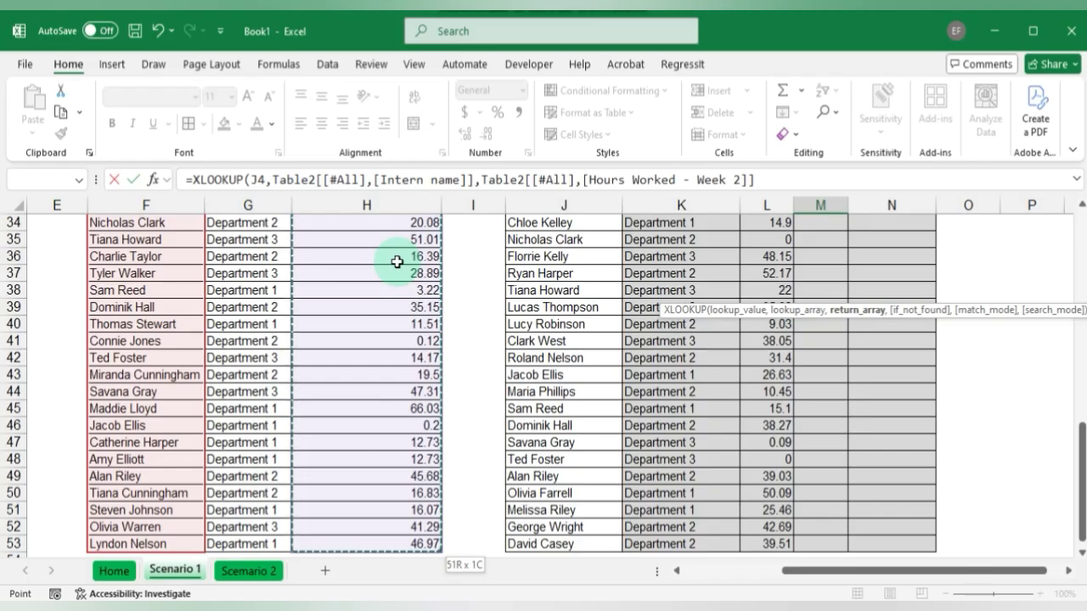
text(,)
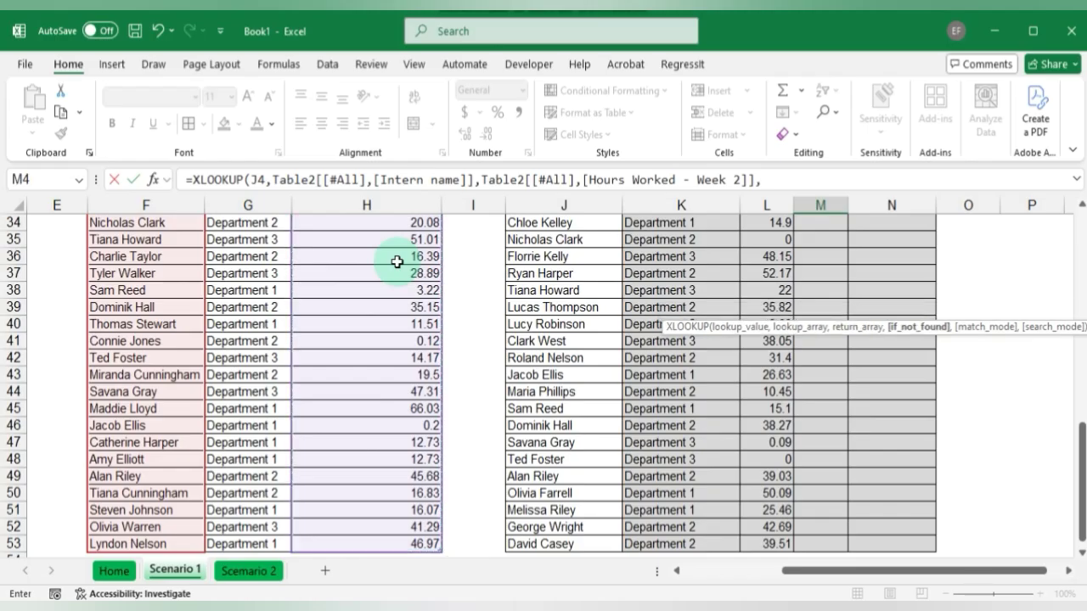
- Set the if-not-found argument to 0 and the match mode to 0 for an exact match, completing the XLOOKUP formula in M4
text(0,)
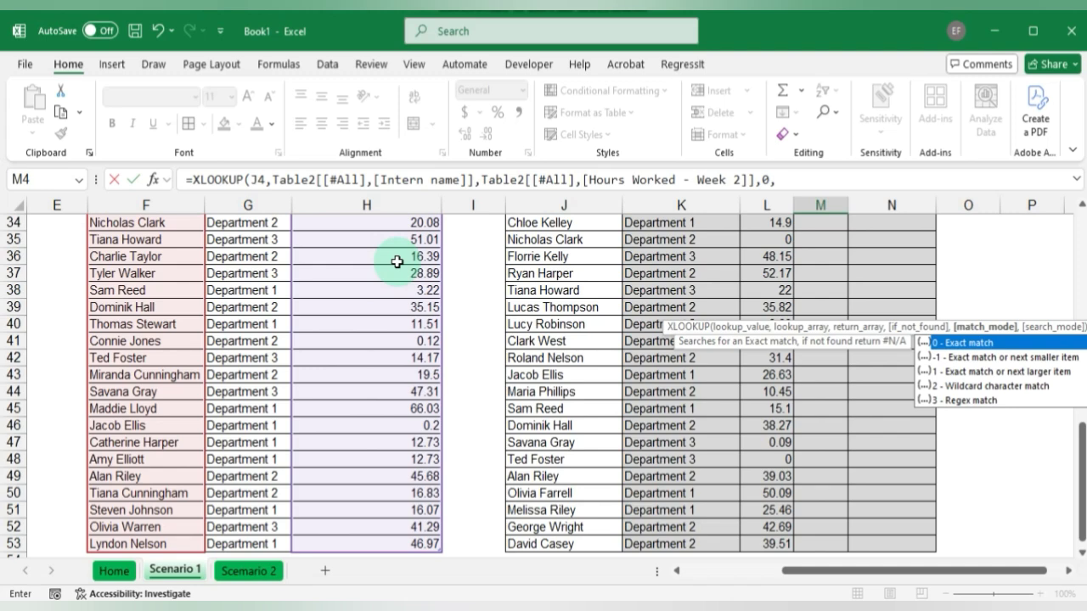
text(0)
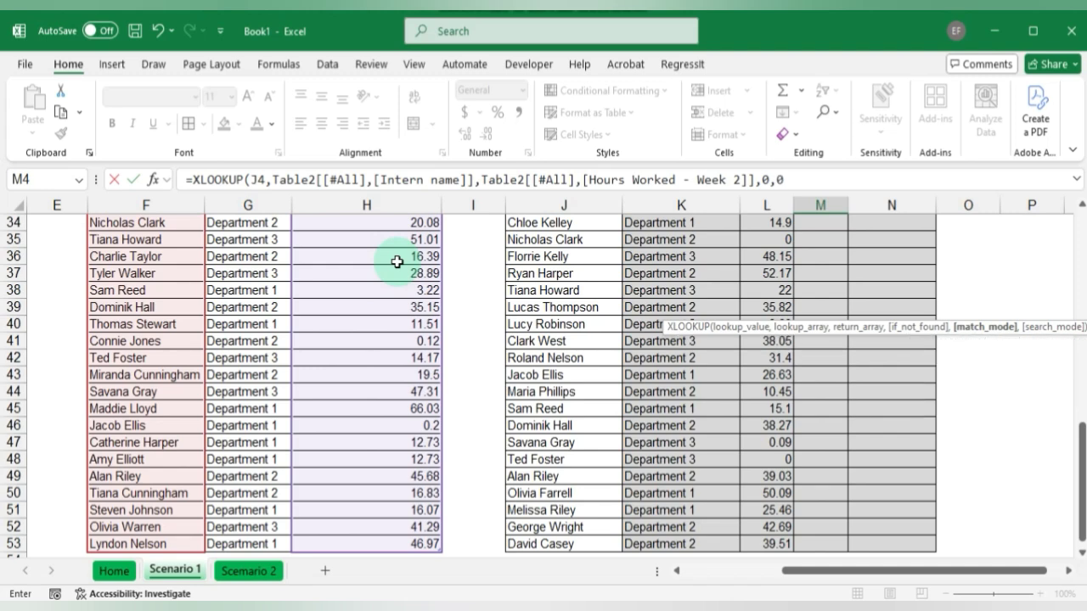
text())
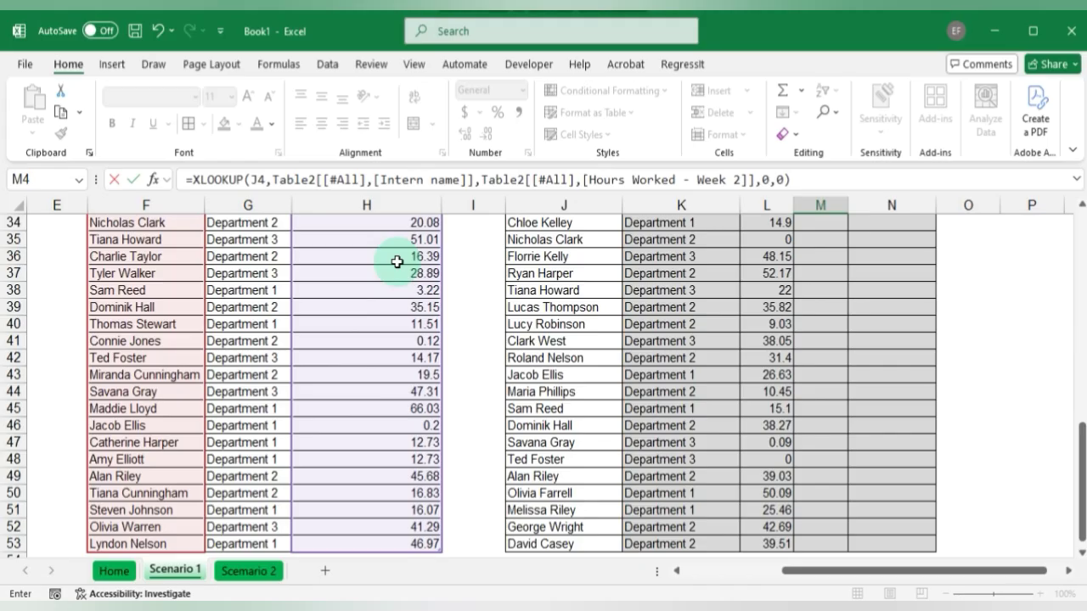
key(Return)
- Fill the XLOOKUP formula from M4 down the Hours - Week 2 column to M53
scroll(854, 424, up, 1)
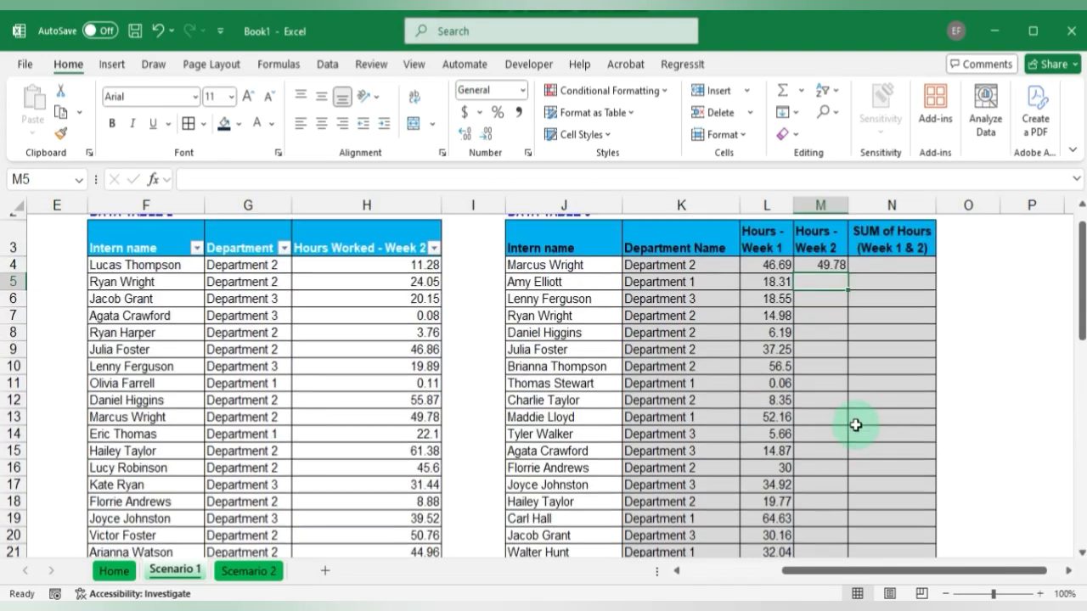
click(829, 284)
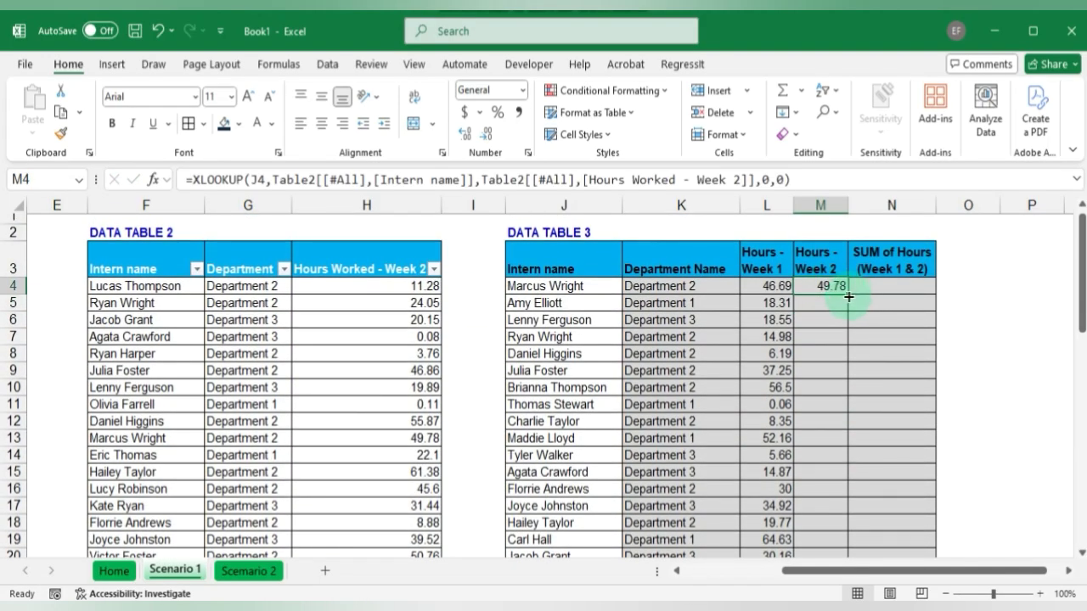
double_click(847, 296)
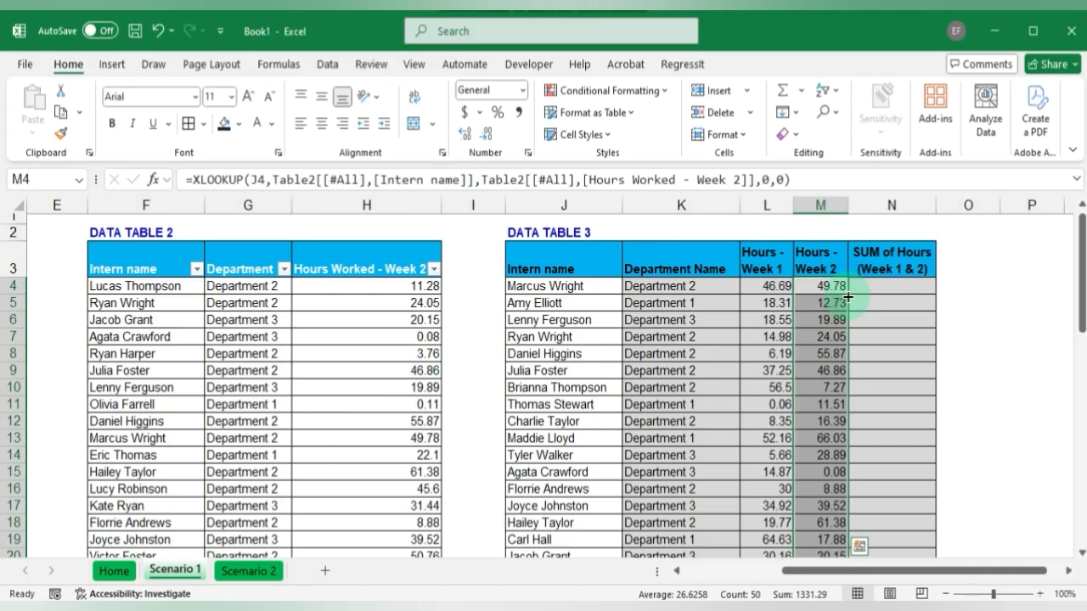
- Sum L4:M4 in N4 and fill the formula down the SUM of Hours (Week 1 & 2) column to N53
click(901, 286)
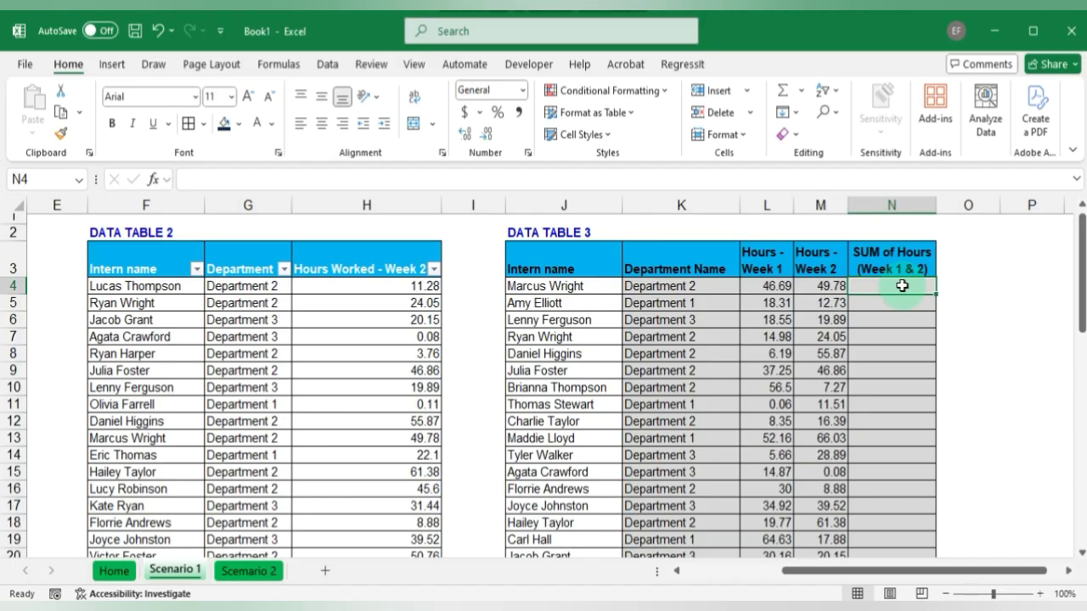
key(alt+equal)
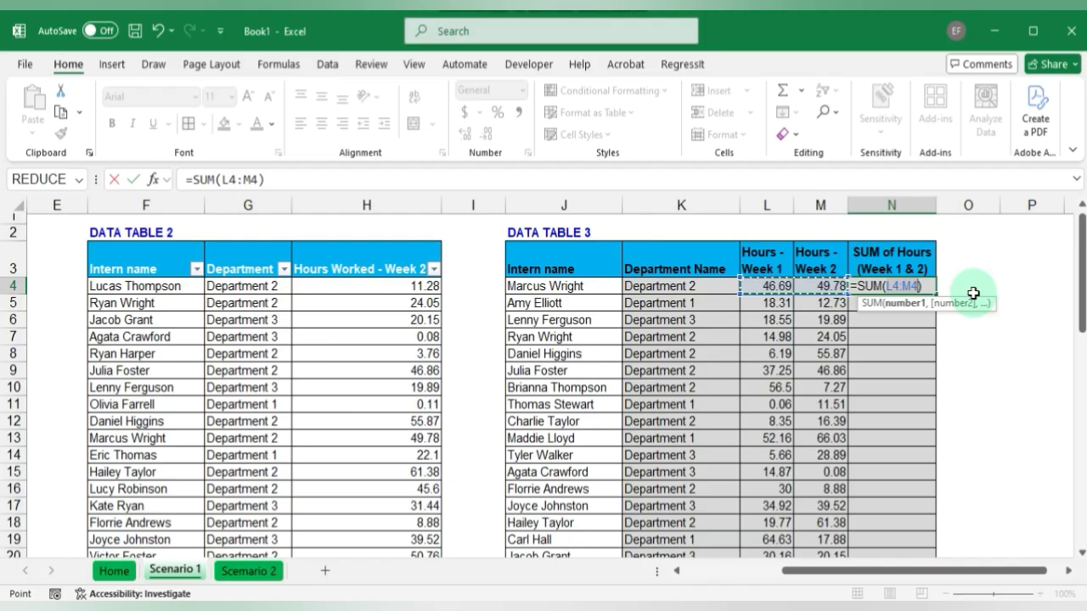
key(Return)
key(Up)
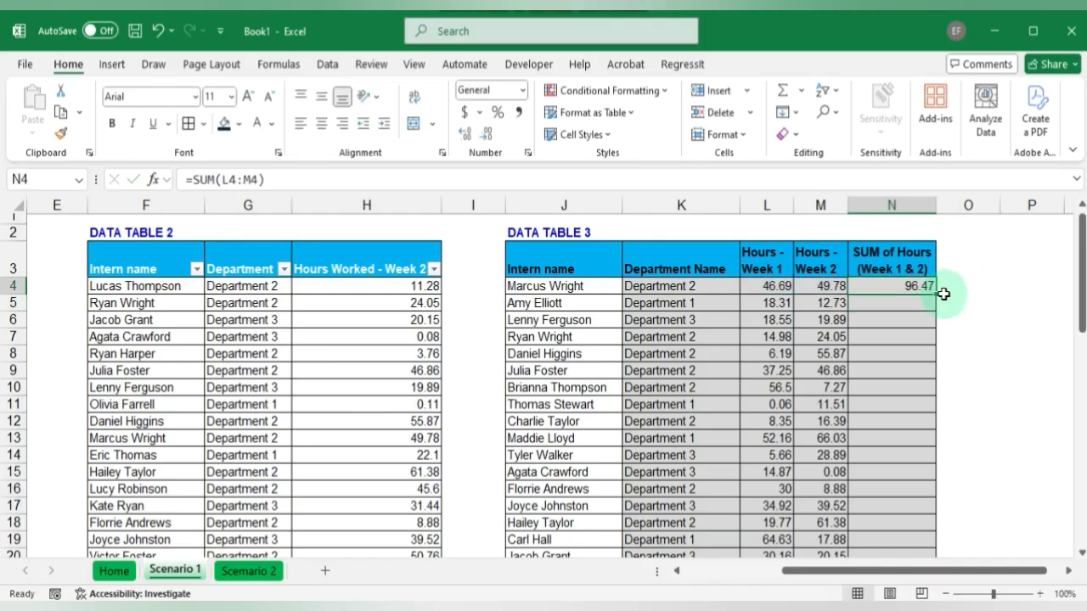
drag(935, 294, 935, 295)
double_click(934, 294)
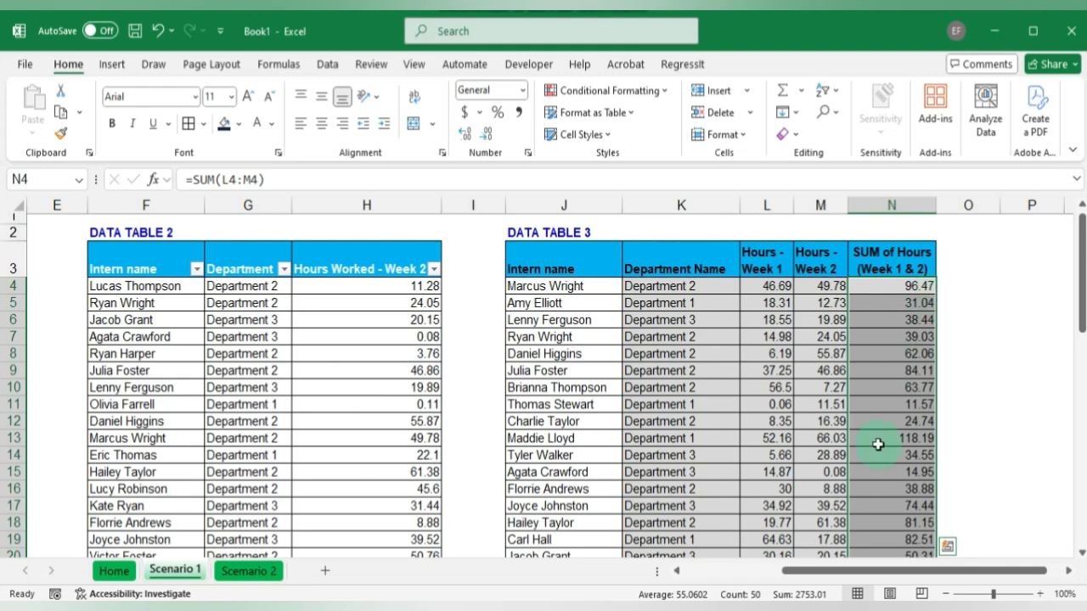
- Check the filled sums down to row 53 and review Data Tables 1, 2 and 3 side by side
scroll(878, 441, down, 4)
scroll(878, 444, down, 5)
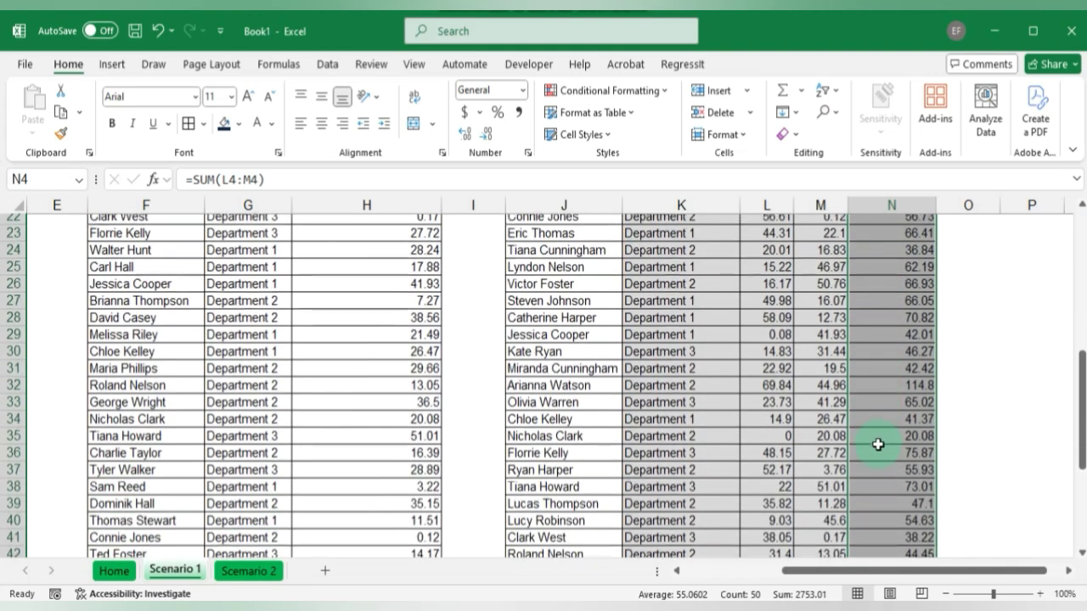
scroll(878, 444, down, 3)
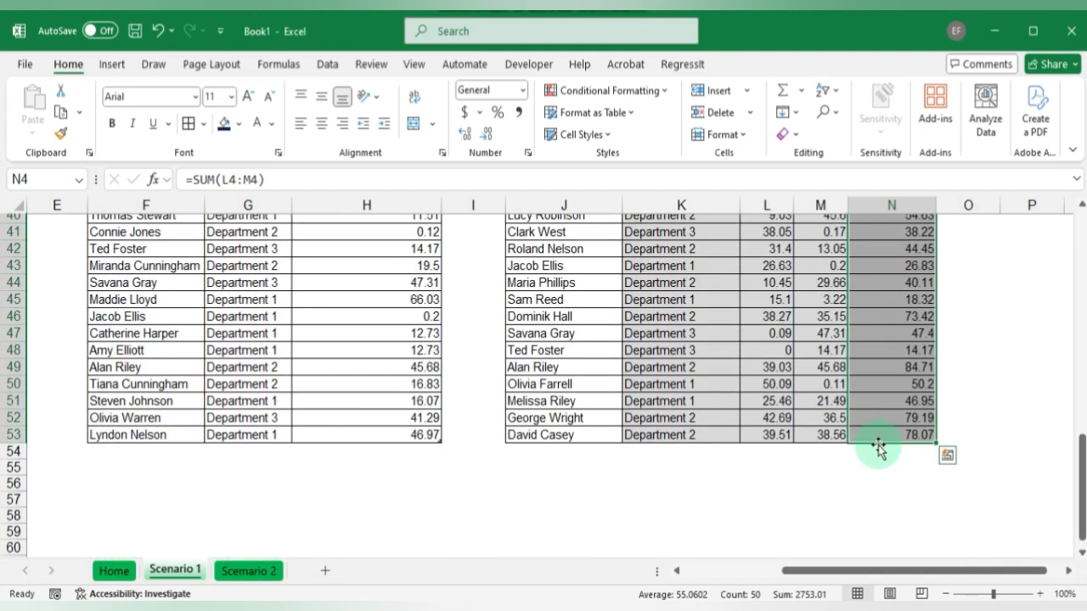
click(895, 454)
scroll(894, 459, up, 13)
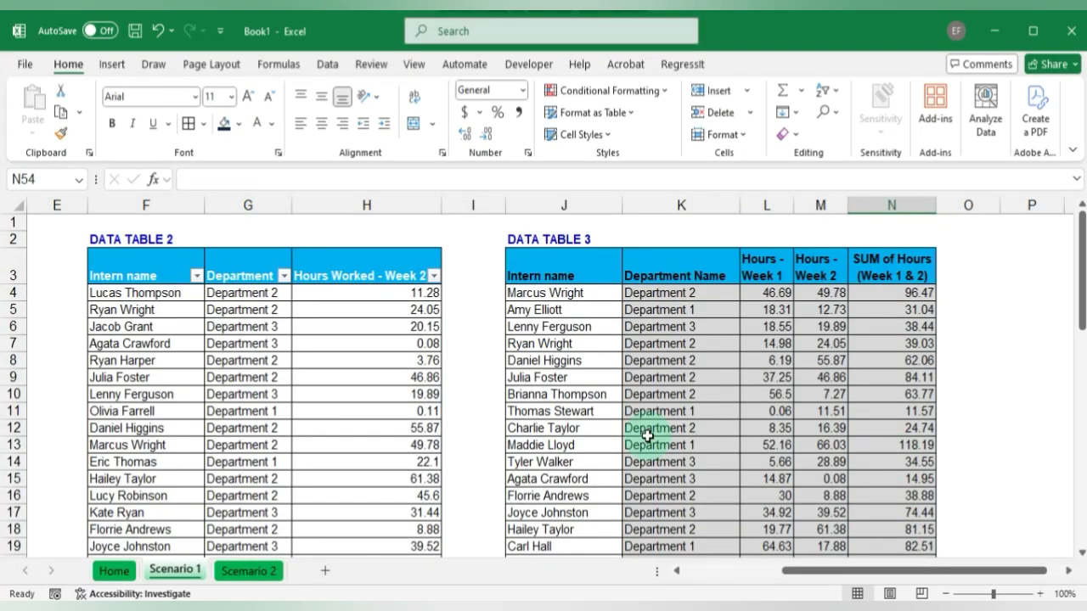
scroll(452, 431, left, 4)
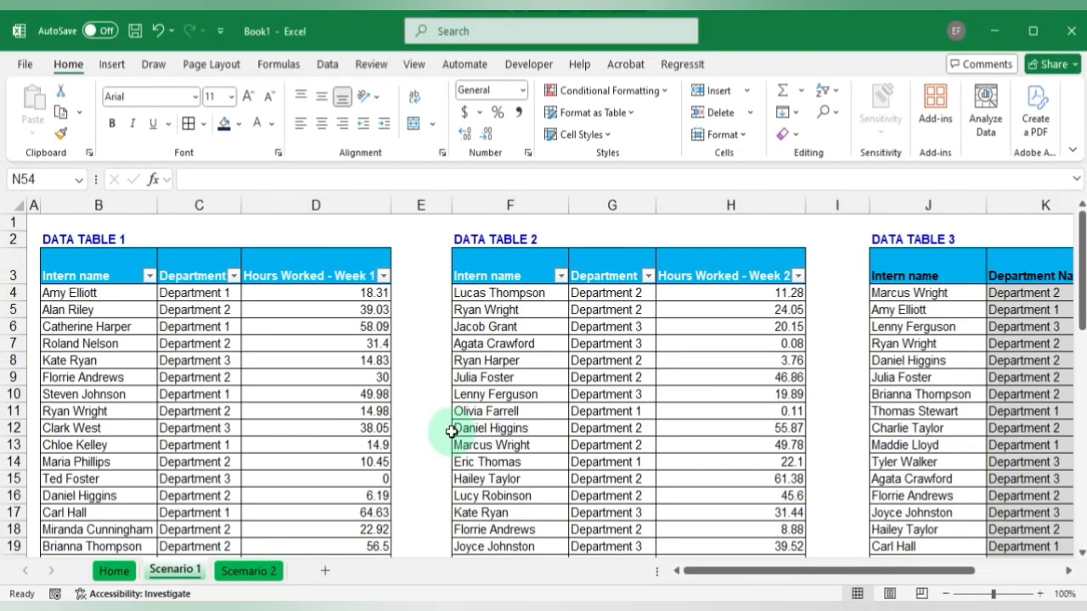
scroll(451, 431, right, 4)
scroll(451, 431, left, 4)
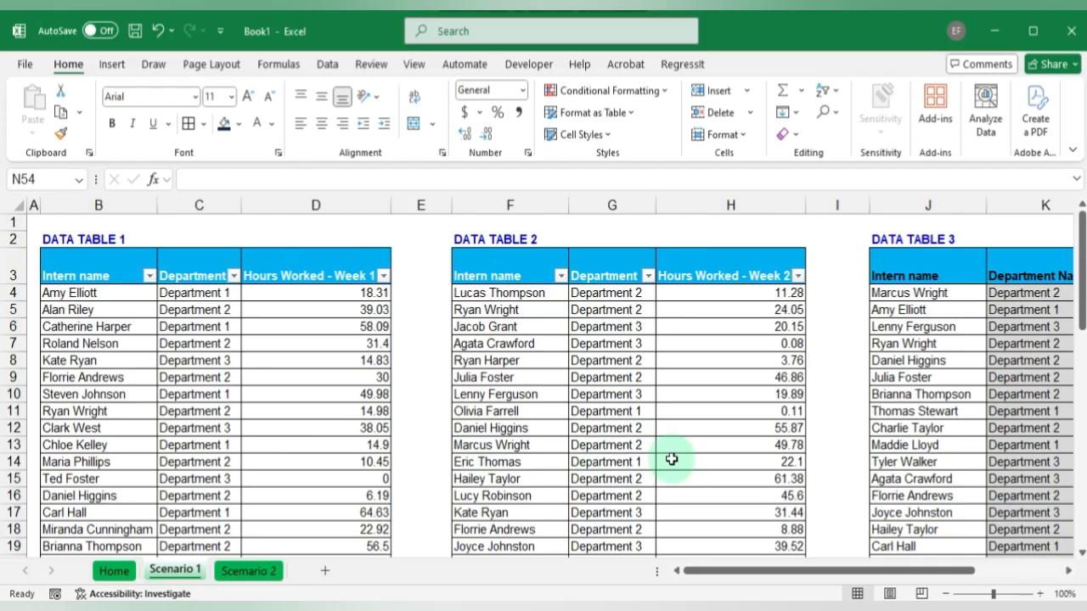
scroll(658, 459, right, 1)
scroll(658, 458, right, 5)
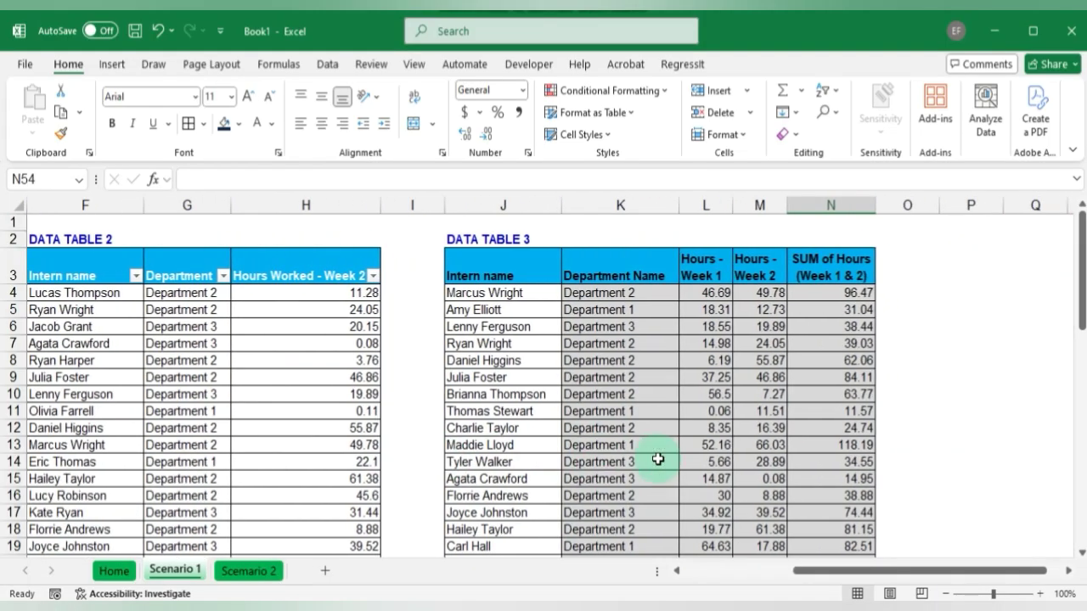
scroll(658, 459, left, 5)
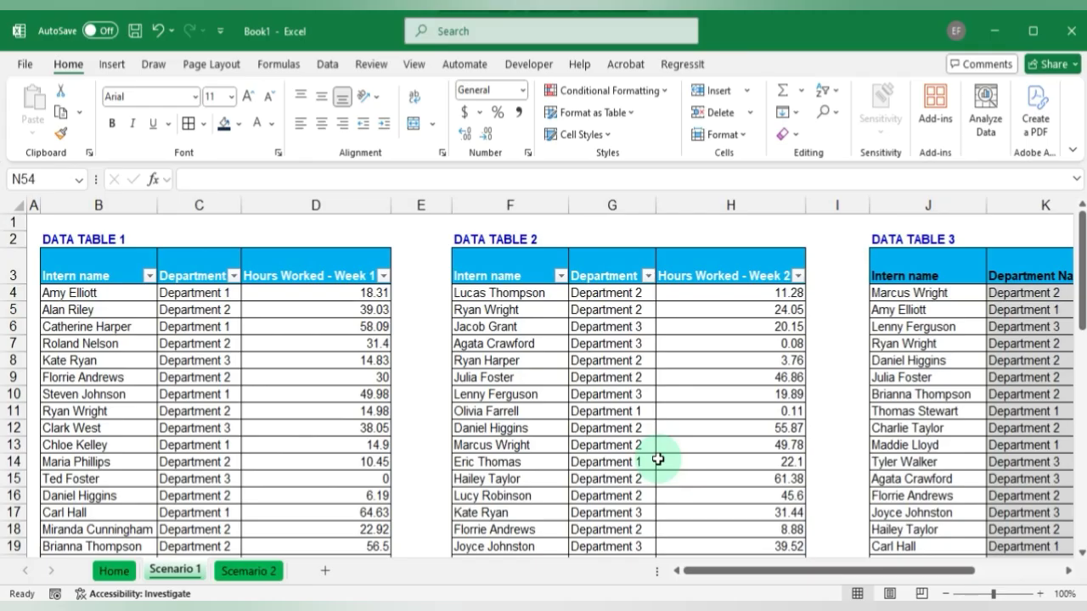
scroll(958, 344, right, 4)
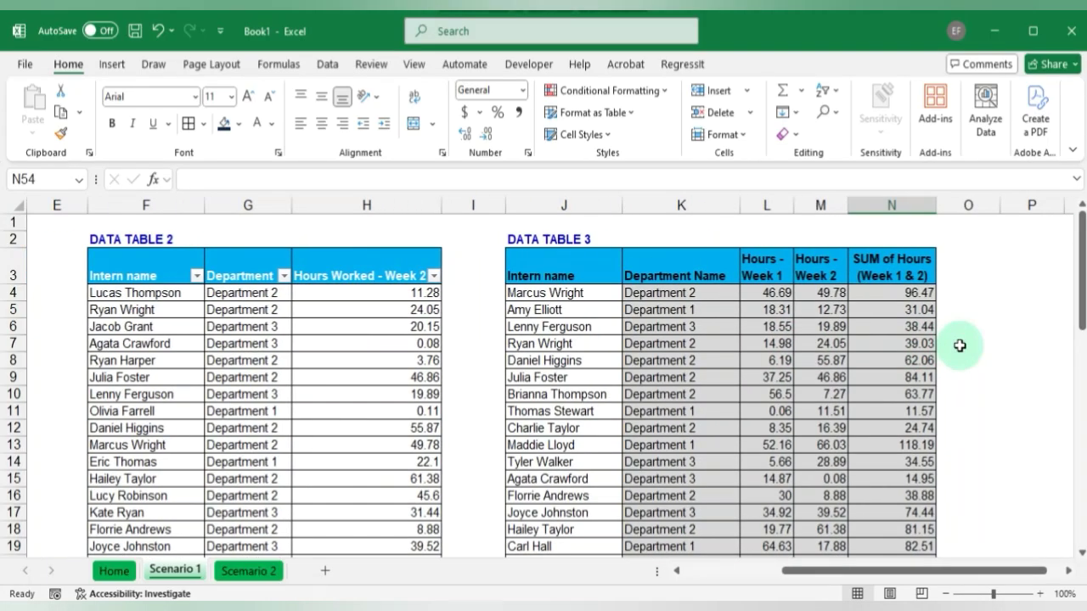
click(972, 294)
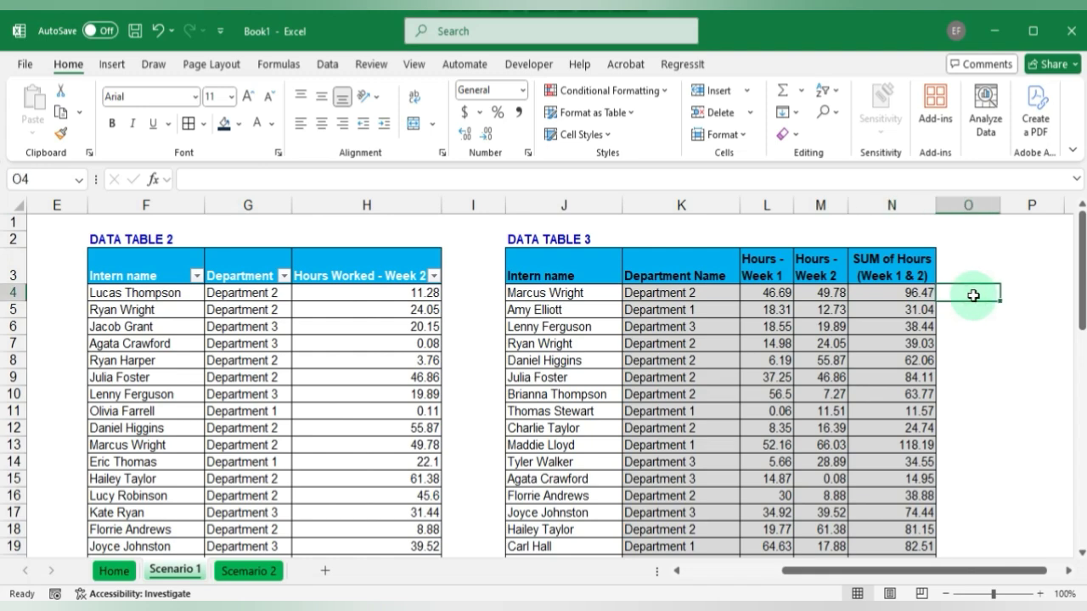
key(Right)
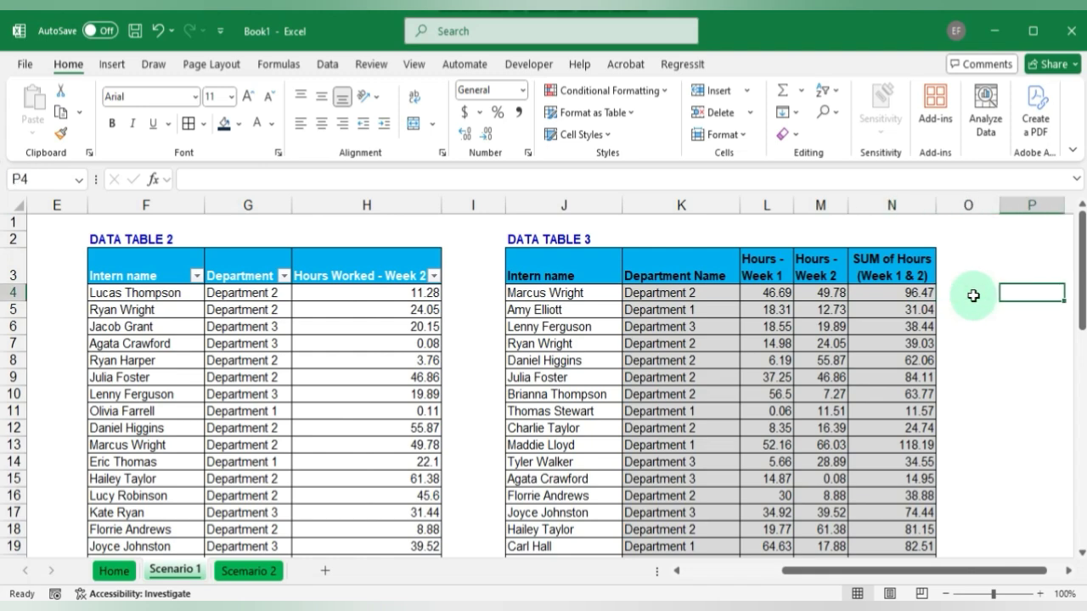
key(Left)
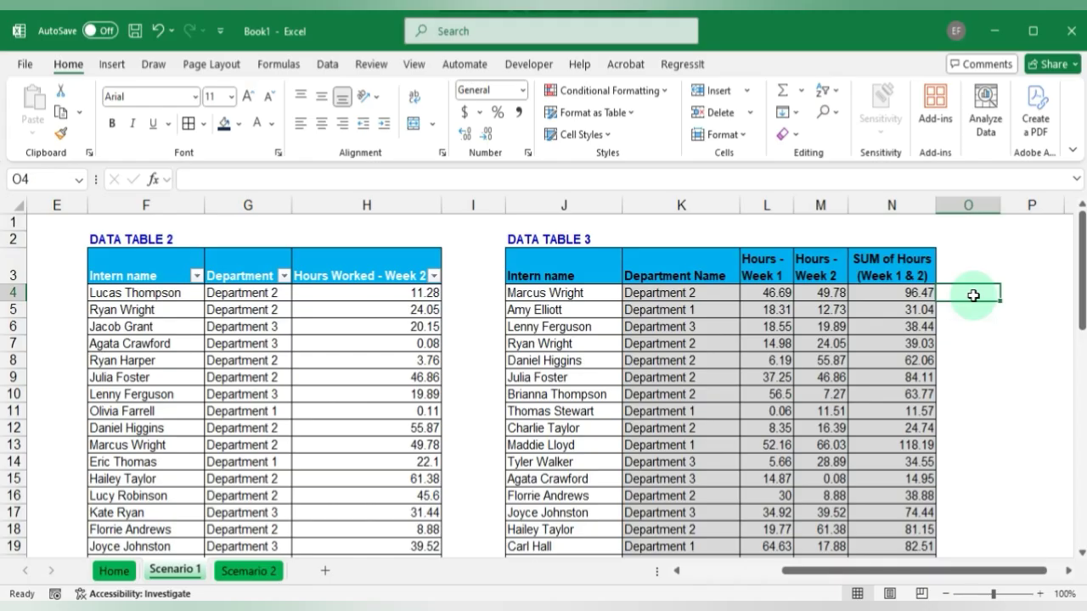
text(=VL)
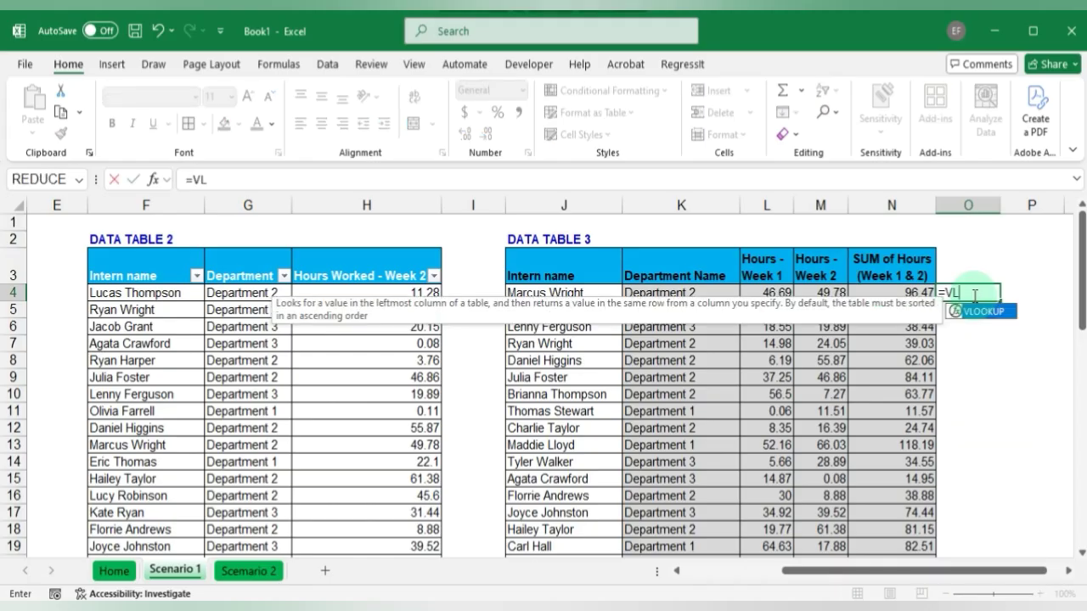
text(OO)
key(Tab)
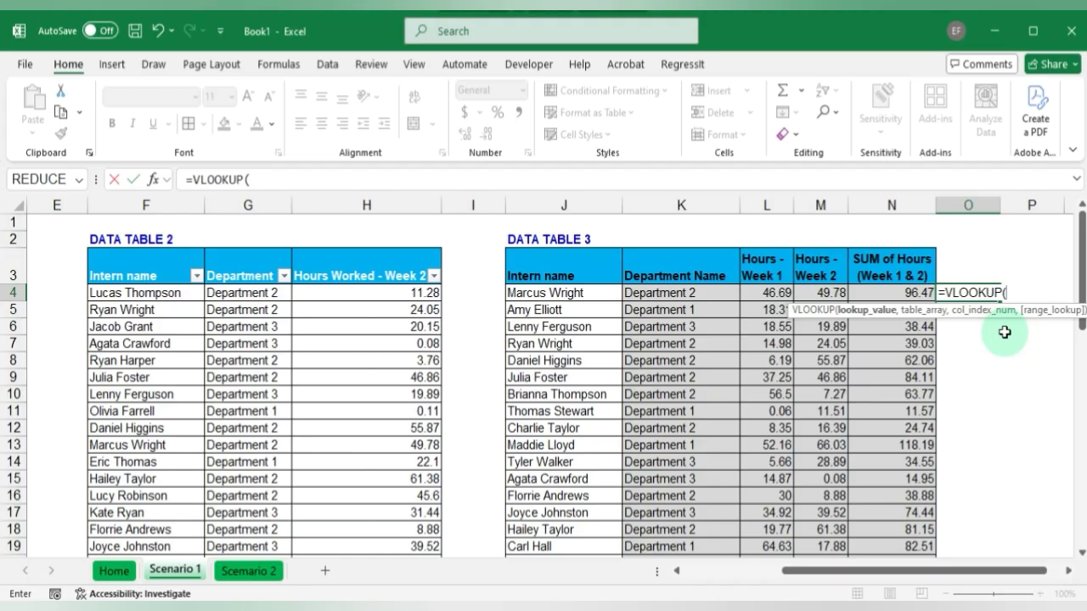
key(BackSpace)
key(BackSpace)
key(BackSpace)
key(BackSpace)
key(BackSpace)
key(BackSpace)
key(BackSpace)
key(BackSpace)
key(BackSpace)
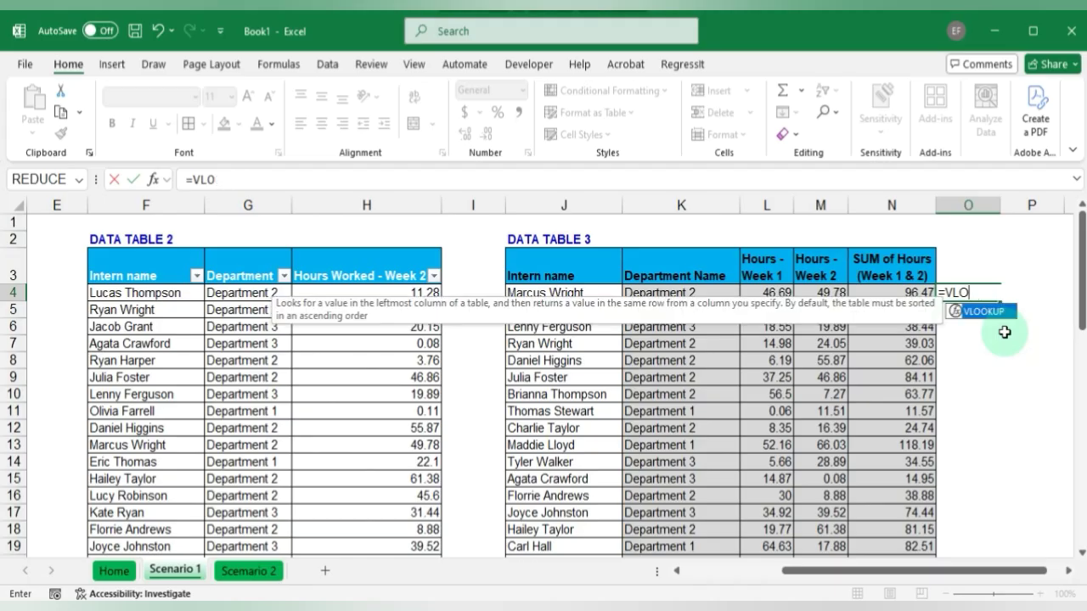
key(Return)
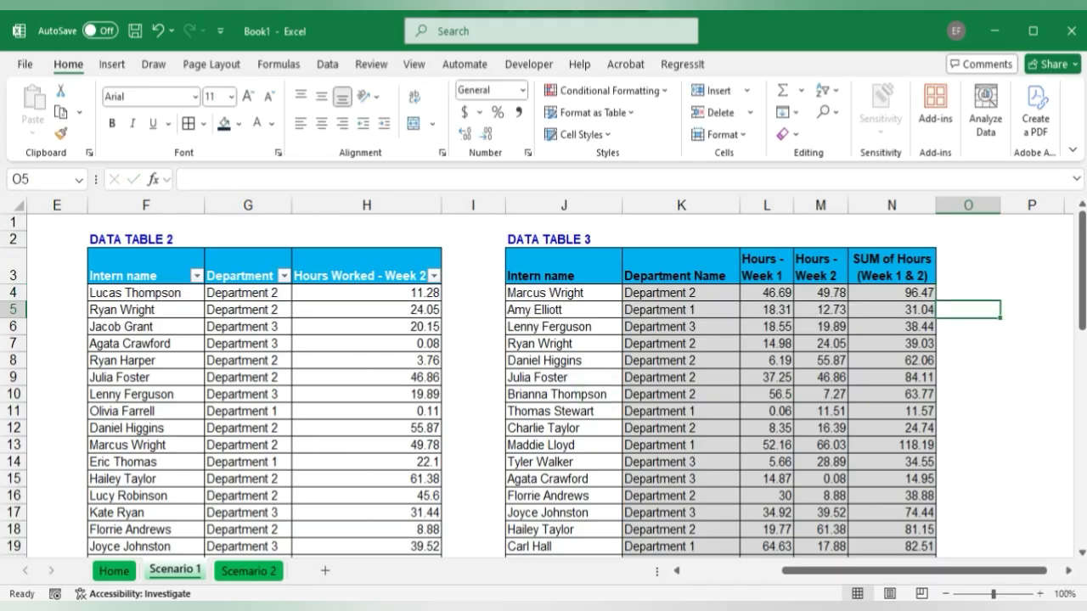
- Open the Scemario 2 sheet and look over its client order table
click(251, 577)
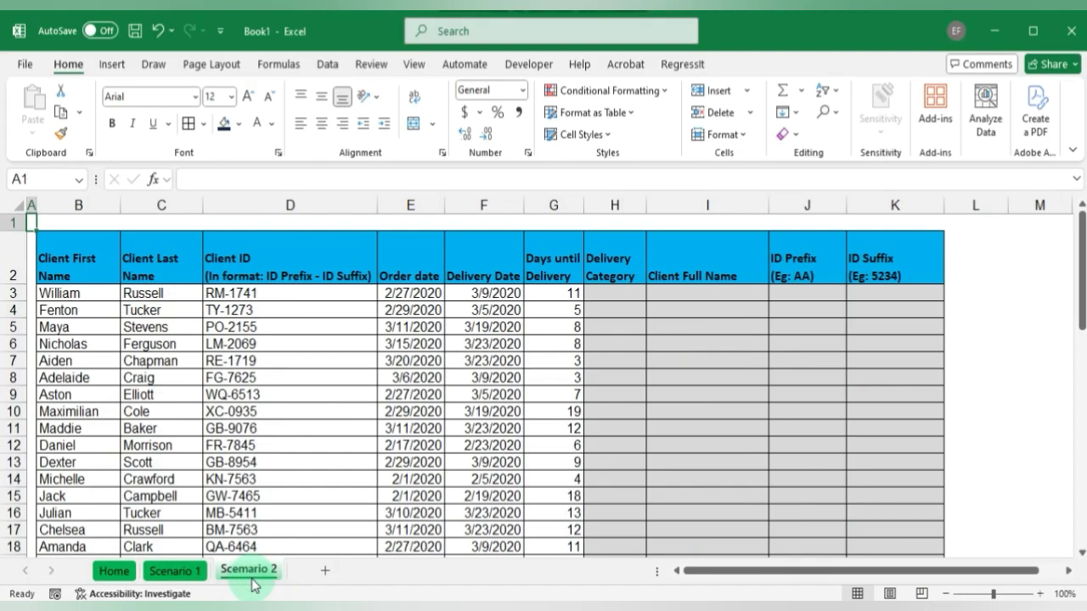
scroll(464, 490, down, 2)
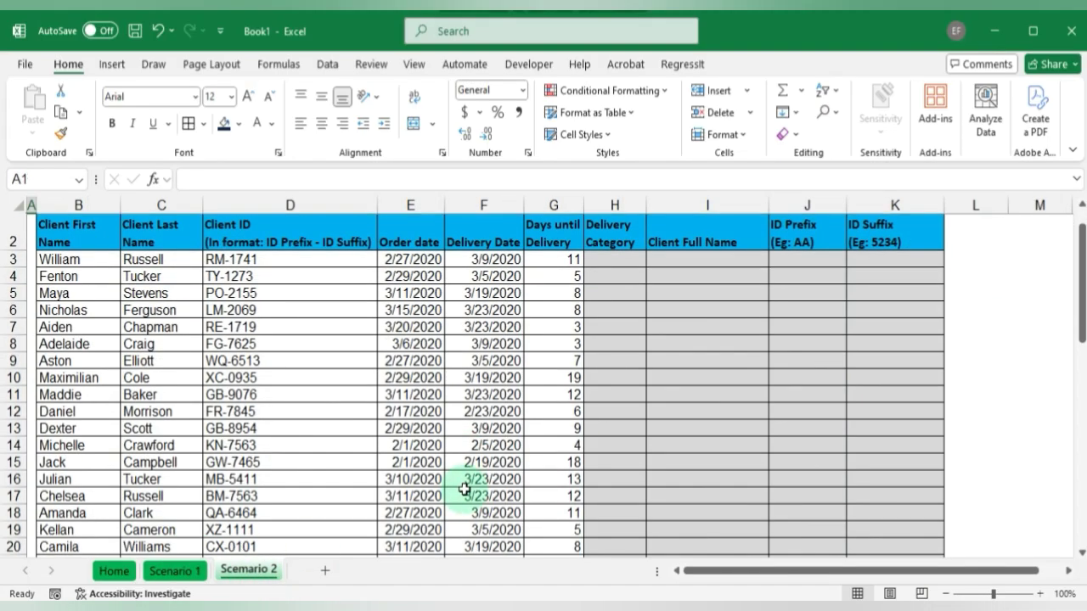
scroll(464, 490, up, 2)
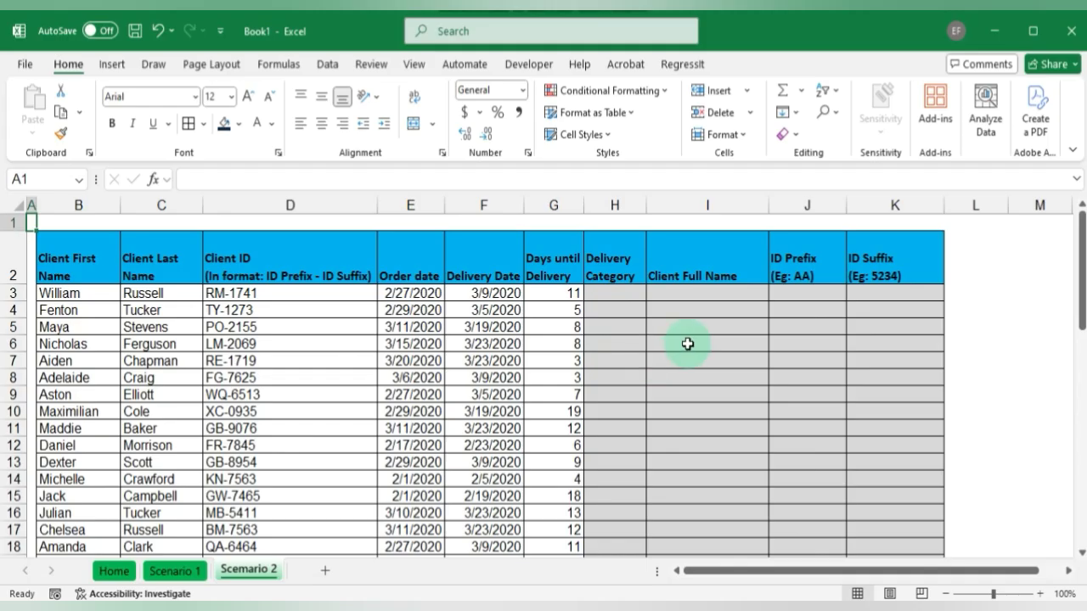
- Review the empty Delivery Category, Client Full Name, ID Prefix and ID Suffix columns, and narrow the ID Suffix column slightly
click(620, 294)
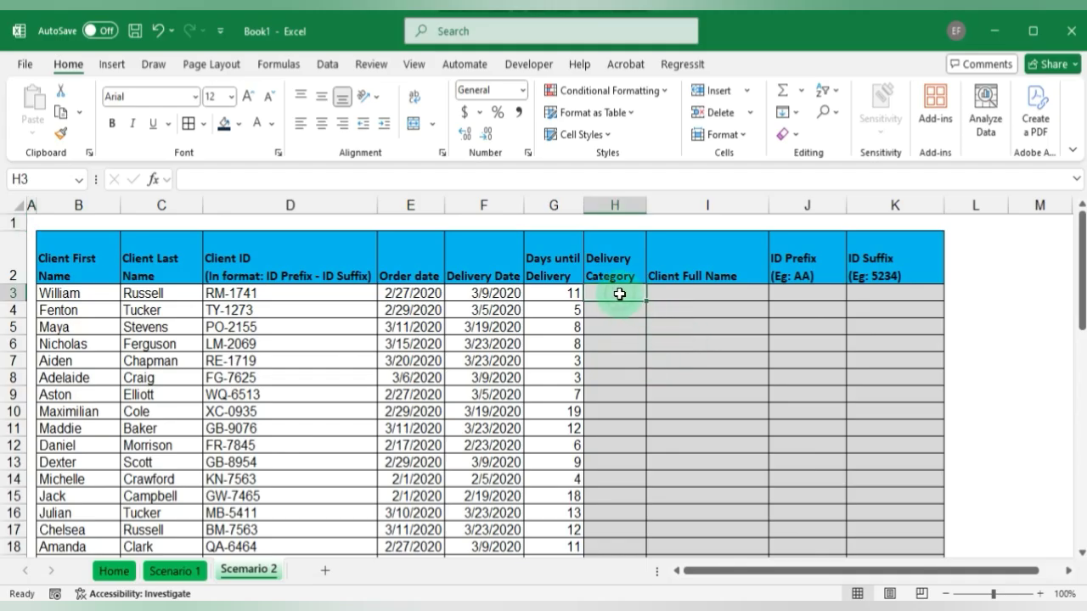
click(671, 293)
click(777, 295)
click(881, 294)
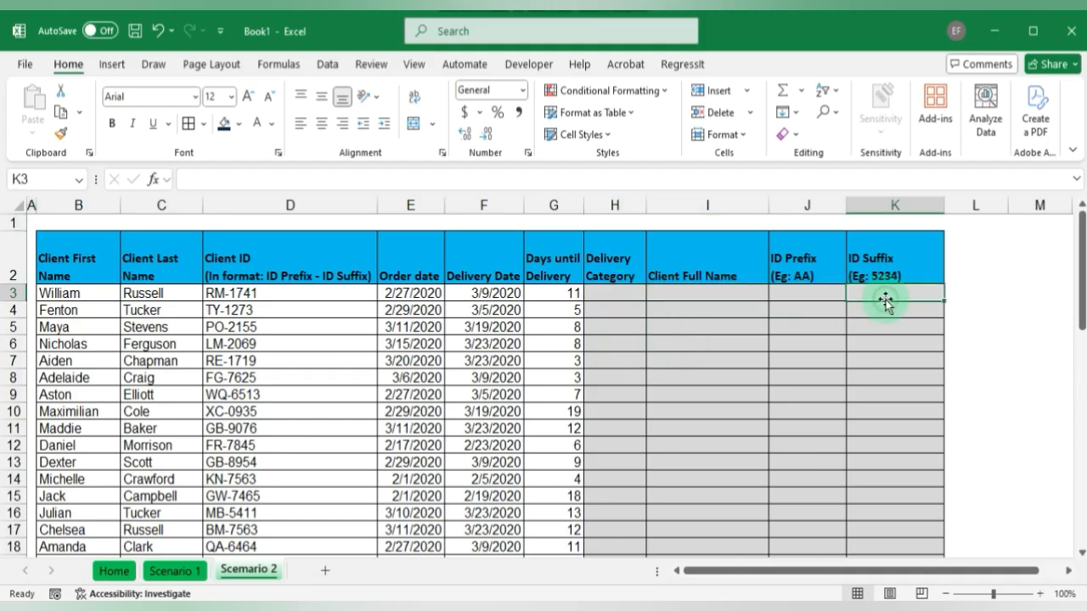
click(632, 293)
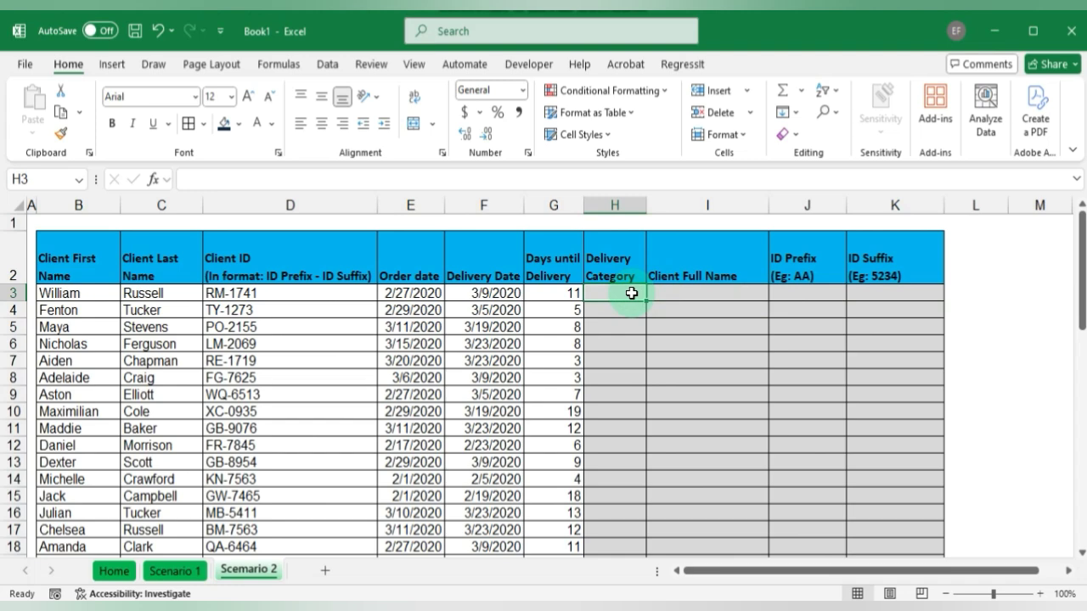
click(689, 295)
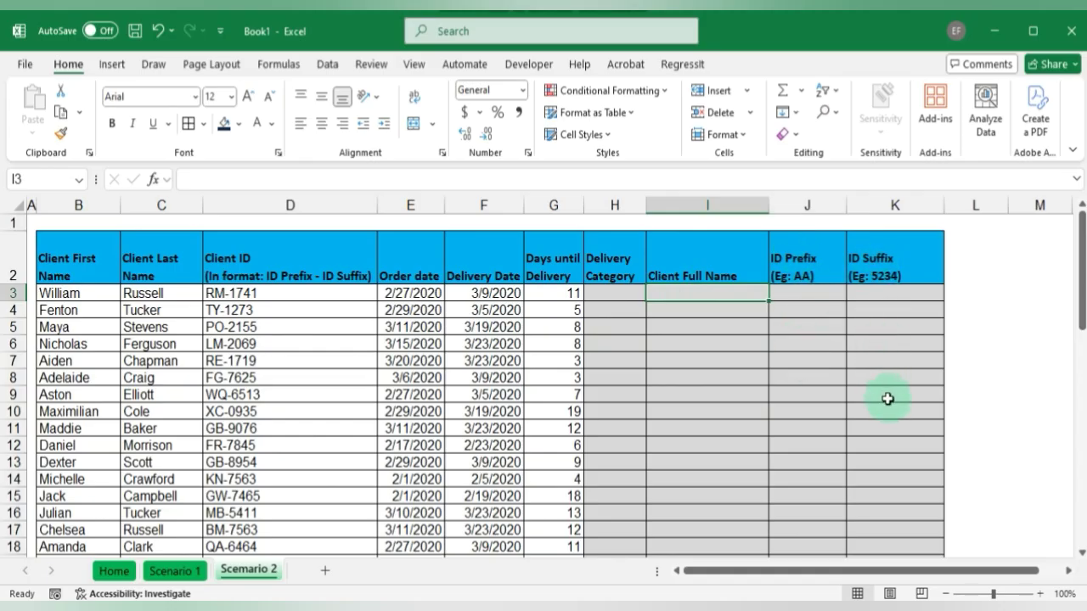
drag(942, 206, 924, 206)
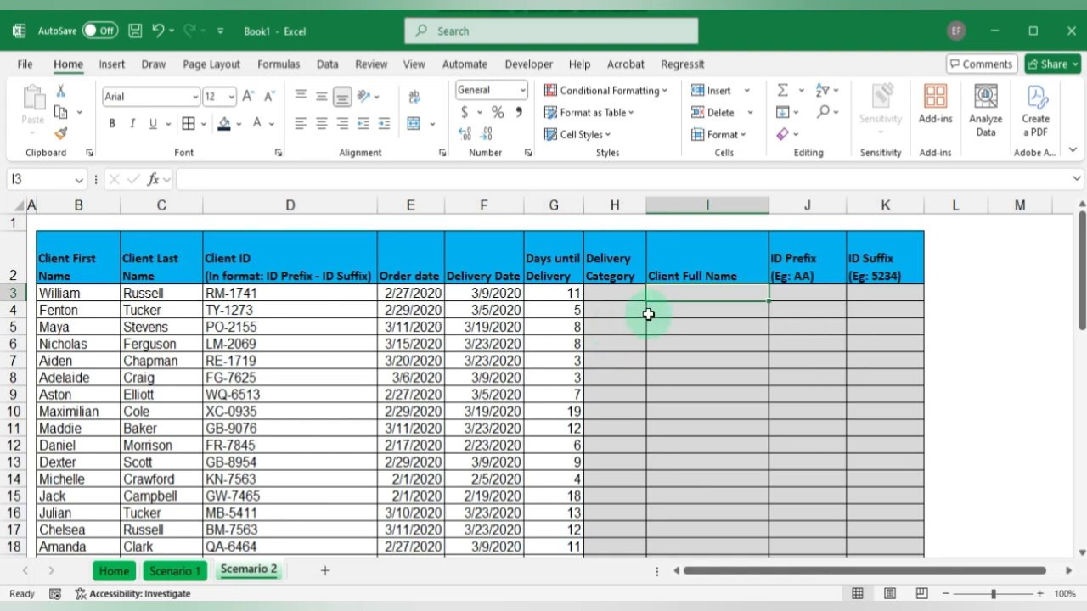
- Start an IF formula in H3 of the Delivery Category column with the logical test G3>=10
click(616, 294)
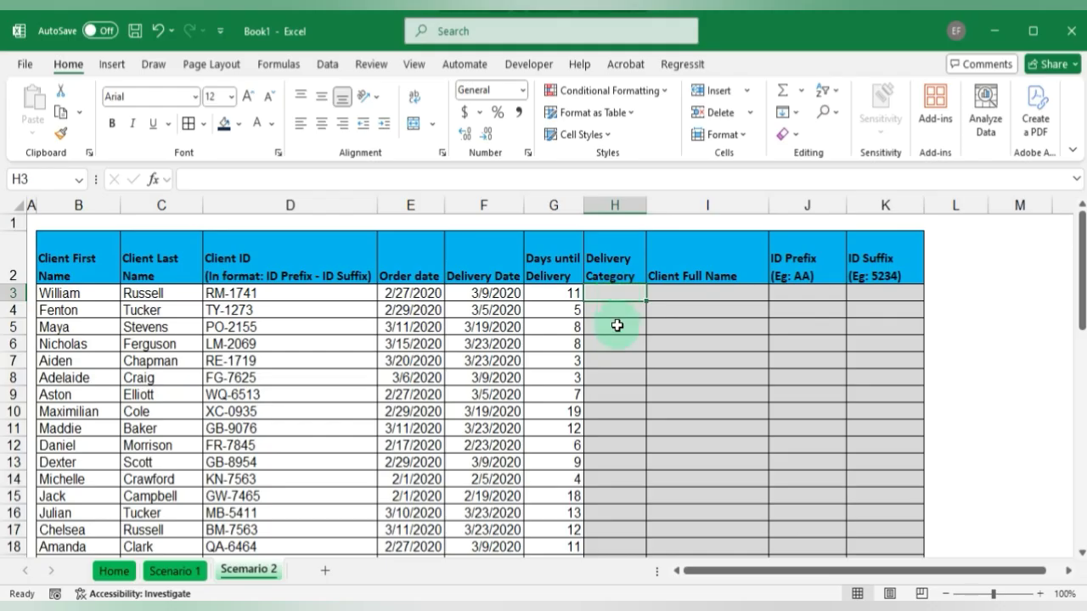
click(625, 326)
click(620, 293)
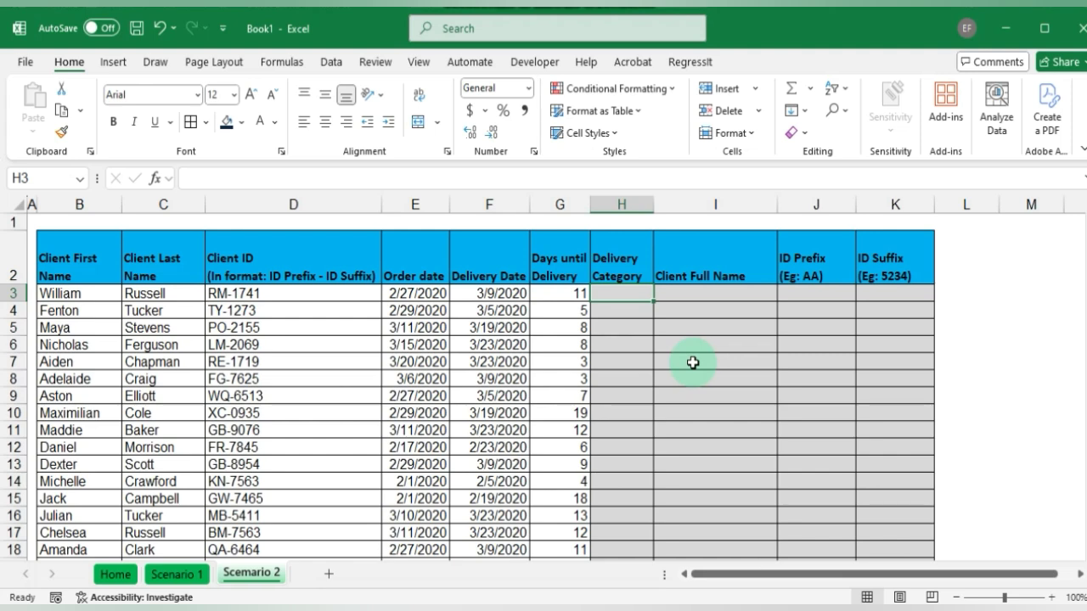
text(=)
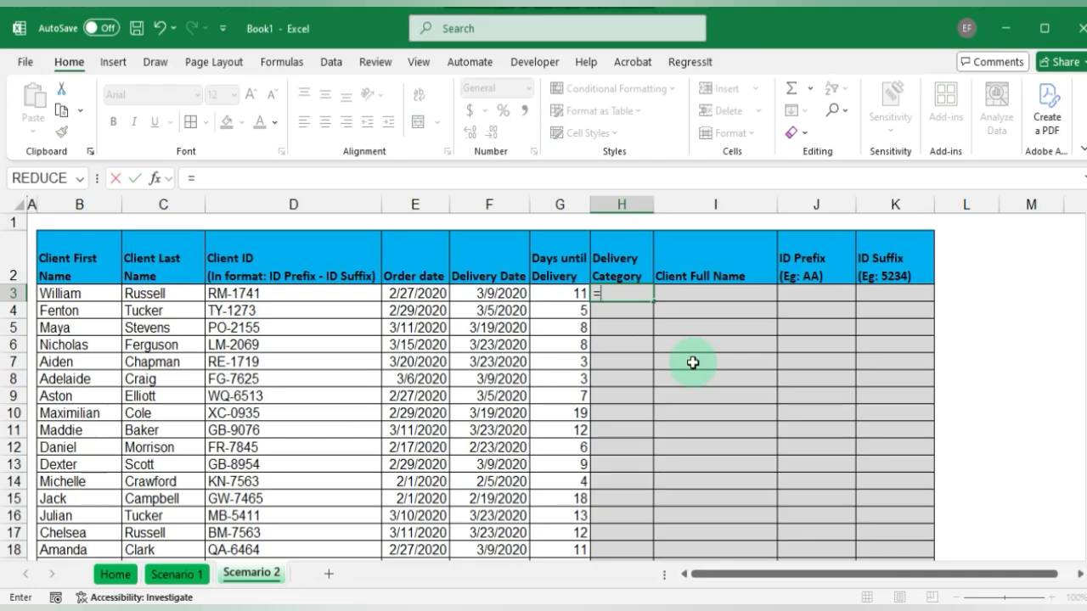
text(IF()
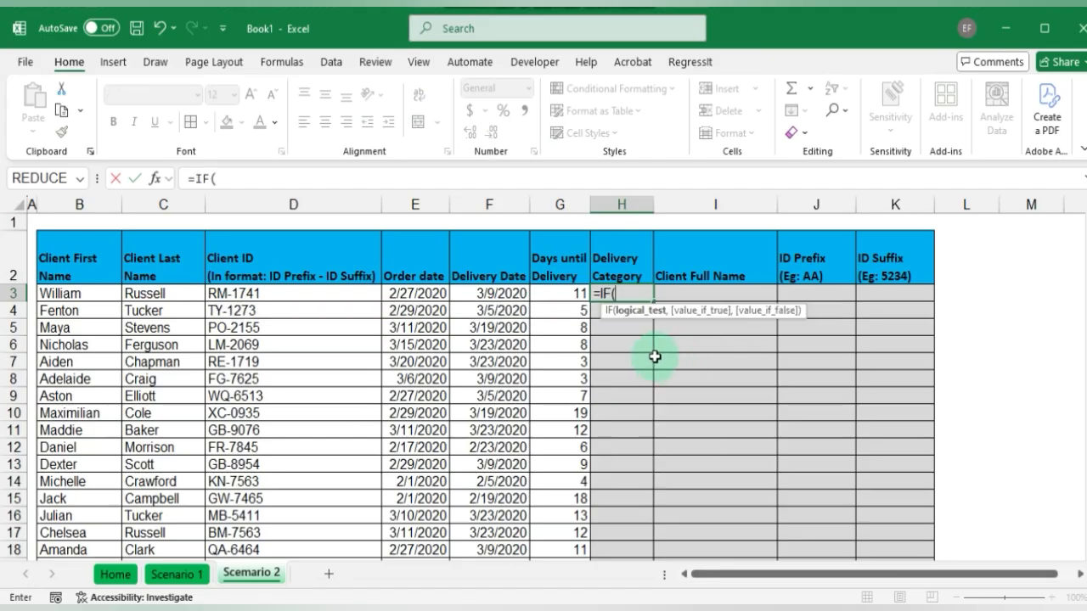
key(BackSpace)
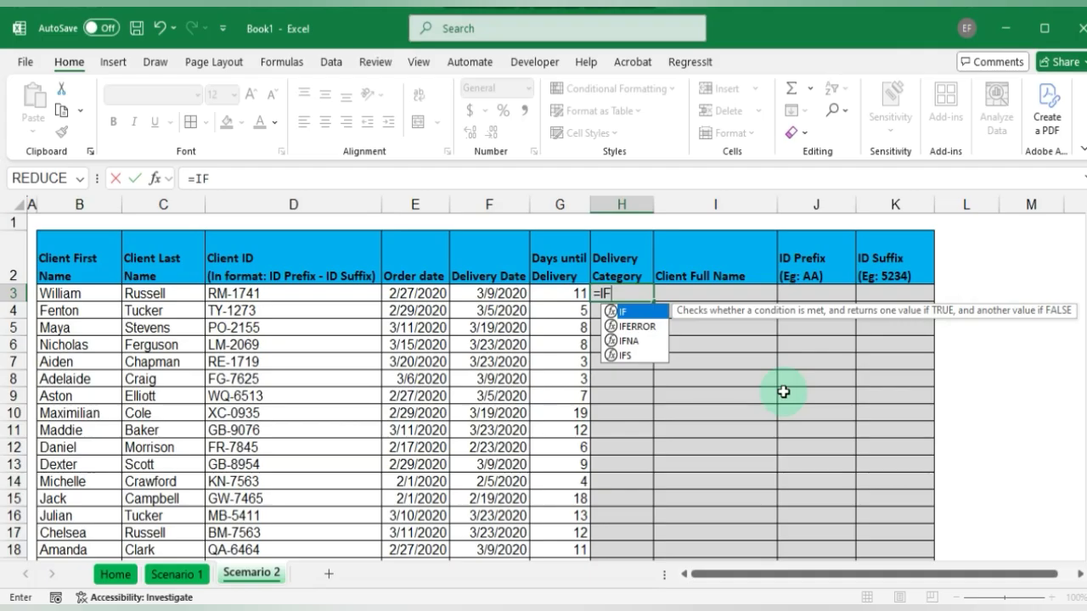
text(()
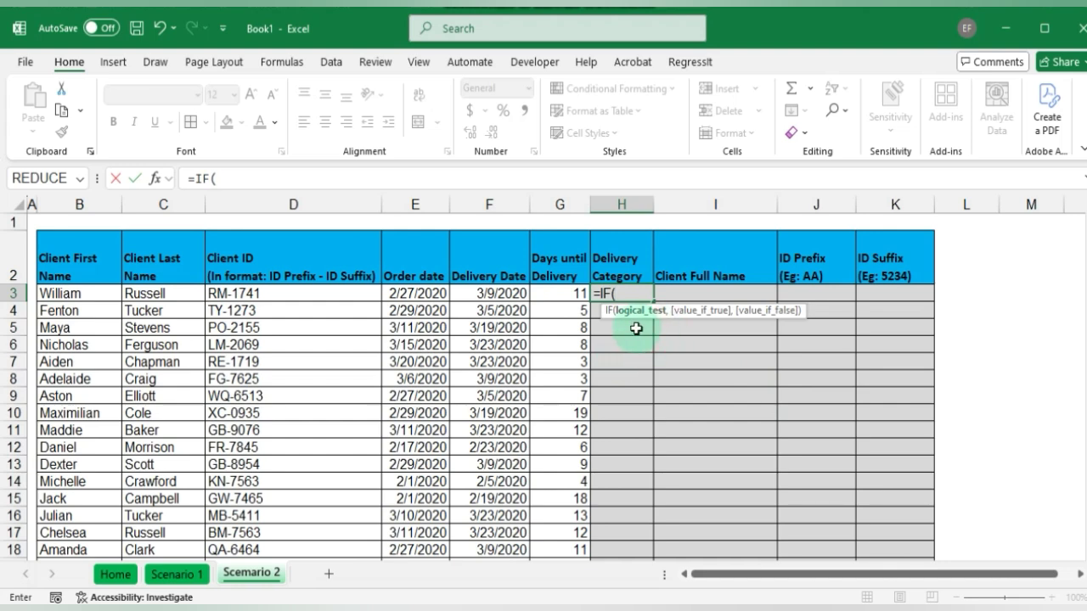
click(577, 296)
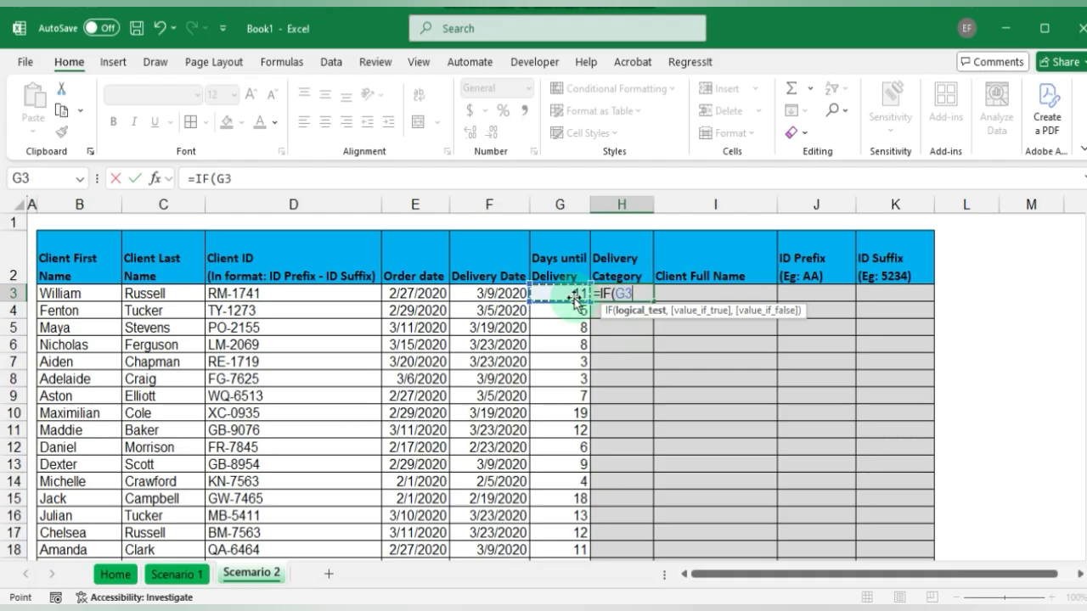
text(>10)
key(BackSpace)
key(BackSpace)
key(BackSpace)
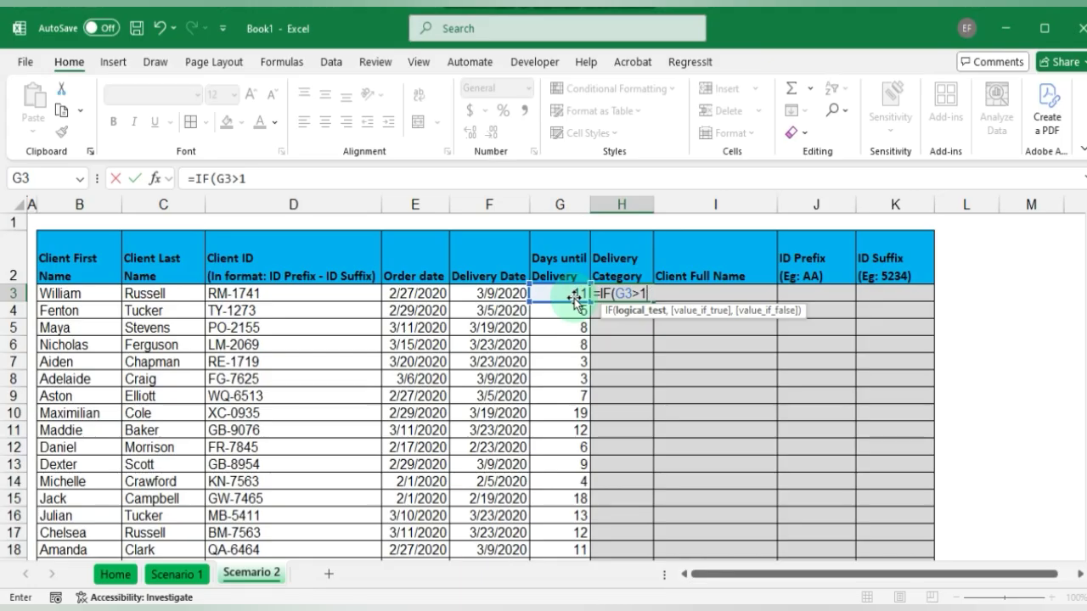
text(>=10,)
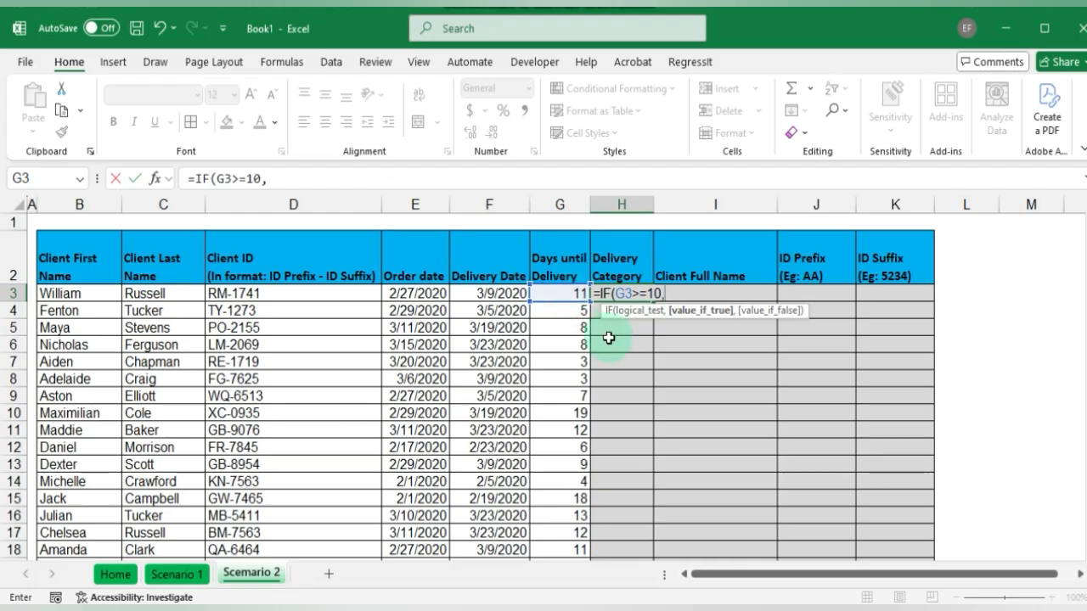
- Make the H3 formula return "Normal" when its G3>=10 test is true
text("N)
key(BackSpace)
text(Norma)
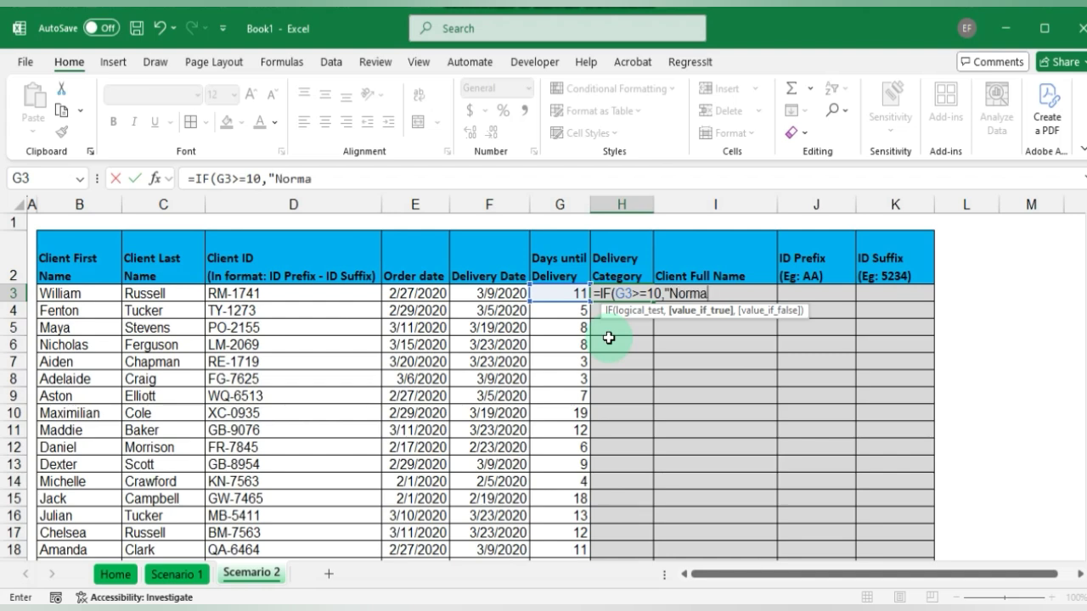
text(l",)
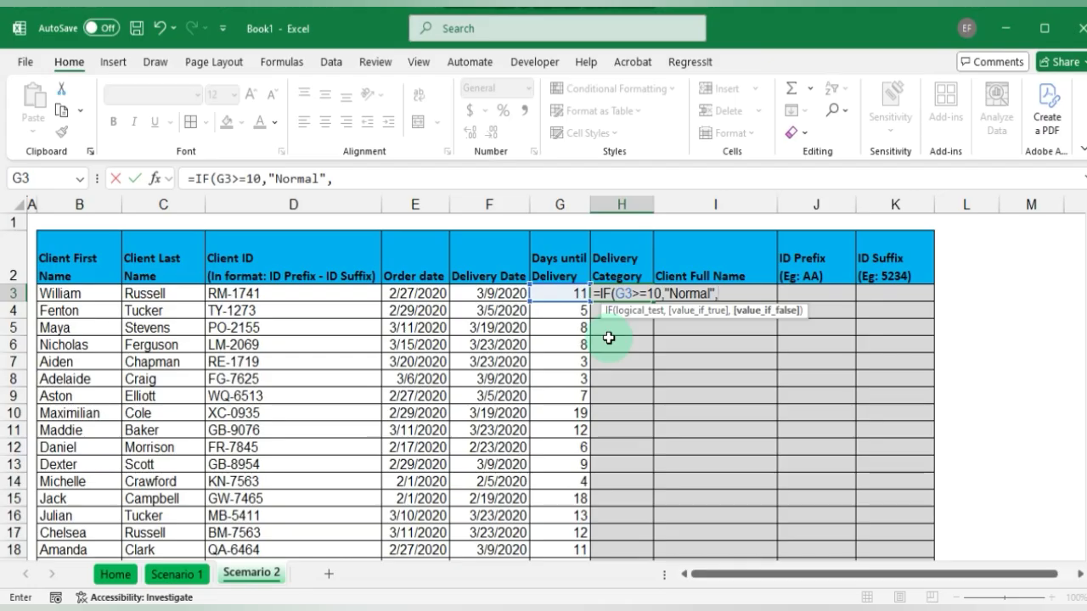
- Complete the H3 formula with a nested IF that returns "Express" when G3>=5 and "Priority" otherwise
text(IF()
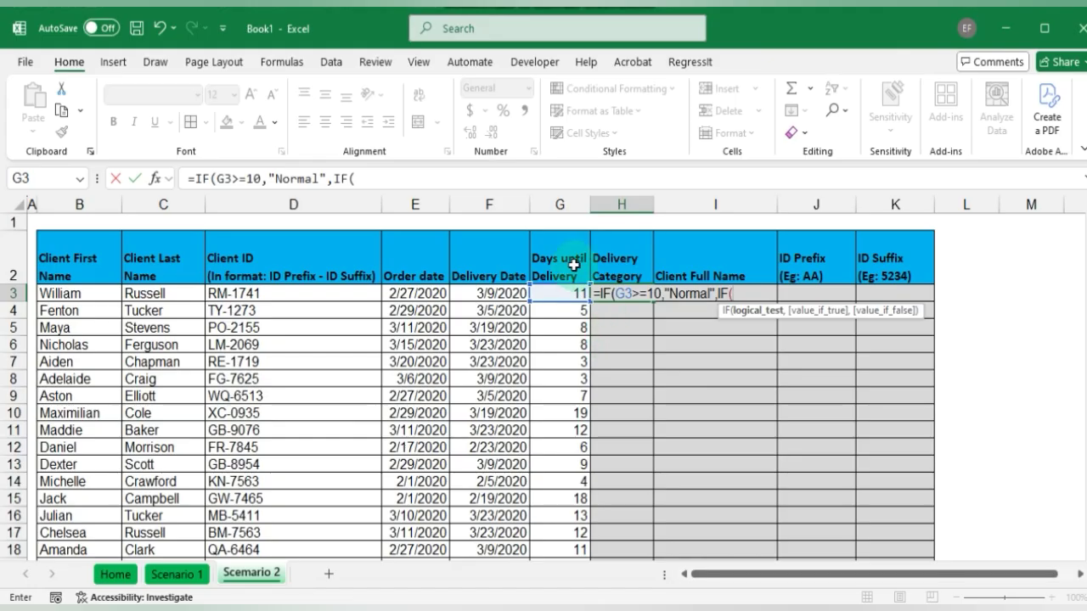
click(562, 296)
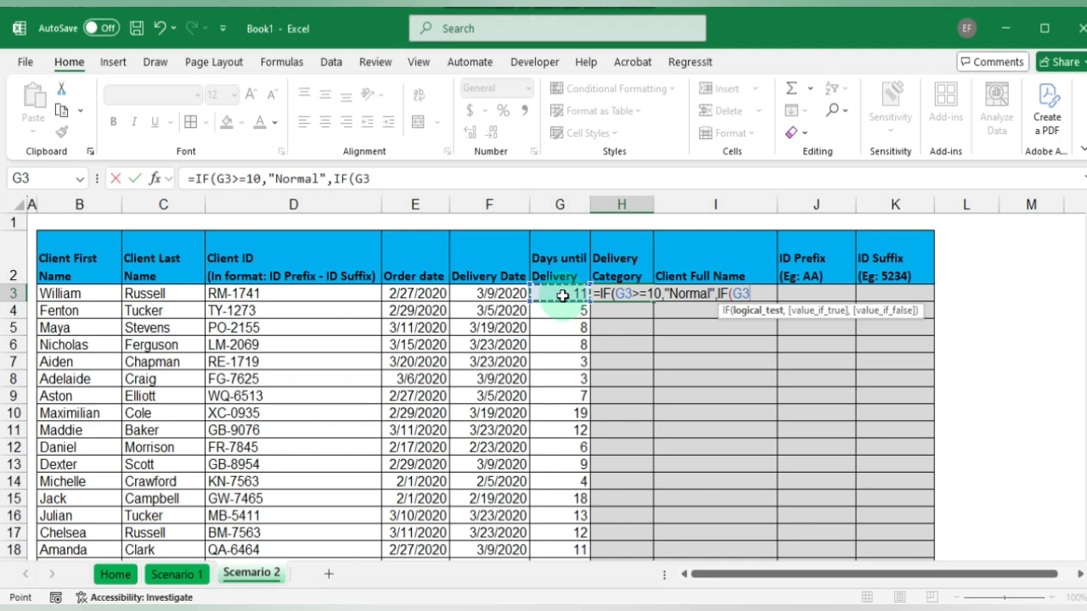
text(>=5)
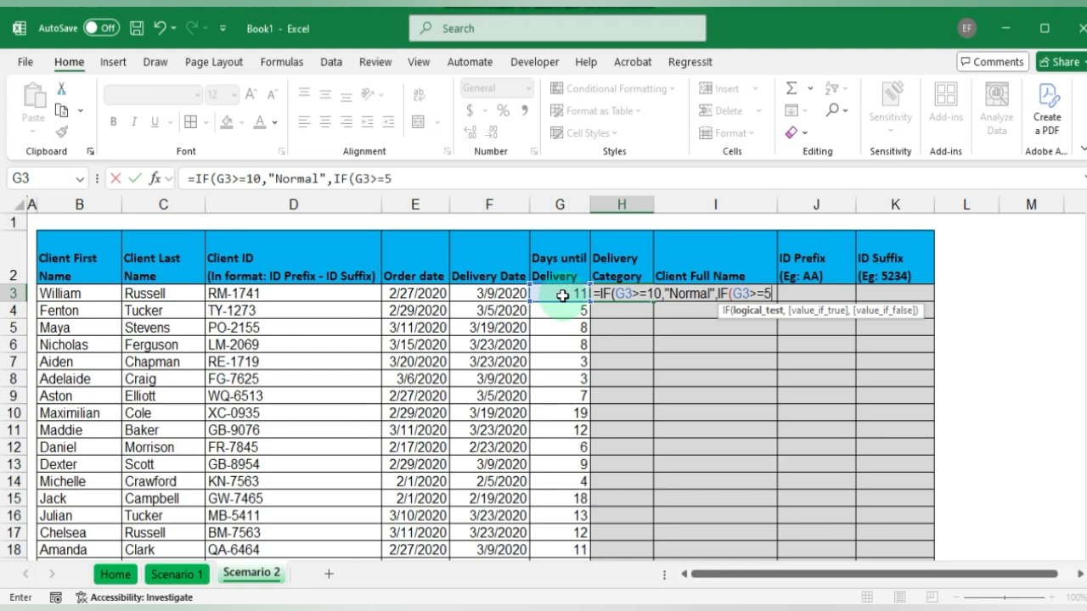
text(,)
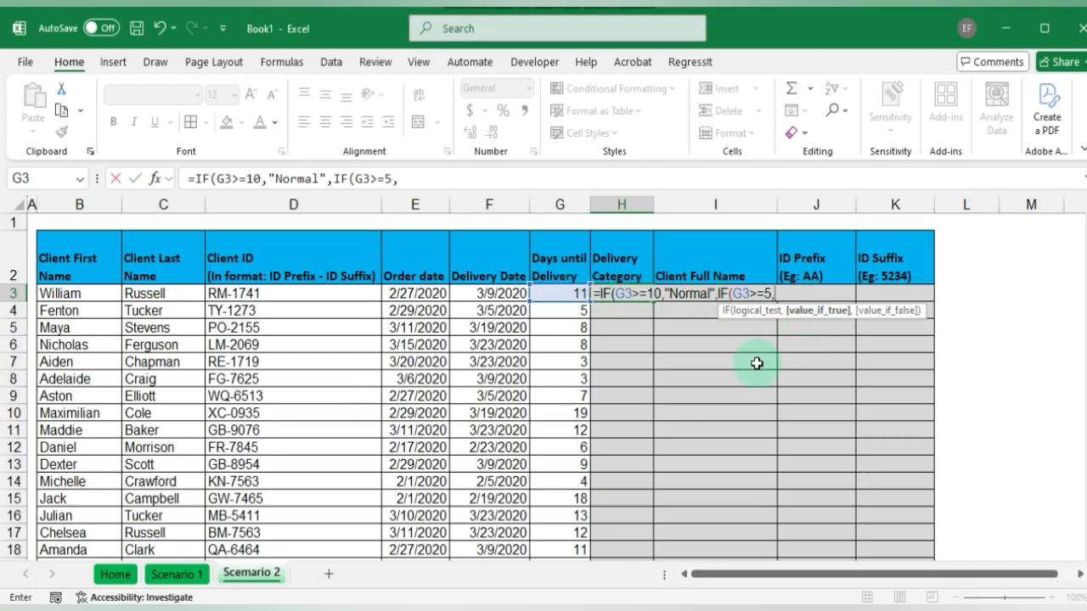
text("Express")
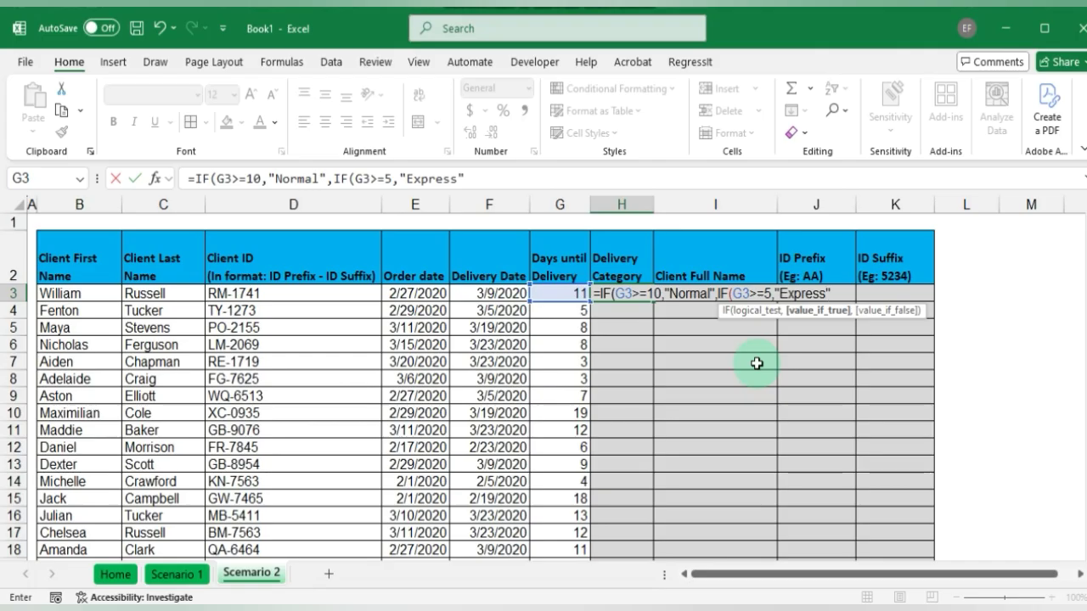
text(,)
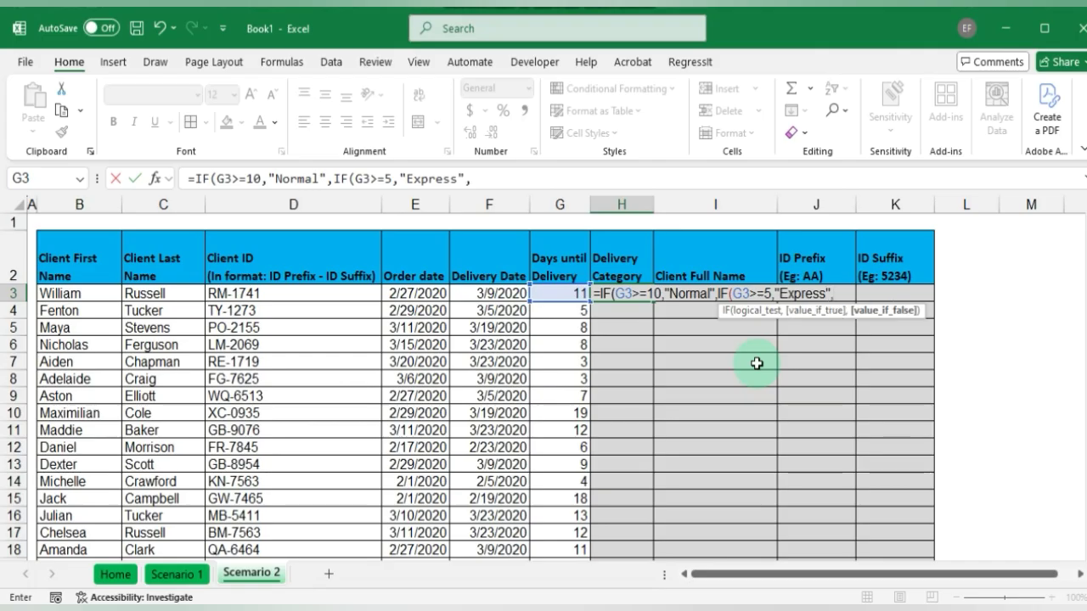
text("Priority)
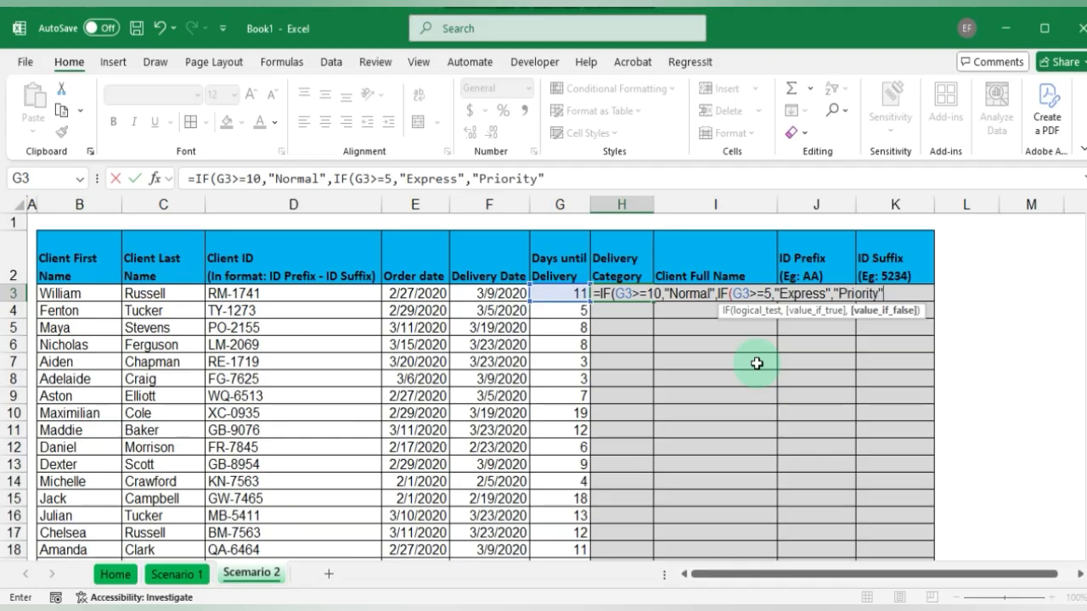
text("))
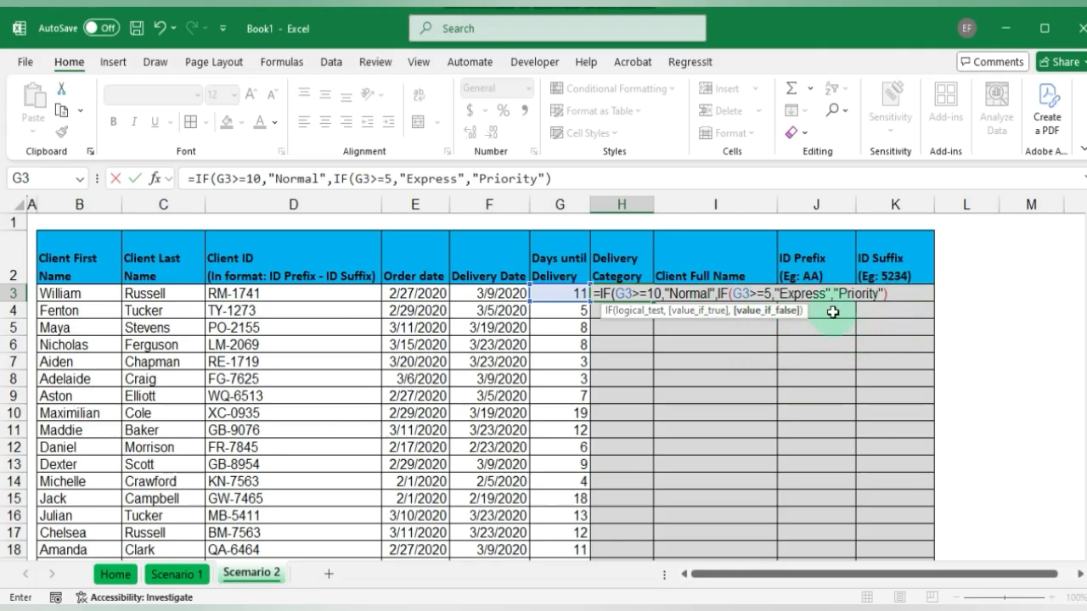
text())
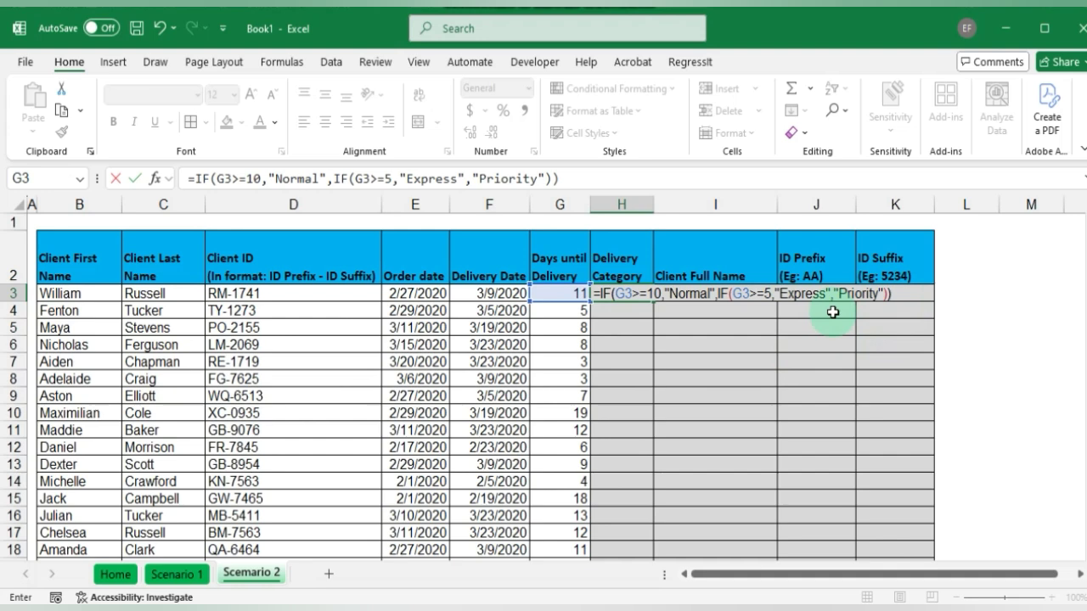
key(Return)
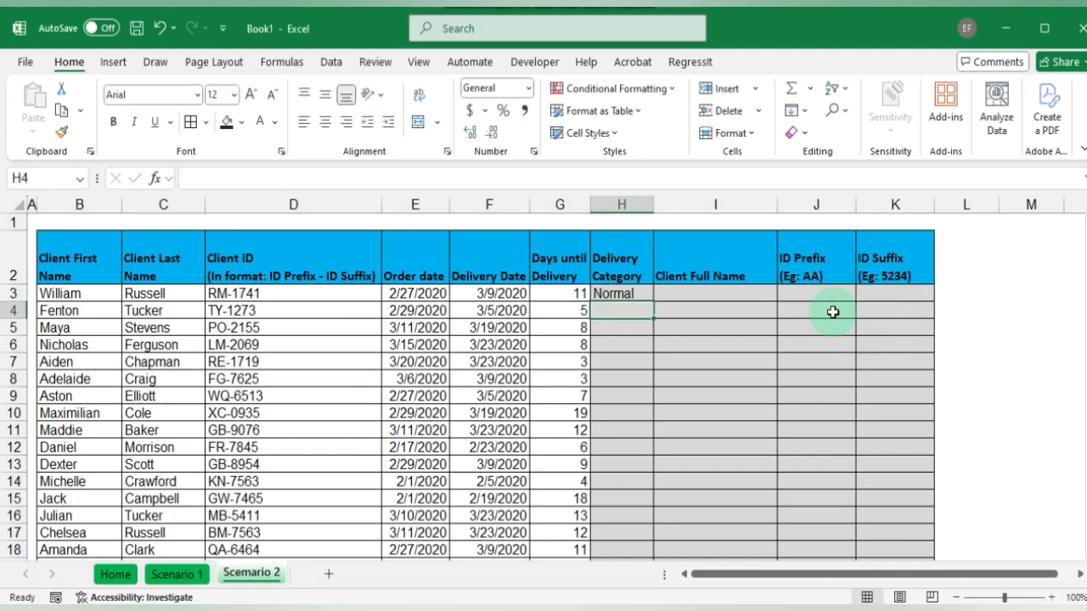
- Reopen the nested IF formula in H3, review its conditions and results, and leave the cell
click(636, 293)
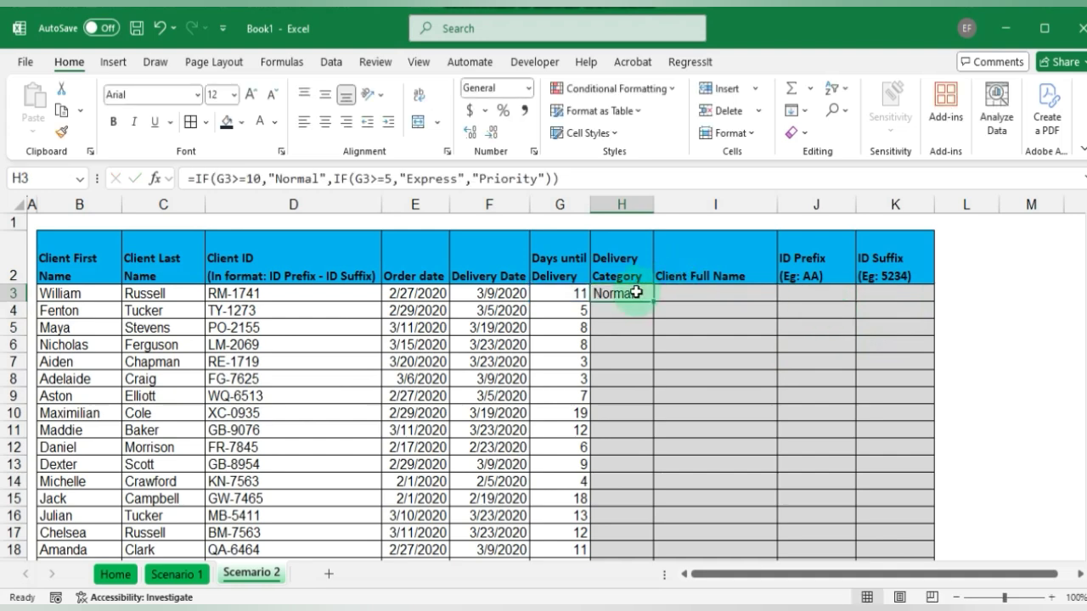
double_click(636, 293)
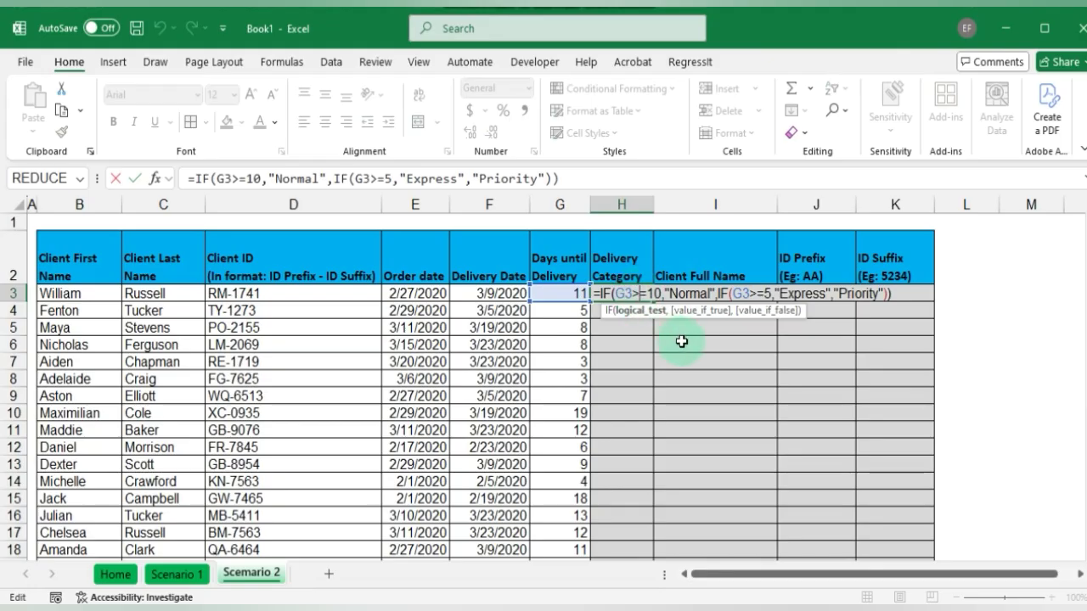
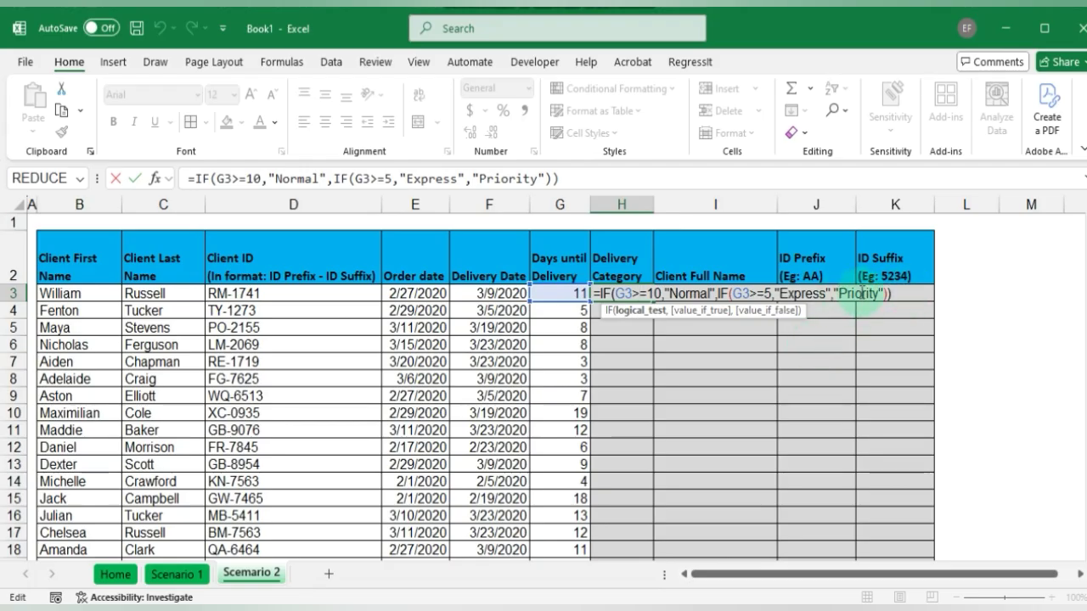
click(897, 296)
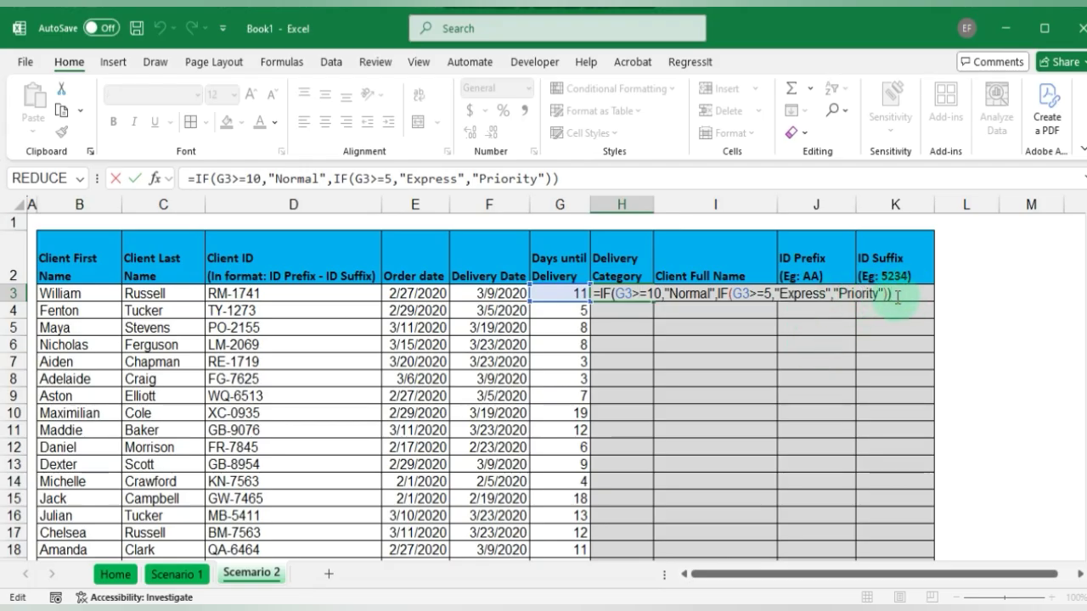
key(Return)
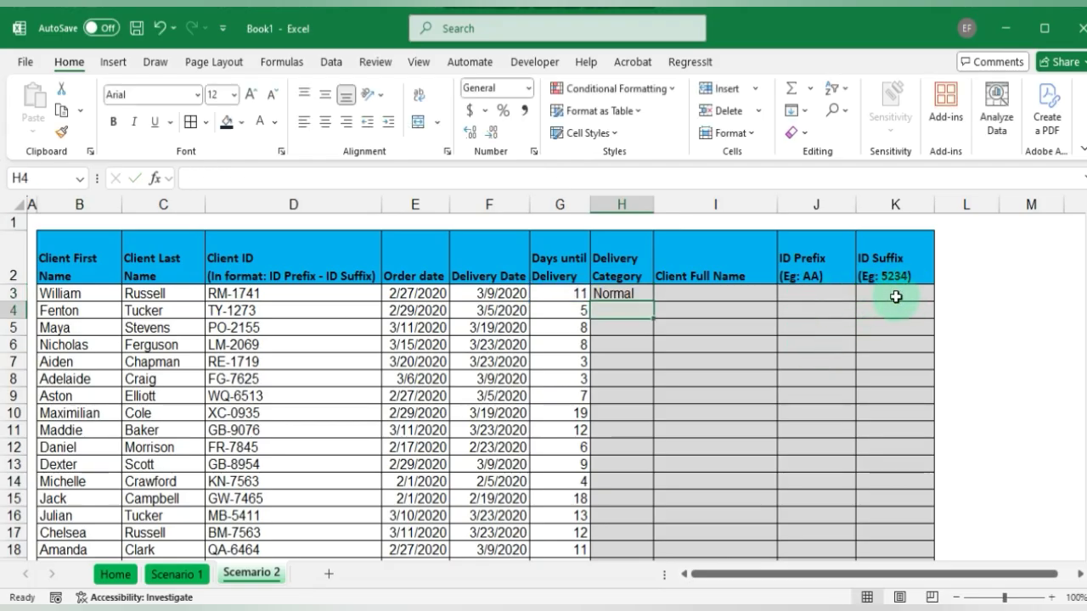
- Fill the H3 formula down the Delivery Category column to H52 and check the results
click(635, 293)
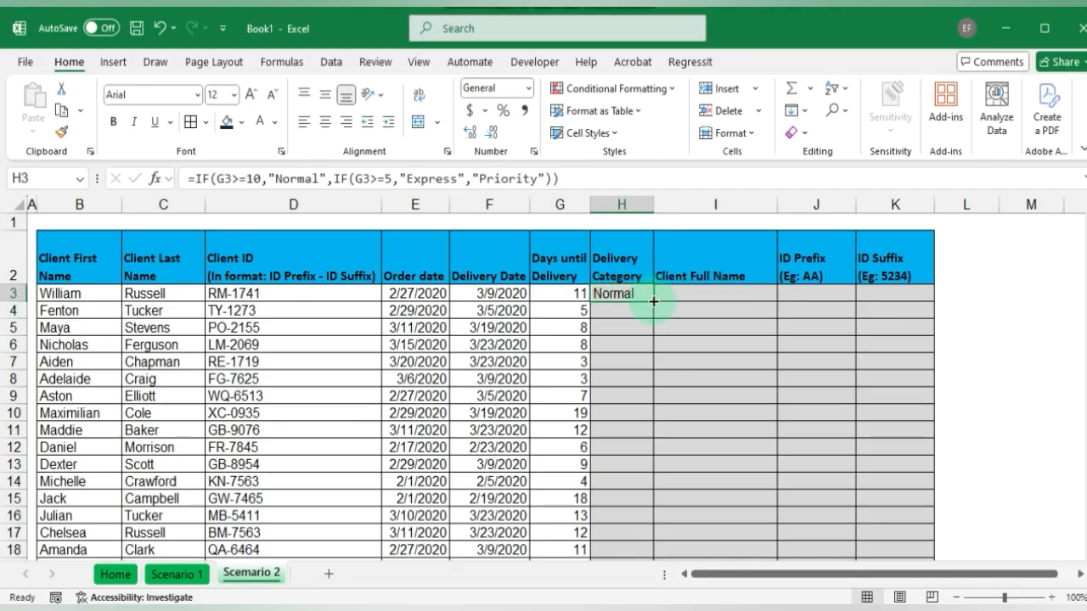
double_click(653, 302)
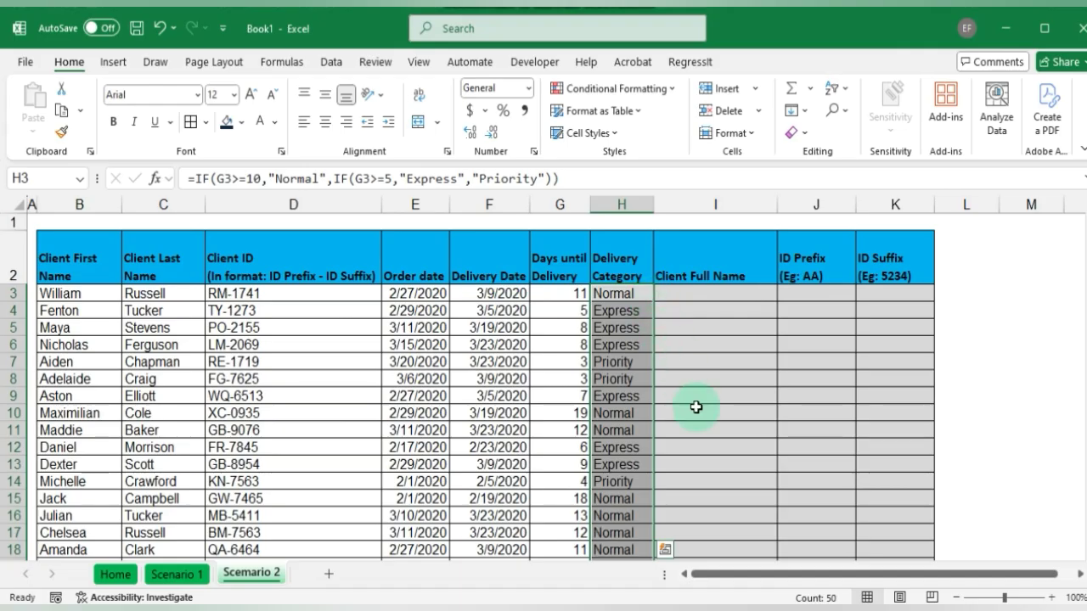
scroll(695, 408, down, 9)
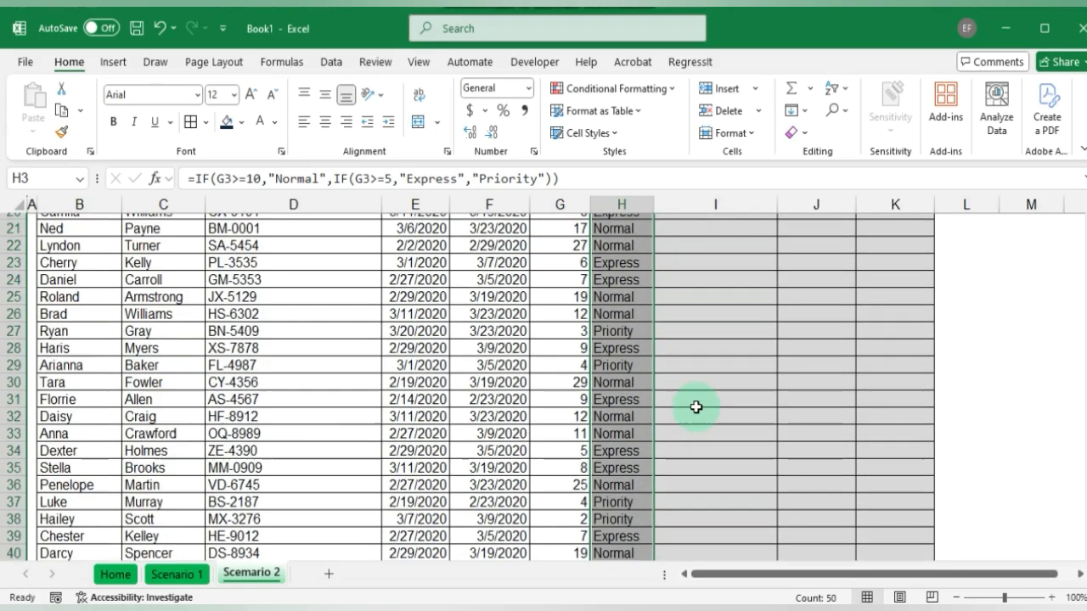
scroll(695, 408, down, 3)
scroll(695, 408, up, 5)
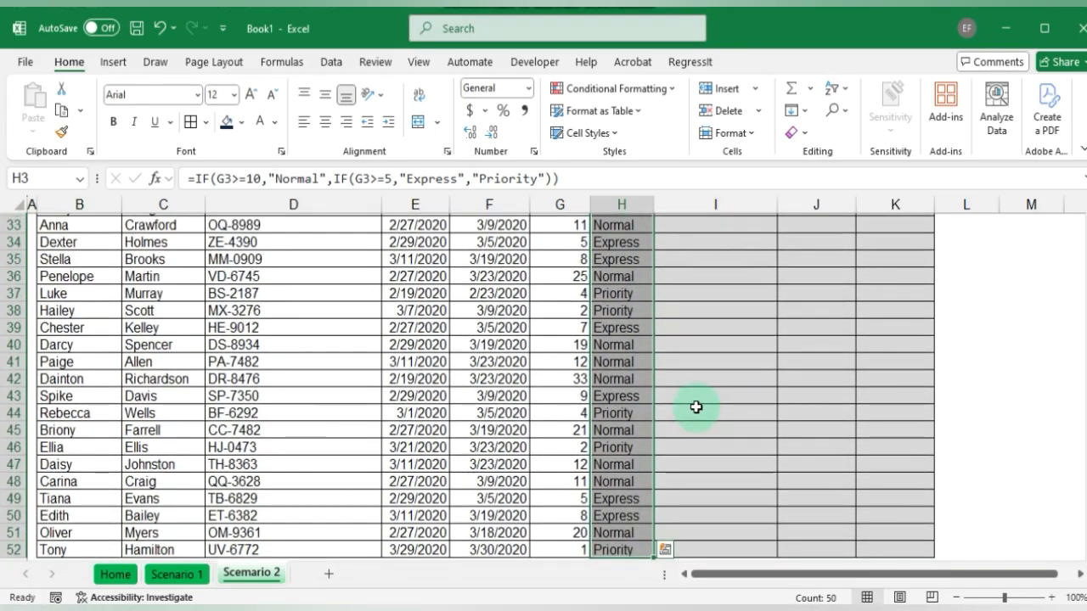
scroll(695, 407, up, 7)
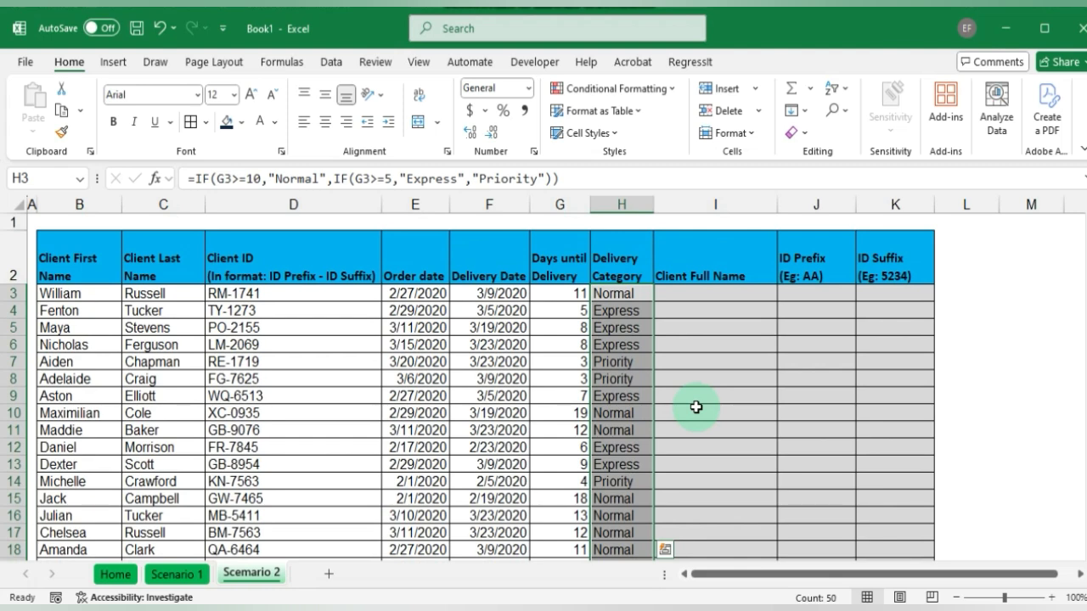
- Insert a blank column before the Client Full Name column
click(716, 206)
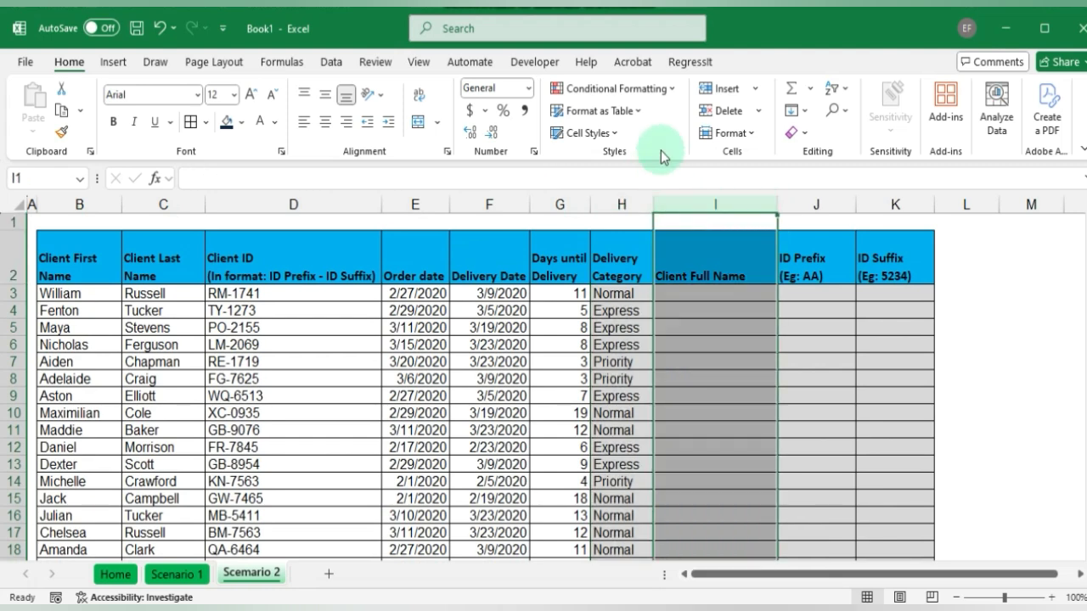
click(723, 88)
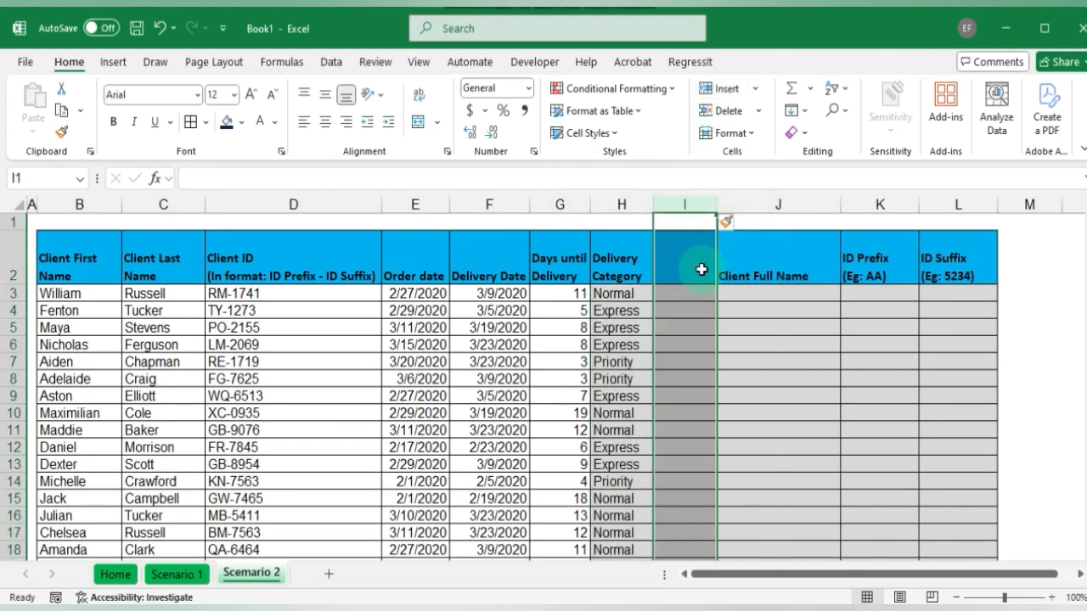
click(688, 268)
- Copy the Delivery Category header from H2 into I2 of the new column
click(609, 259)
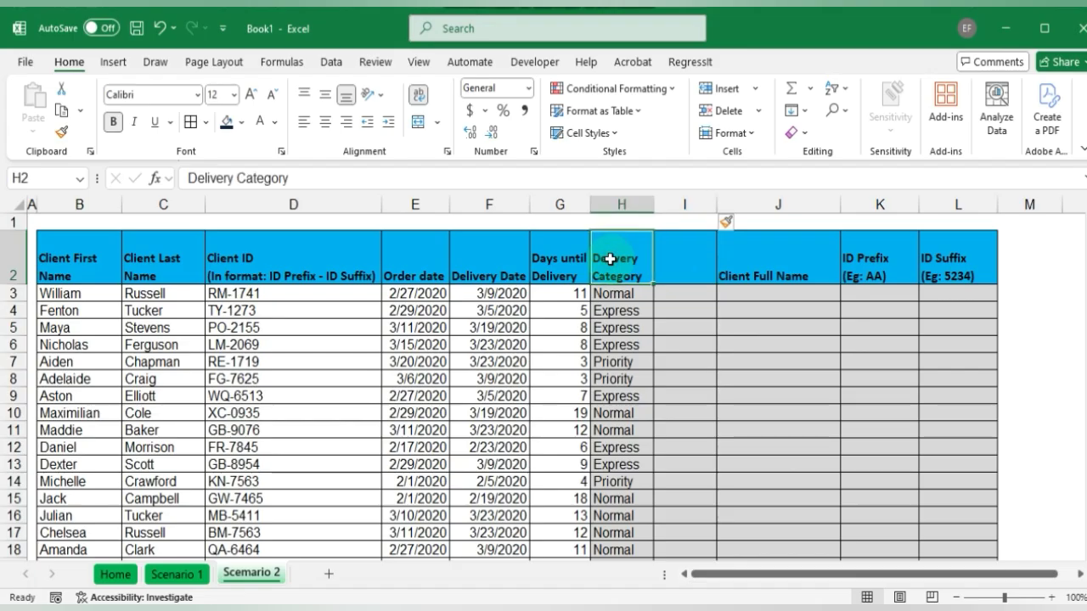
key(shift+Right)
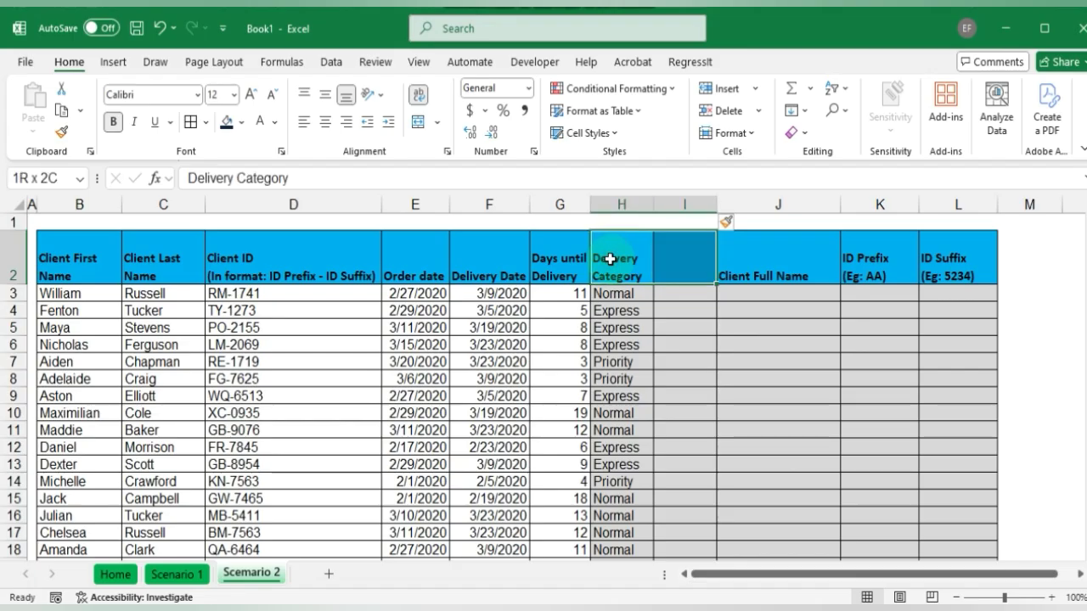
key(Left)
key(Right)
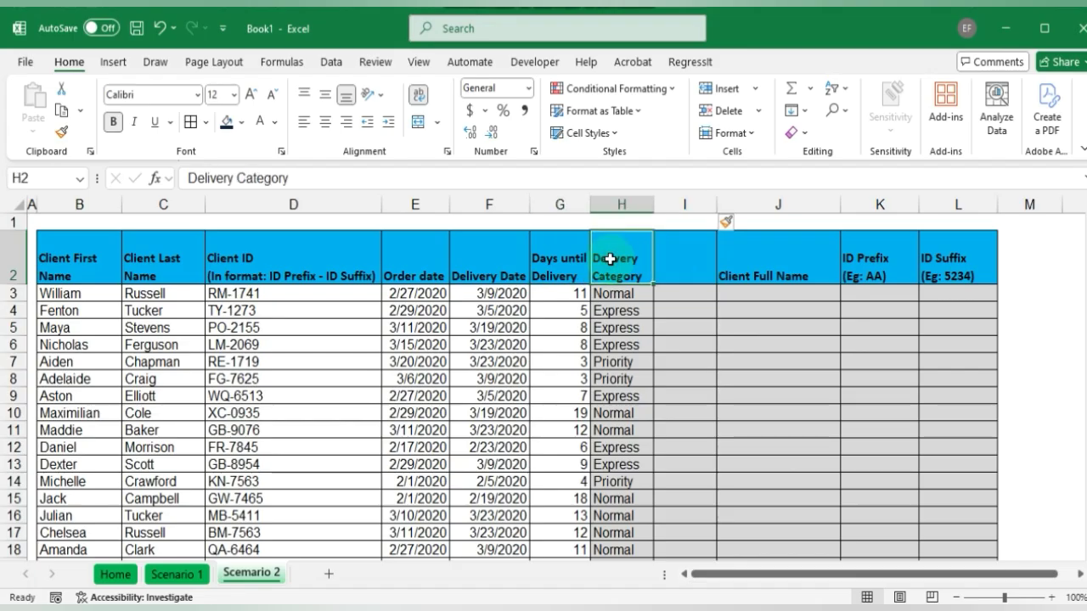
key(ctrl+c)
key(Right)
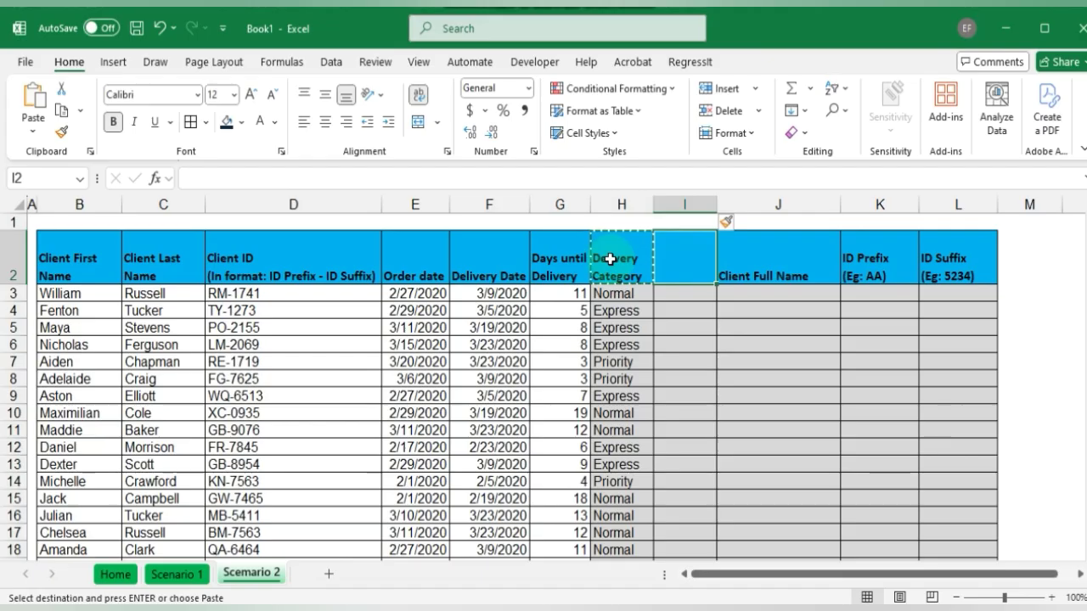
key(ctrl+v)
- Start an IFS formula in I3 that returns "Normal" when G3>=10
click(694, 292)
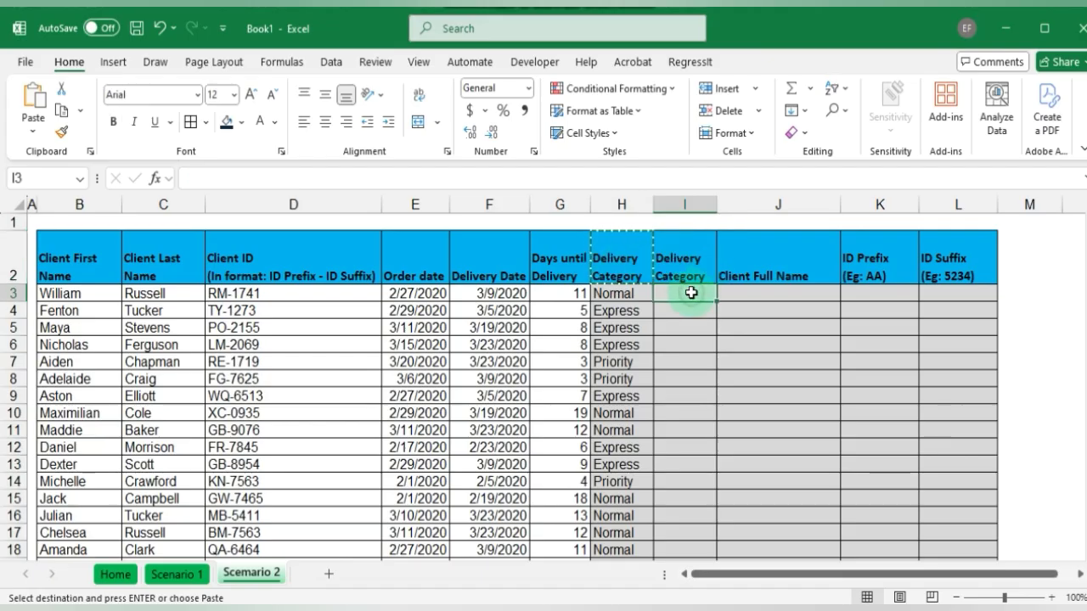
text(=)
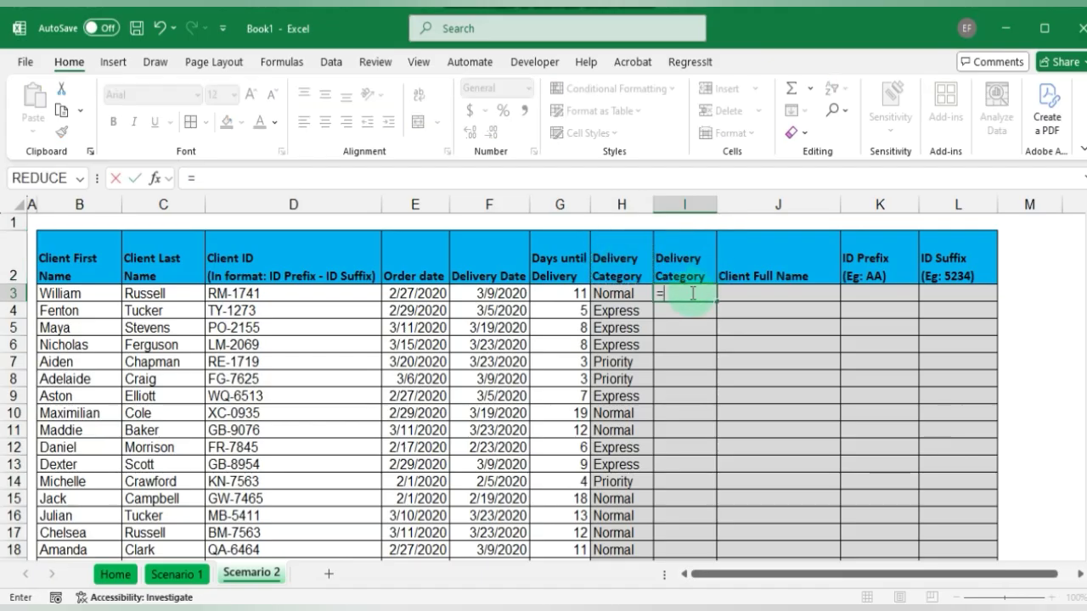
text(I)
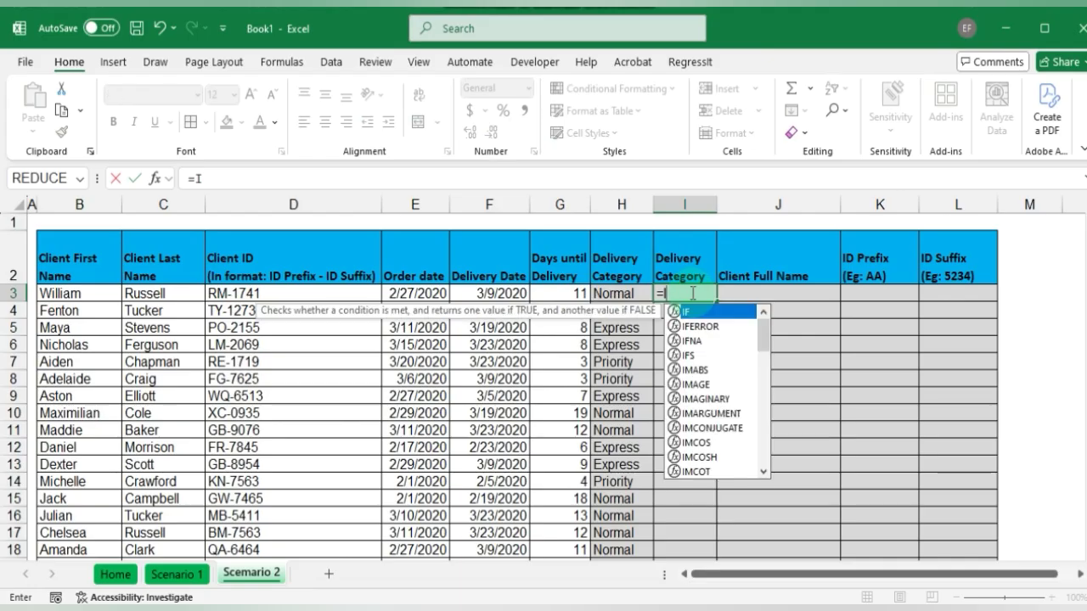
text(FS)
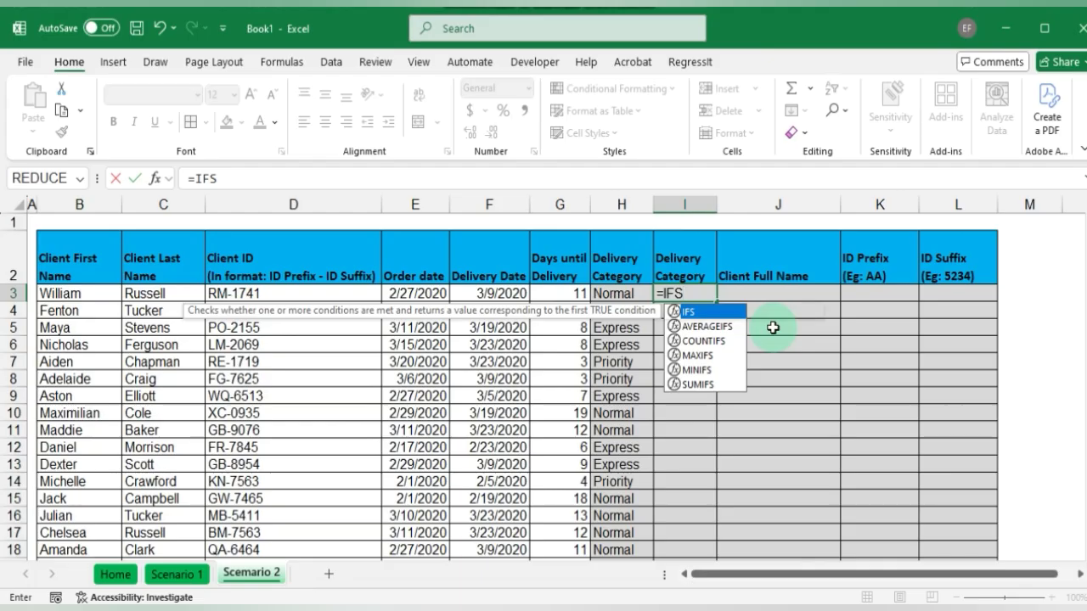
text(()
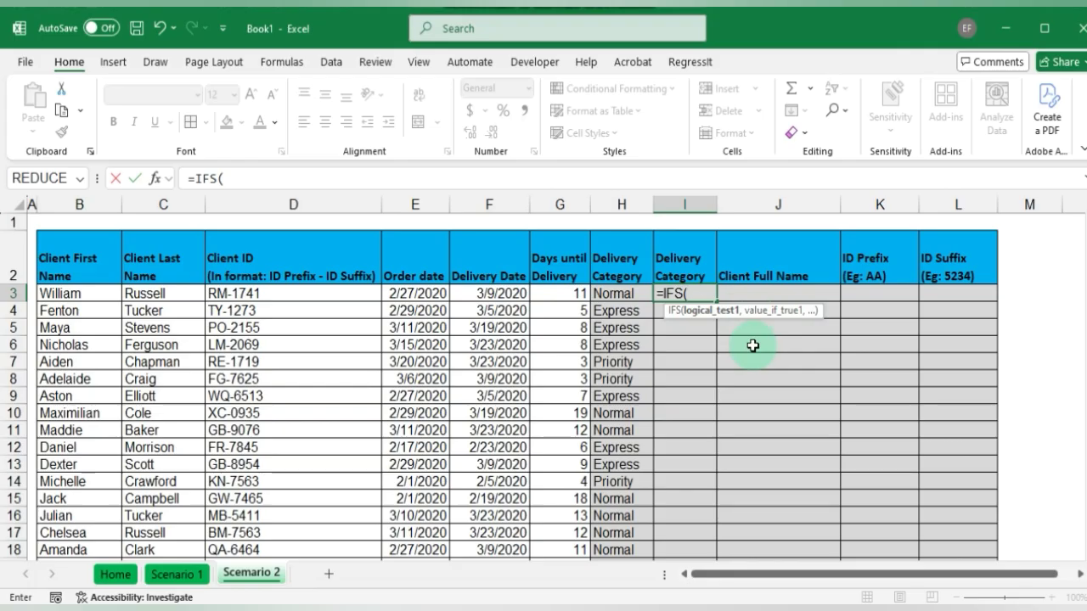
click(560, 290)
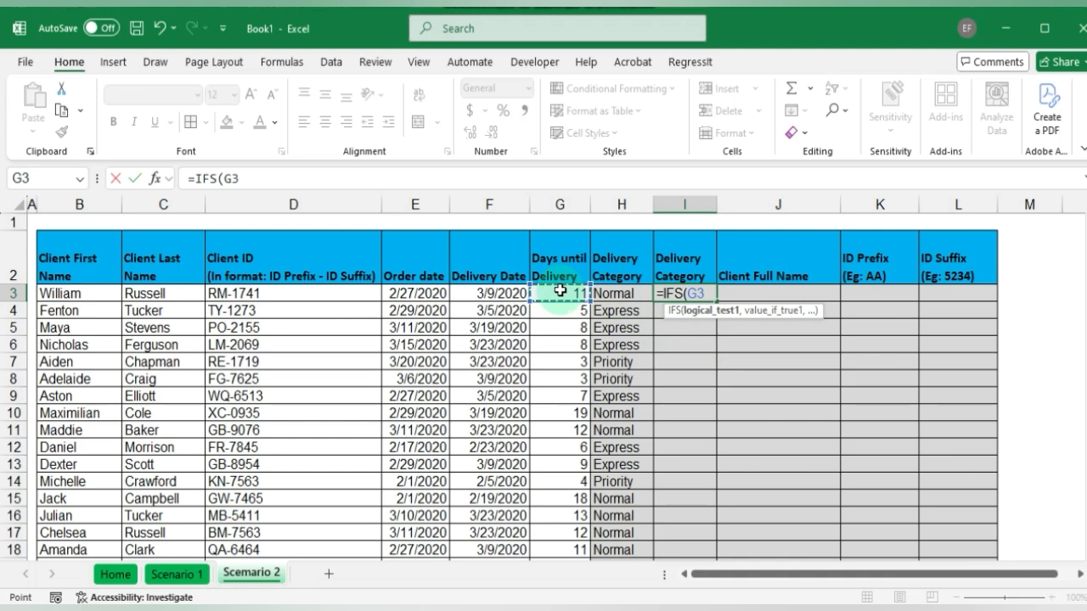
text(>=10)
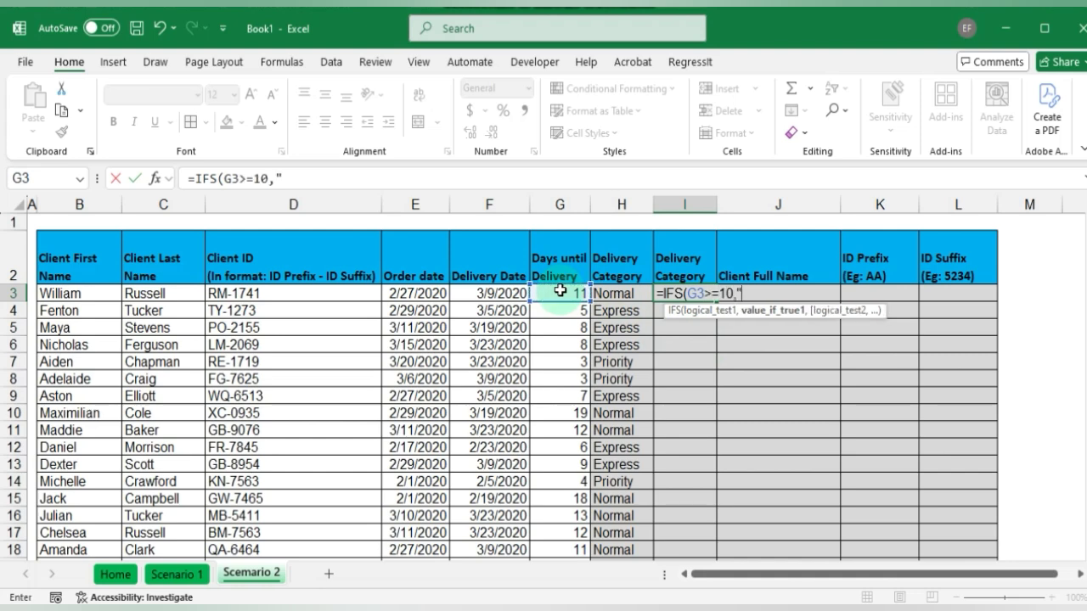
text(,"Normal")
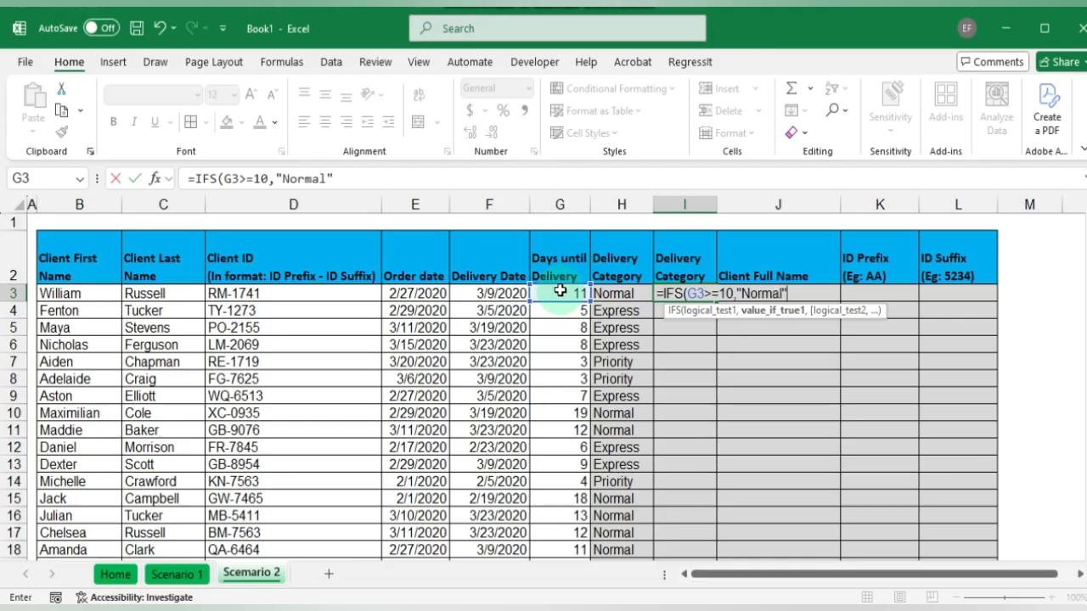
text(,)
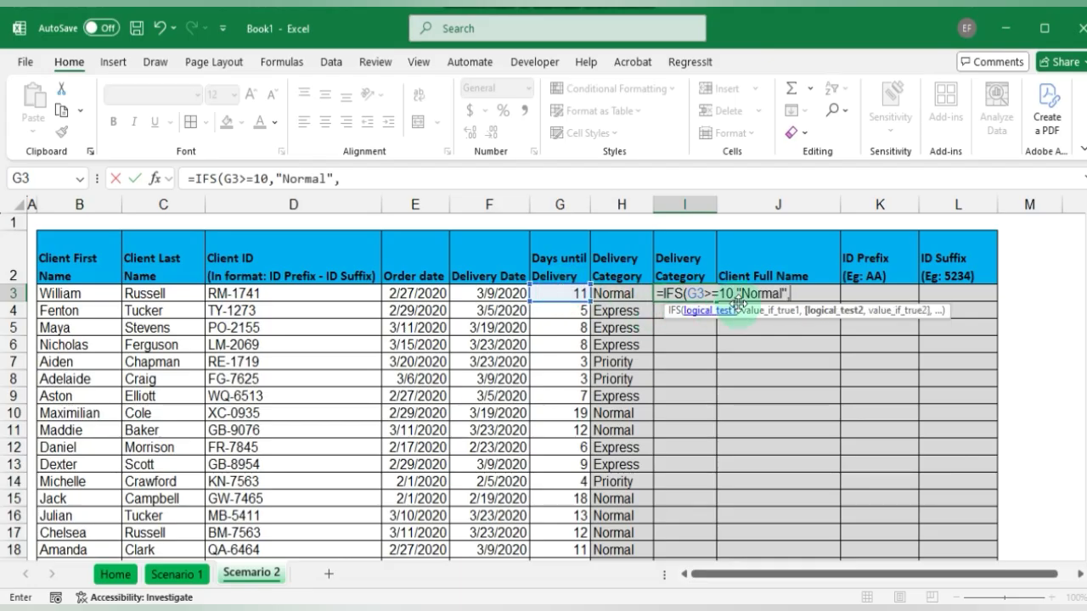
- Add a second condition to the I3 IFS formula that returns "Express" when G3>=5
click(573, 295)
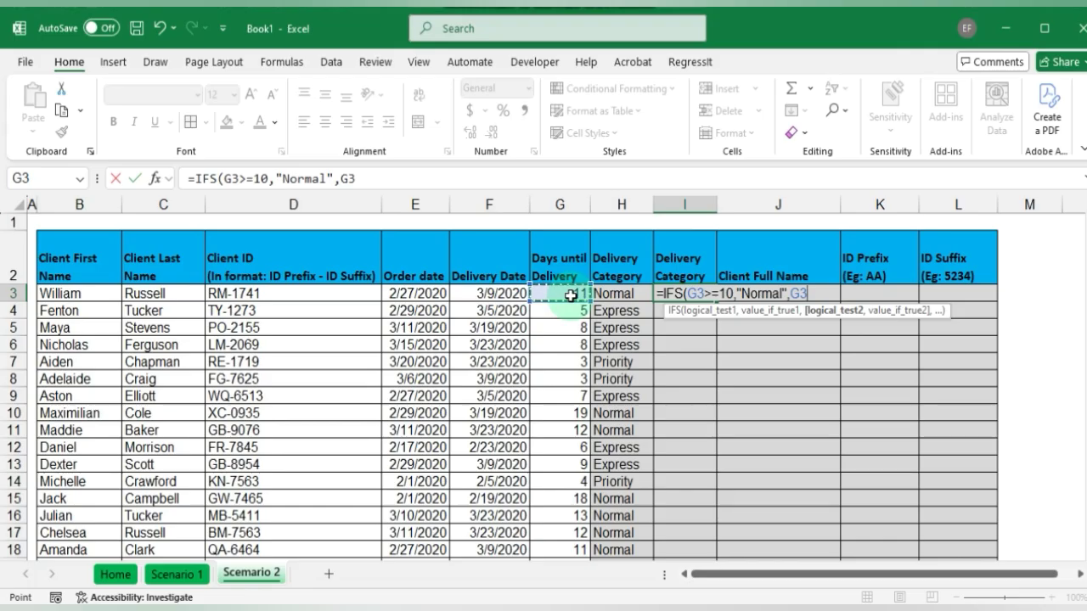
text(>)
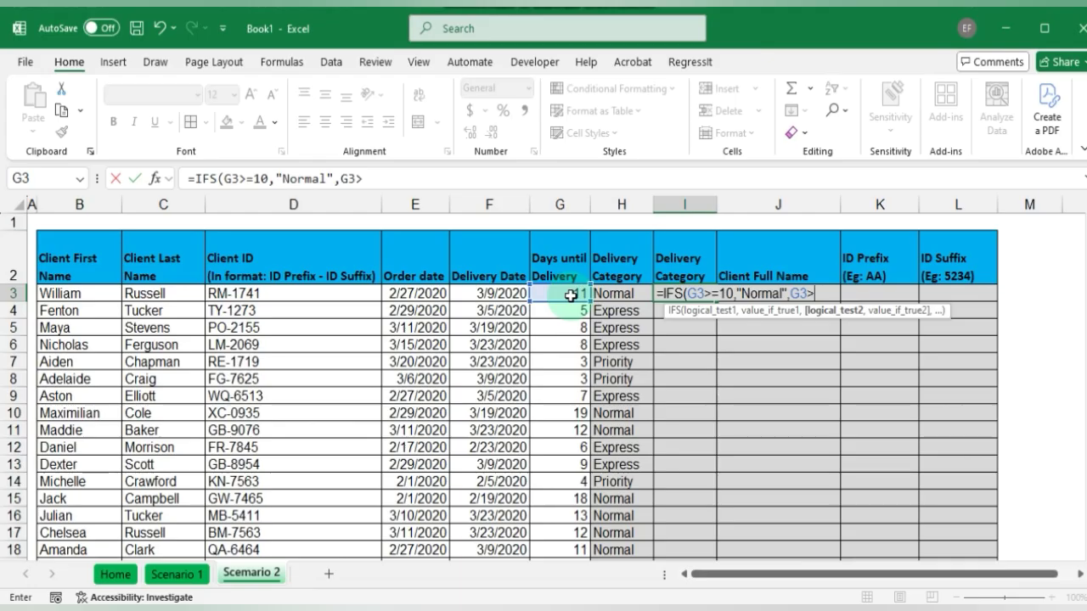
text(=5,)
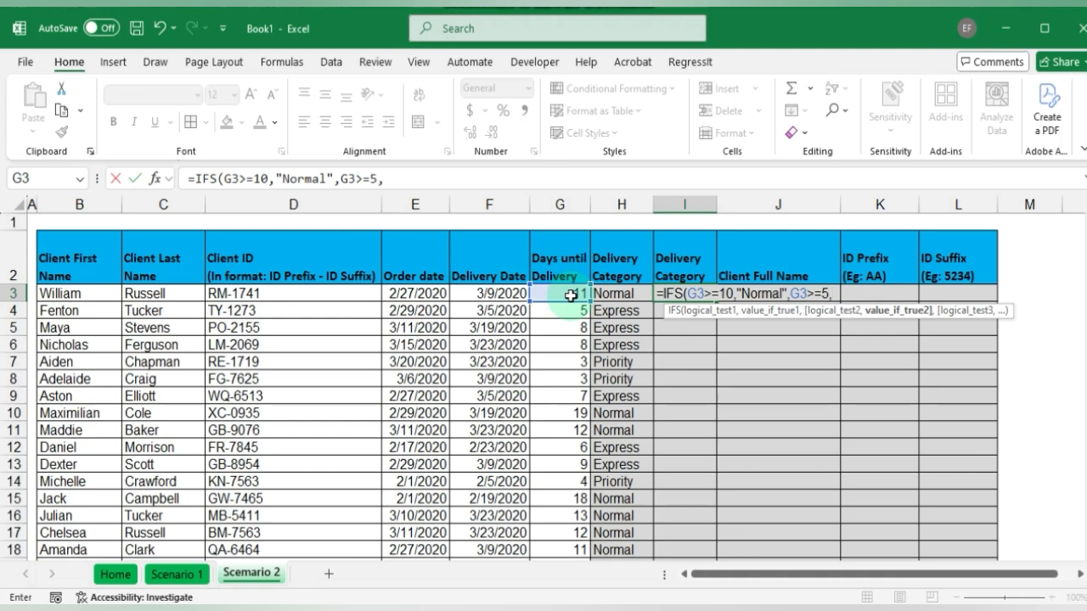
text("Express)
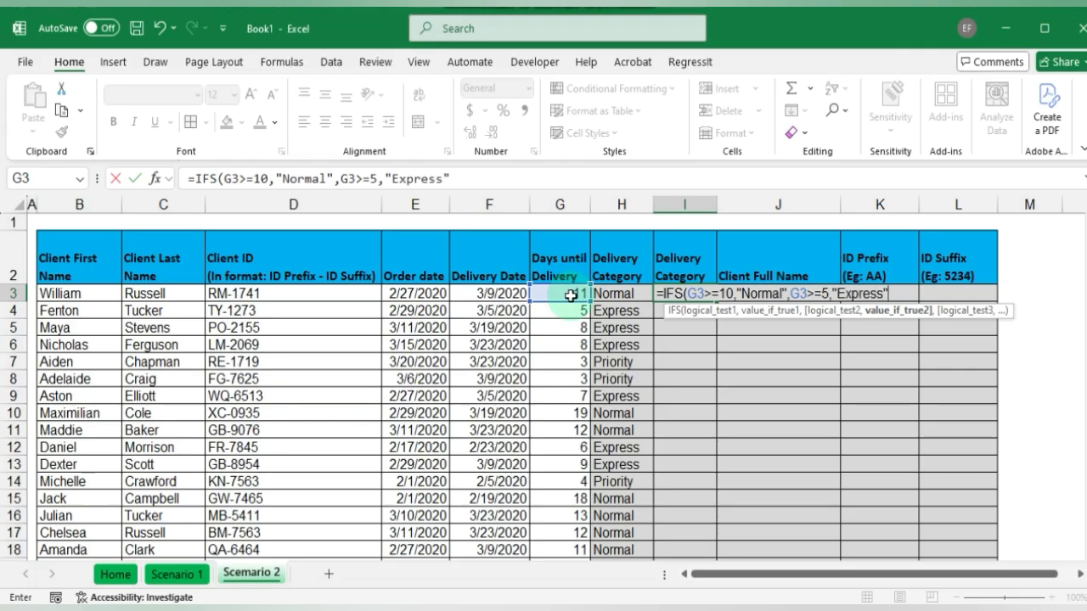
text(",)
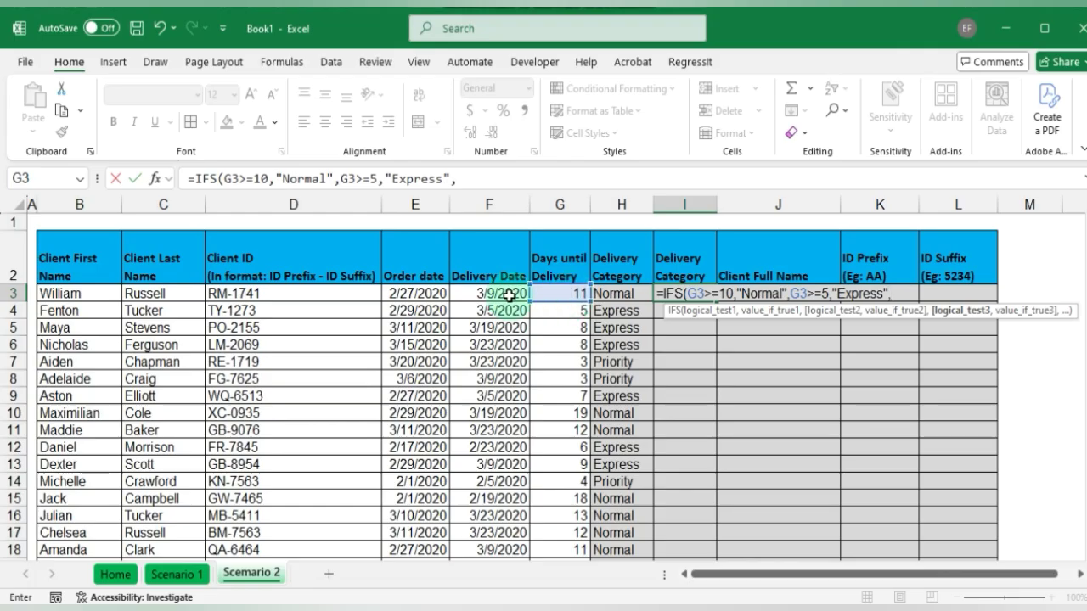
- Complete the I3 IFS formula with G3>5 returning "Priority" and fill it down column I
click(554, 294)
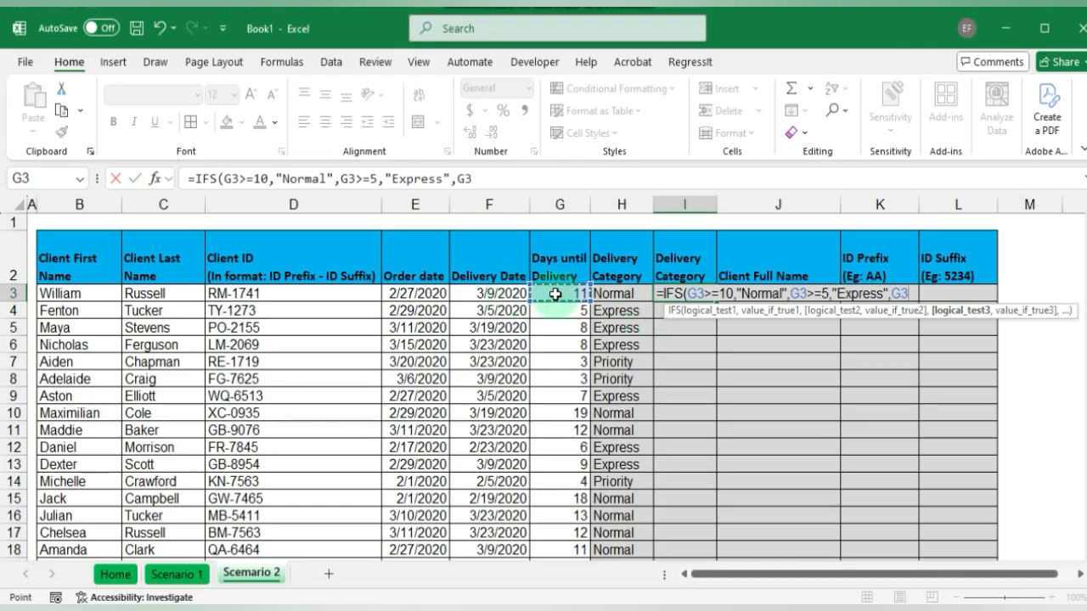
text(>5)
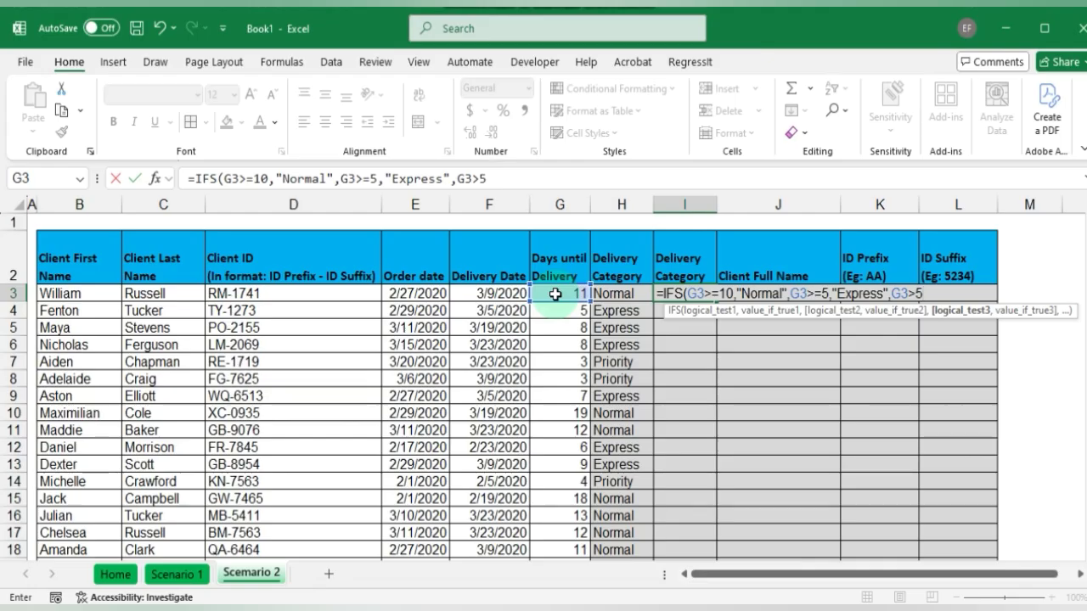
text(,)
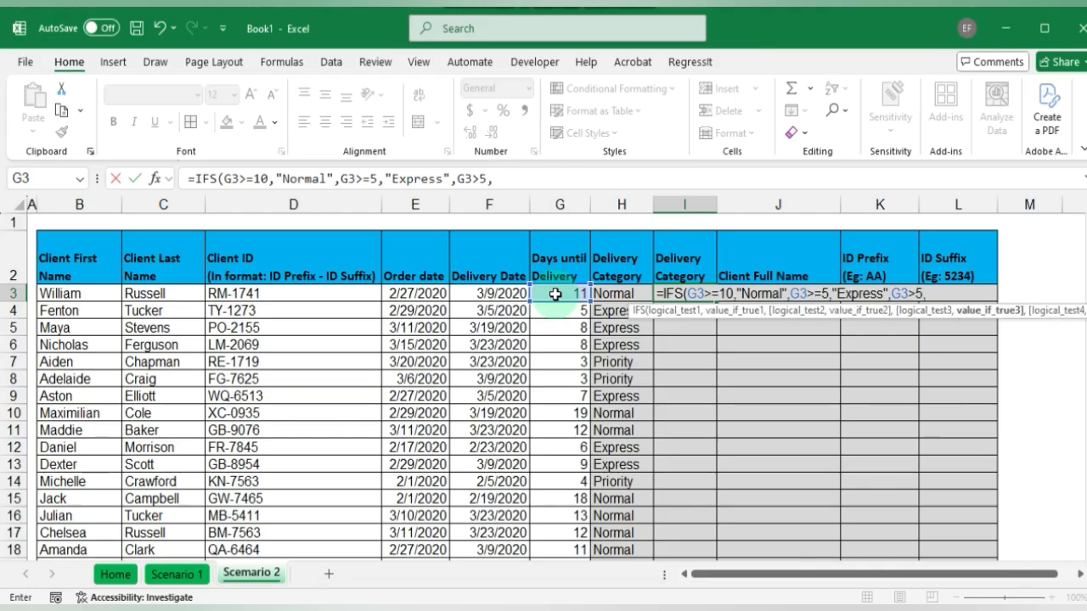
text("Priority)
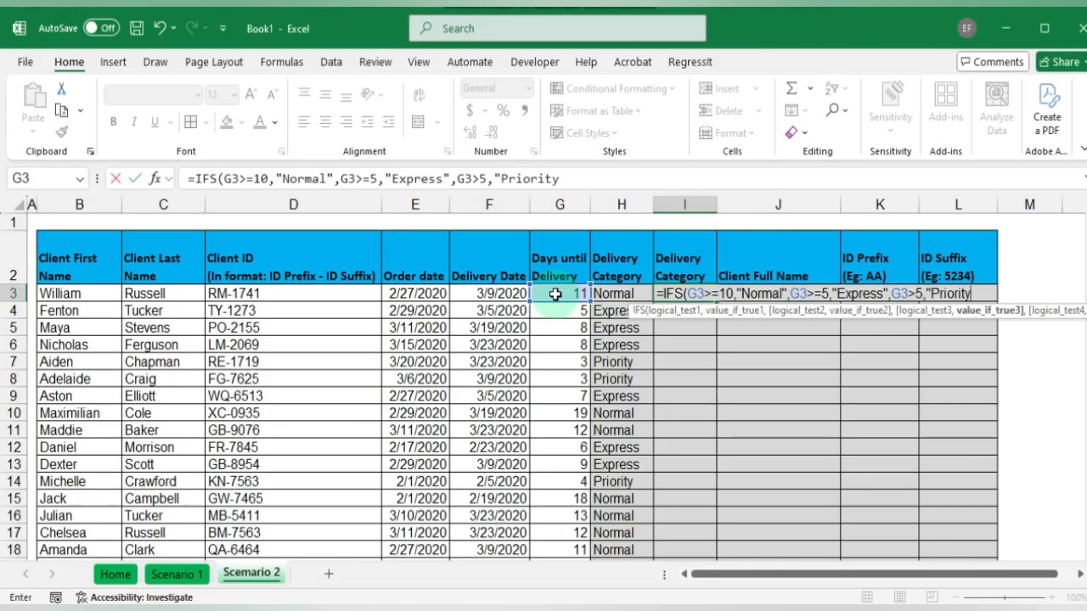
text("))
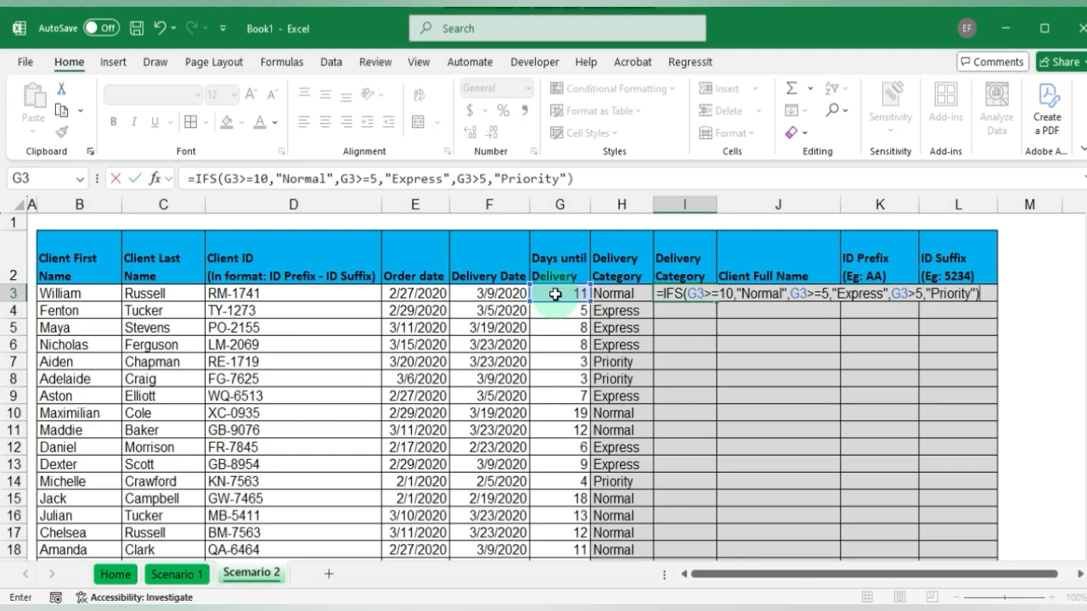
key(Return)
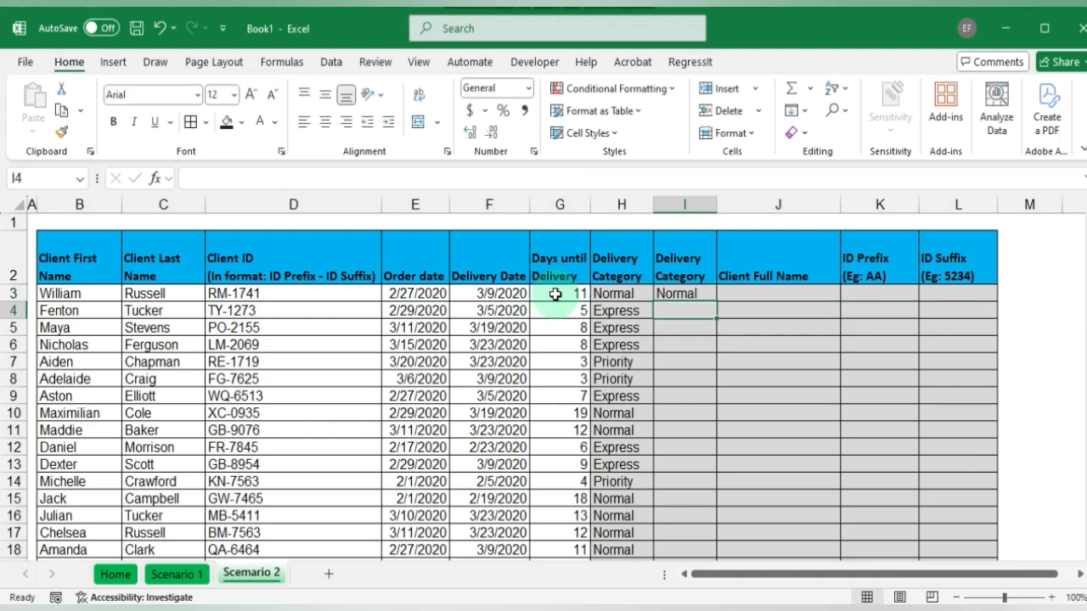
click(706, 295)
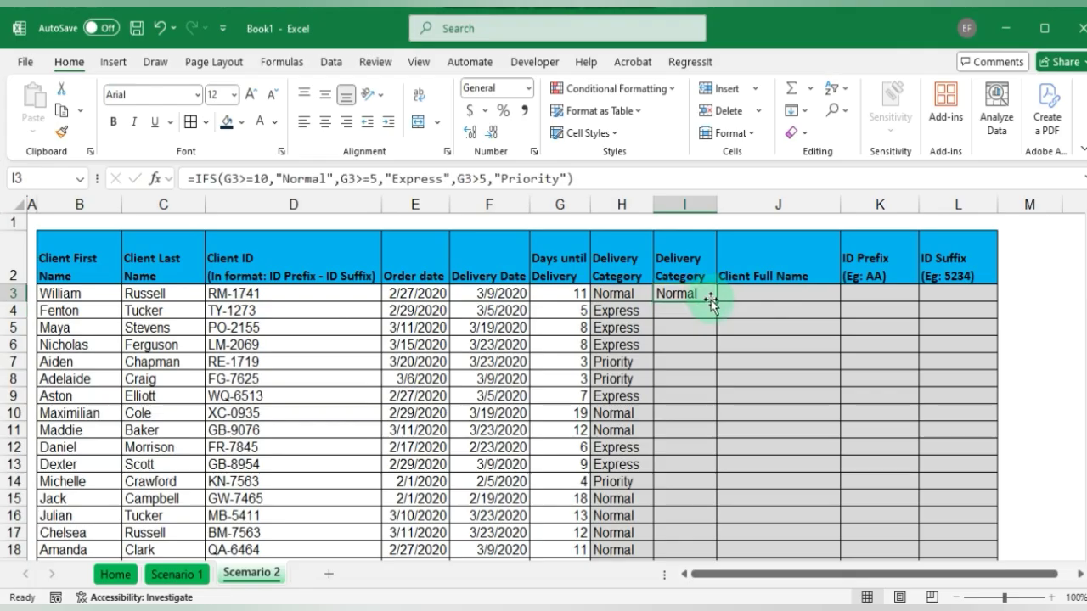
double_click(716, 301)
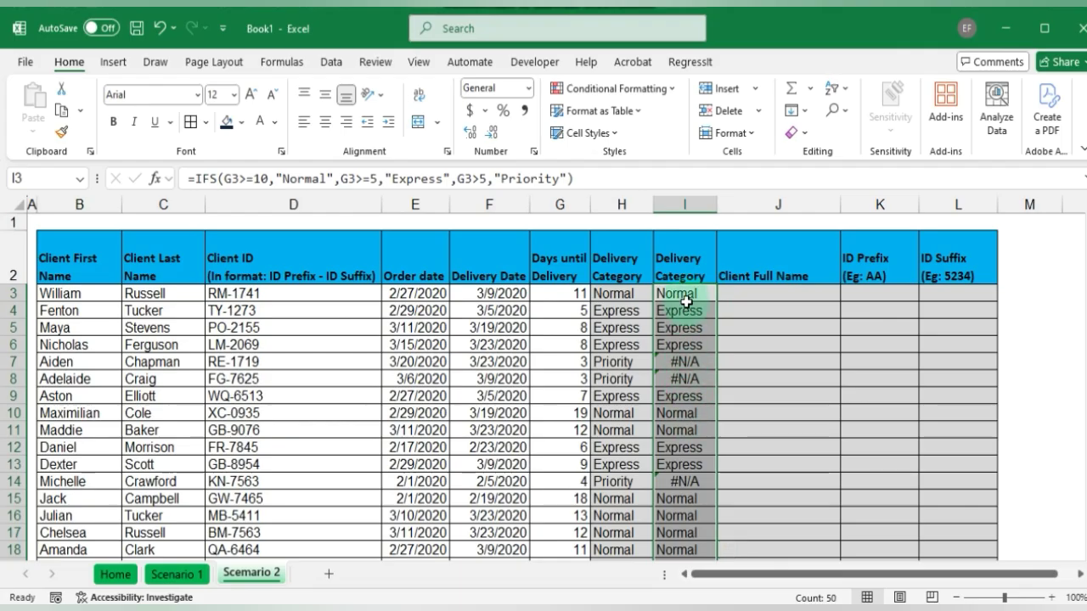
- Correct the third condition of the I3 IFS formula to G3<5
double_click(686, 294)
click(716, 293)
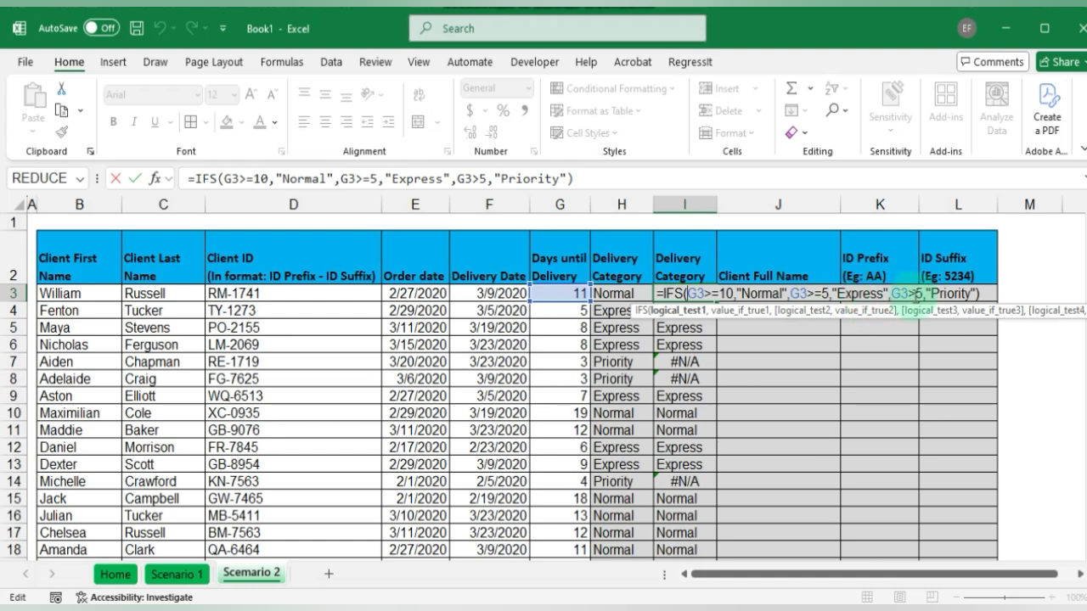
click(913, 292)
key(BackSpace)
text(<)
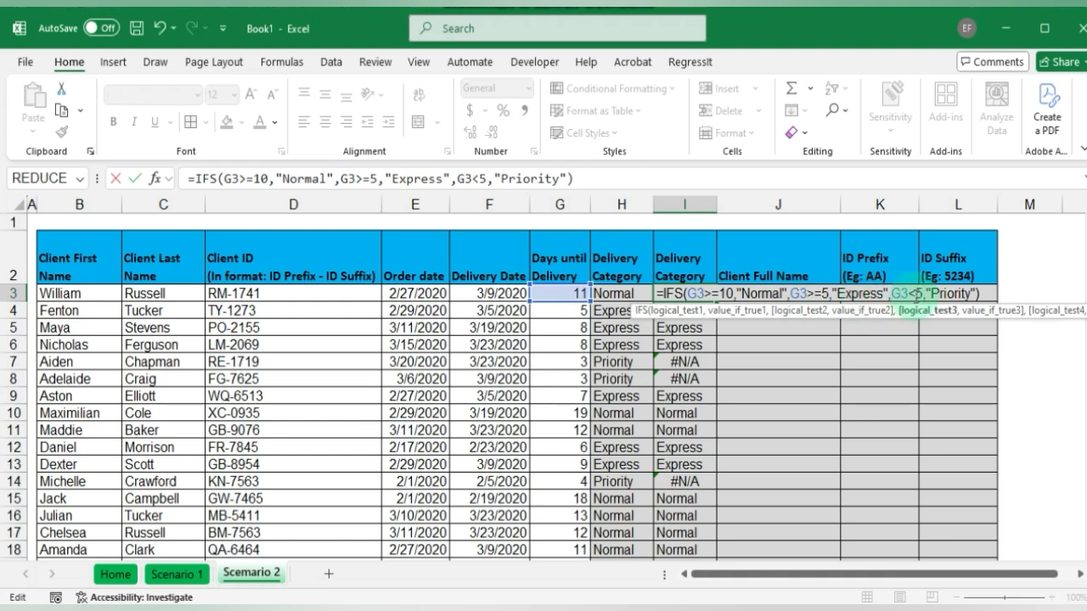
click(981, 293)
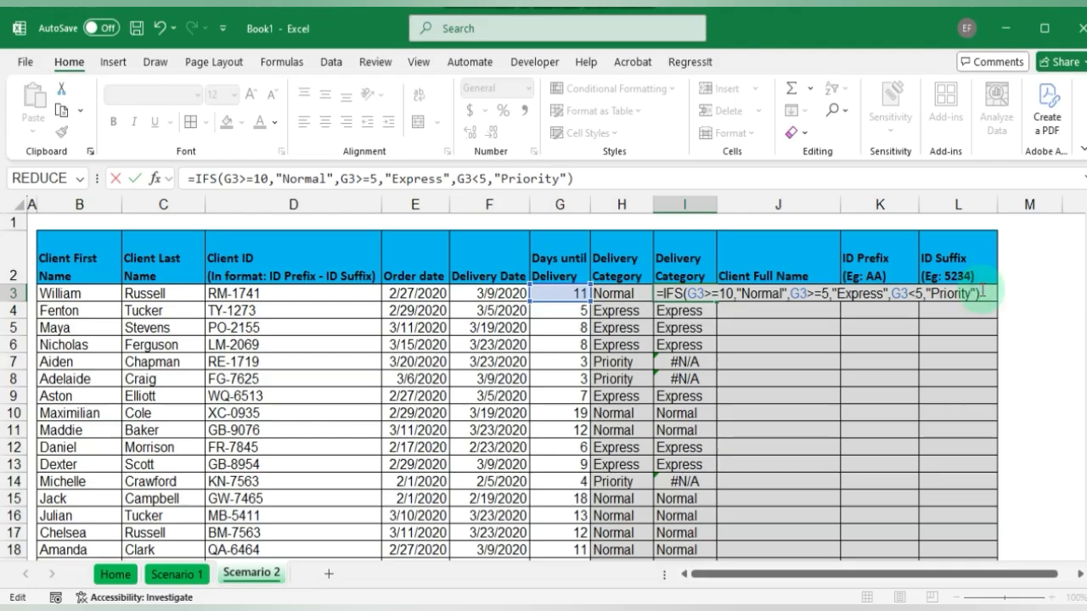
key(Return)
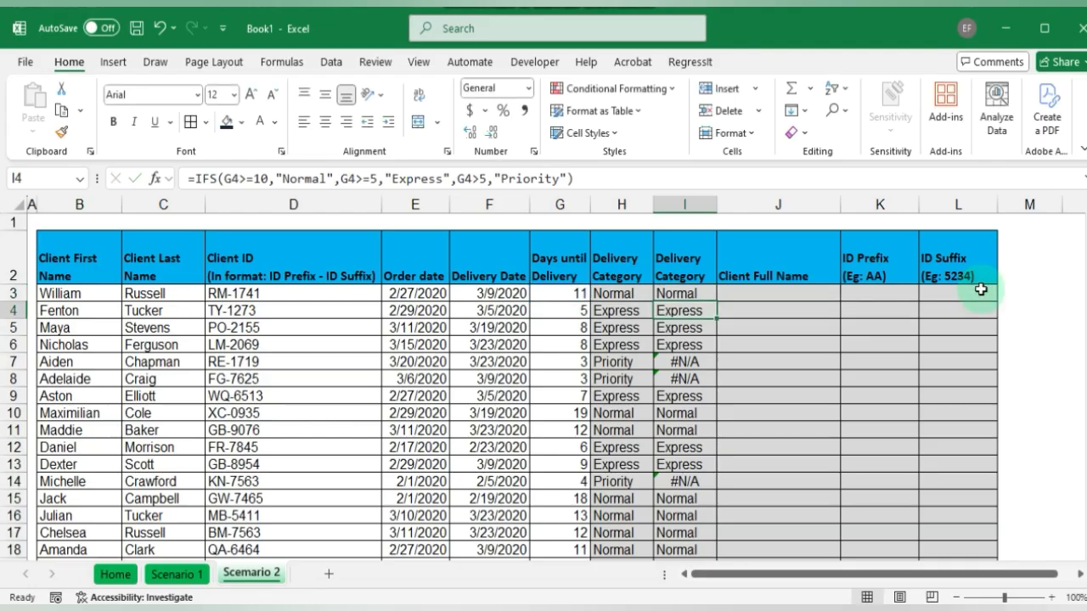
- Fill the corrected I3 formula down the second Delivery Category column and compare its results with column H
click(707, 292)
double_click(716, 301)
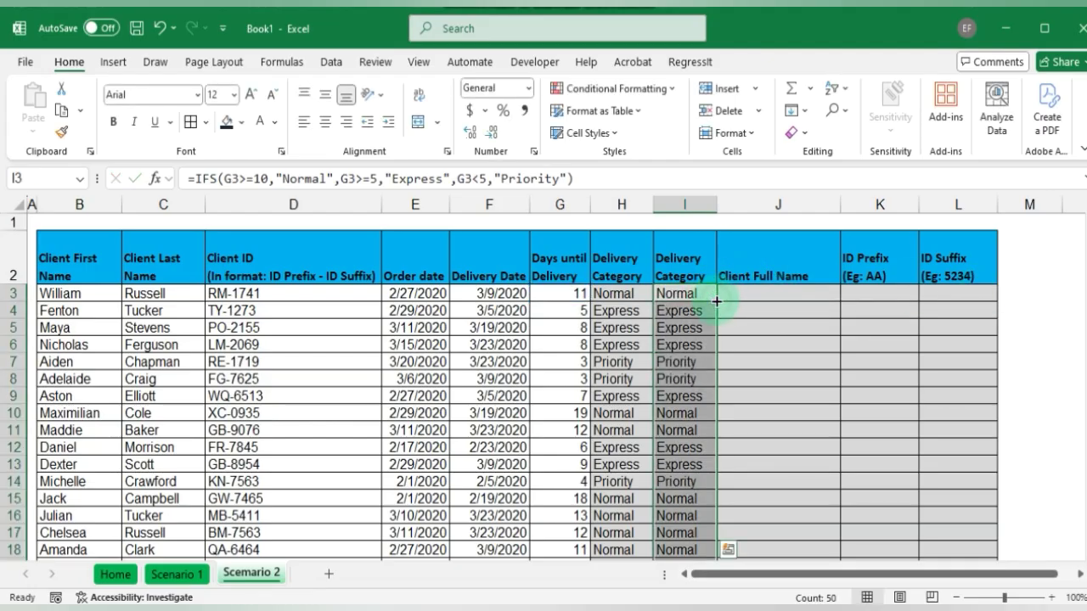
click(688, 465)
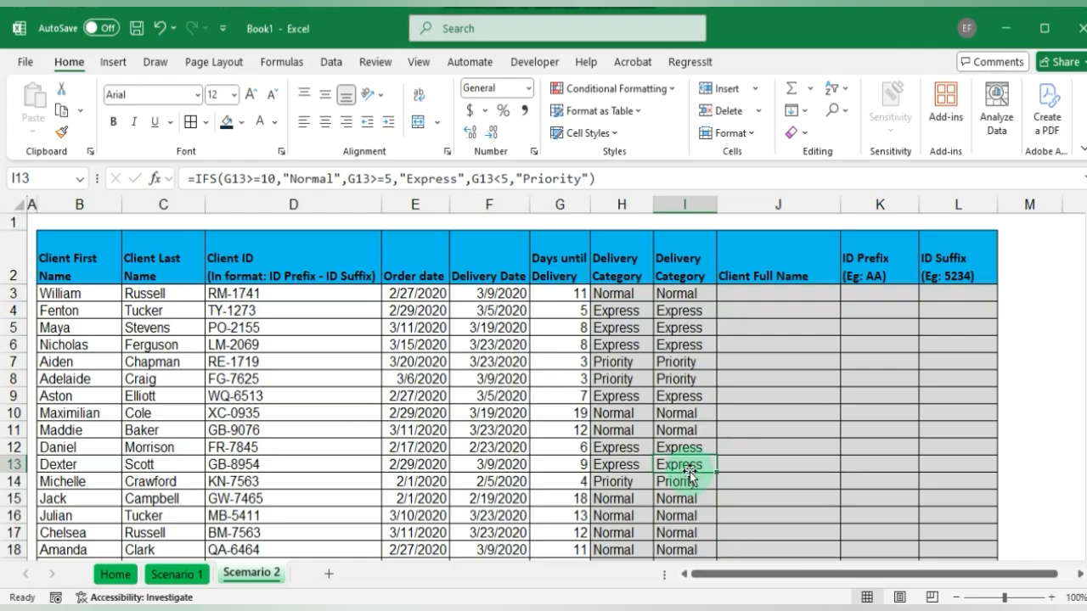
scroll(690, 473, down, 1)
scroll(689, 473, down, 3)
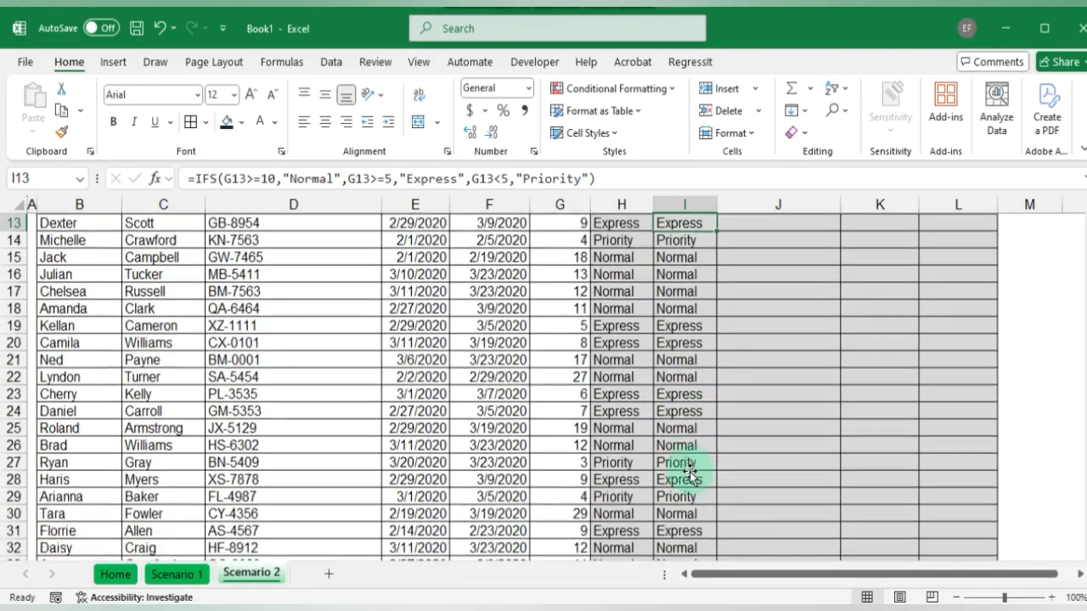
- Compare the nested IF formula in the first Delivery Category column with the IFS formula in the second
scroll(689, 474, up, 4)
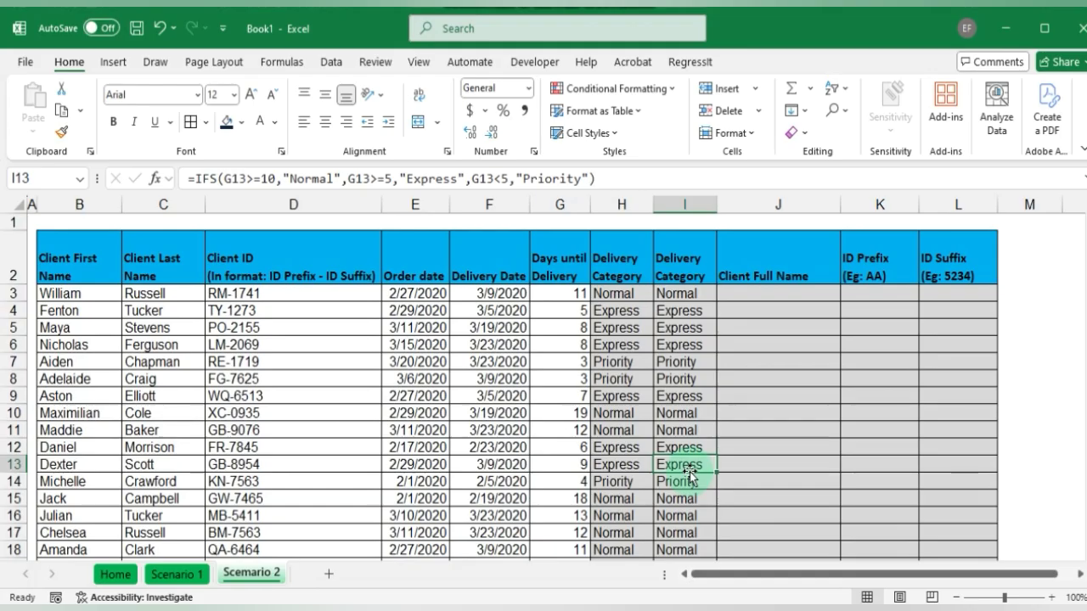
click(630, 343)
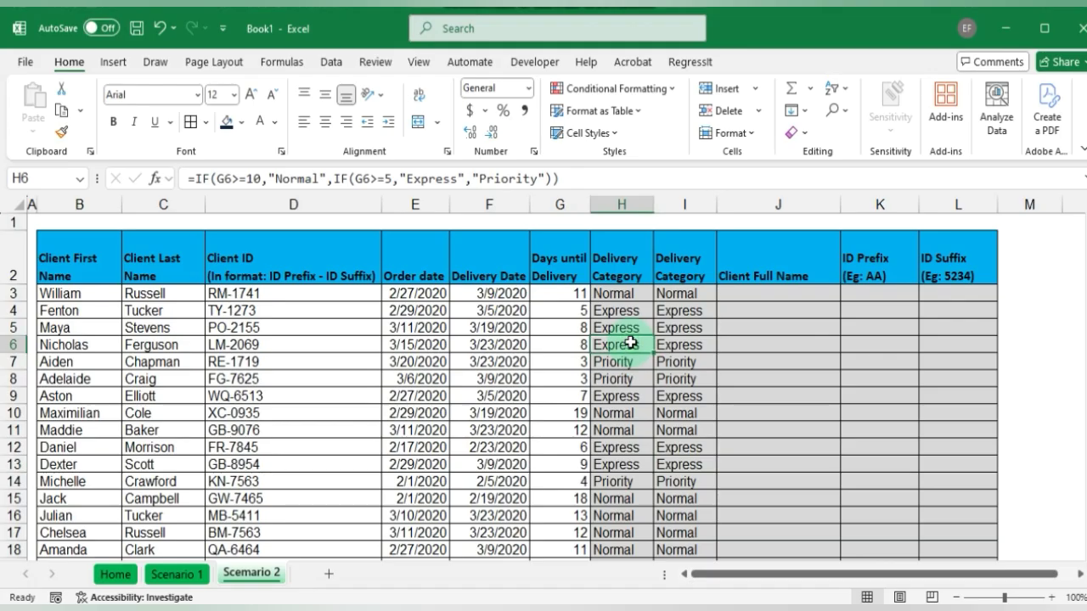
click(673, 329)
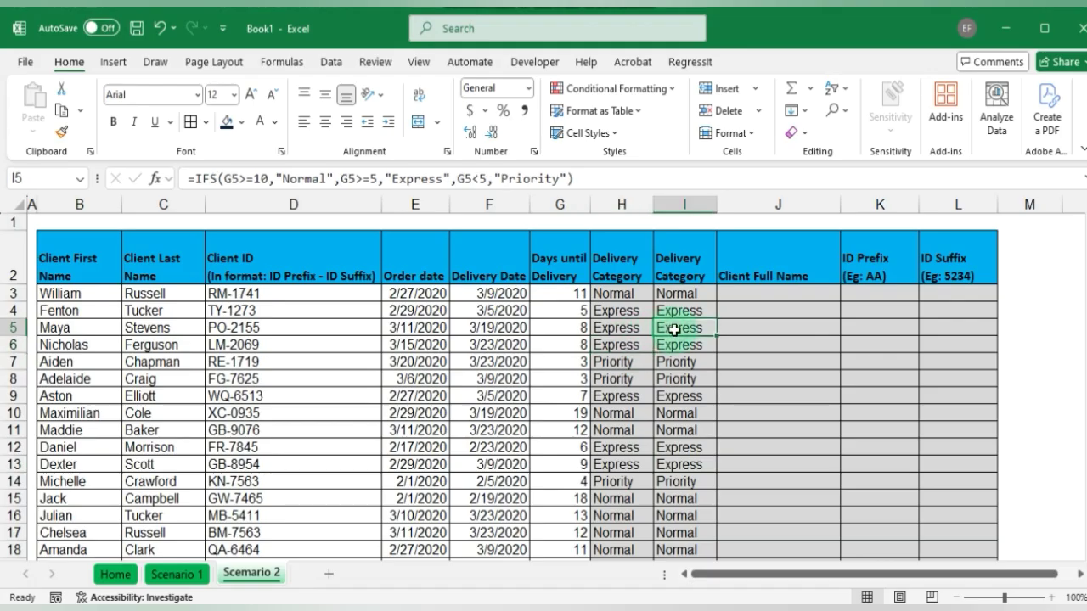
- Start a CONCAT formula in J3, the first cell of the Client Full Name column
click(779, 323)
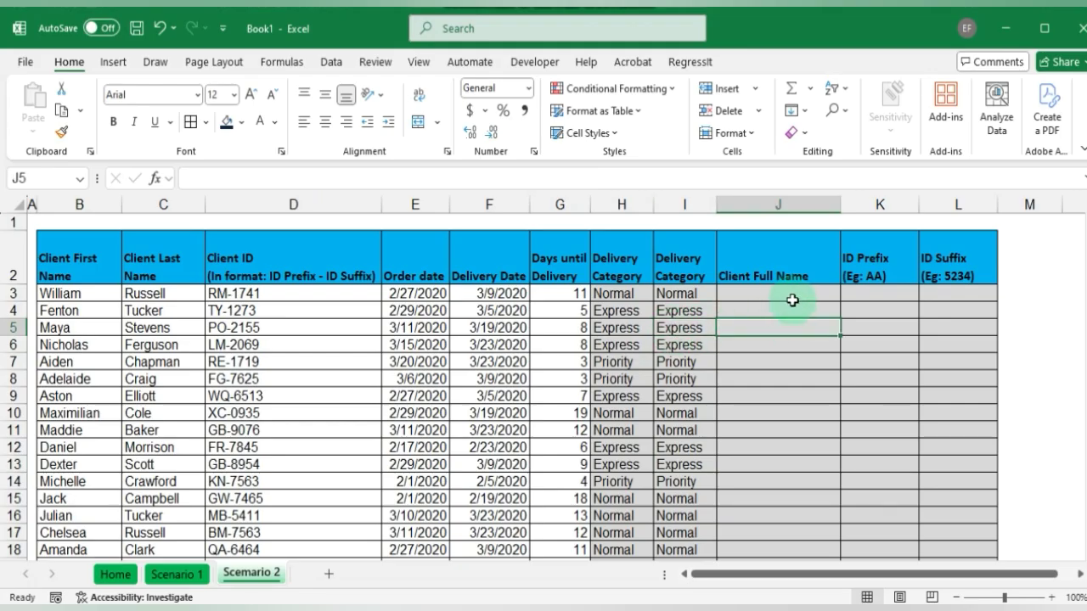
click(792, 295)
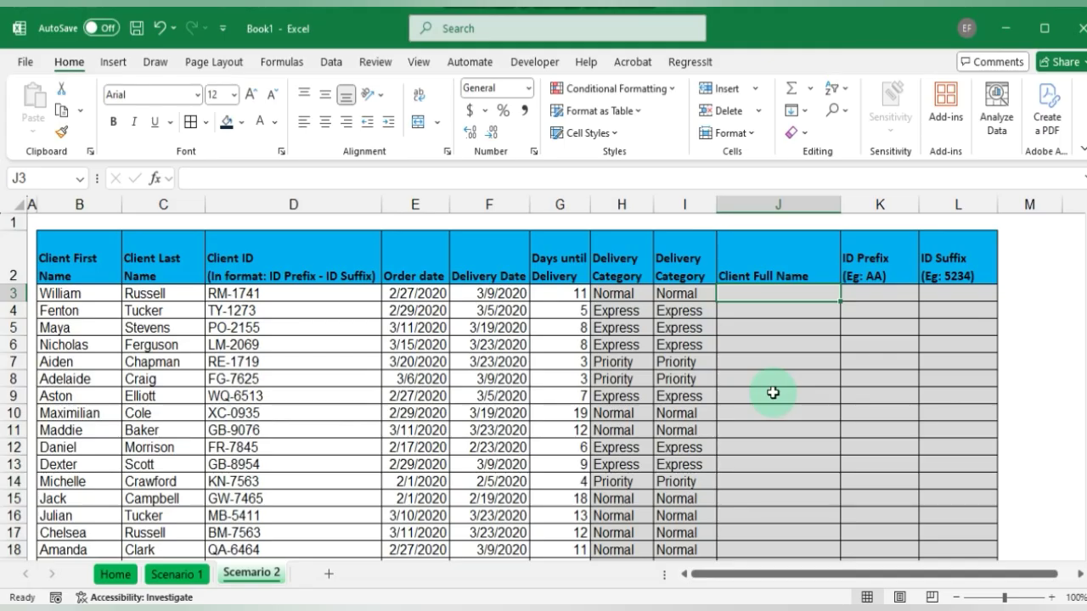
text(=)
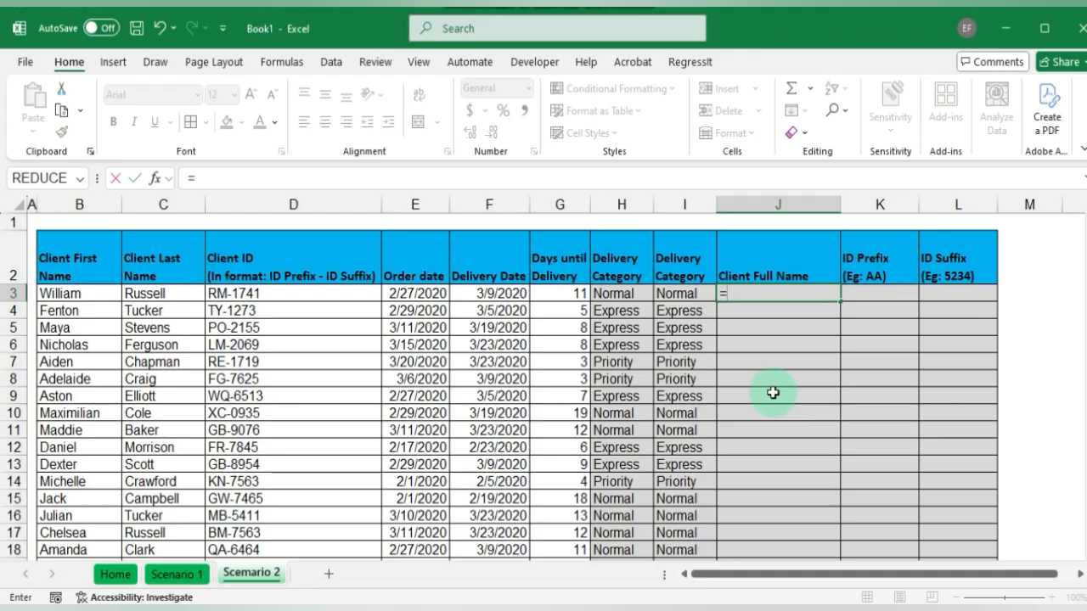
text(CAN)
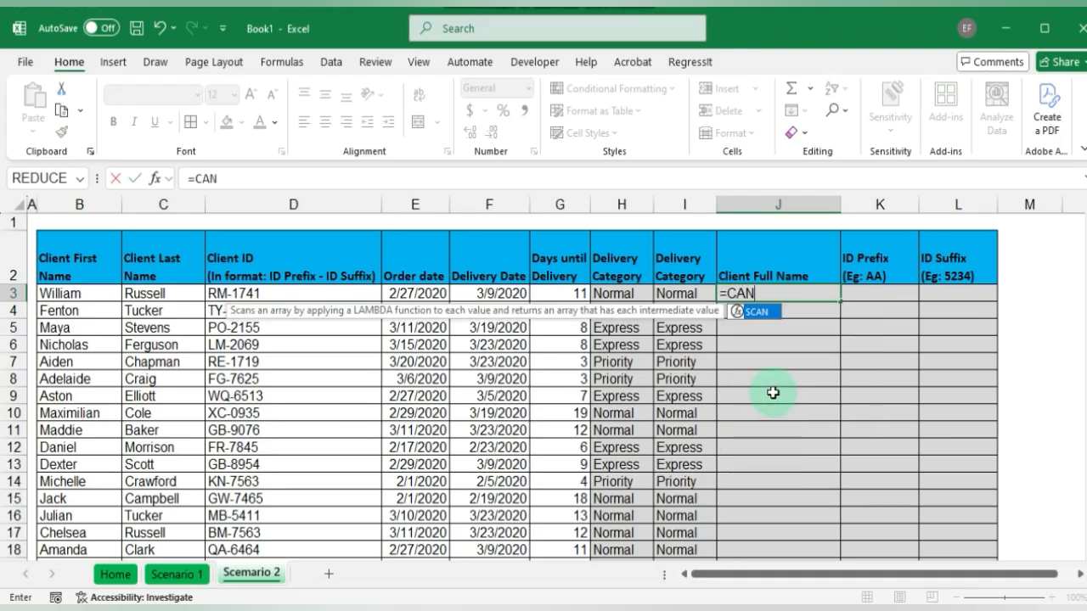
key(BackSpace)
key(BackSpace)
text(ON)
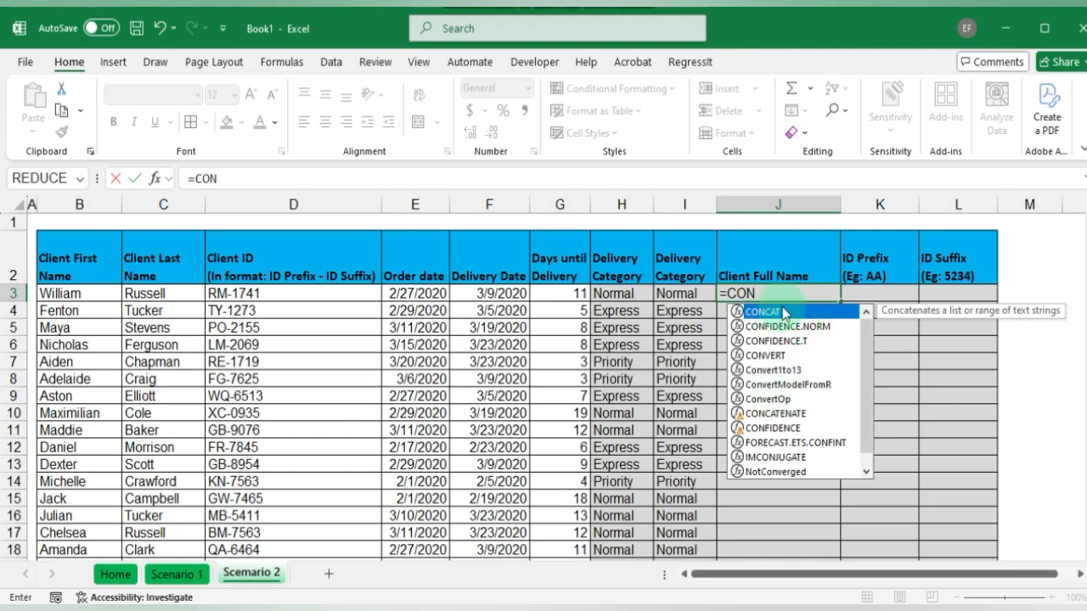
double_click(783, 314)
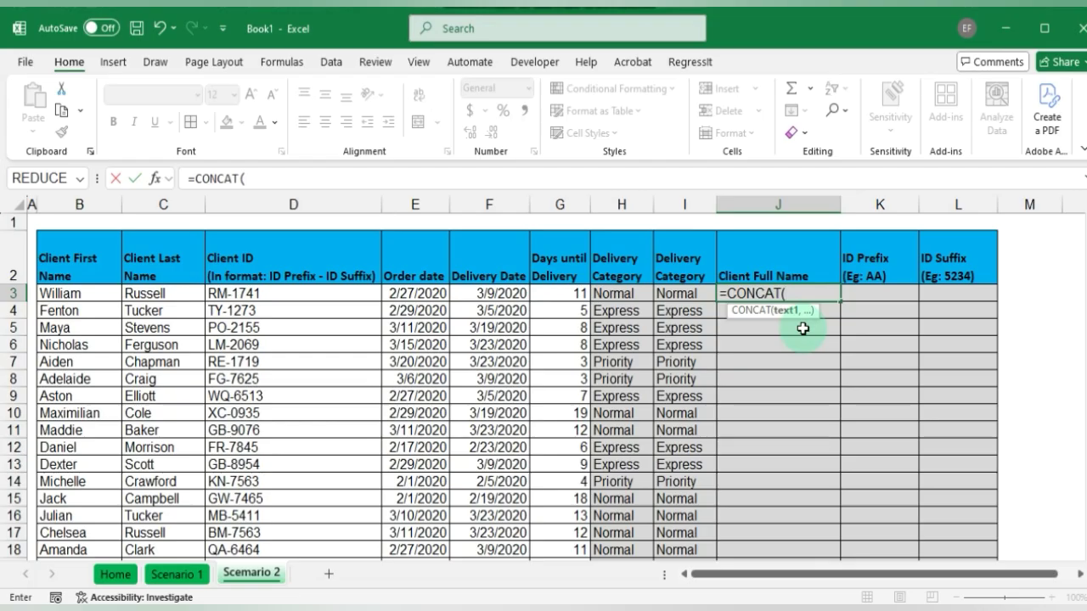
- Complete the J3 CONCAT formula so it joins B3, a space " " and C3
click(95, 294)
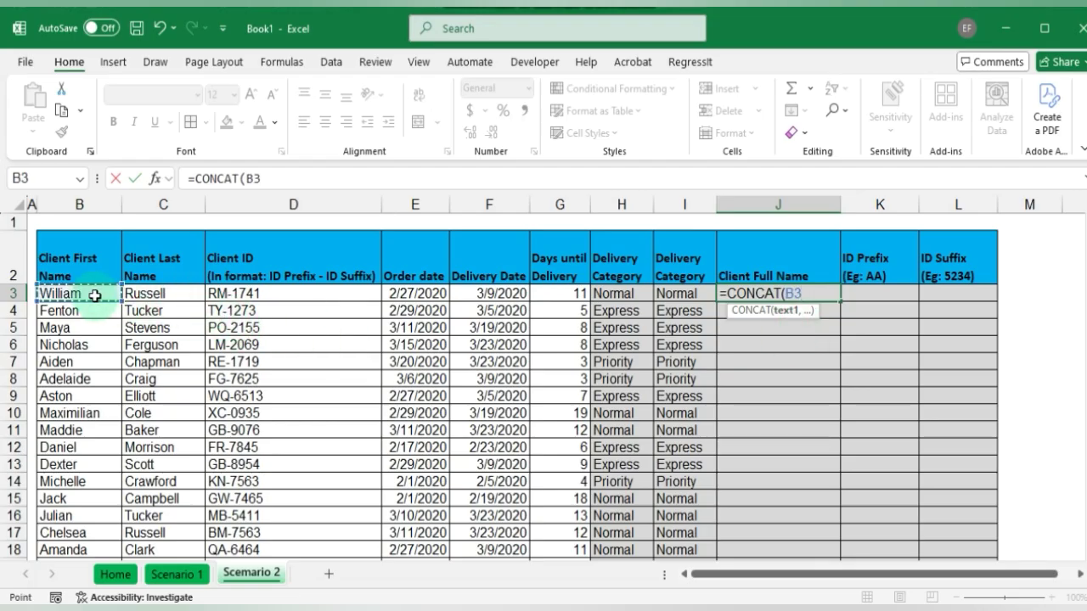
text(,)
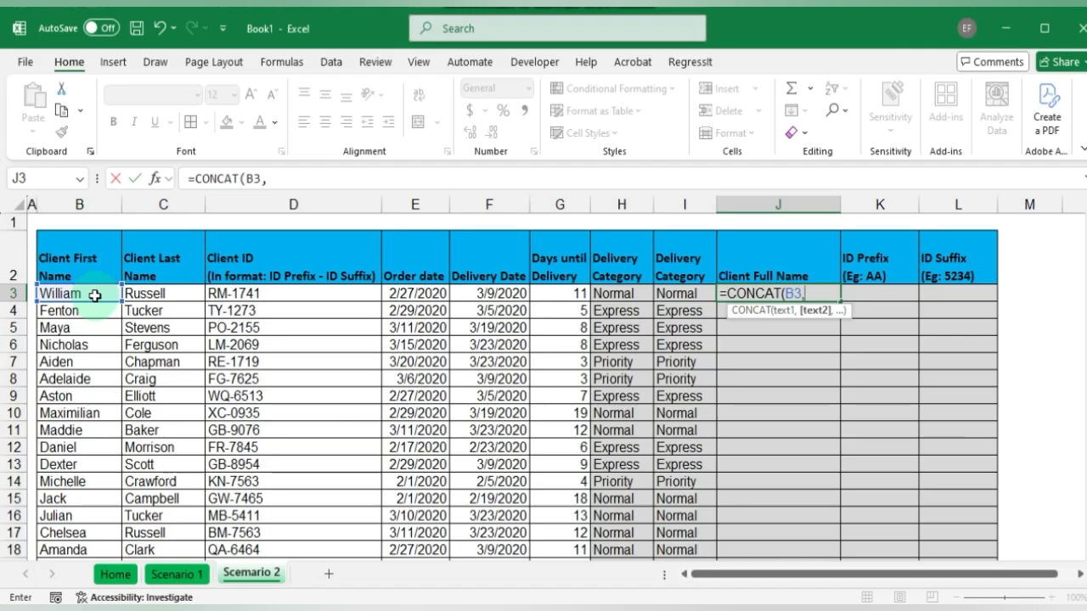
text(" ",)
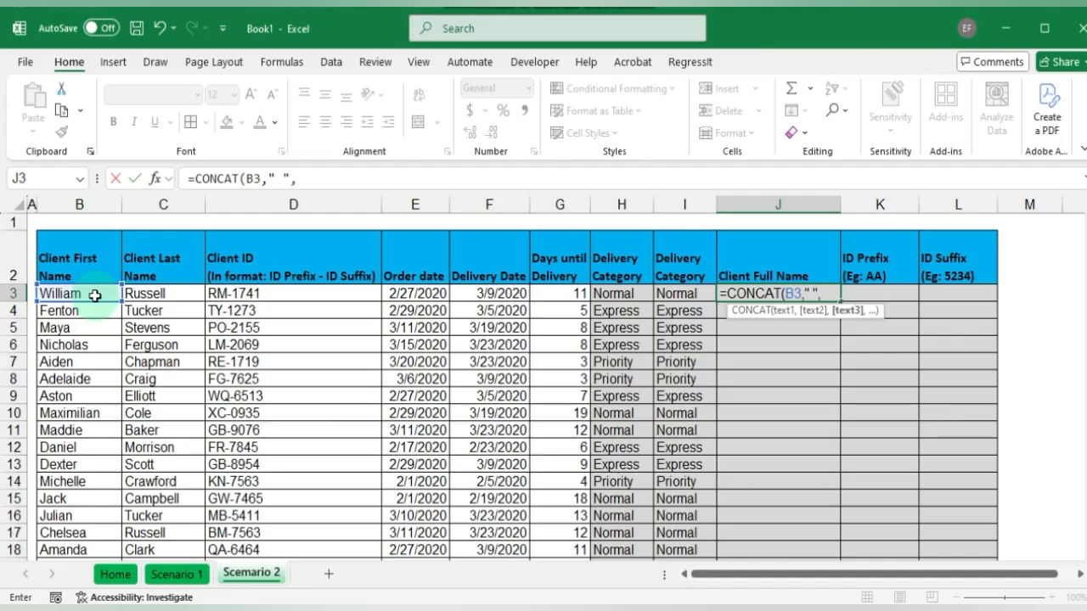
click(160, 294)
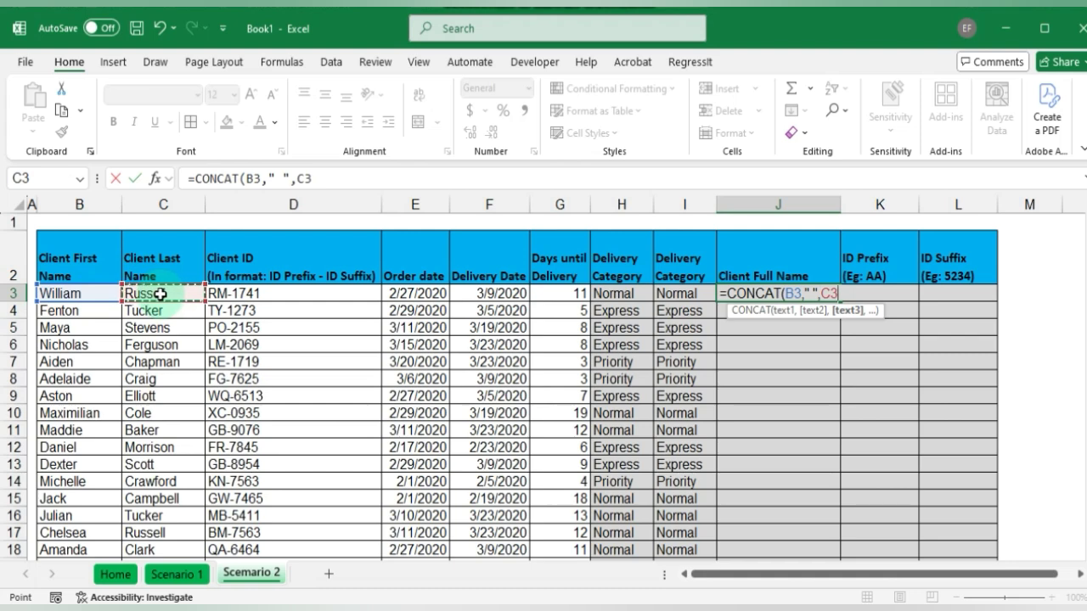
text())
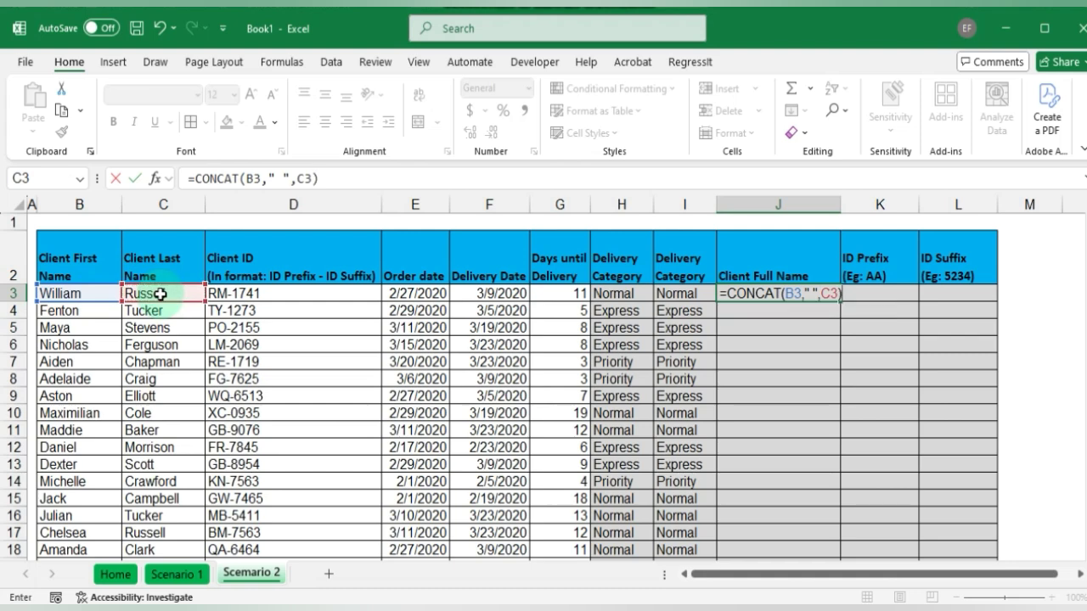
key(Return)
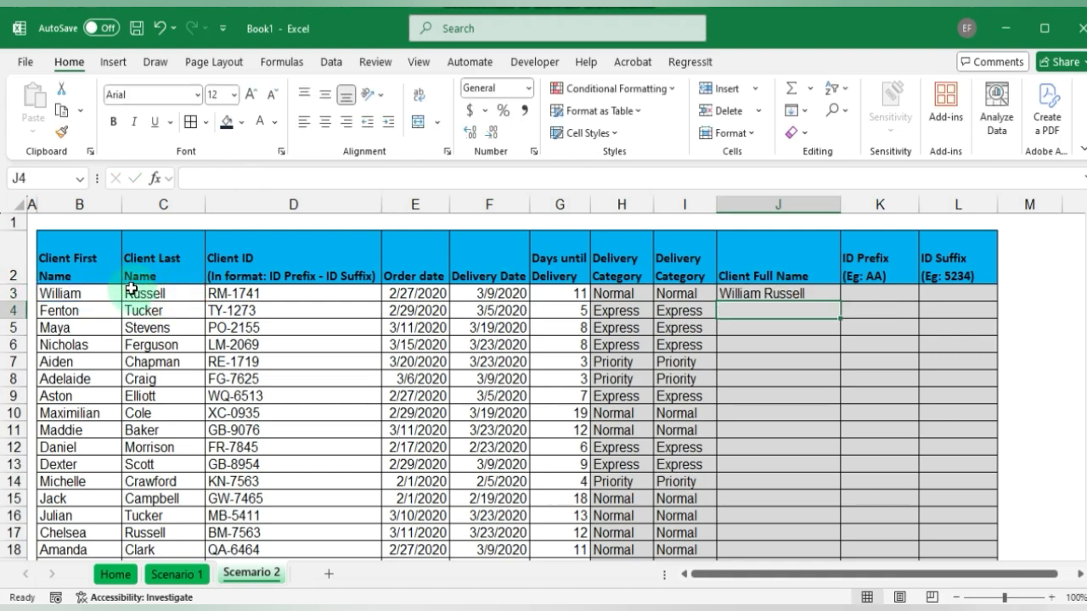
- Fill the J3 CONCAT formula down the whole Client Full Name column
click(787, 293)
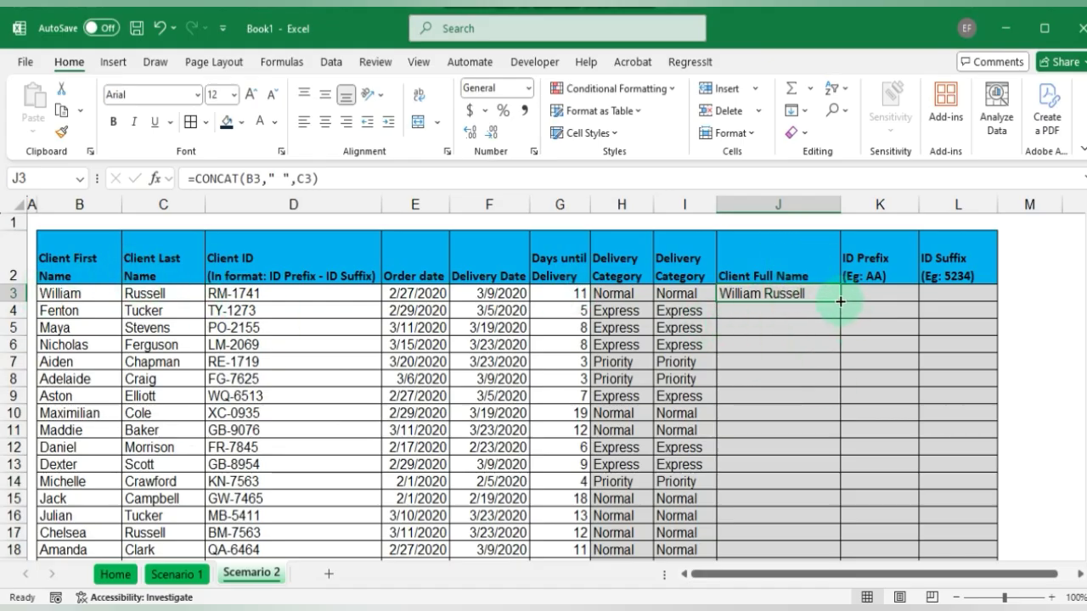
double_click(840, 302)
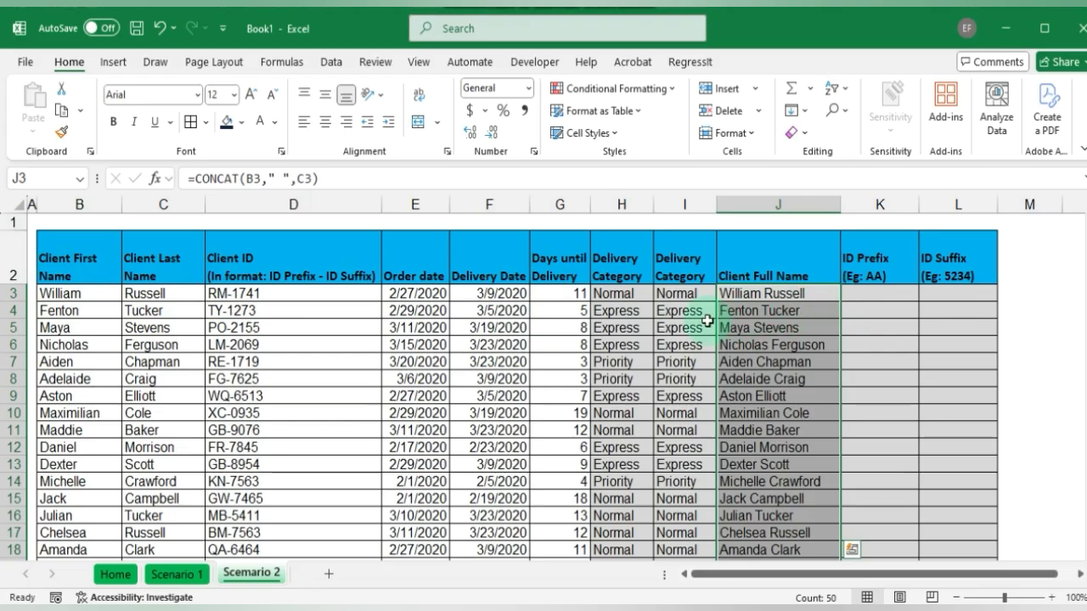
click(802, 362)
- Start a TEXTSPLIT formula in K3, the first cell of the ID Prefix column
click(879, 352)
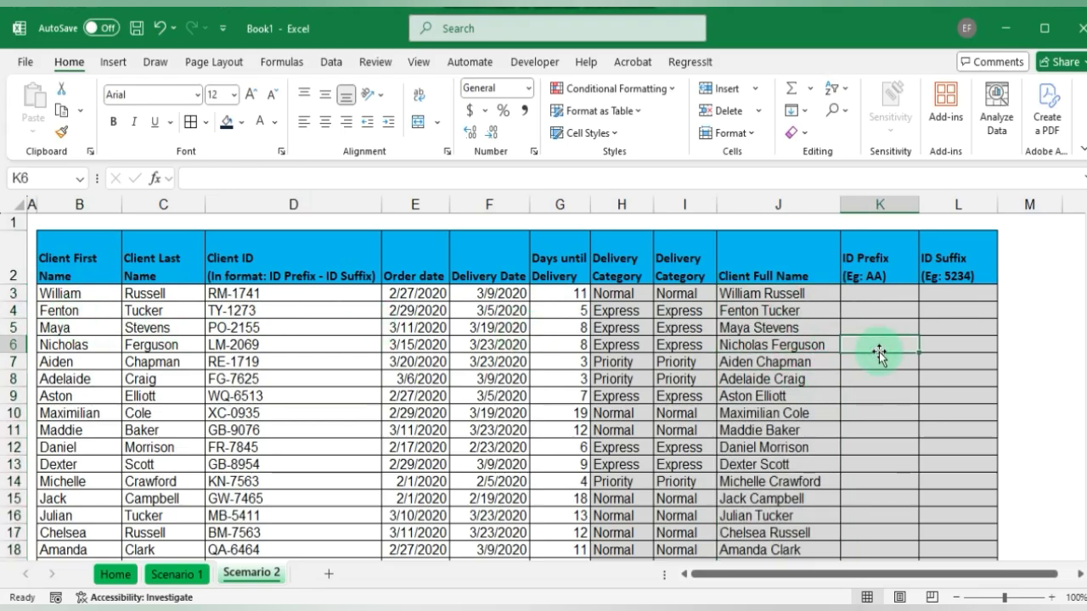
click(871, 296)
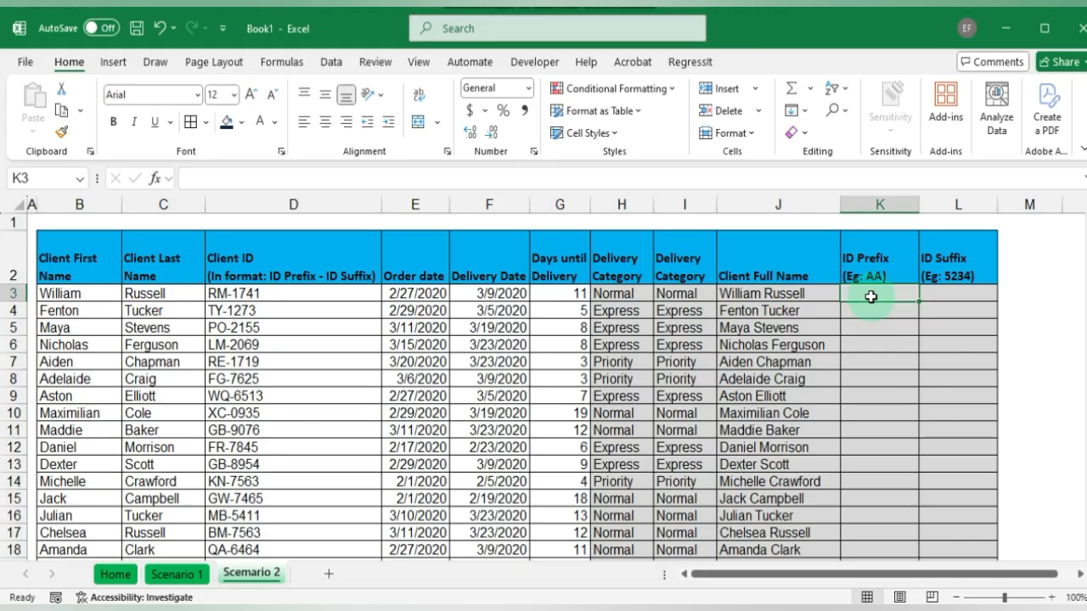
click(934, 294)
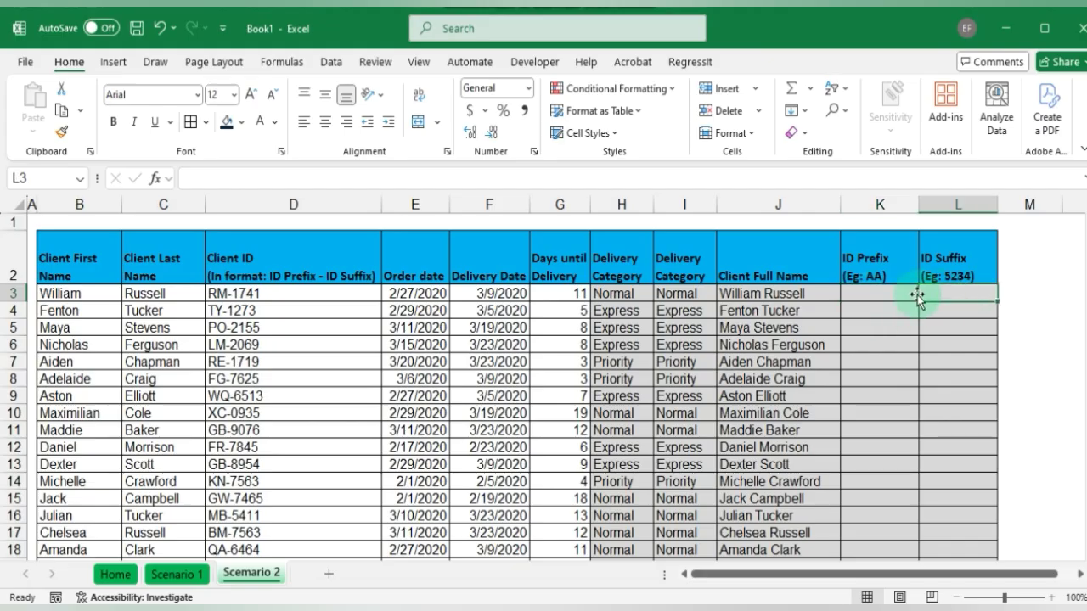
click(891, 299)
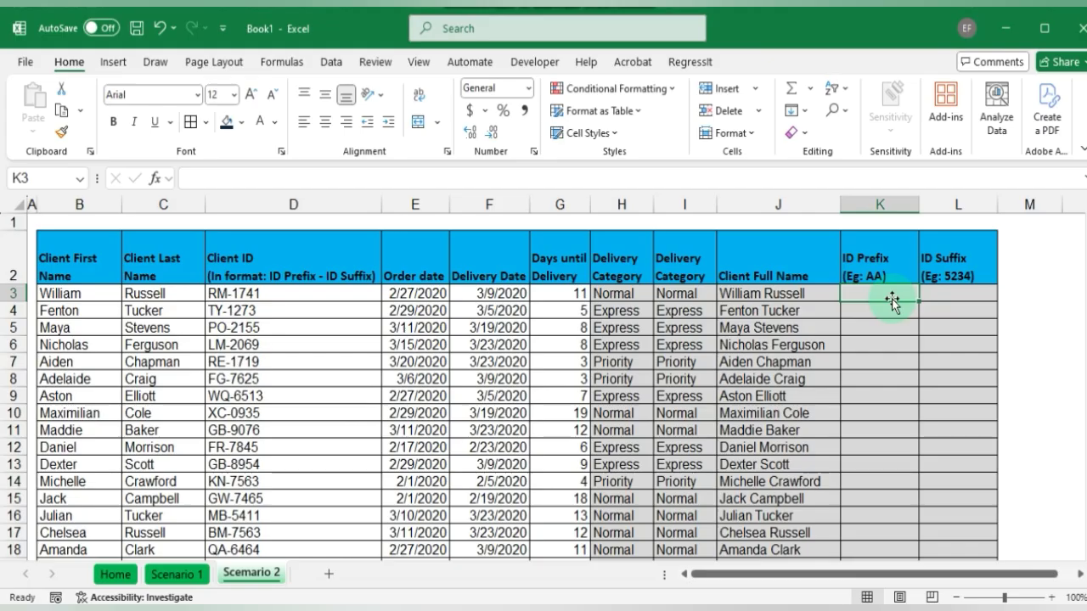
text(=)
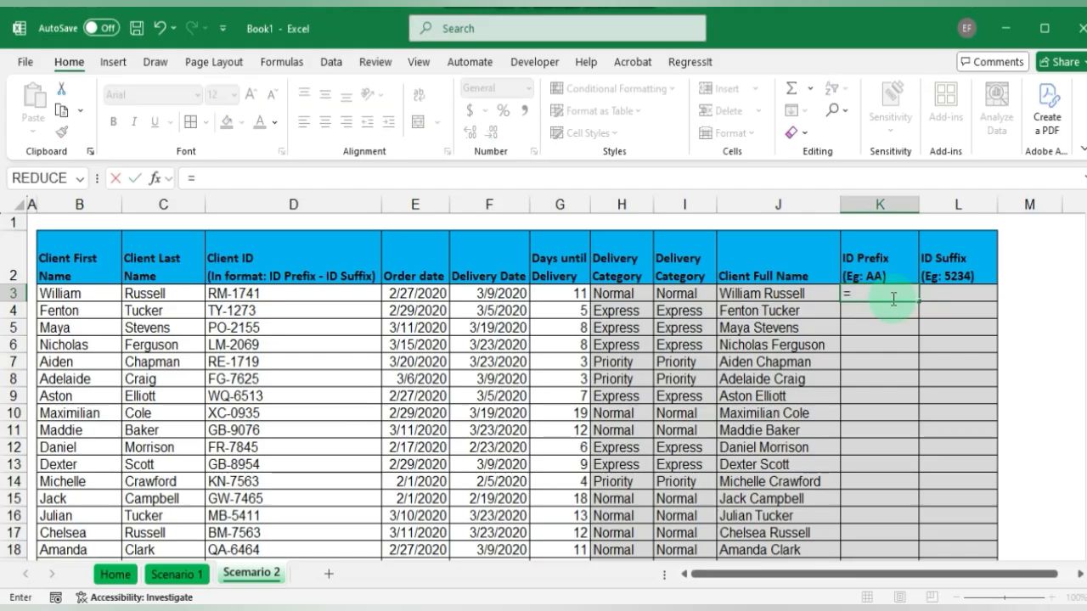
text(TEX)
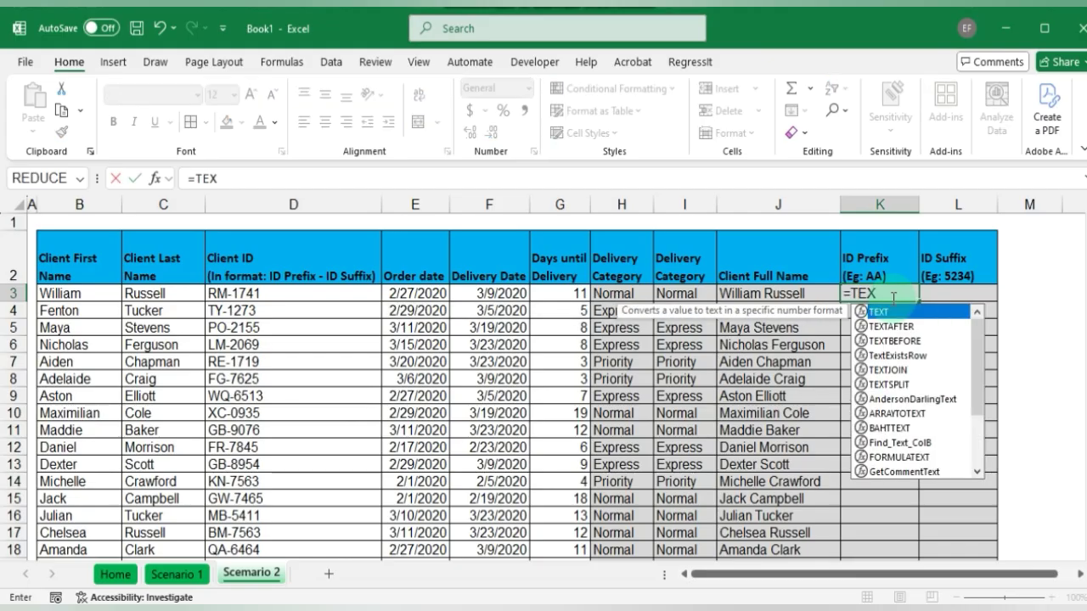
text(TSP)
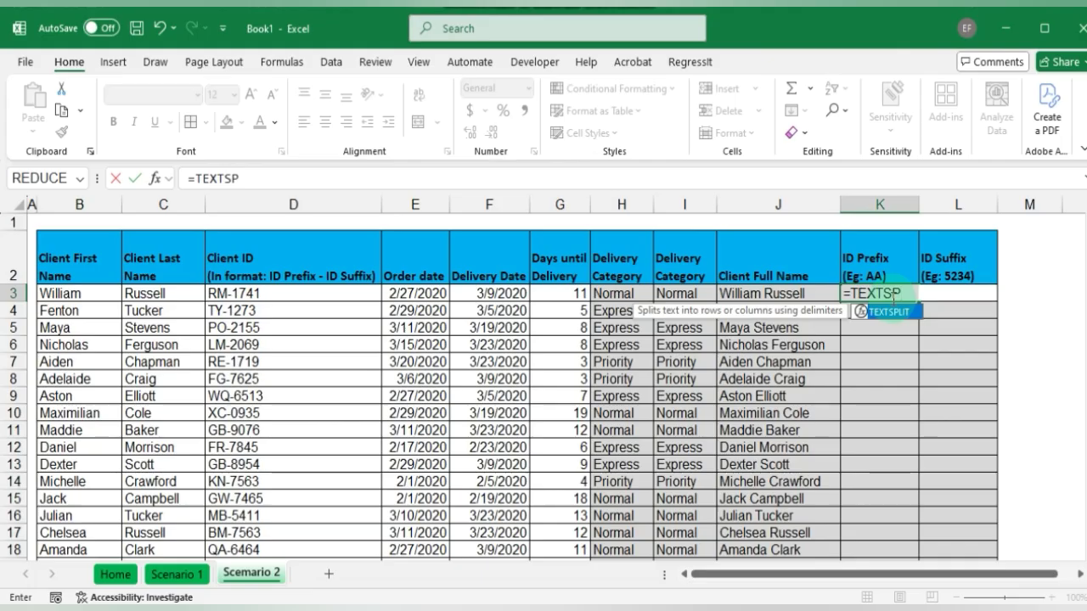
key(Tab)
key(BackSpace)
key(BackSpace)
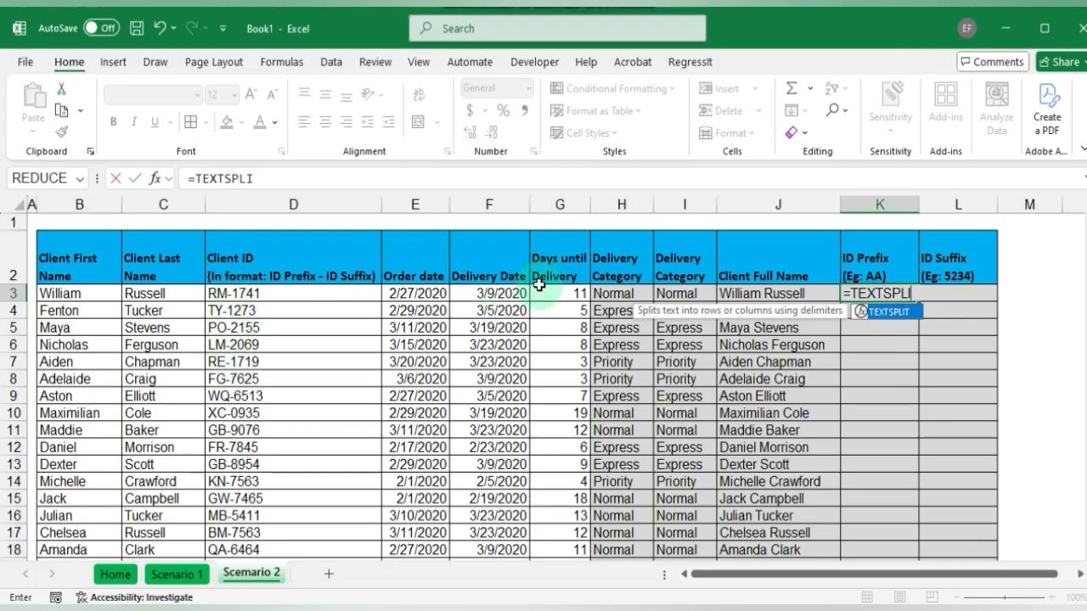
key(Tab)
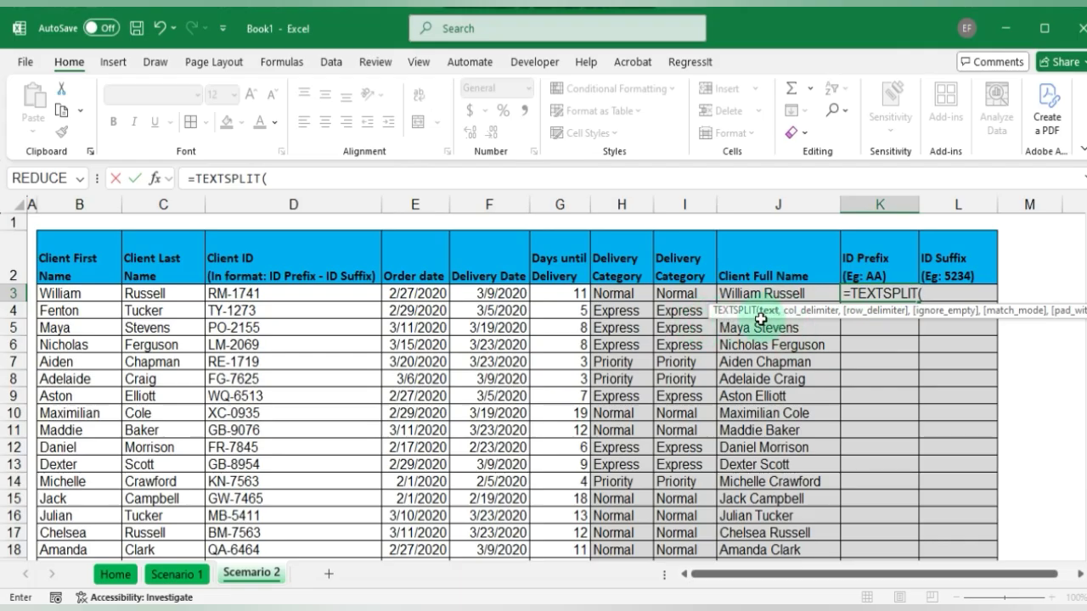
- Complete the K3 TEXTSPLIT formula with D3 as the text and "-" as the column delimiter
click(75, 293)
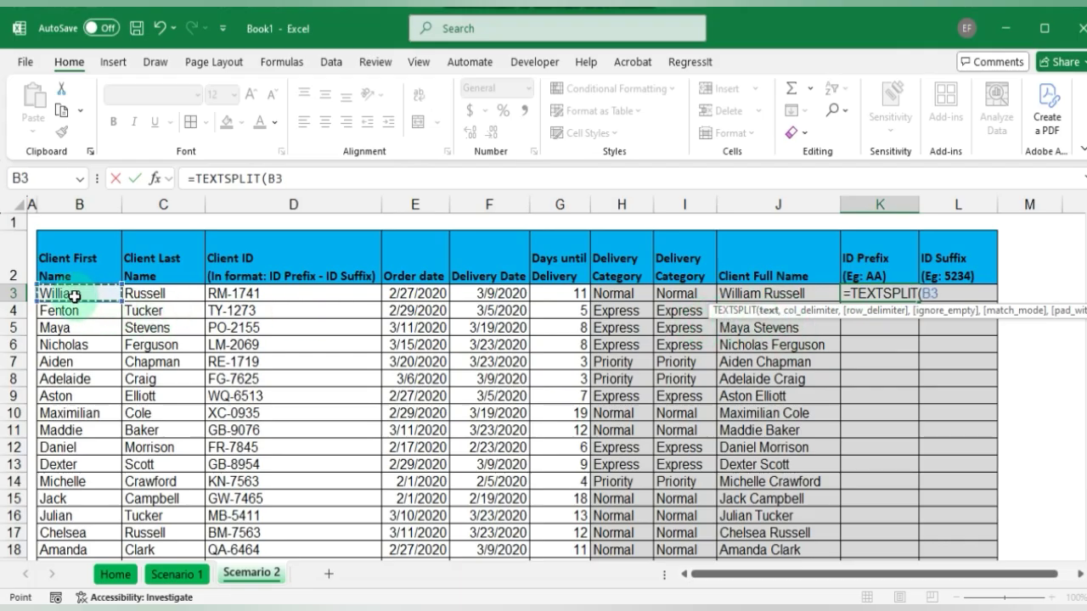
click(250, 292)
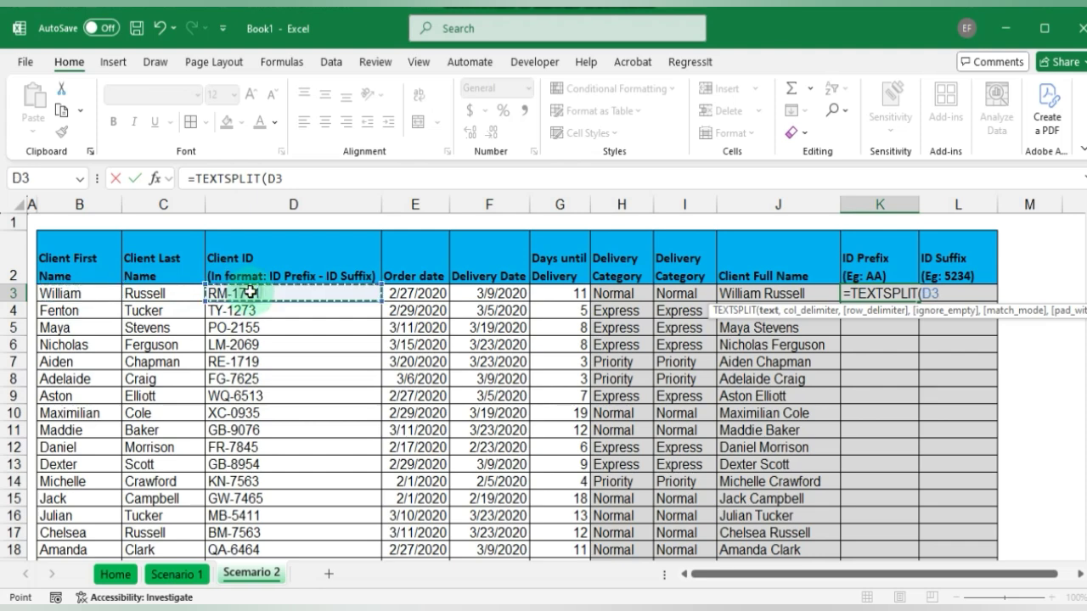
text(,"-)
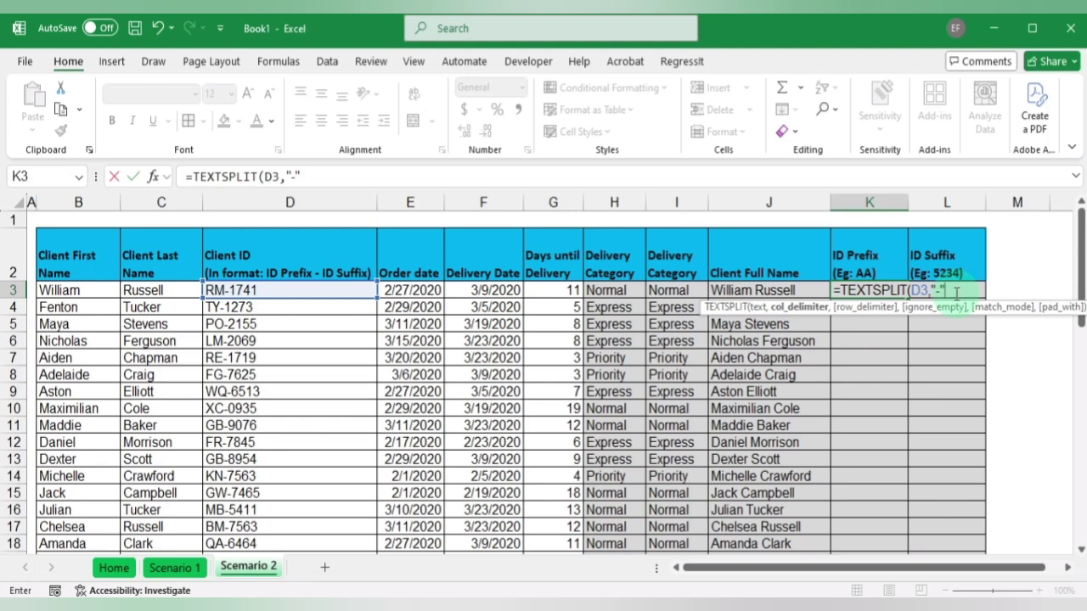
text())
key(Return)
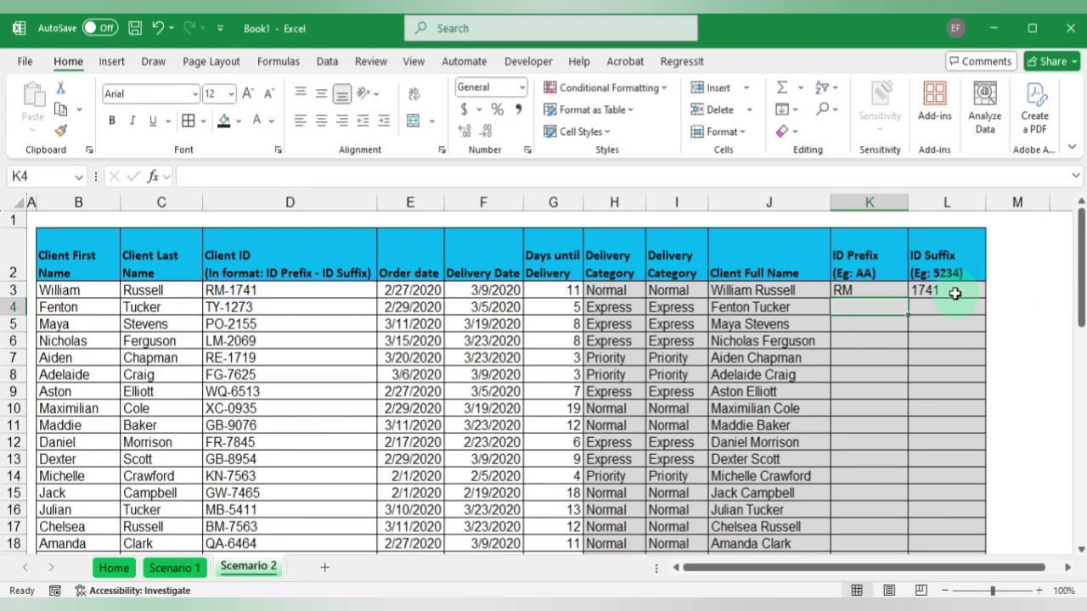
- Fill the K3 TEXTSPLIT formula down the ID Prefix and ID Suffix columns to row 52
drag(866, 289, 949, 286)
click(915, 289)
click(921, 290)
click(868, 291)
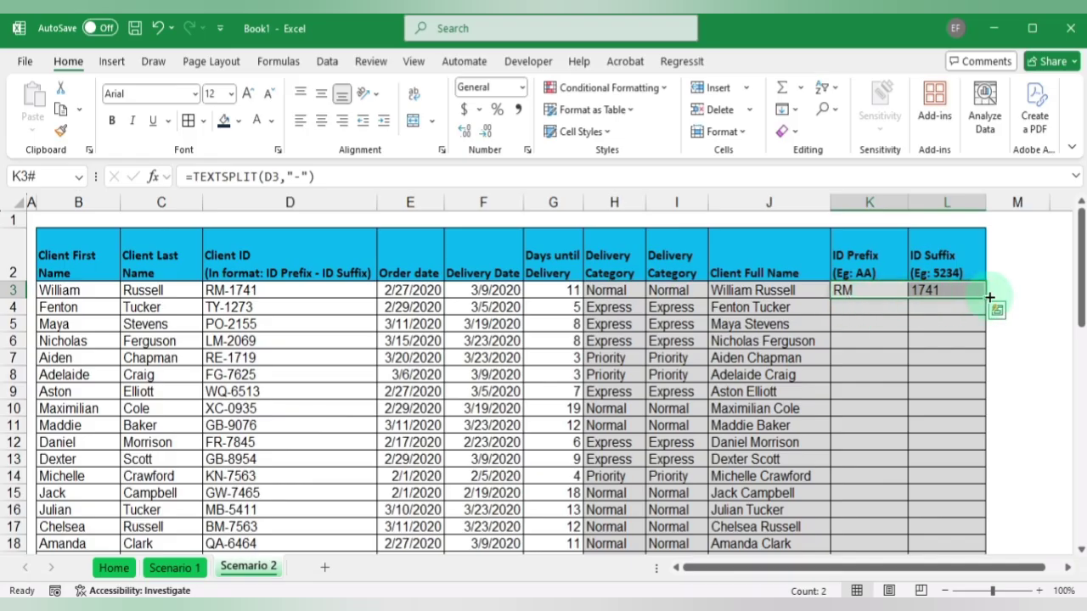
click(985, 298)
drag(985, 298, 995, 547)
scroll(973, 441, down, 5)
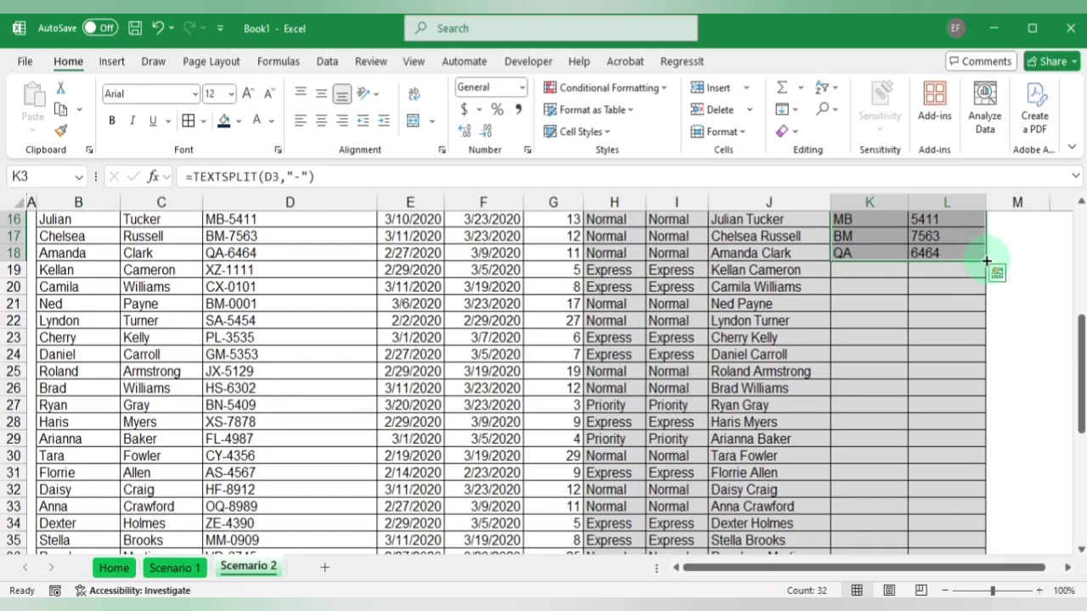
drag(986, 261, 985, 508)
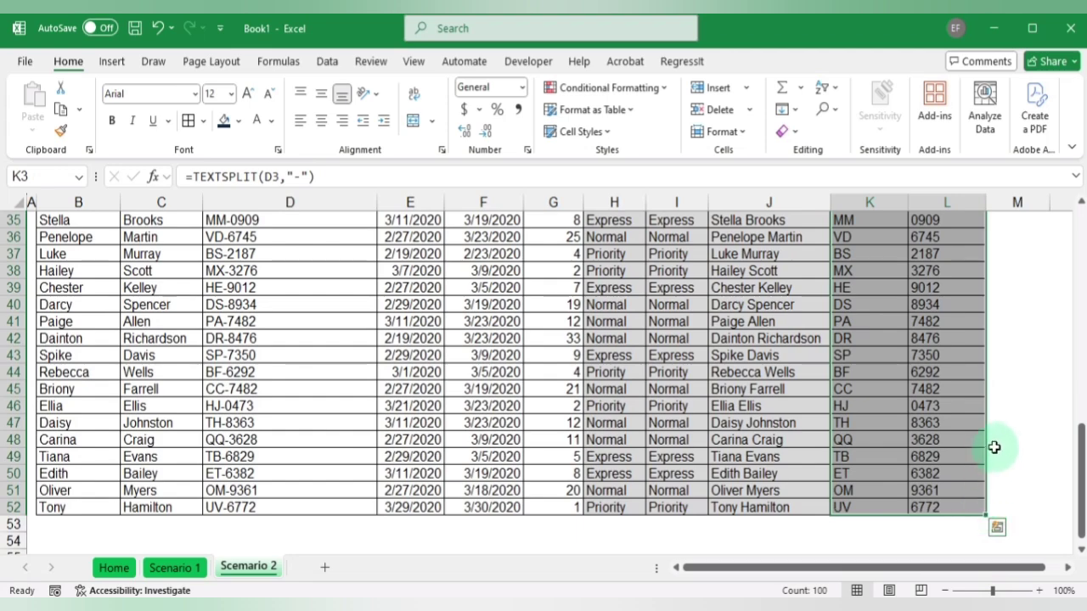
click(1013, 408)
- Review the split client IDs at the start of the table and open the K3 TEXTSPLIT formula
scroll(1016, 413, up, 3)
scroll(1015, 413, up, 8)
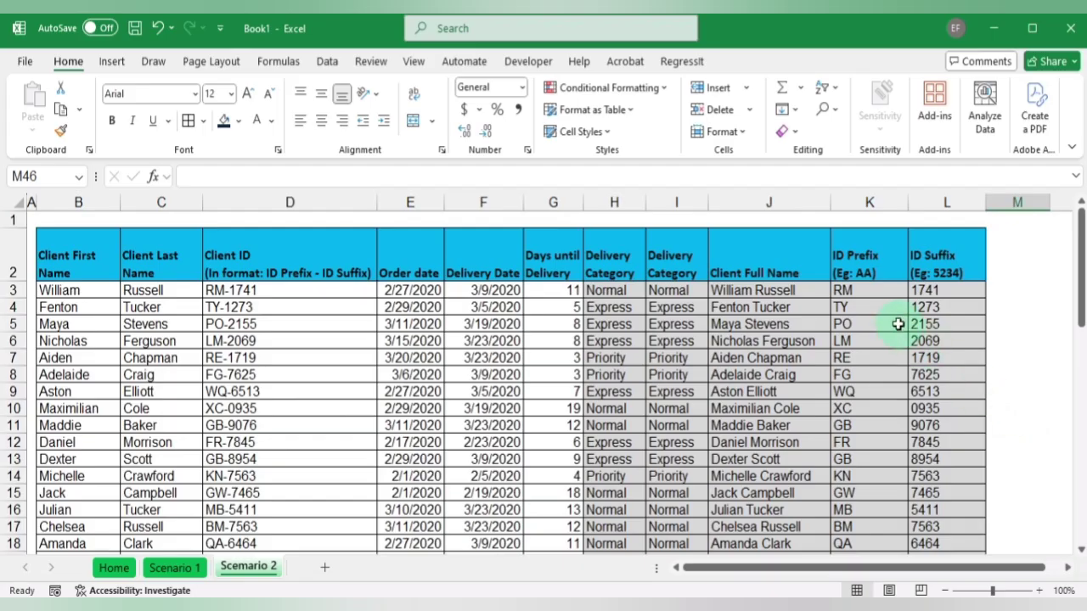
click(867, 290)
double_click(868, 290)
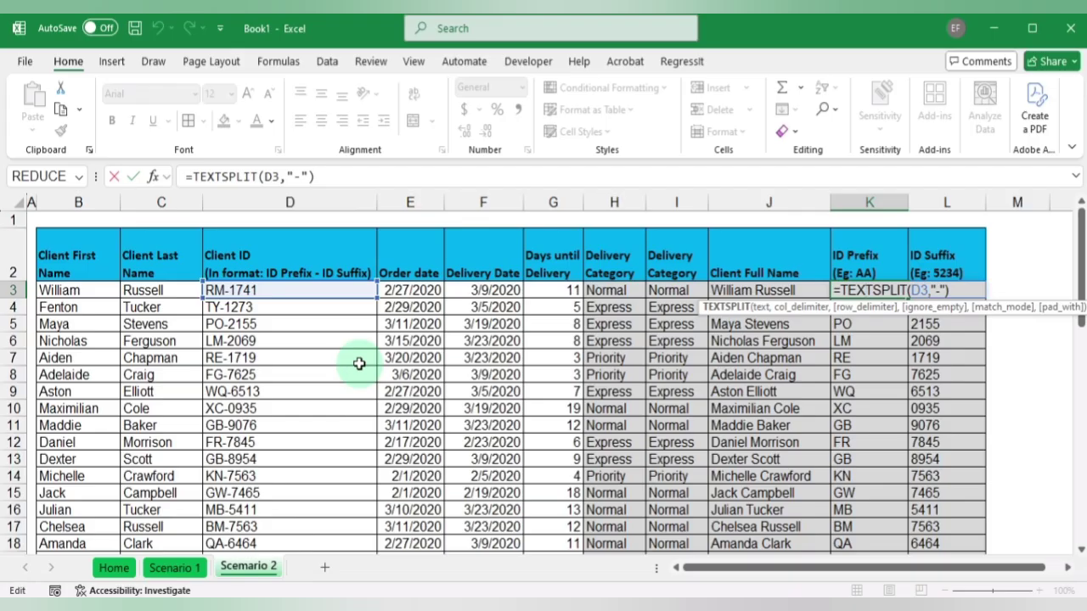
- Close the K3 formula and check the split results in the ID Prefix and ID Suffix columns
key(Return)
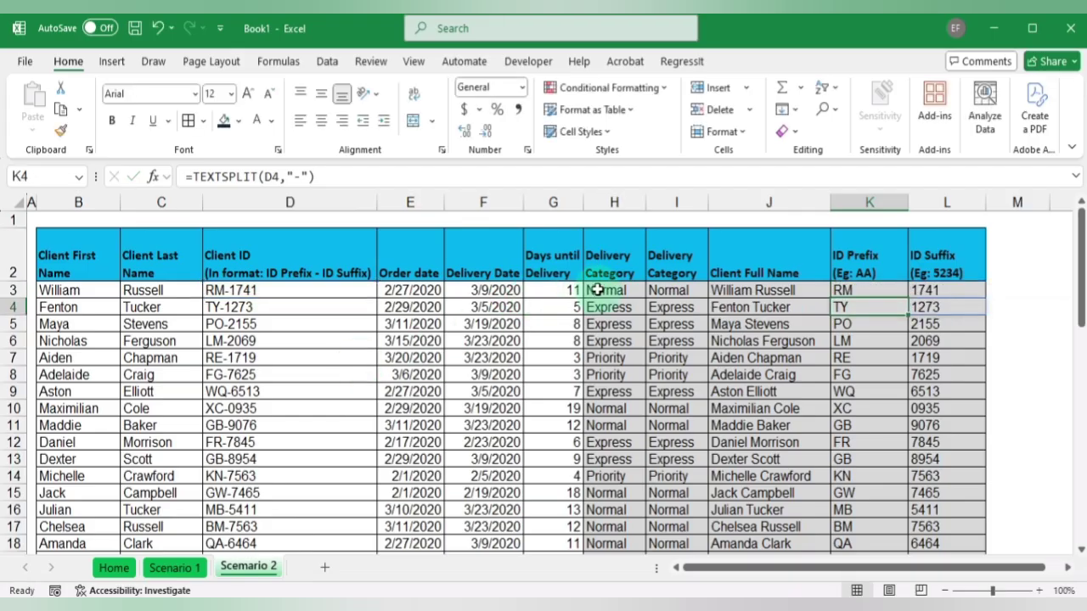
click(931, 408)
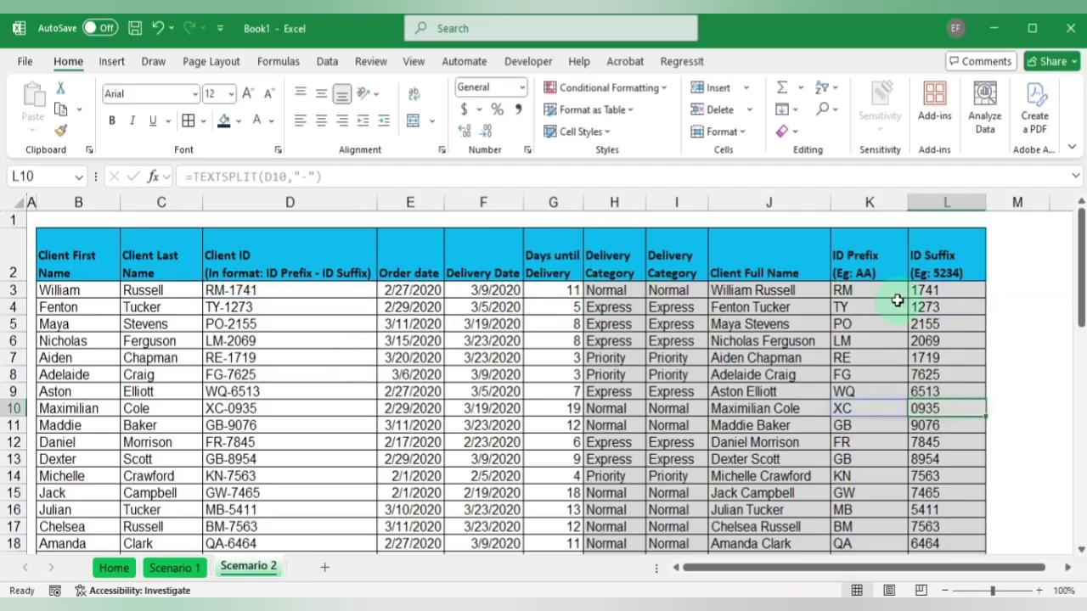
click(863, 304)
- Enter =LEFT(D3,2) in M3 to extract the first two characters of the client ID
click(1011, 286)
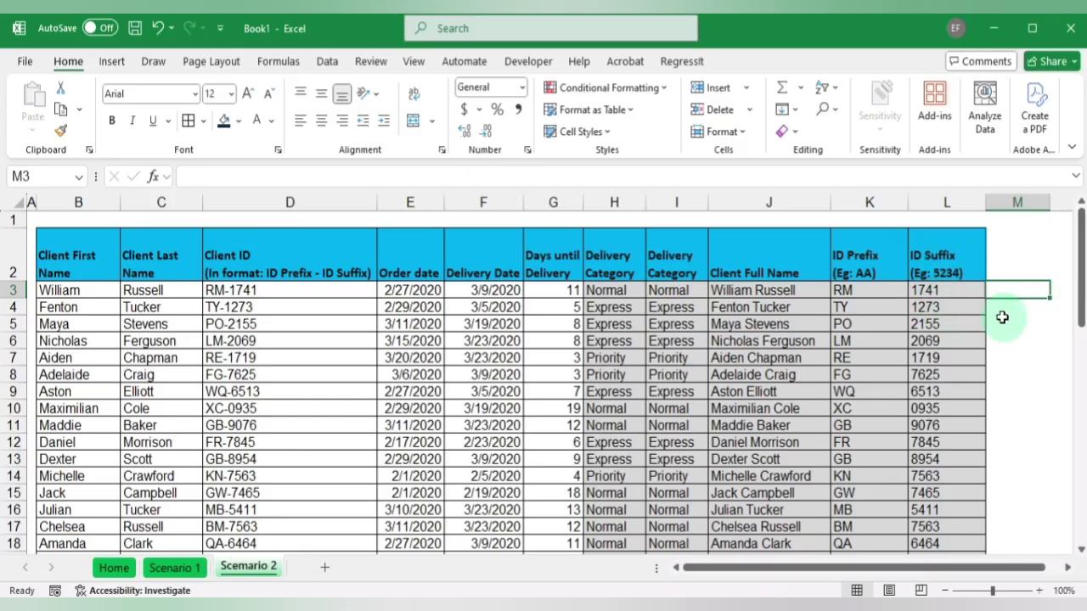
text(=)
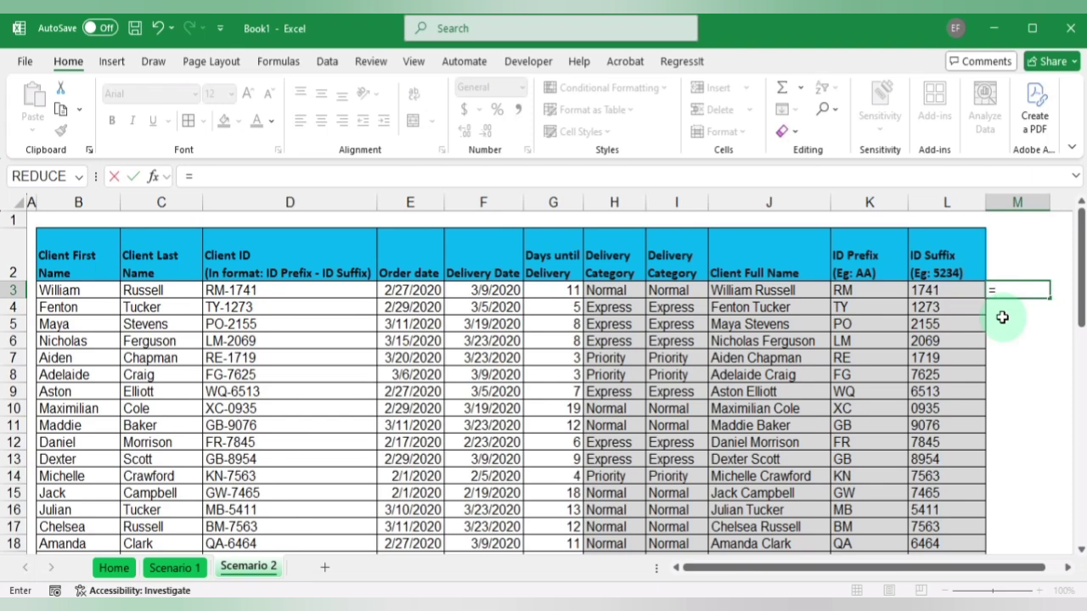
text(LEFT()
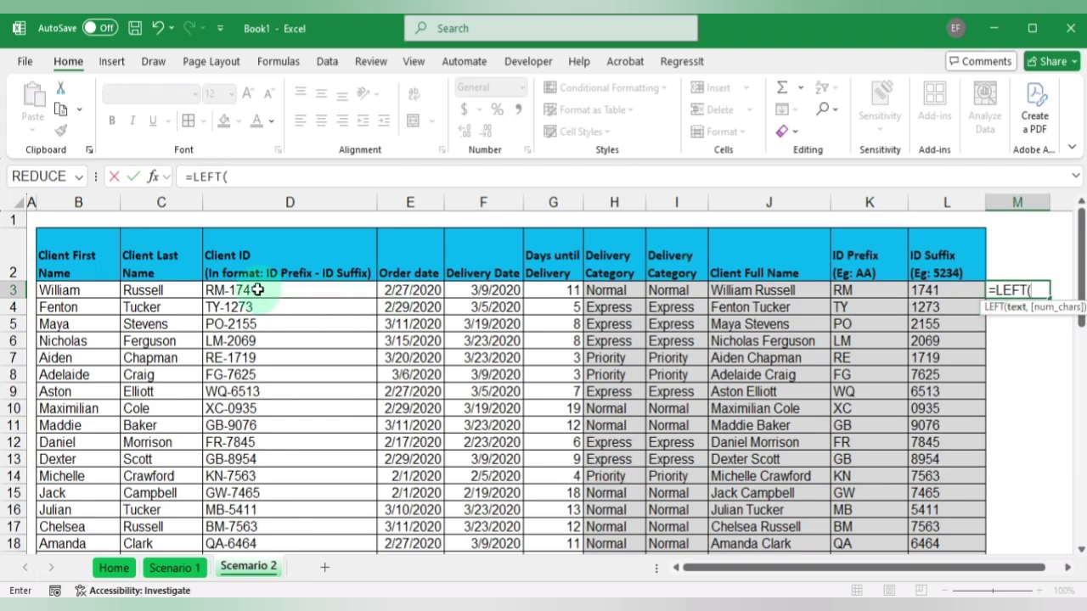
click(257, 291)
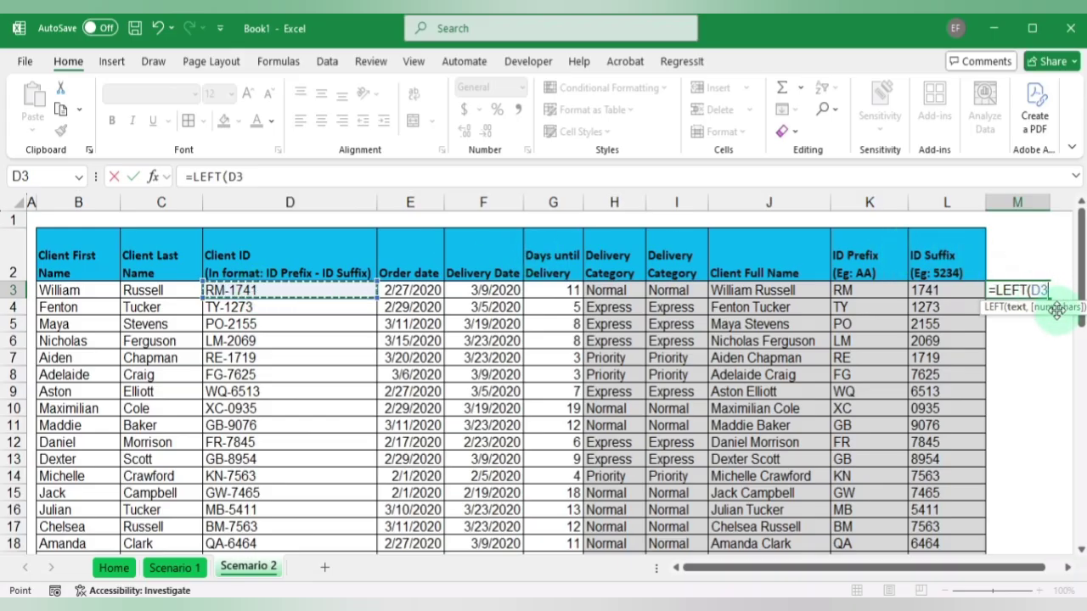
text(2)
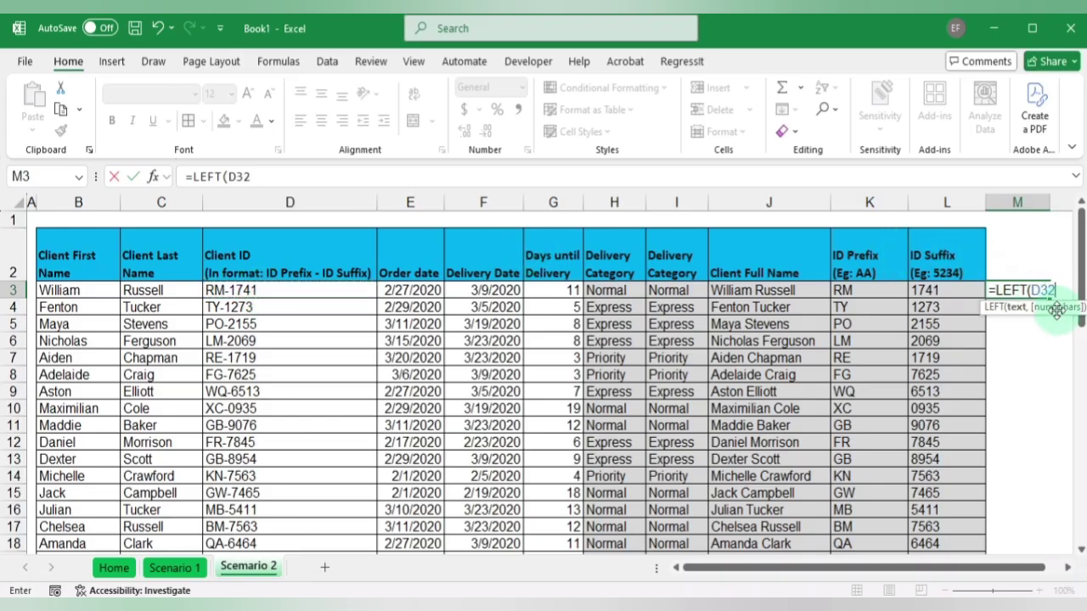
key(BackSpace)
text(,)
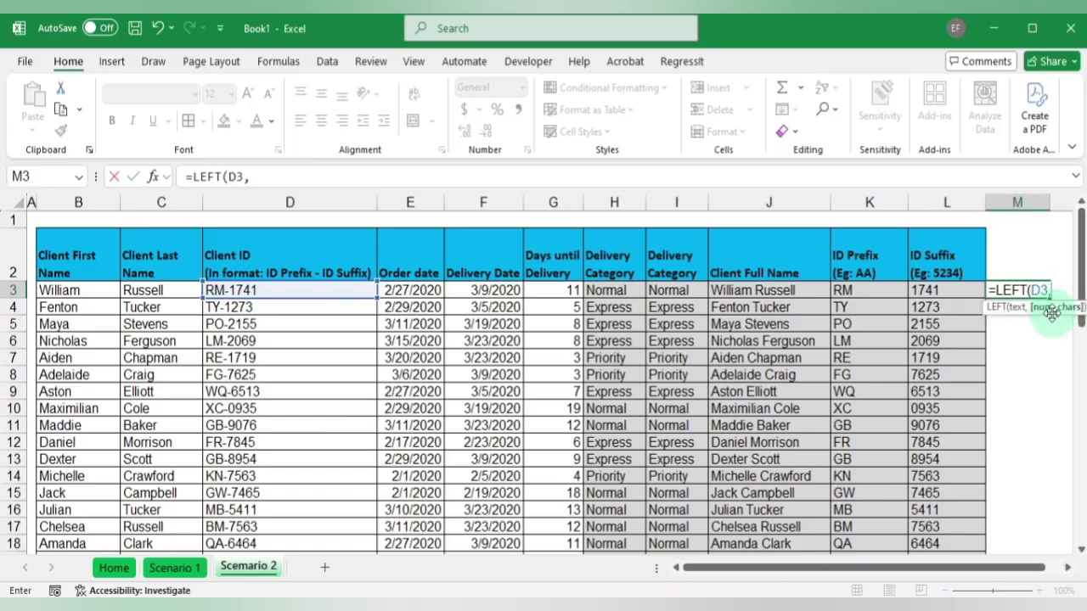
text(2))
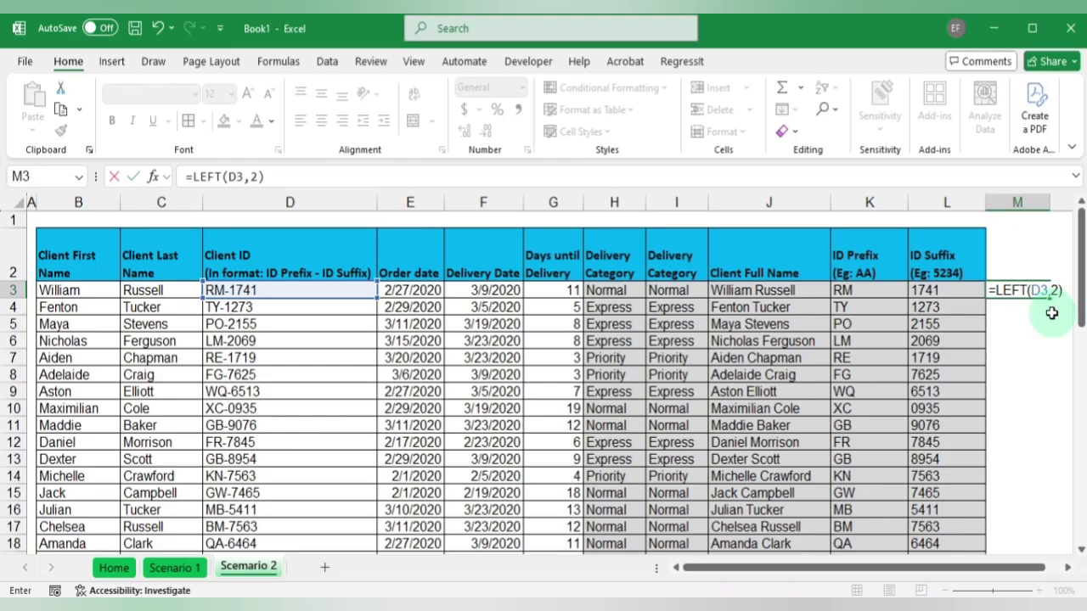
key(Return)
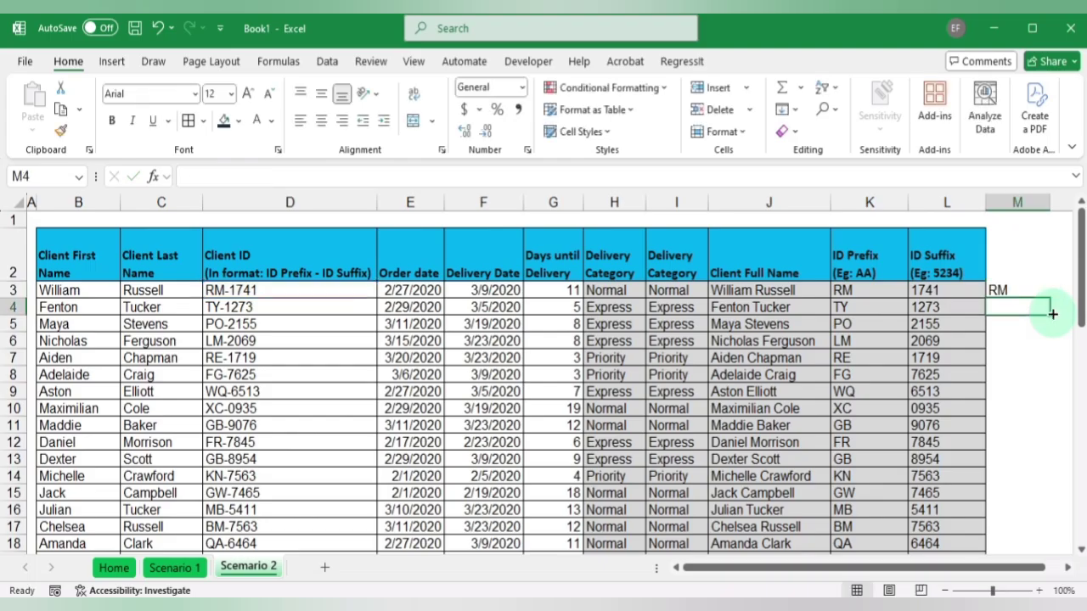
- Replace the LEFT formula in M3 with =RIGHT(D3,4) to extract the last four characters of the client ID
click(1016, 291)
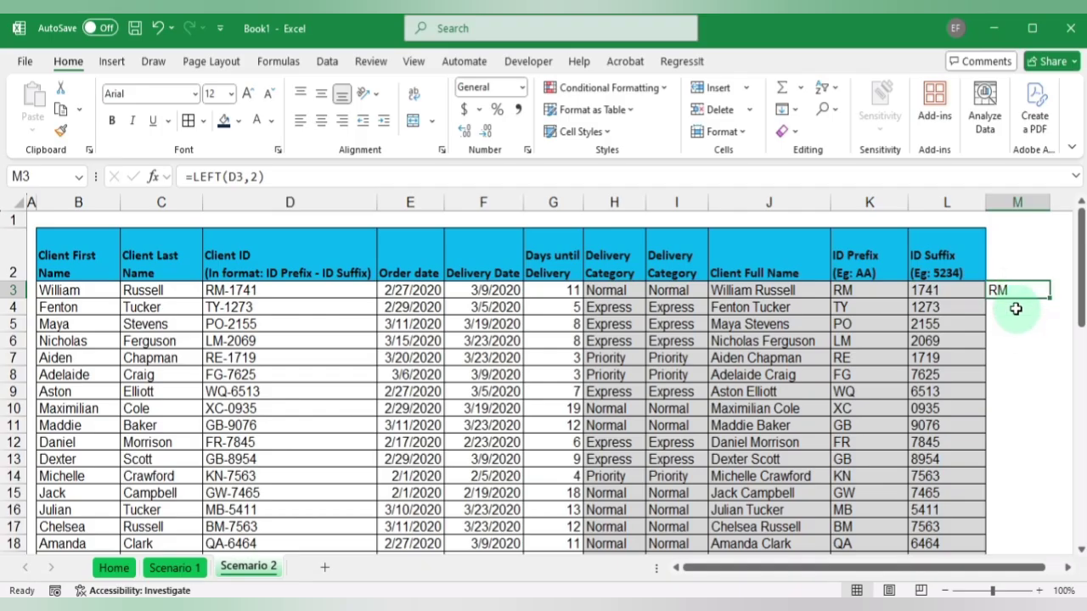
key(Delete)
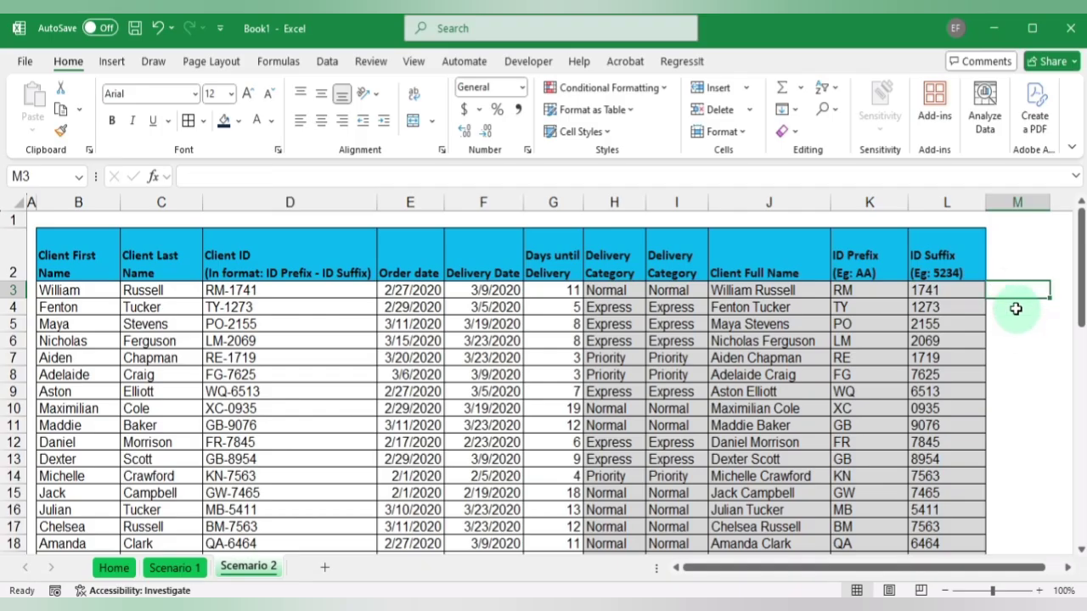
text(=RIGH)
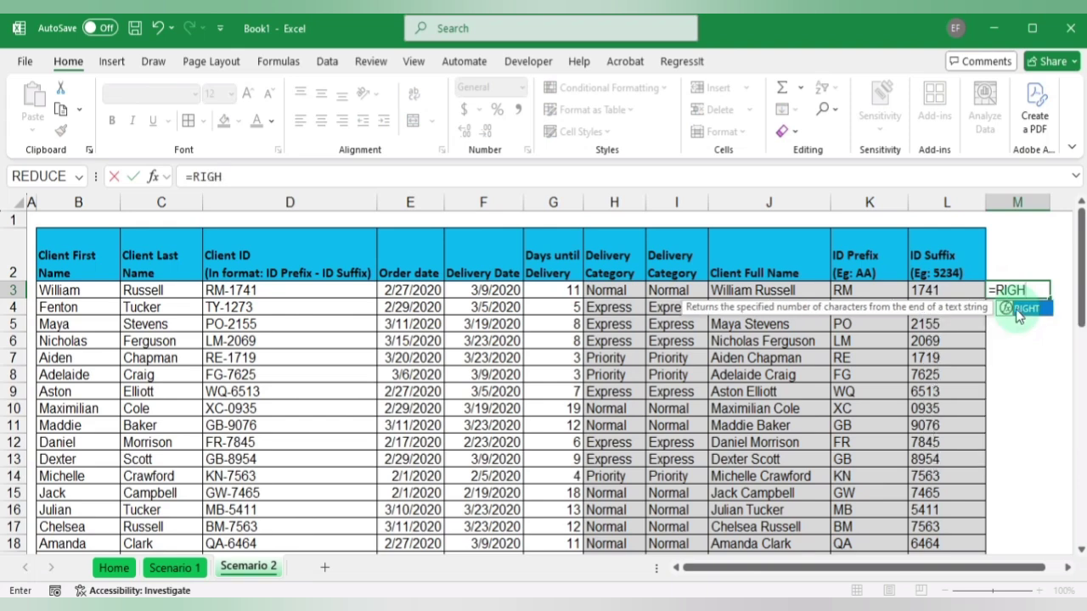
text(T()
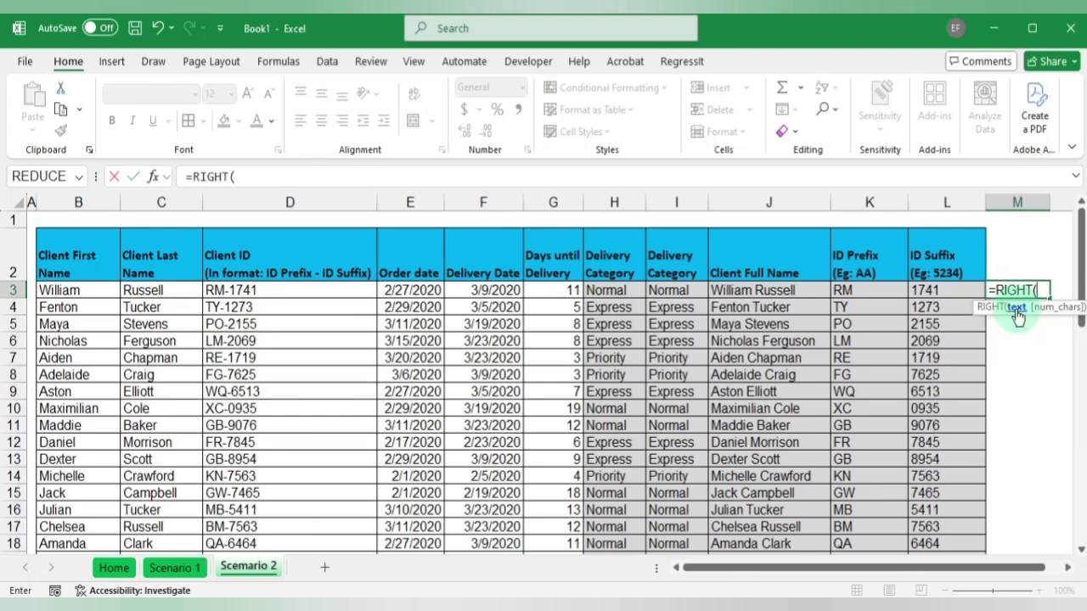
click(260, 289)
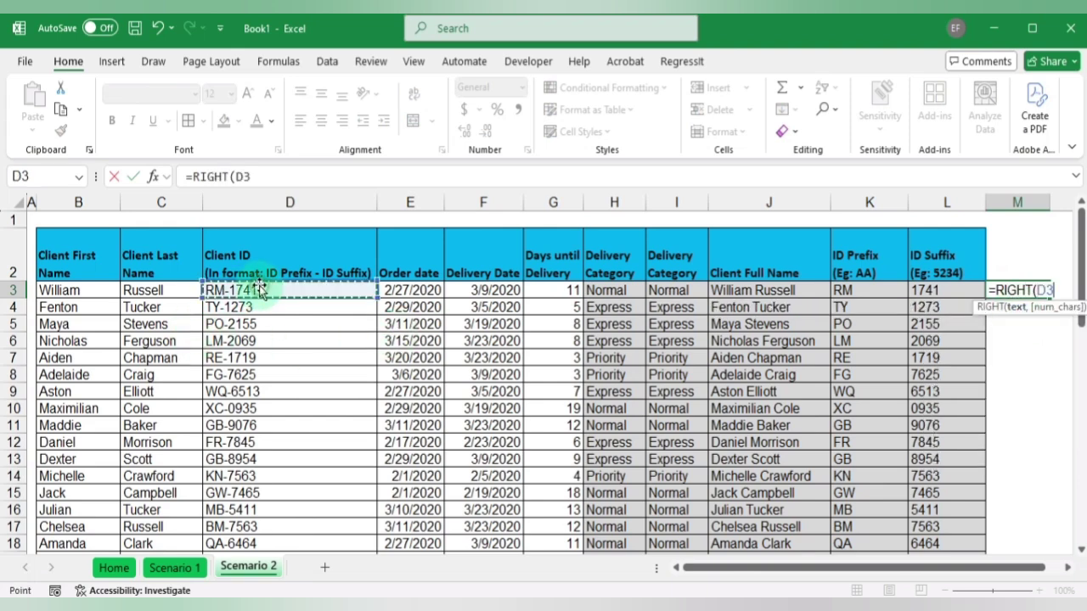
text(,)
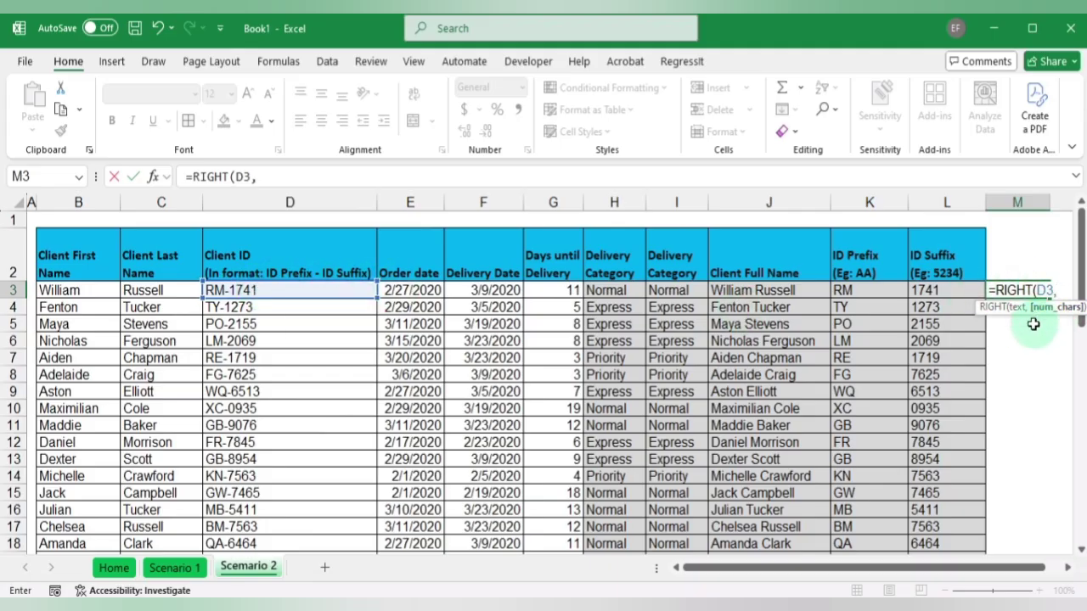
text(4)
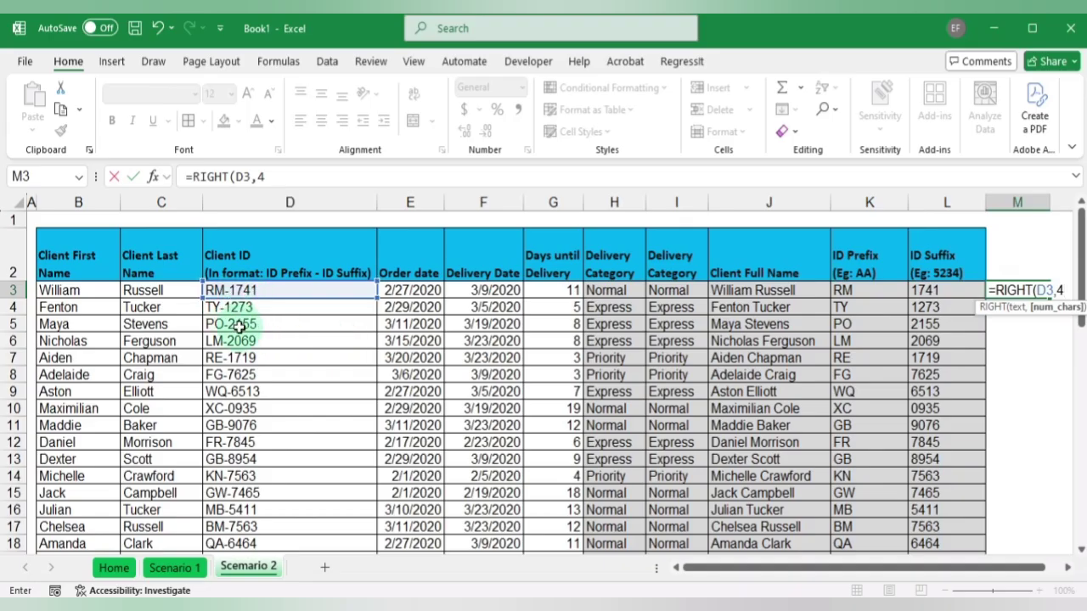
text())
key(Return)
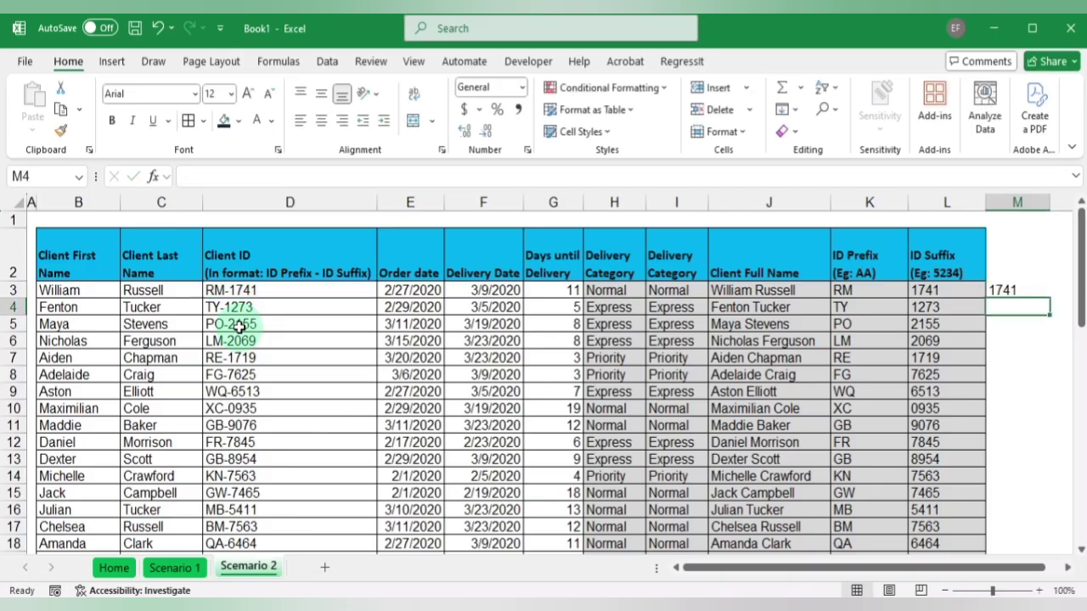
- Clear the RIGHT formula from M3
key(Up)
key(Delete)
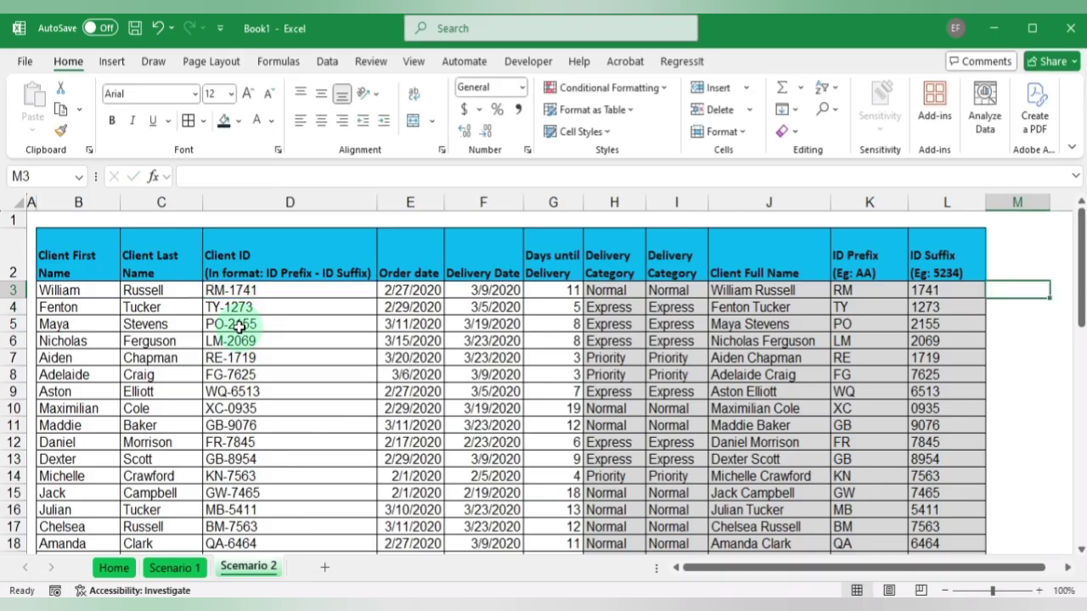
key(Down)
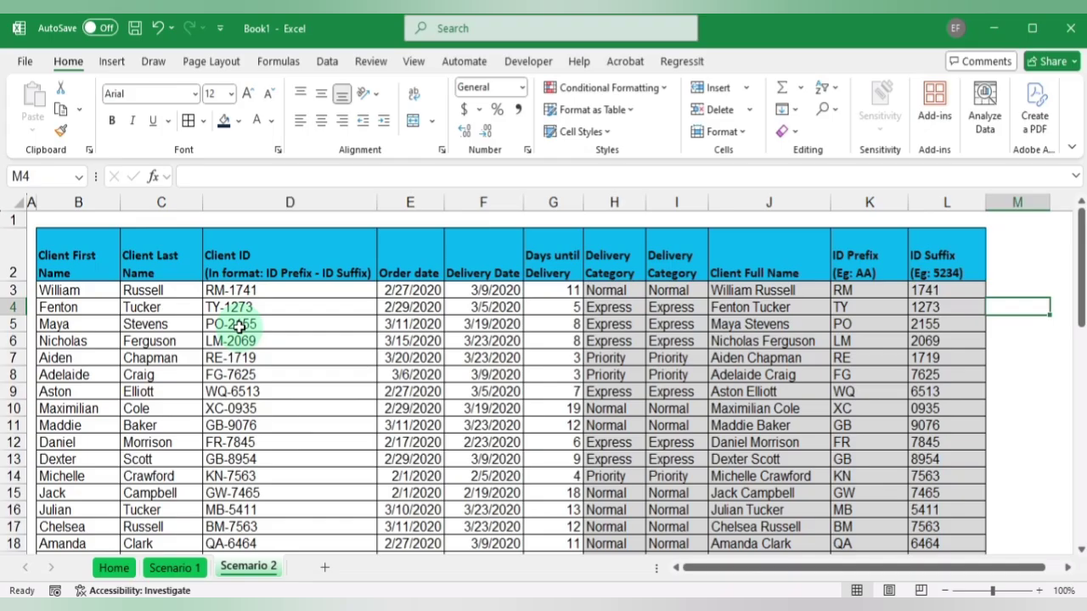